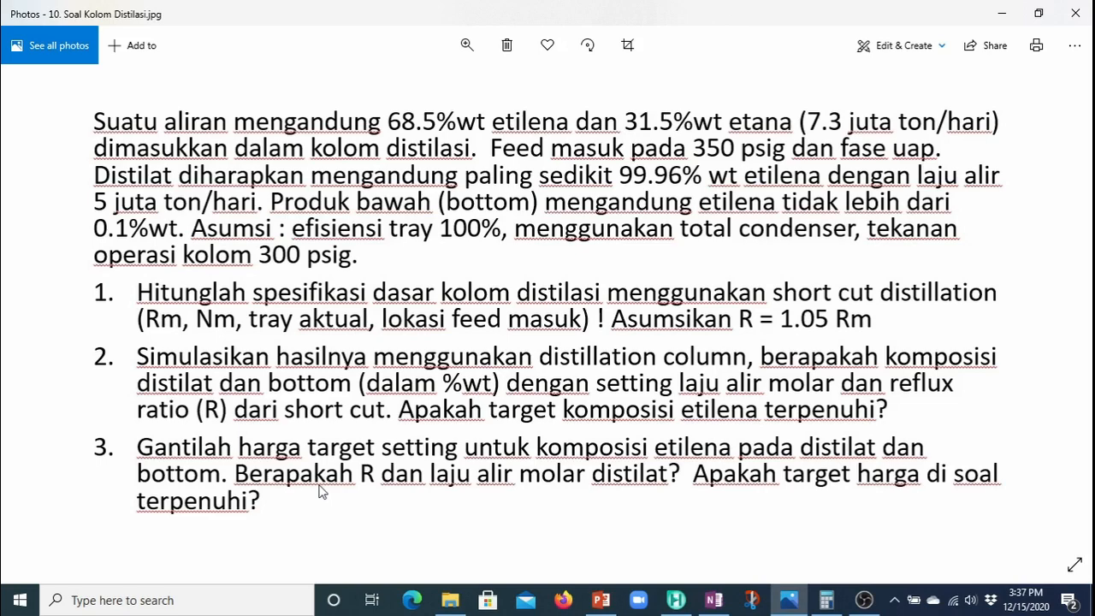
Switch to Aspen HYSYS, create a new case and add a component list to it
left_click(1001, 13)
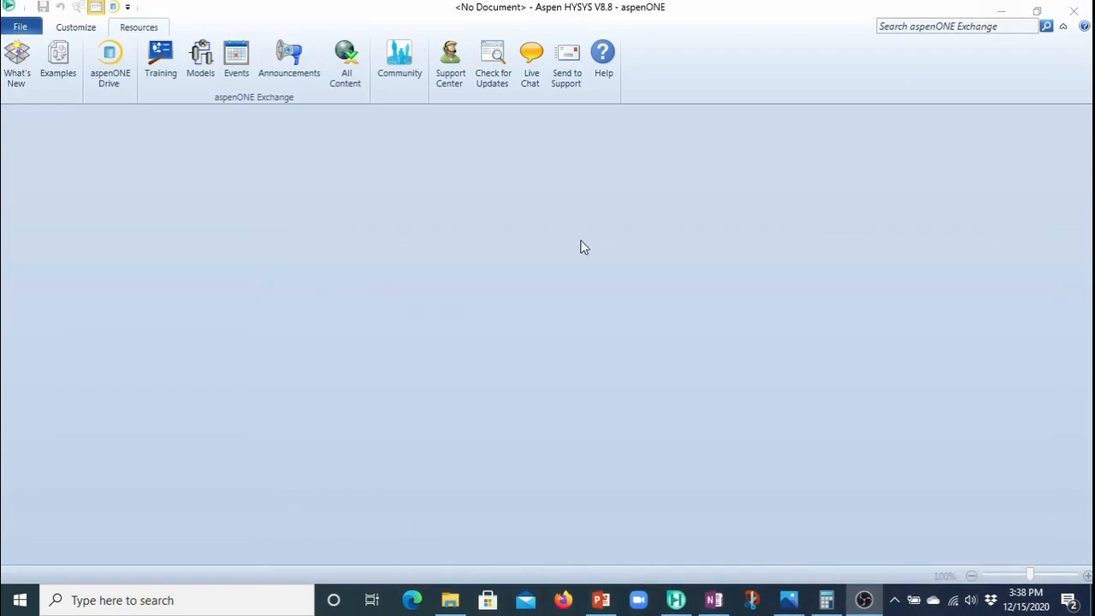
left_click(21, 29)
left_click(14, 90)
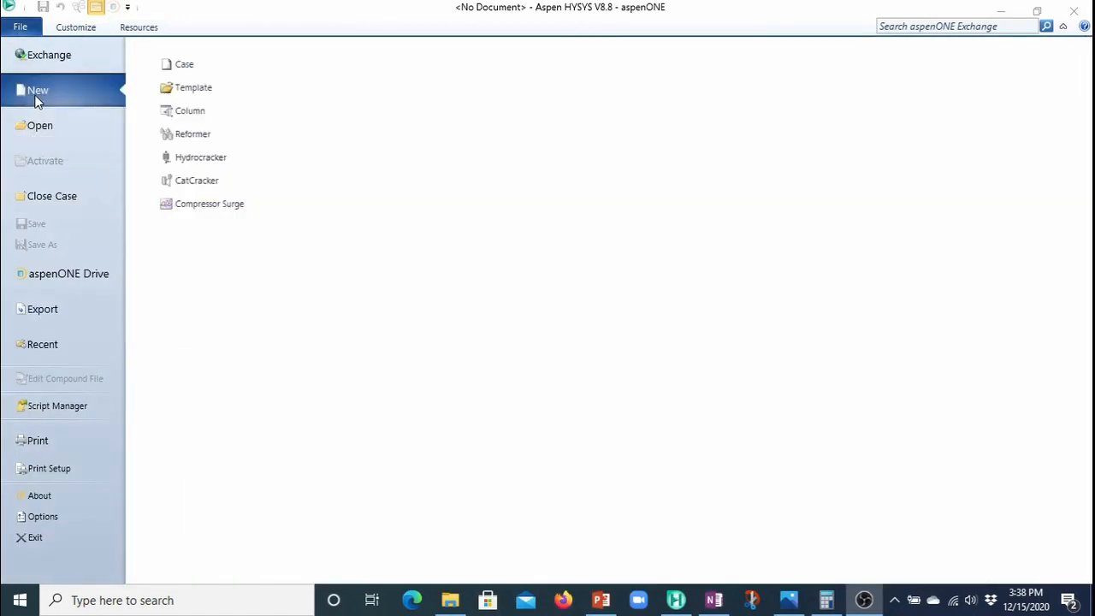
left_click(197, 70)
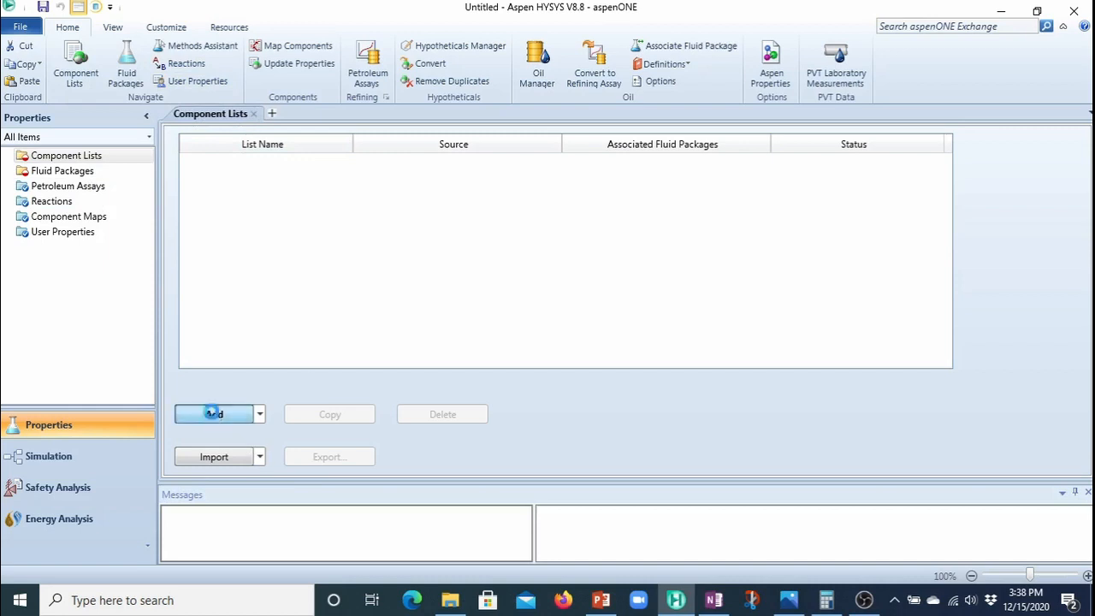
left_click(212, 415)
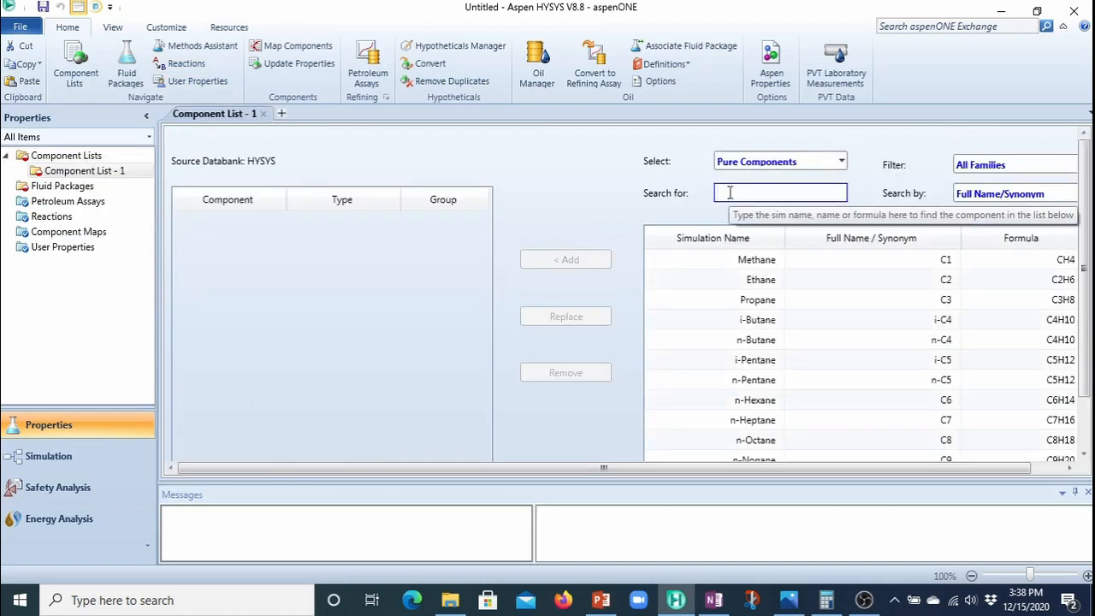
Search the pure components for ethylene by simulation name and add Ethylene to the component list
type("ethyl")
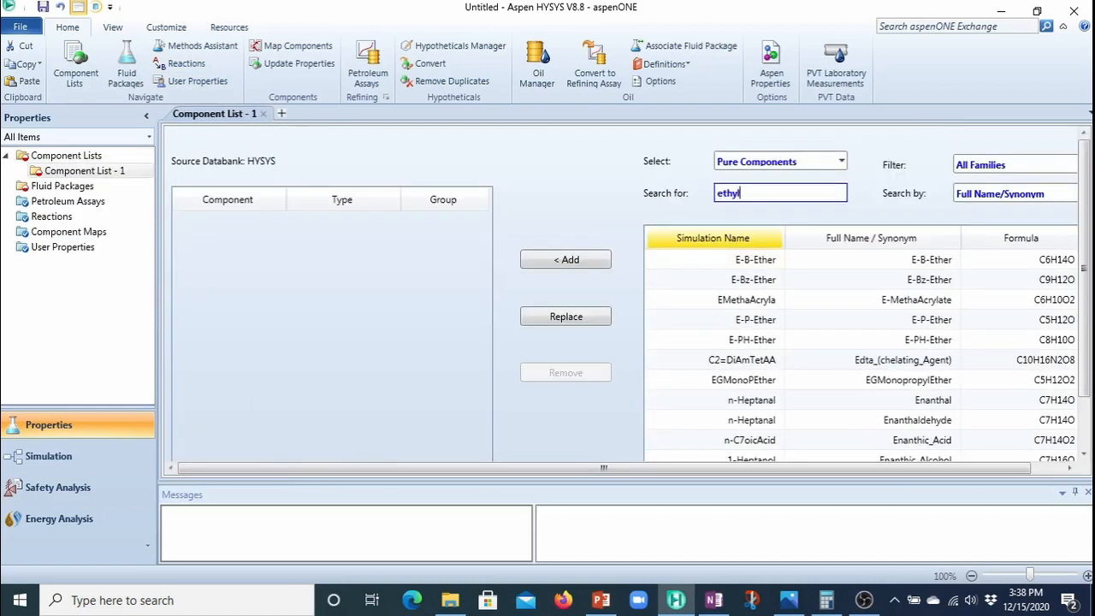
type("ene")
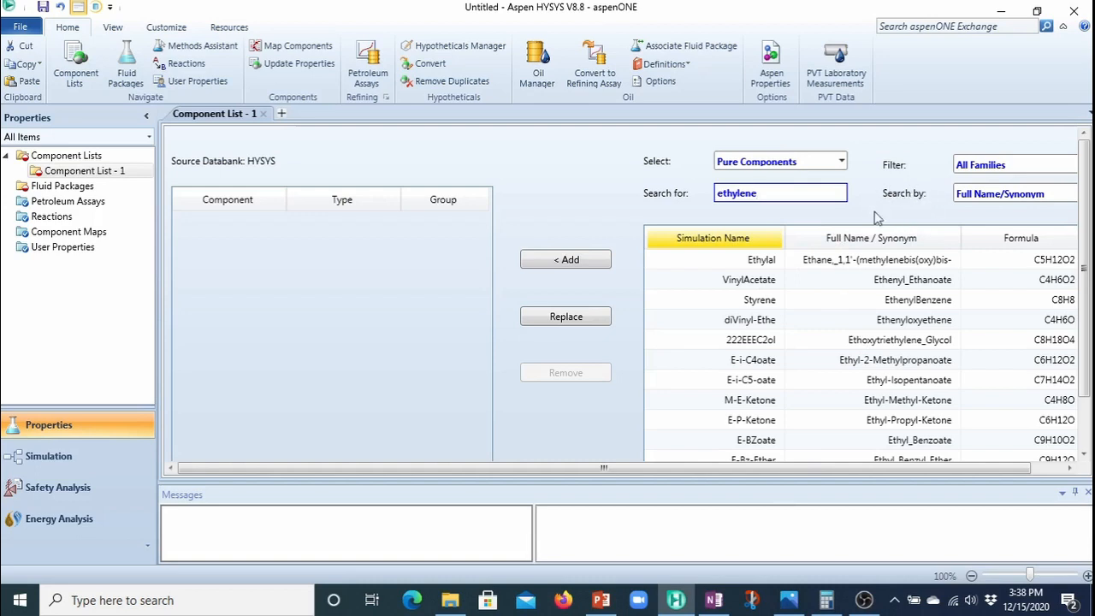
left_click(1014, 195)
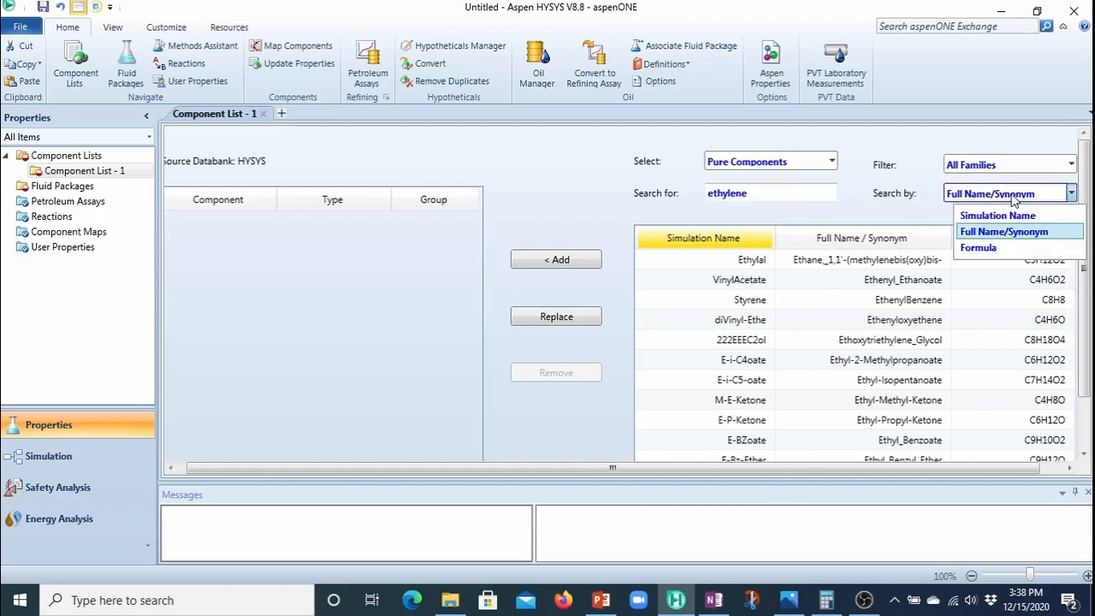
left_click(1018, 217)
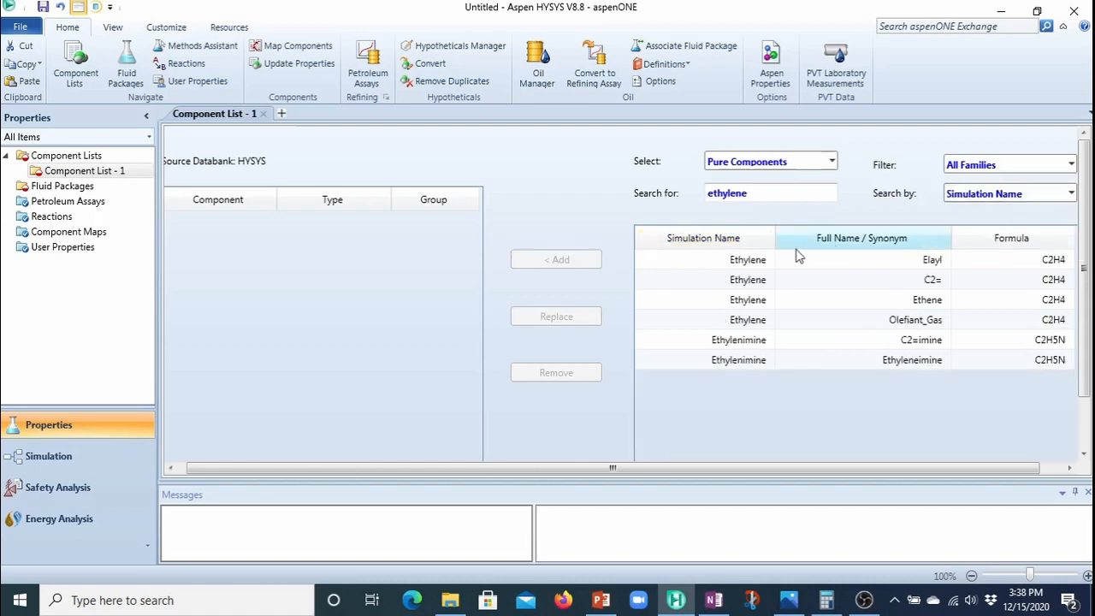
left_click(760, 308)
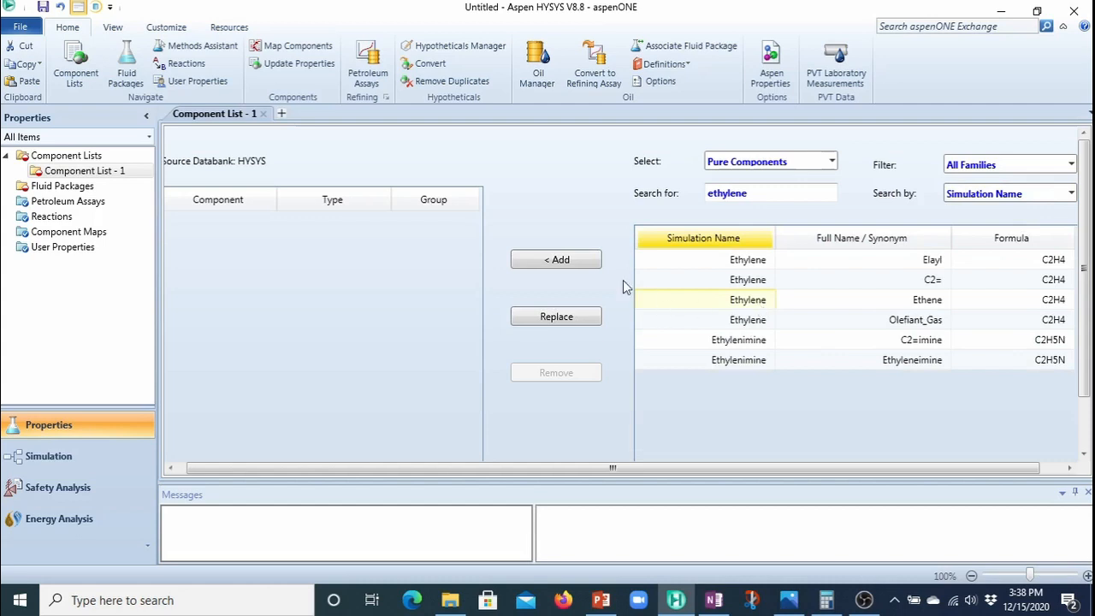
left_click(563, 263)
Search the pure components for ethane and add Ethane to the component list
left_click(755, 195)
type("ethane")
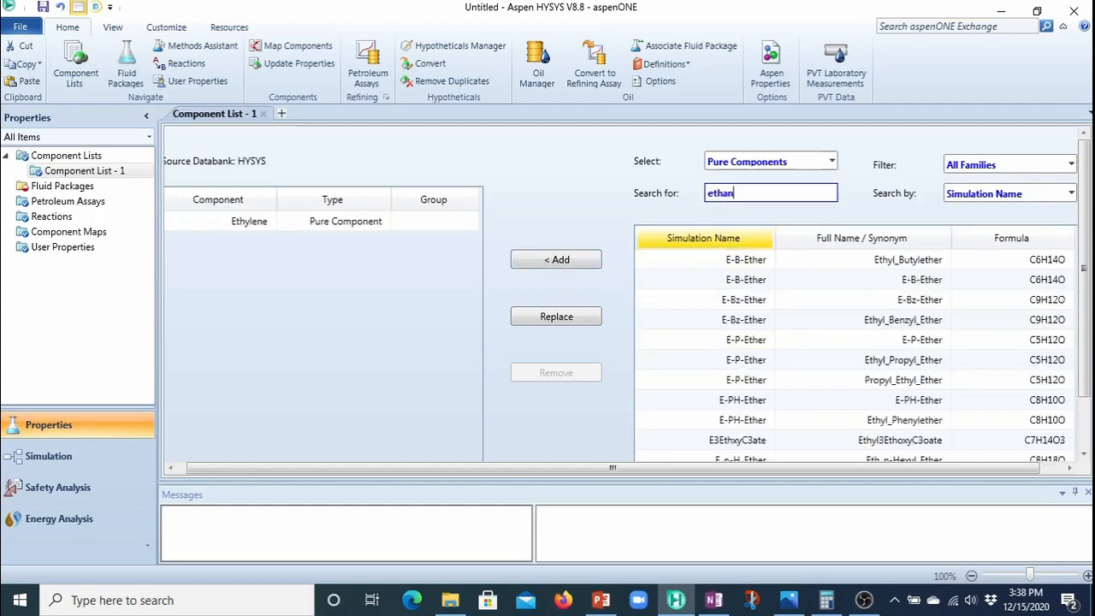
left_click(565, 262)
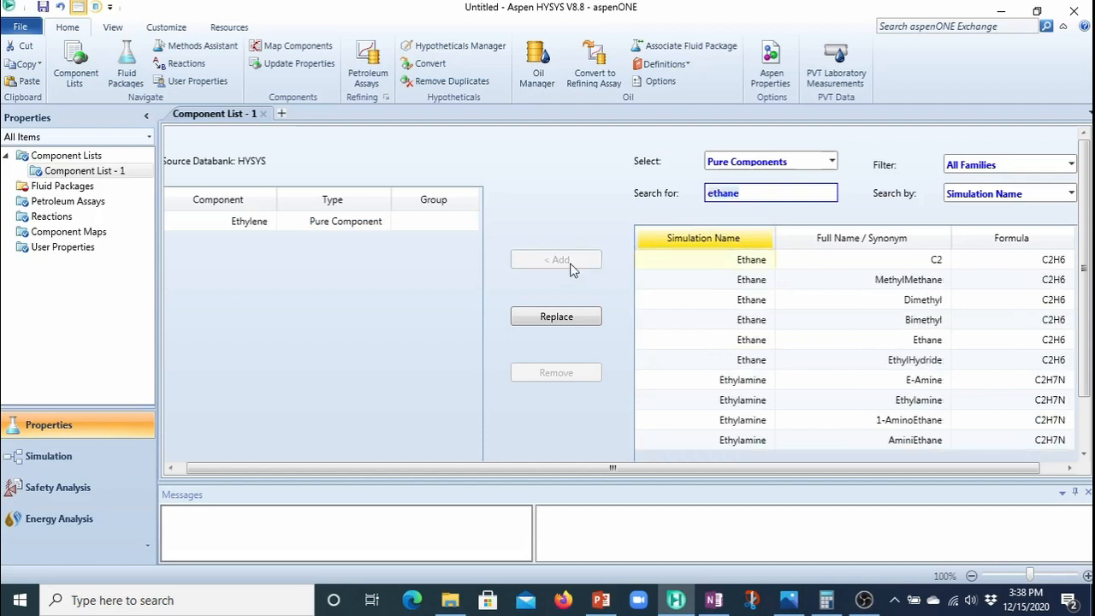
Add a fluid package that uses the Peng-Robinson property package
left_click(62, 186)
left_click(244, 428)
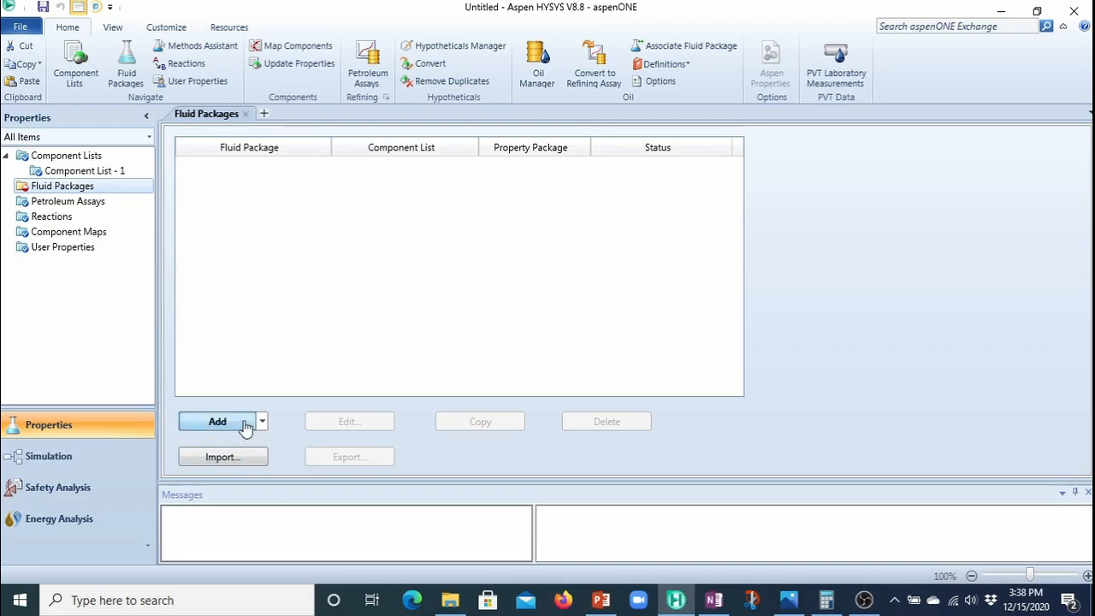
left_click_drag(330, 281, 333, 320)
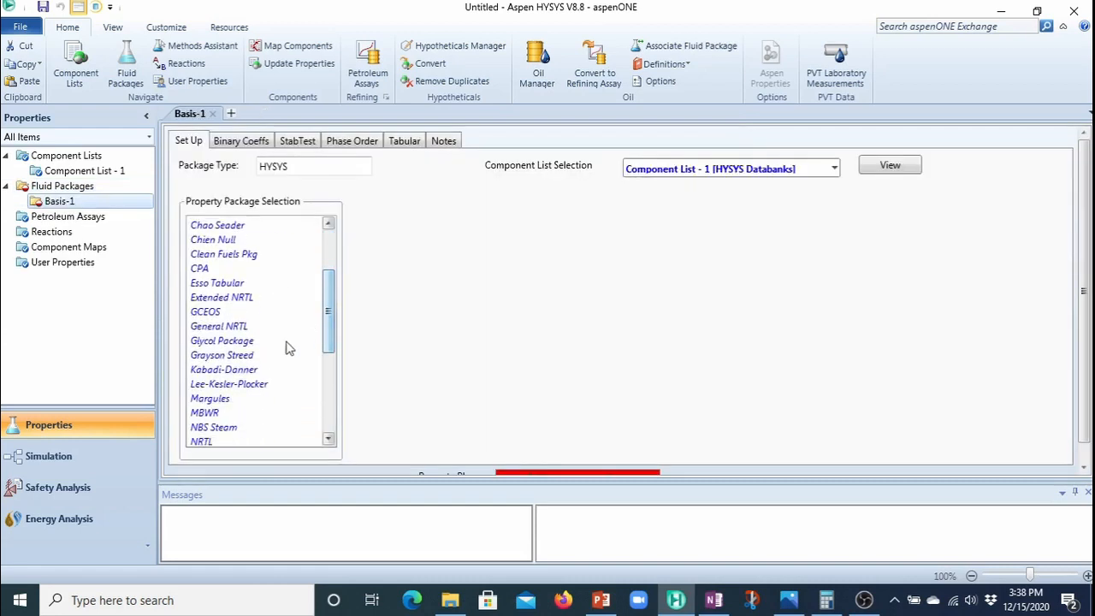
left_click_drag(334, 325, 334, 363)
left_click(249, 414)
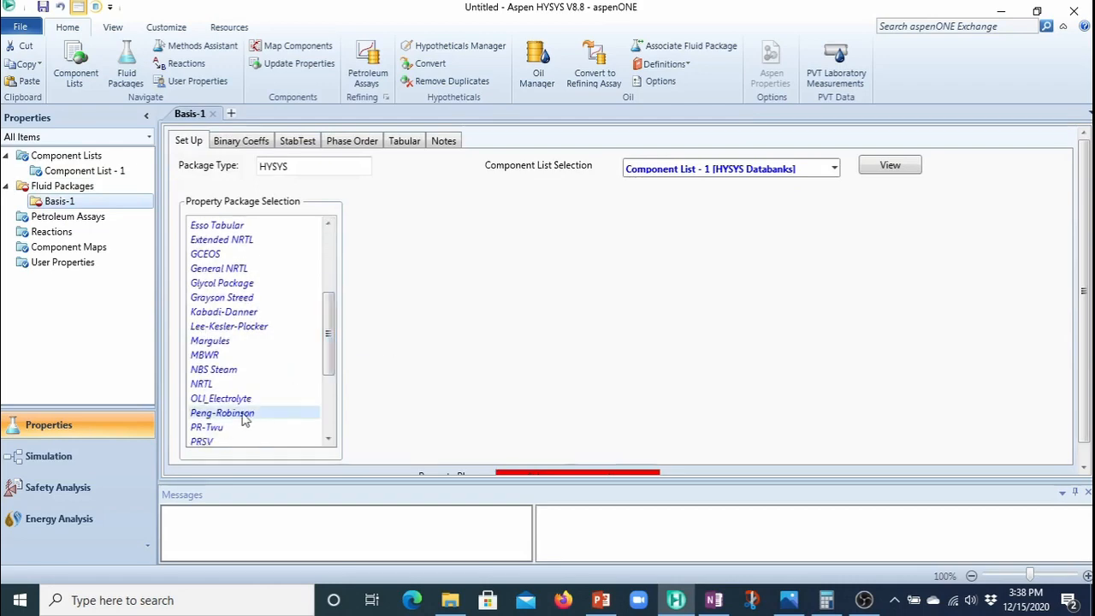
Enter the simulation environment and place a shortcut column on the empty flowsheet
left_click(83, 464)
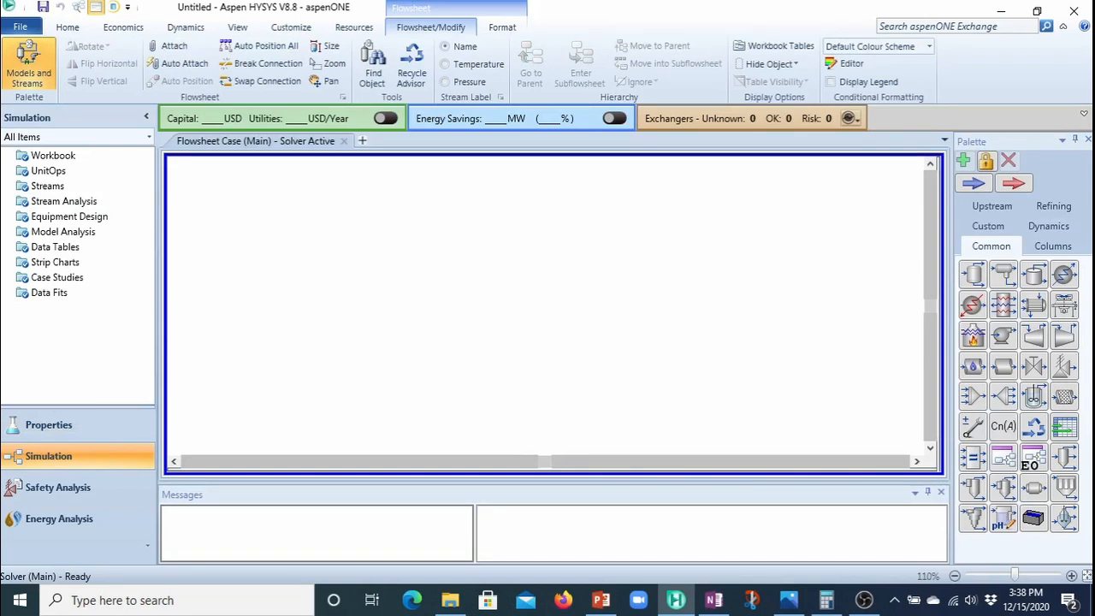
left_click(1061, 250)
left_click(1005, 306)
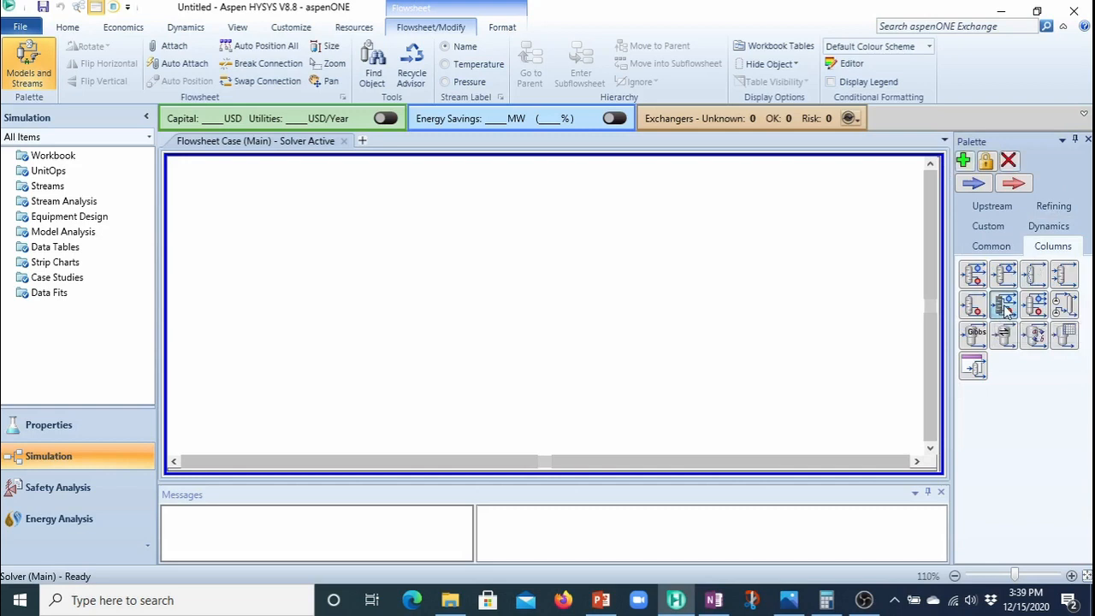
left_click(253, 345)
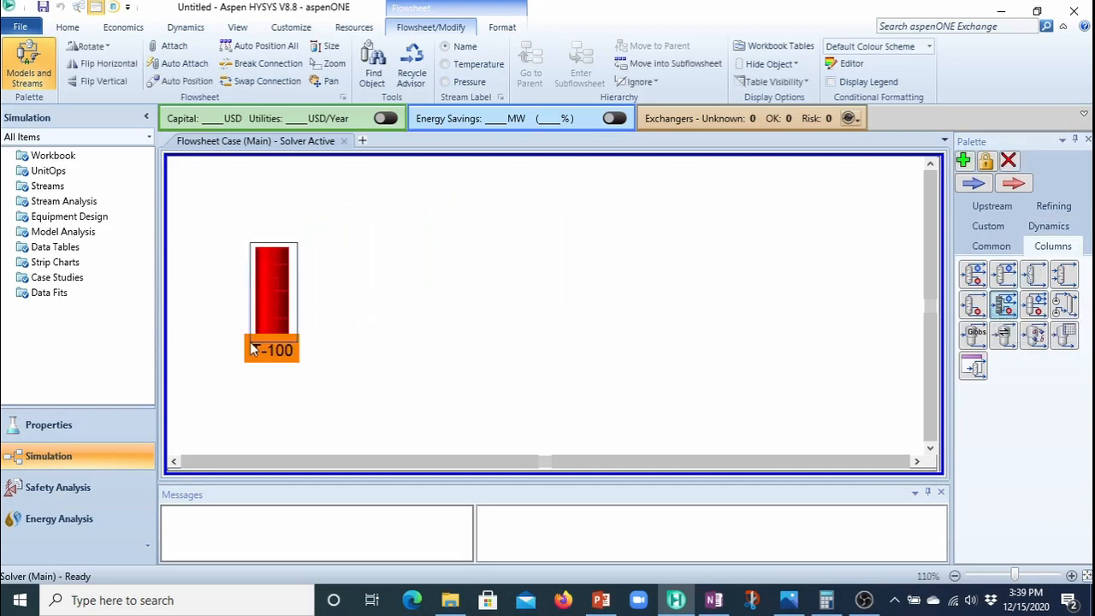
Open the shortcut column's properties and rename the column as Short Cut
double_click(268, 298)
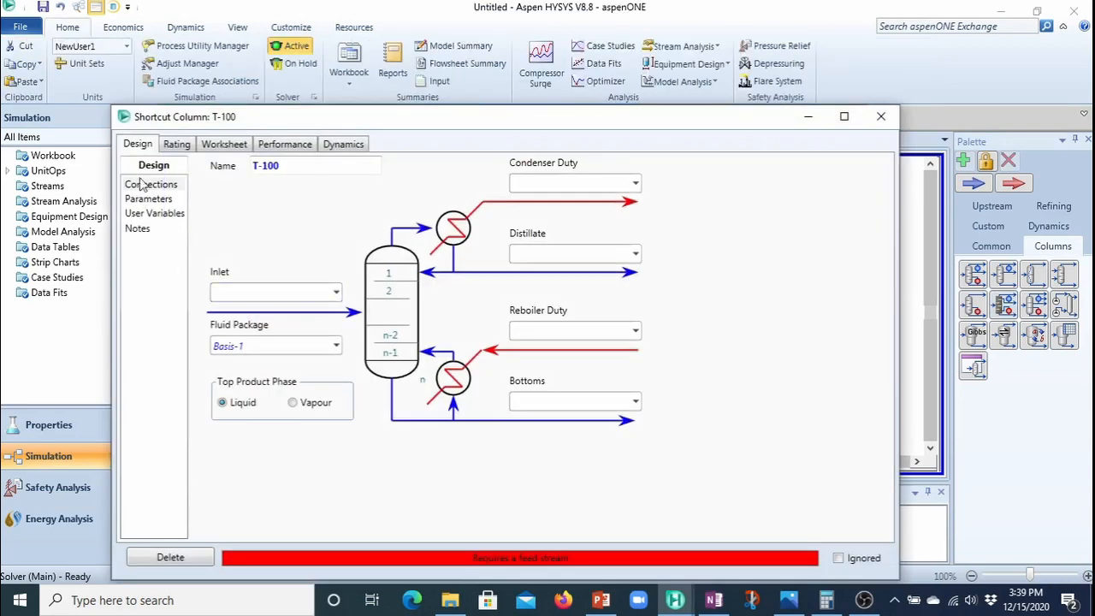
left_click(296, 167)
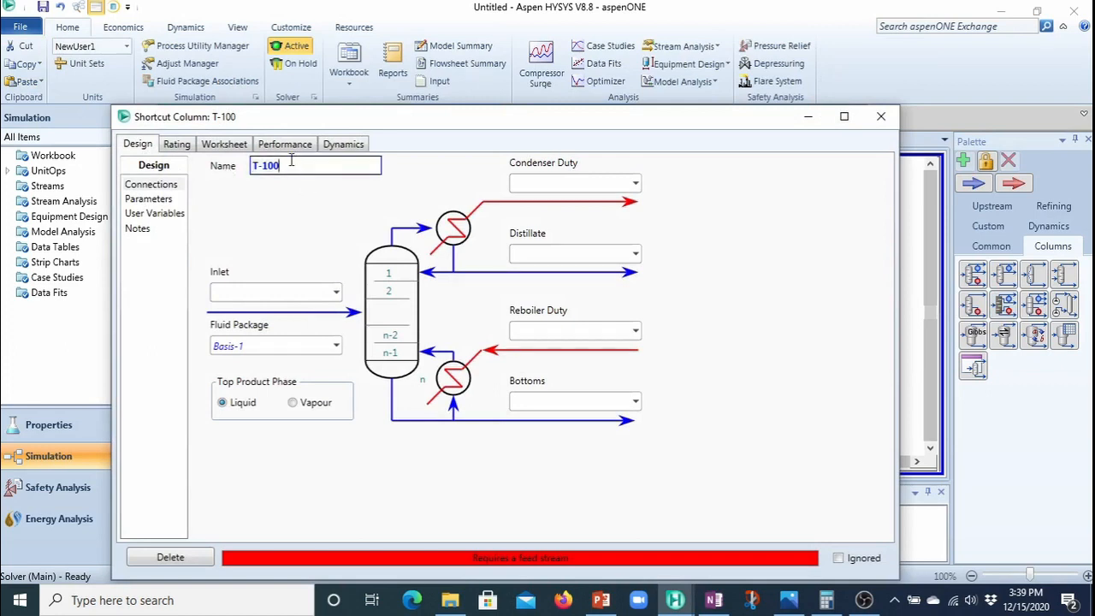
key("BackSpace")
key("BackSpace")
key("BackSpace")
key("BackSpace")
key("BackSpace")
type("Short Cut")
Connect the column's material streams: Feed1 as inlet, D1 as distillate and B1 as bottoms
left_click(292, 296)
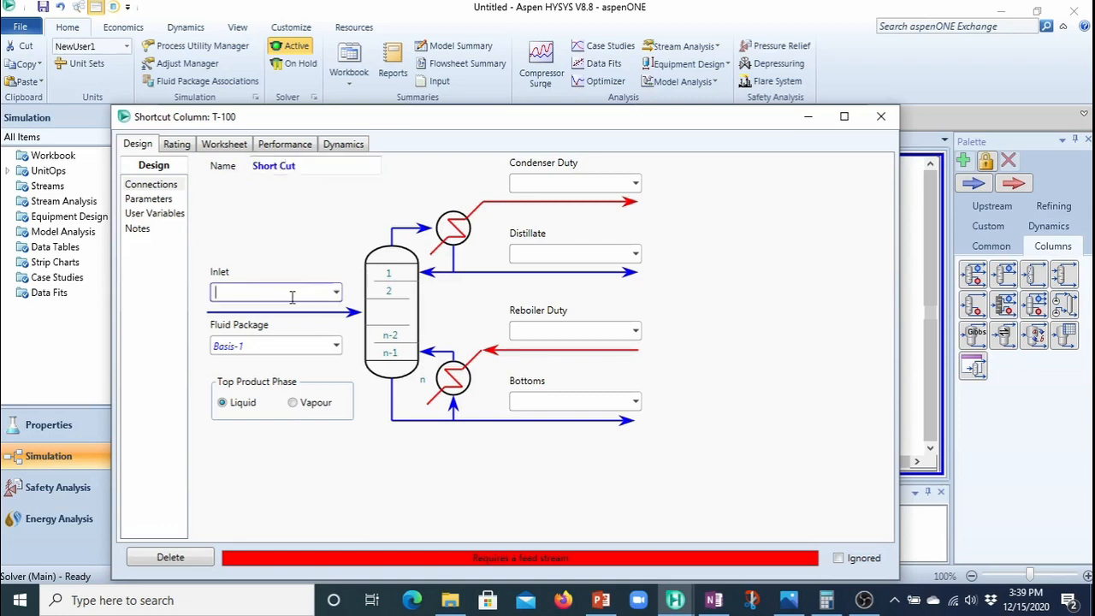
type("Feed1")
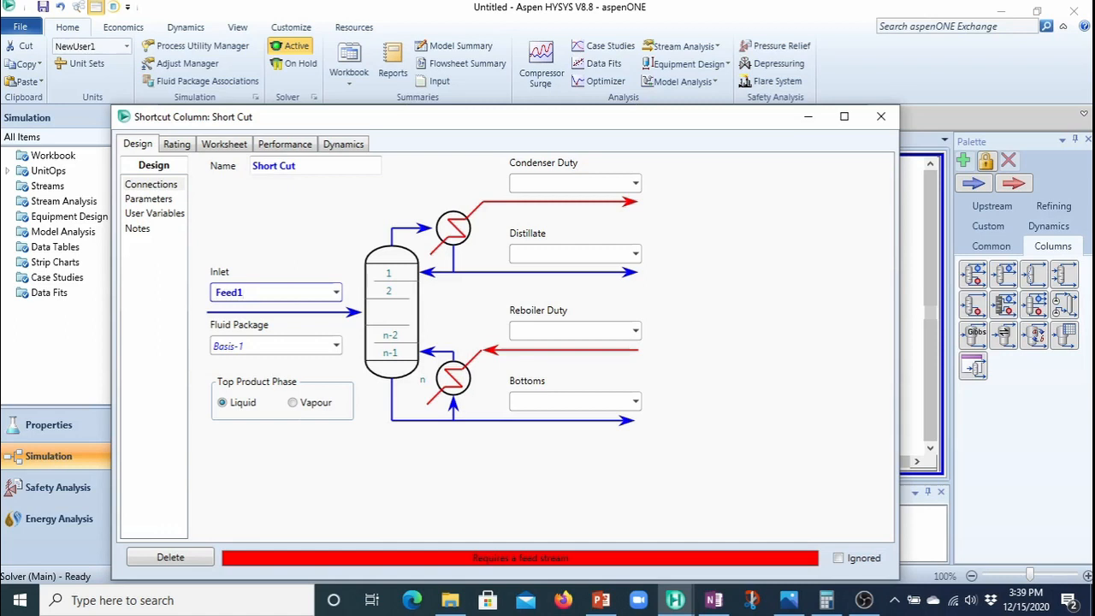
key("Return")
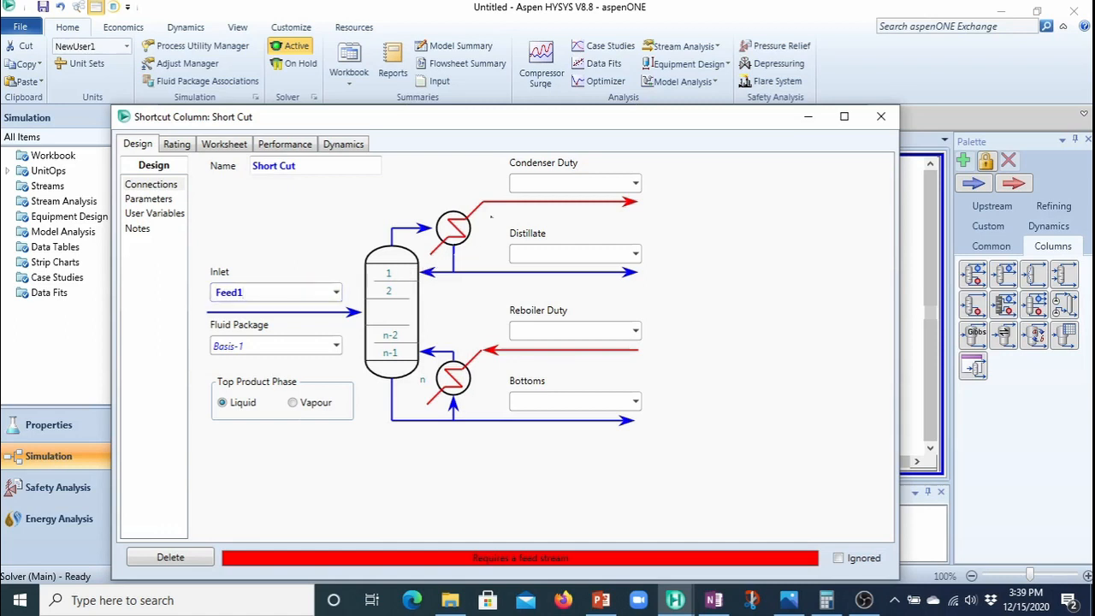
left_click(531, 252)
type("D")
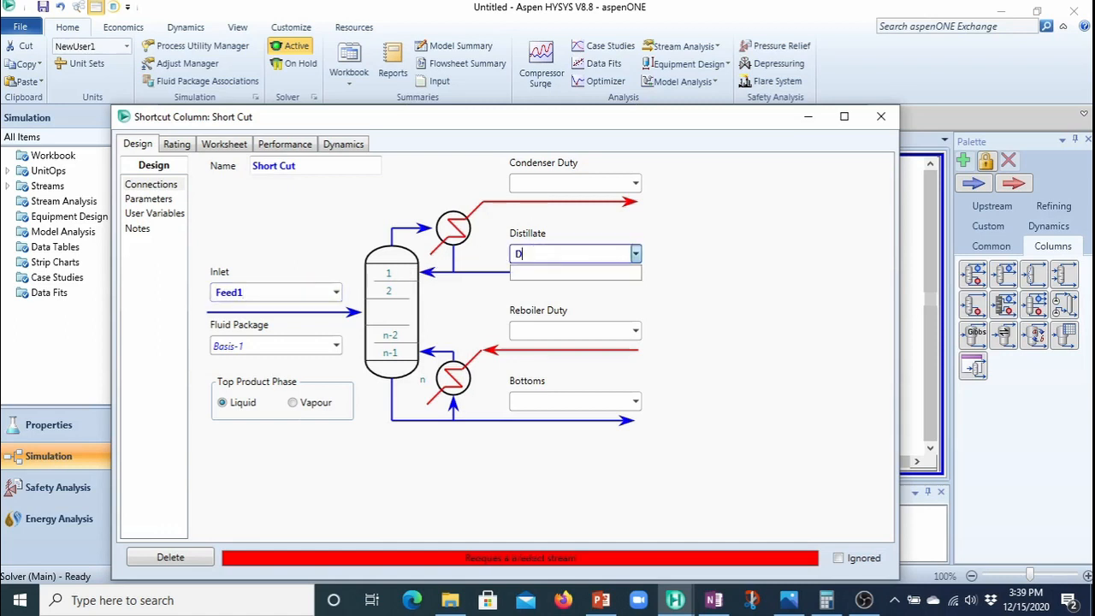
type("1")
left_click(534, 399)
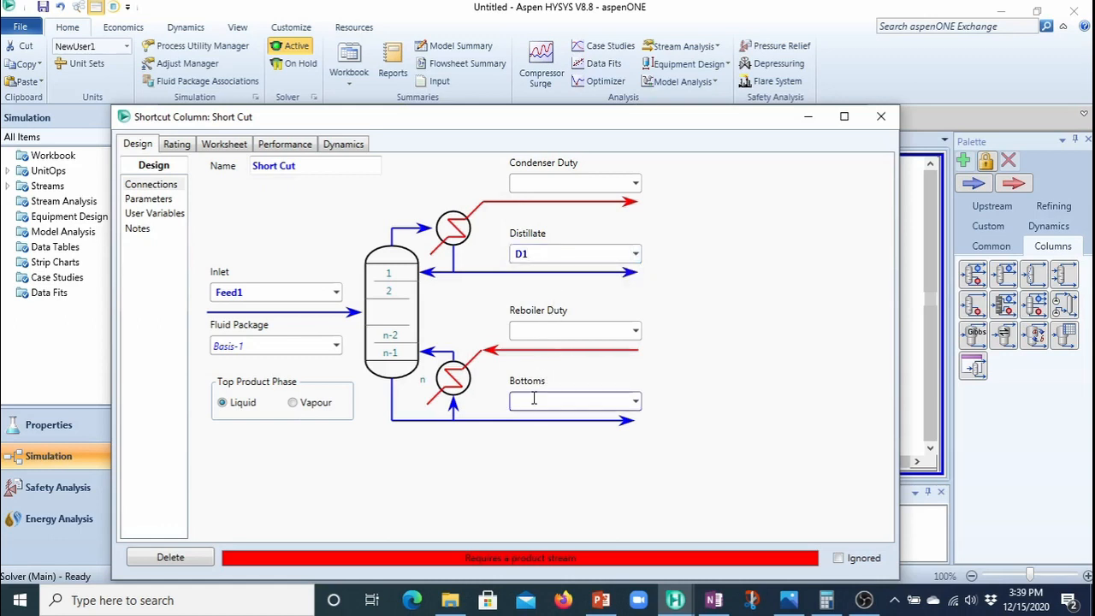
type("B1")
Assign the column's energy streams: Qc1 for the condenser duty and Qr1 for the reboiler duty
left_click(539, 183)
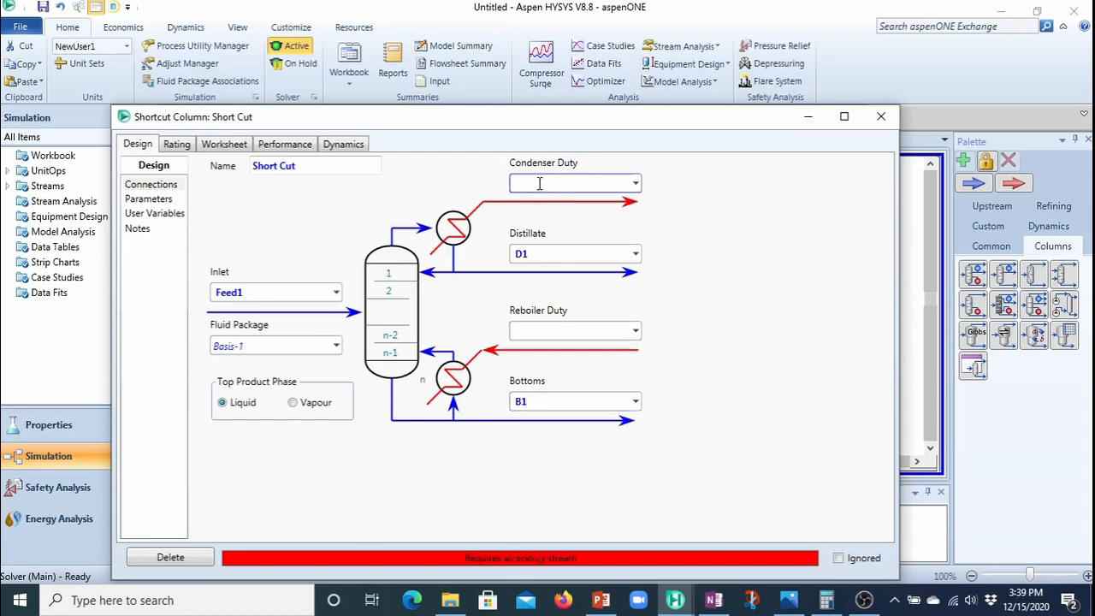
type("Qc1")
left_click(547, 333)
type("Qr1")
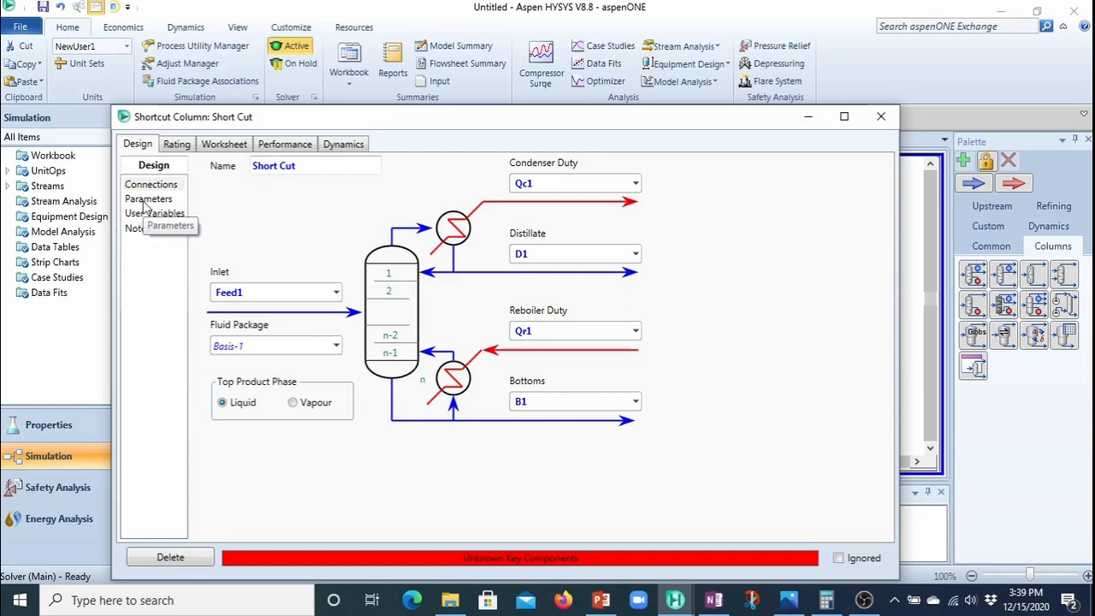
Examine the shortcut column's light key and heavy key component parameters, then close the column's properties
left_click(146, 202)
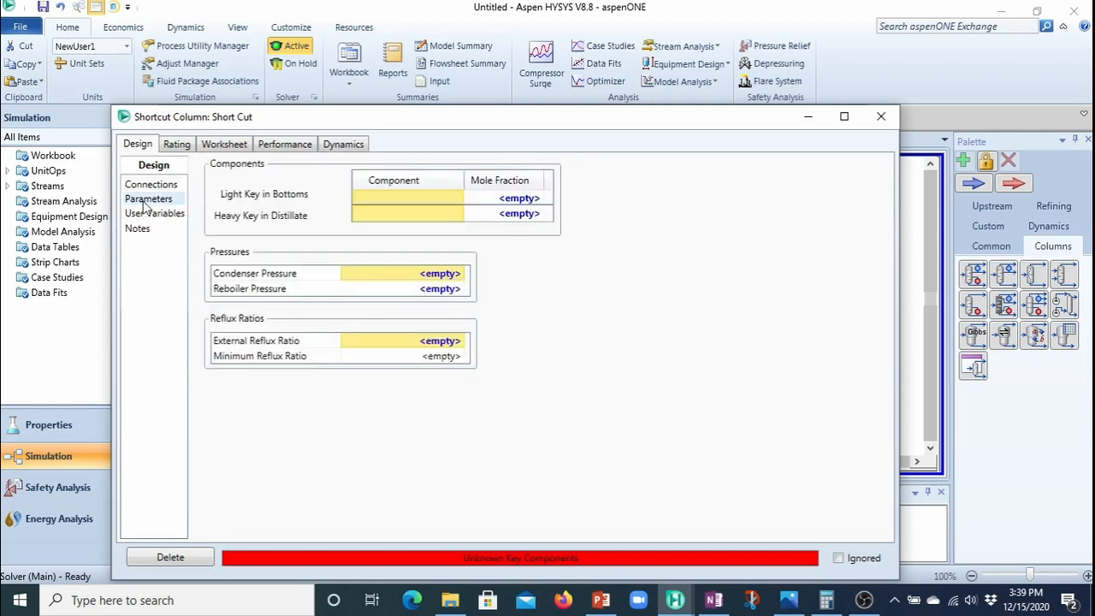
left_click(459, 218)
left_click(446, 199)
left_click(451, 218)
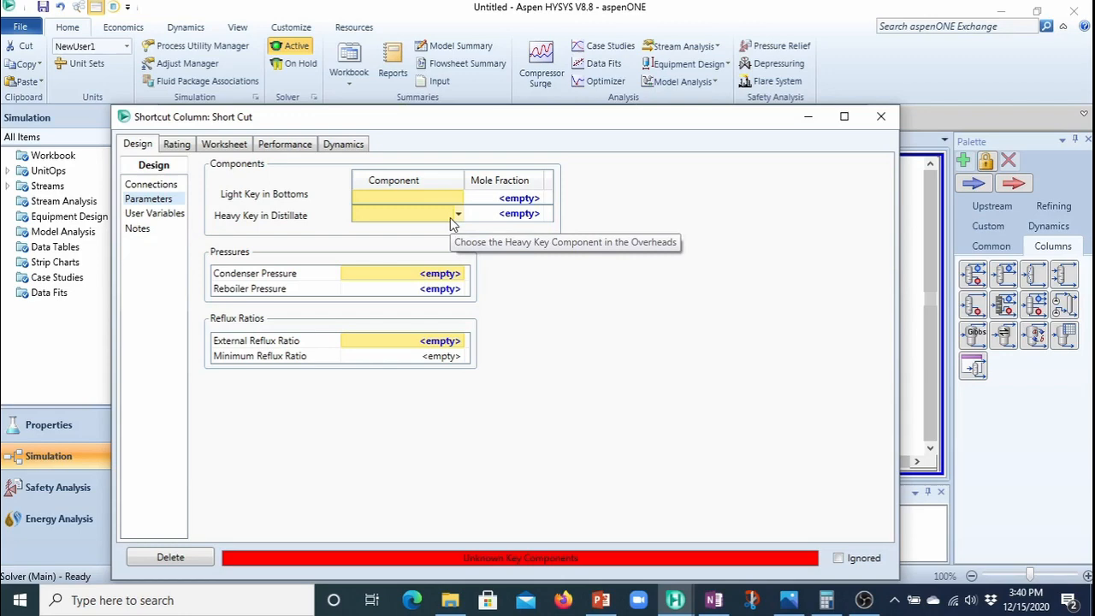
left_click(881, 120)
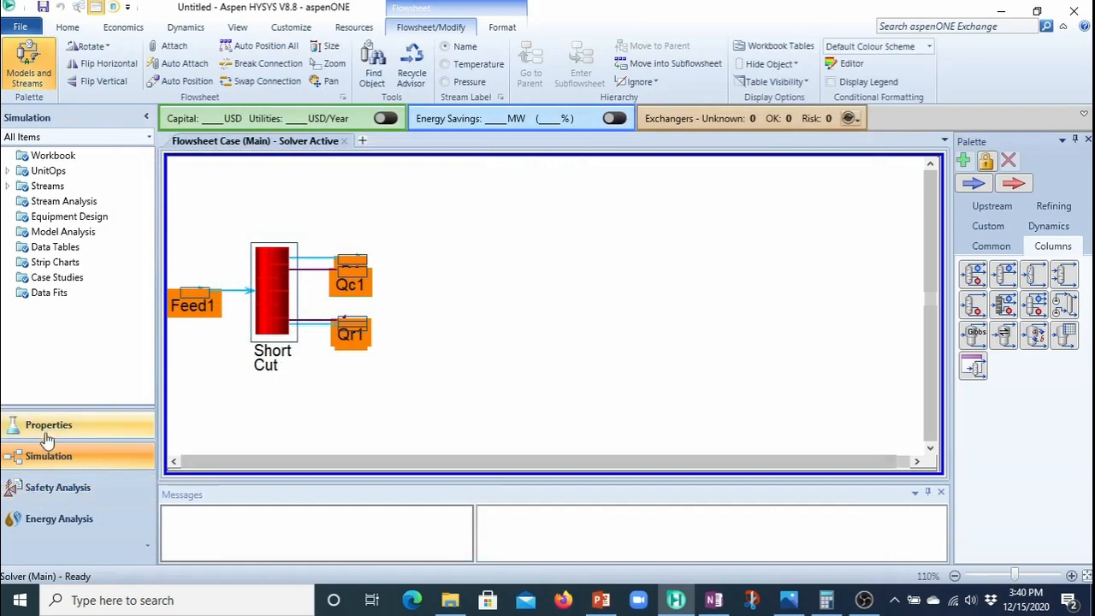
Return to the component list in the properties environment and check Ethylene's normal boiling point
left_click(49, 426)
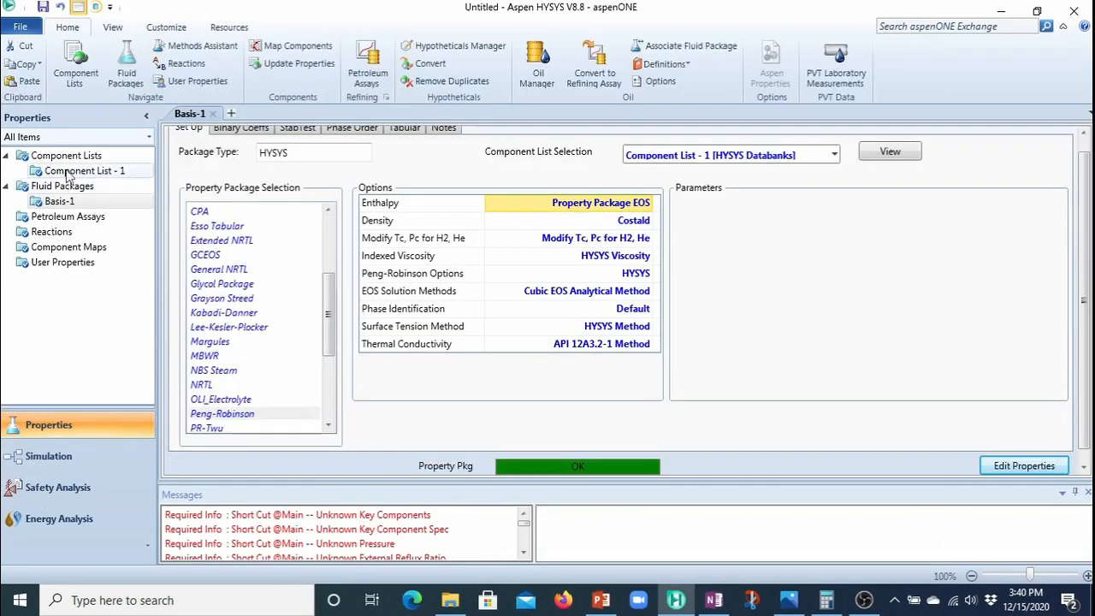
left_click(75, 172)
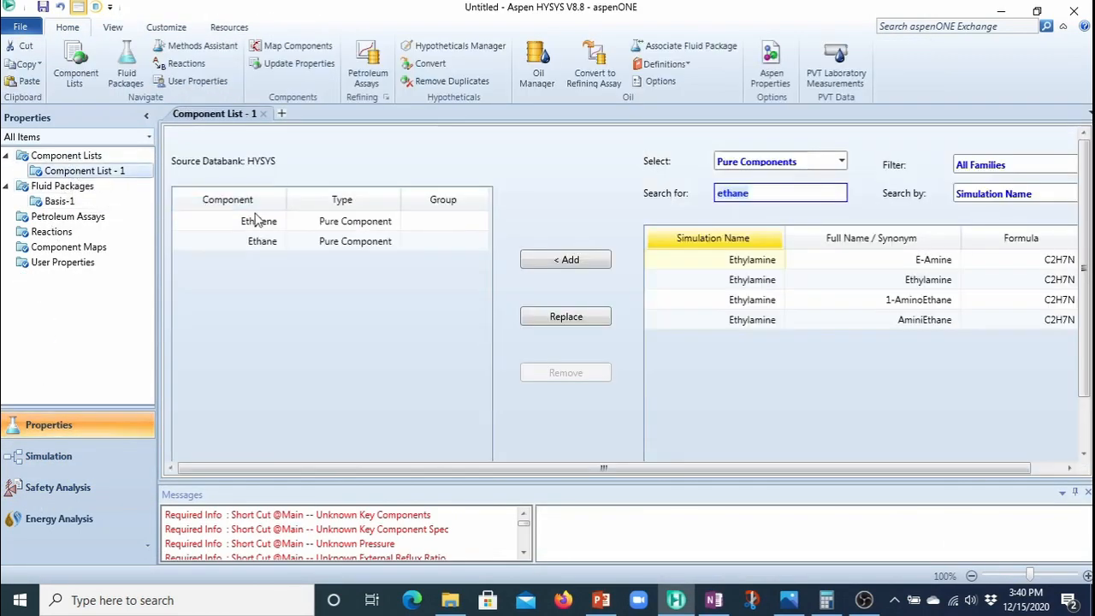
double_click(258, 223)
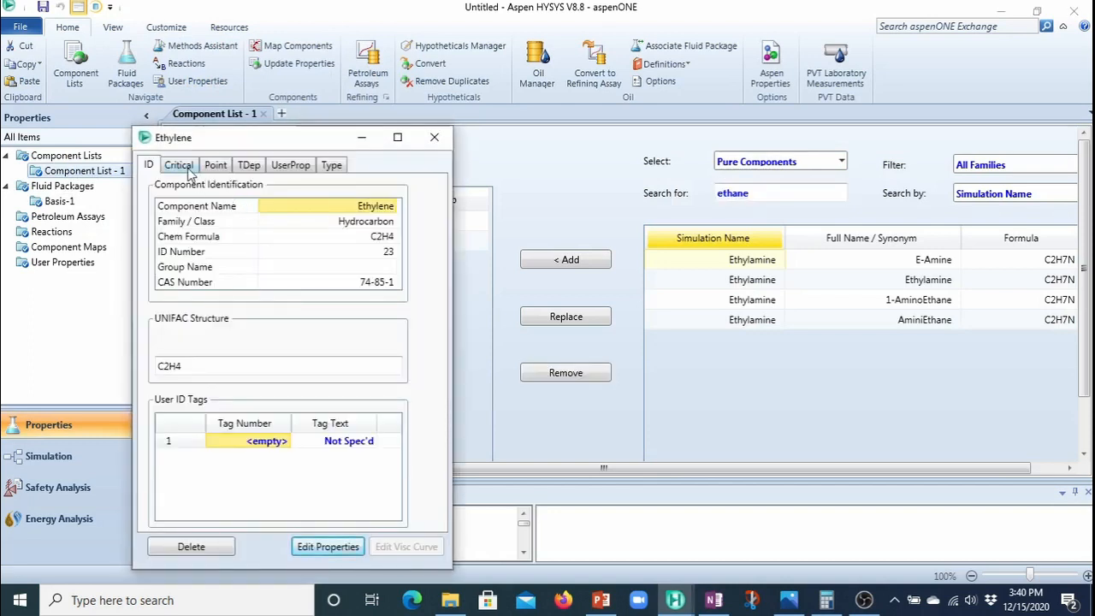
left_click(181, 167)
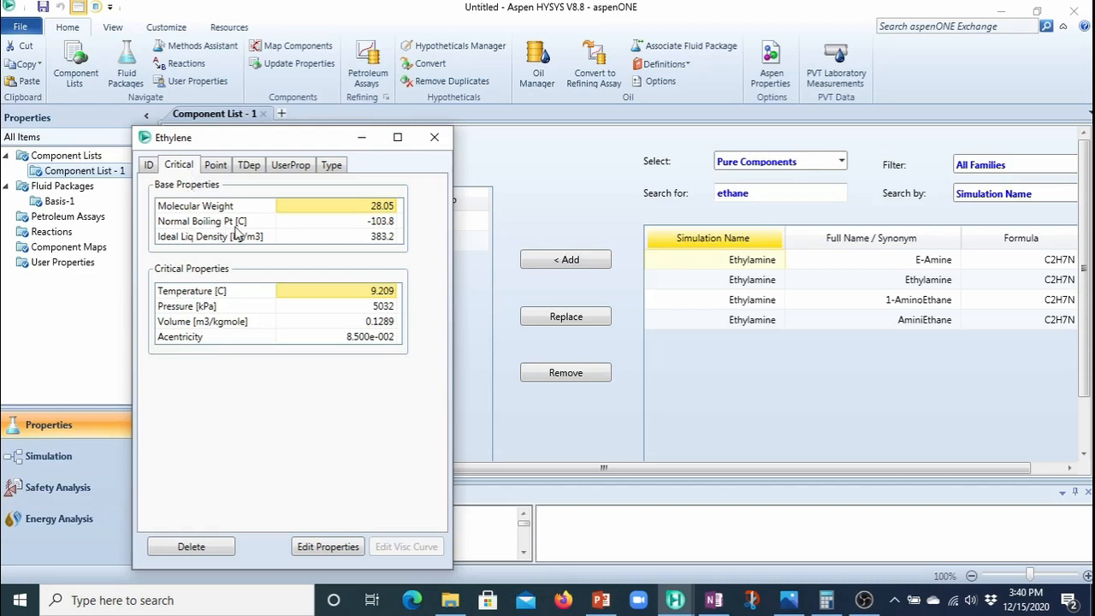
mouse_move(387, 229)
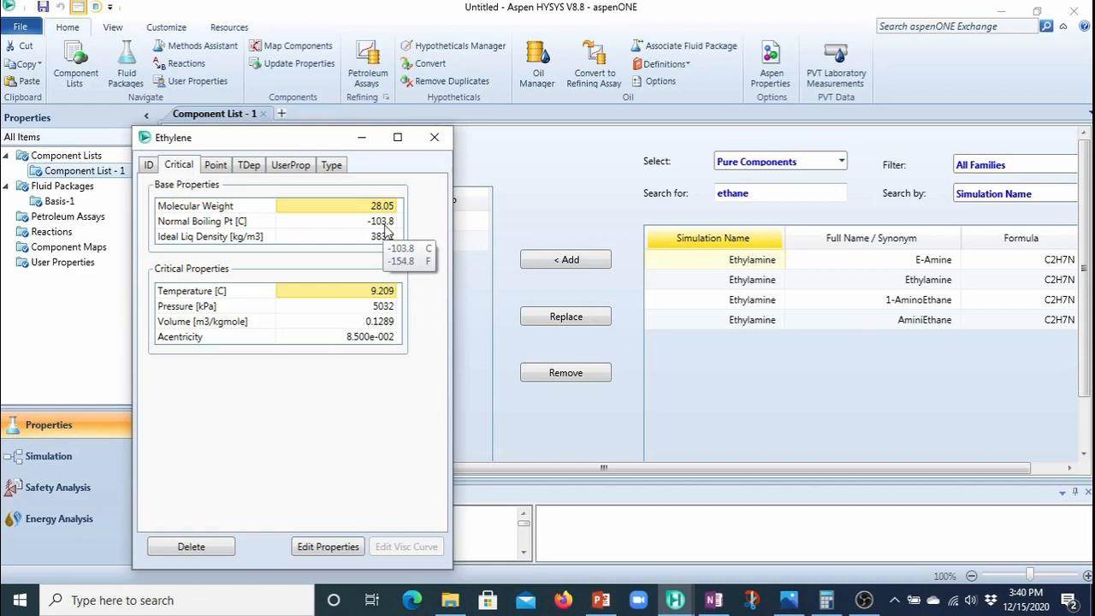
left_click(434, 137)
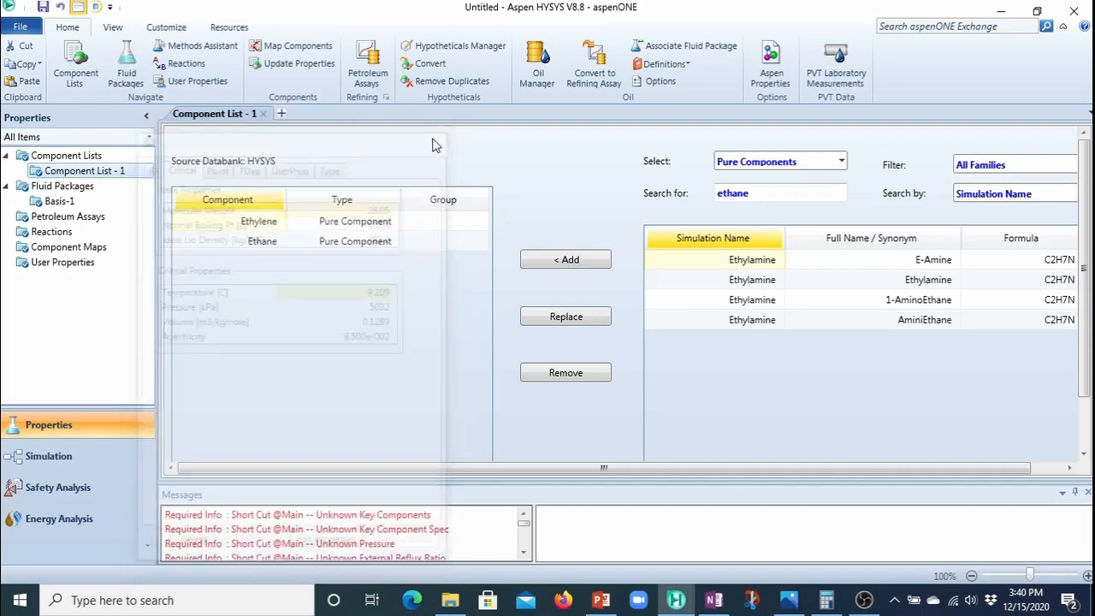
Check Ethane's normal boiling point among its critical properties, then close the component's details
double_click(251, 247)
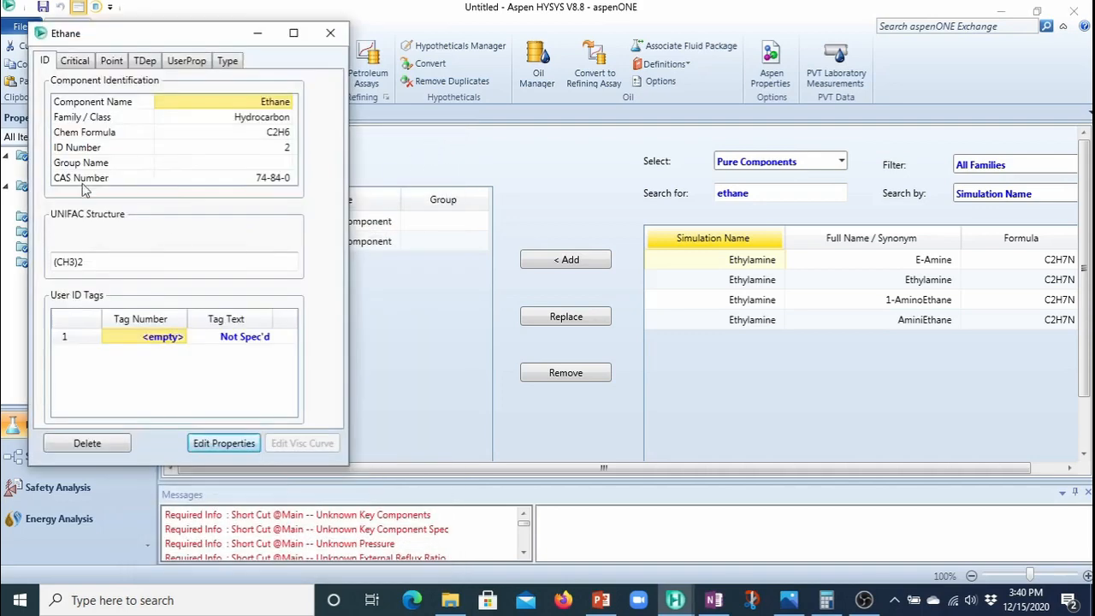
left_click(75, 62)
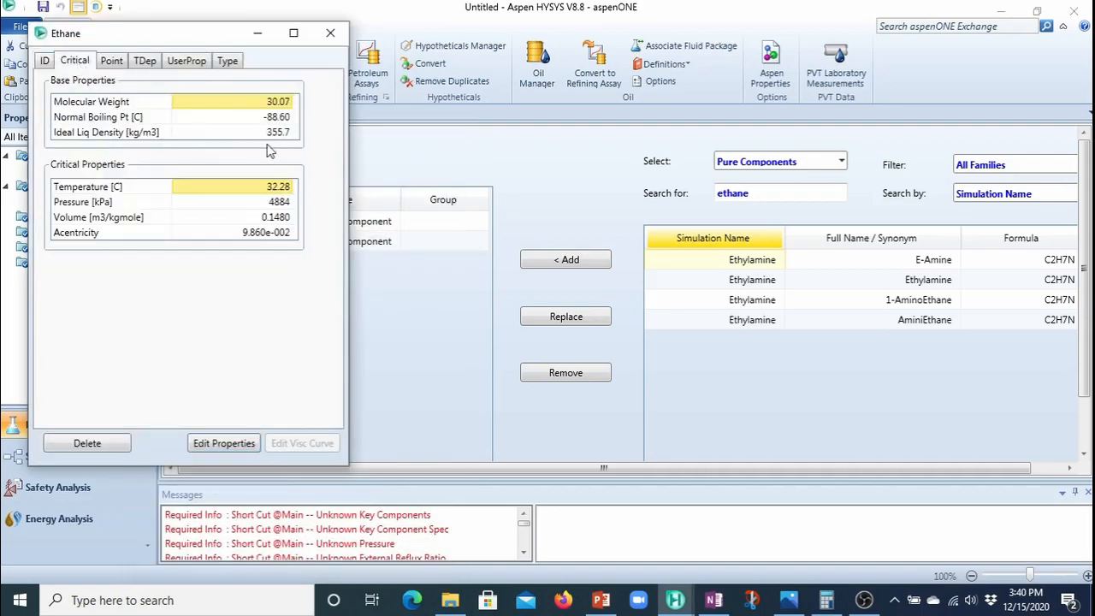
mouse_move(281, 129)
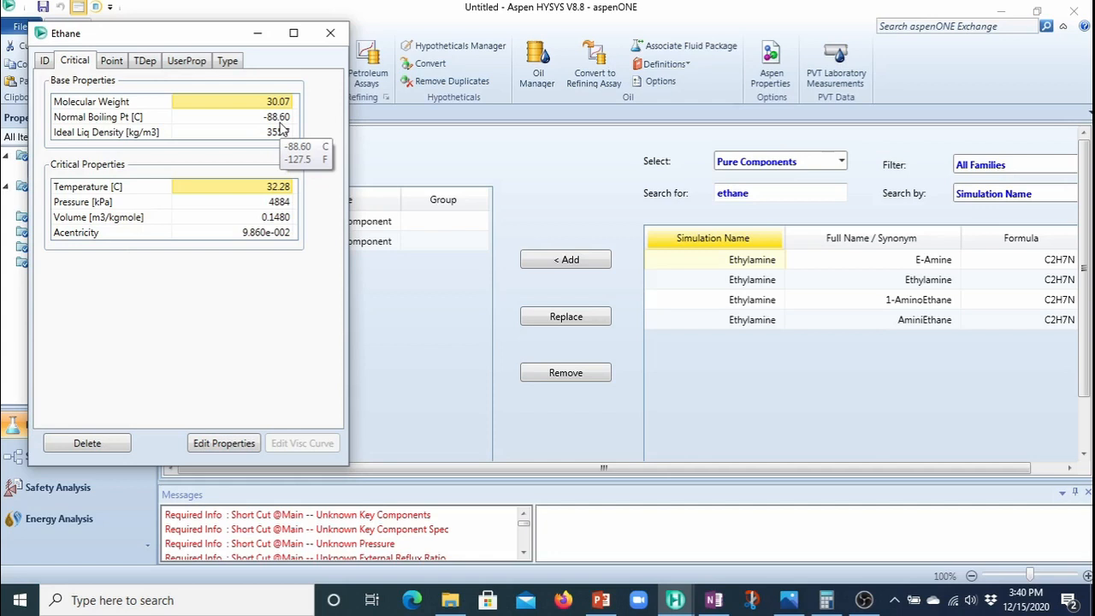
left_click(334, 33)
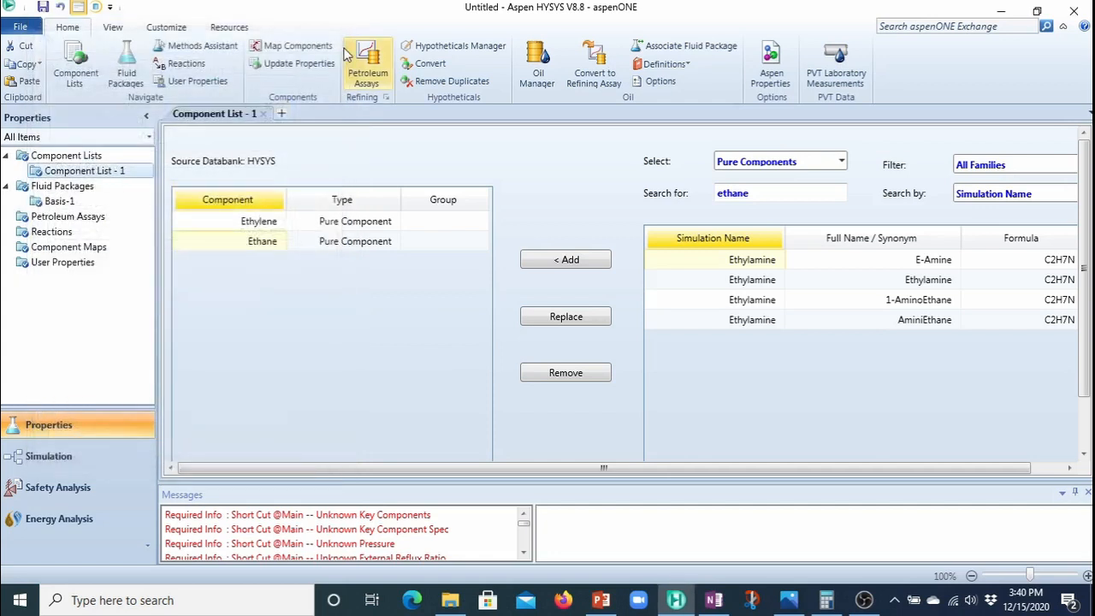
In the simulation's shortcut column parameters, set Ethylene as the light key in bottoms and Ethane as the heavy key in distillate
left_click(65, 462)
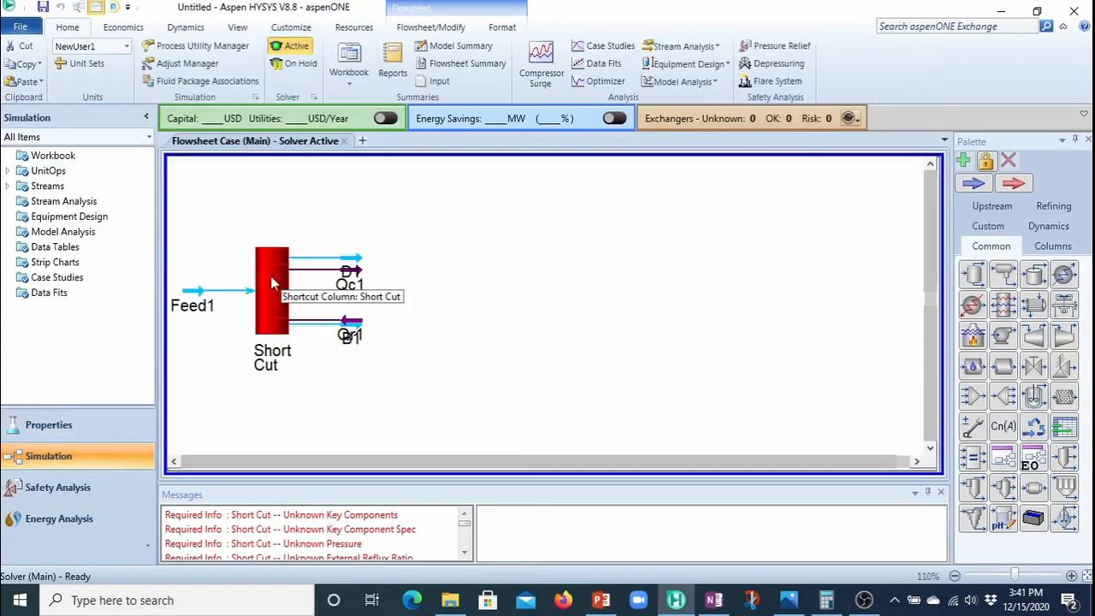
double_click(270, 275)
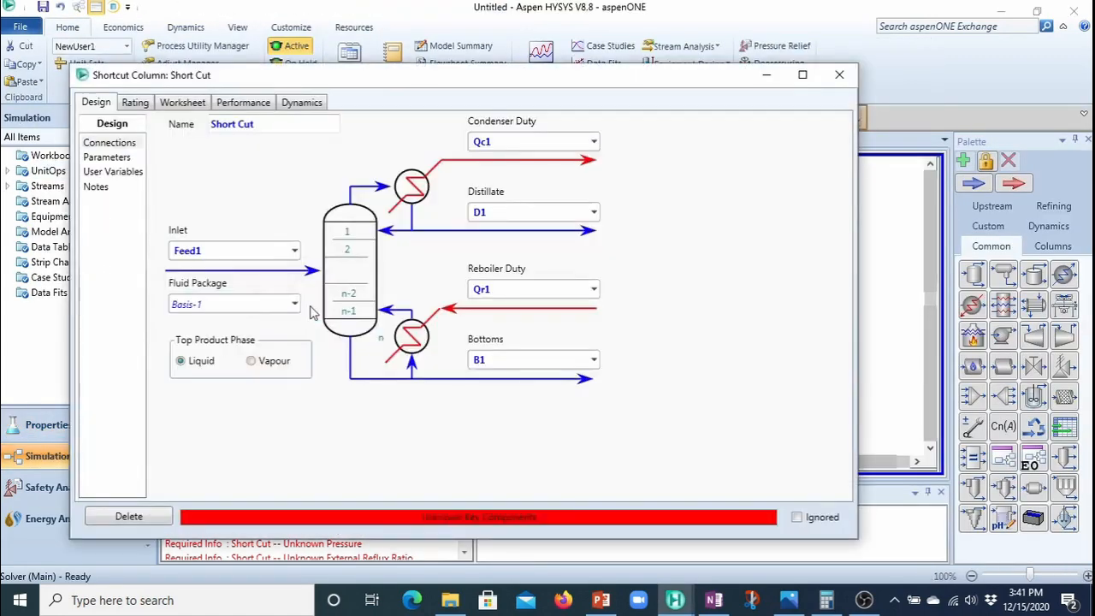
left_click(107, 158)
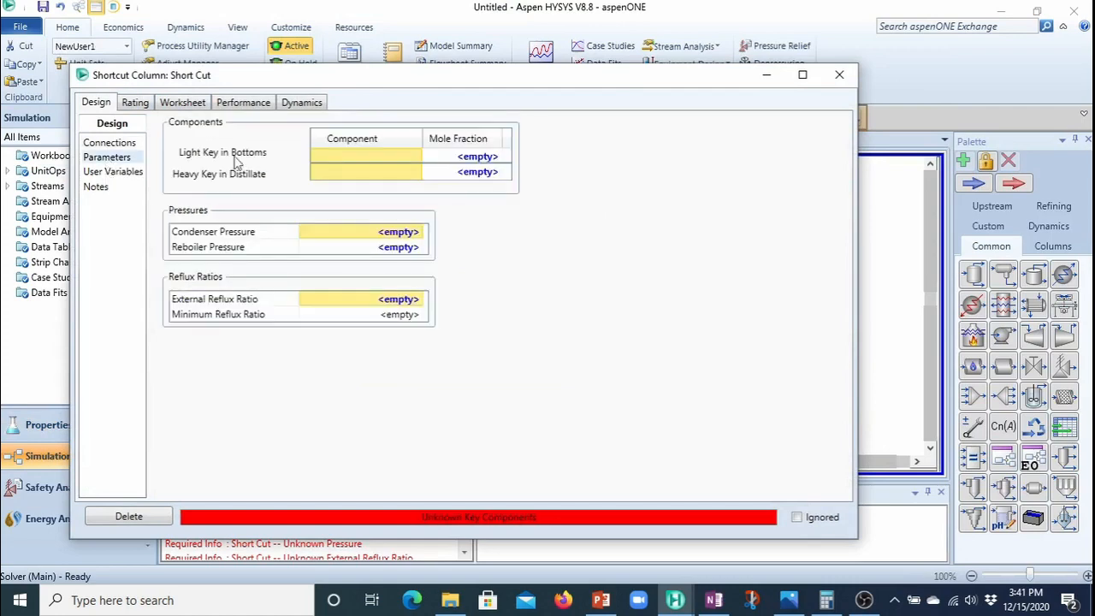
left_click(418, 159)
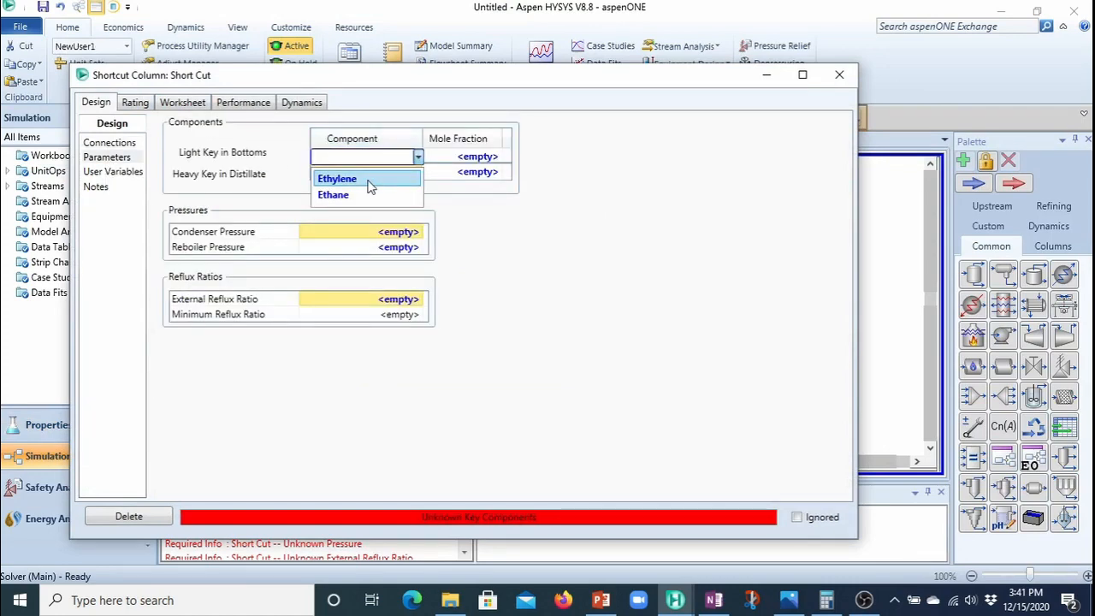
left_click(370, 183)
left_click(417, 173)
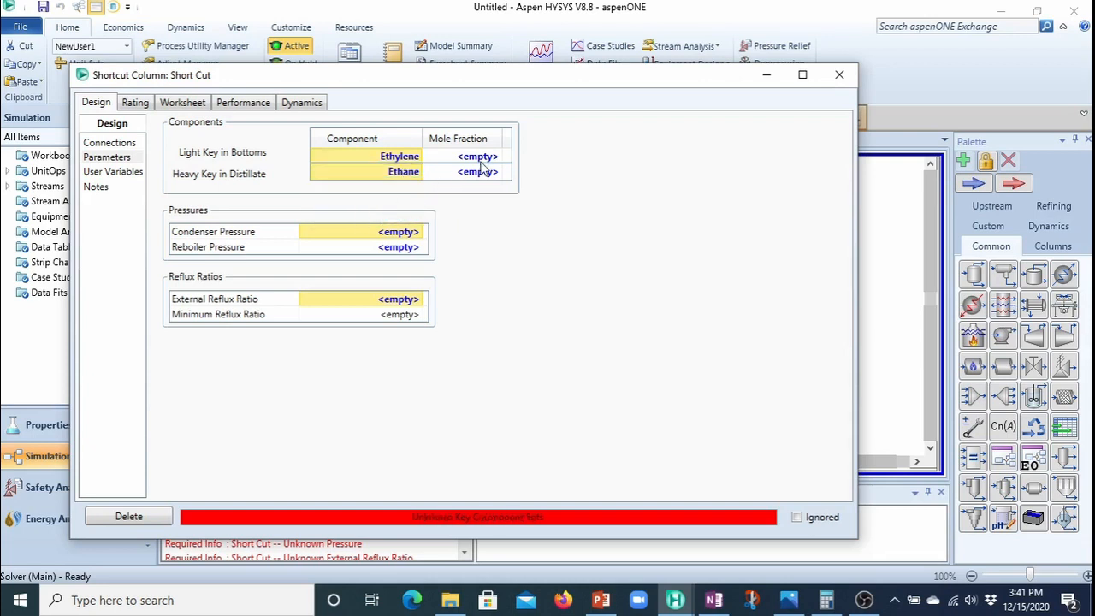
left_click(479, 157)
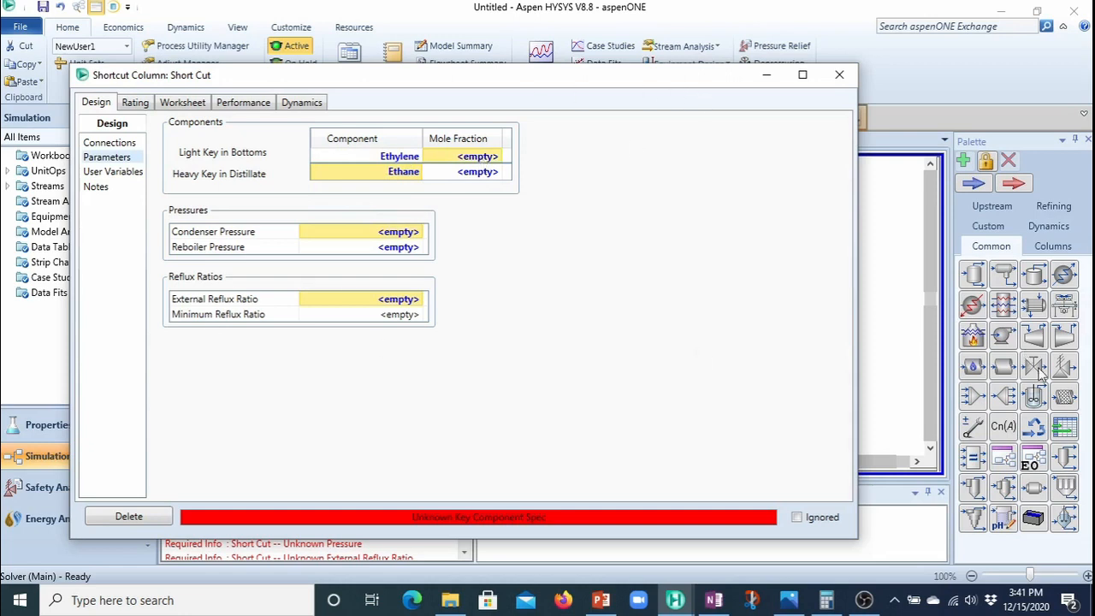
Switch to Excel with a blank workbook, then reposition its window and widen it
key("alt+Tab")
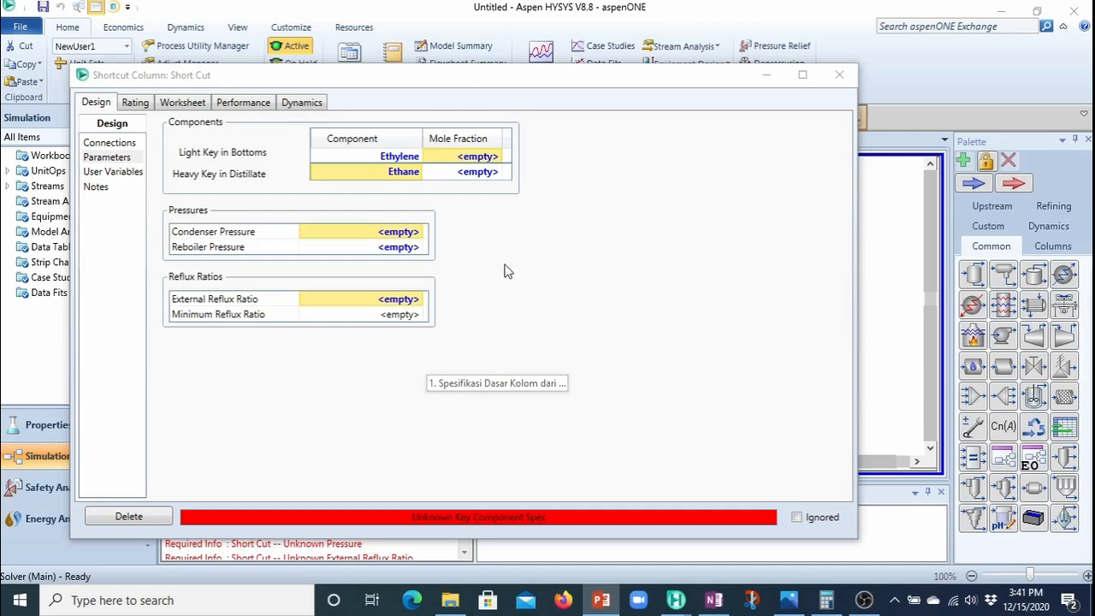
left_click(19, 601)
left_click(299, 562)
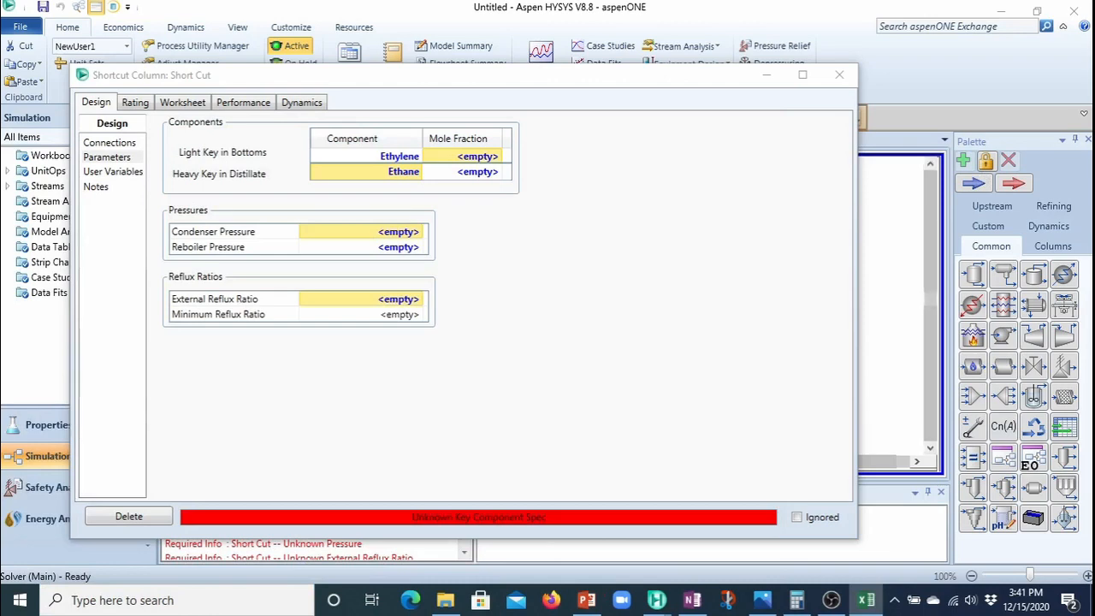
left_click_drag(287, 136, 266, 64)
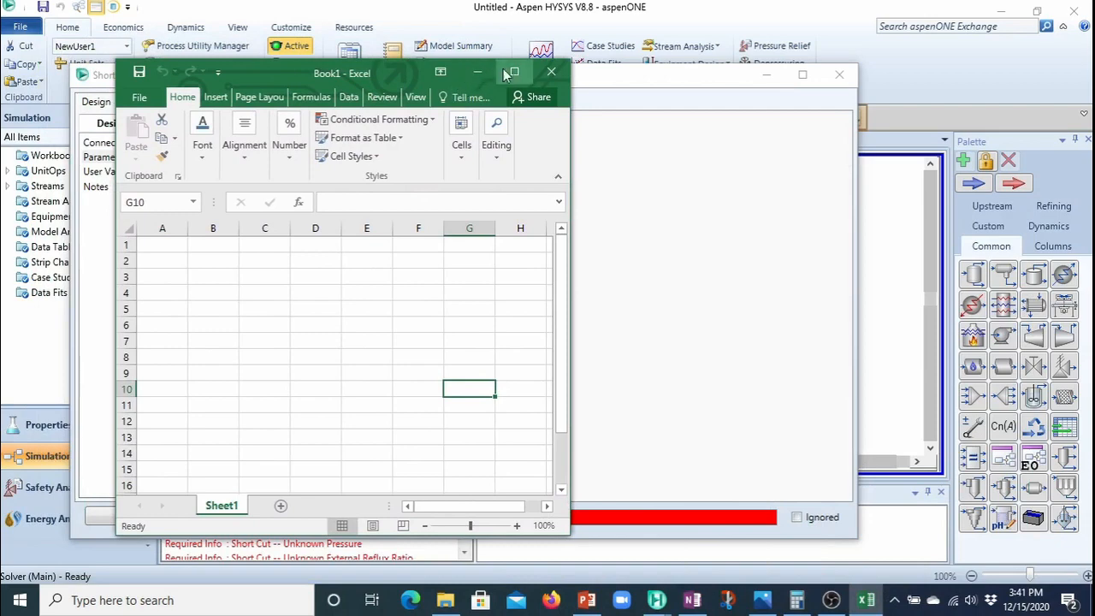
left_click_drag(570, 126, 788, 128)
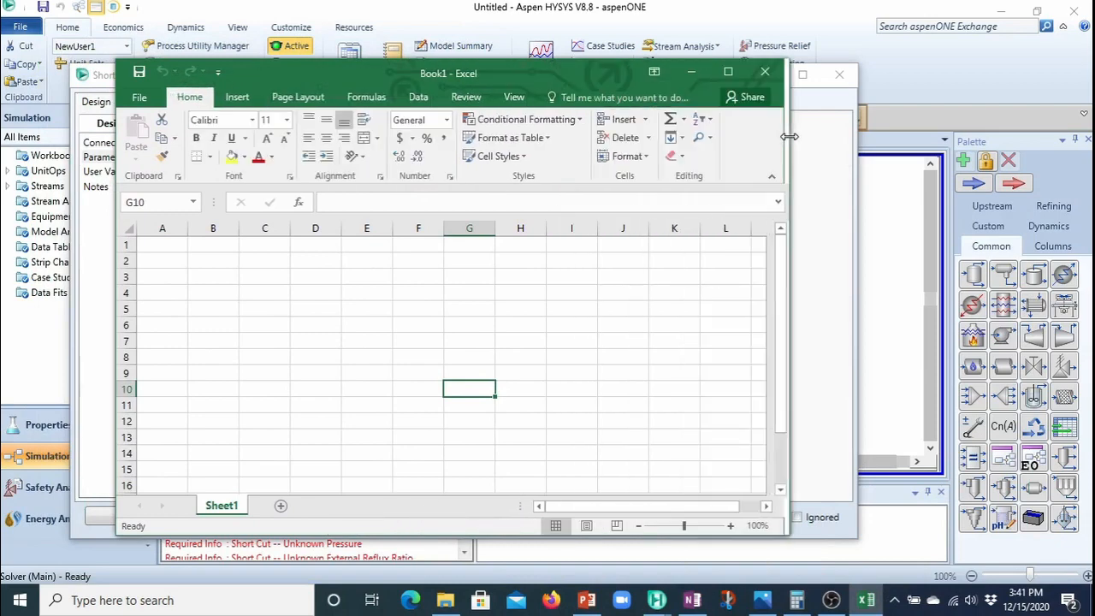
Enter the calculation basis in row 2 from cell B2: the label Basis, the value 100 and the unit kg
left_click(211, 262)
type("Basis")
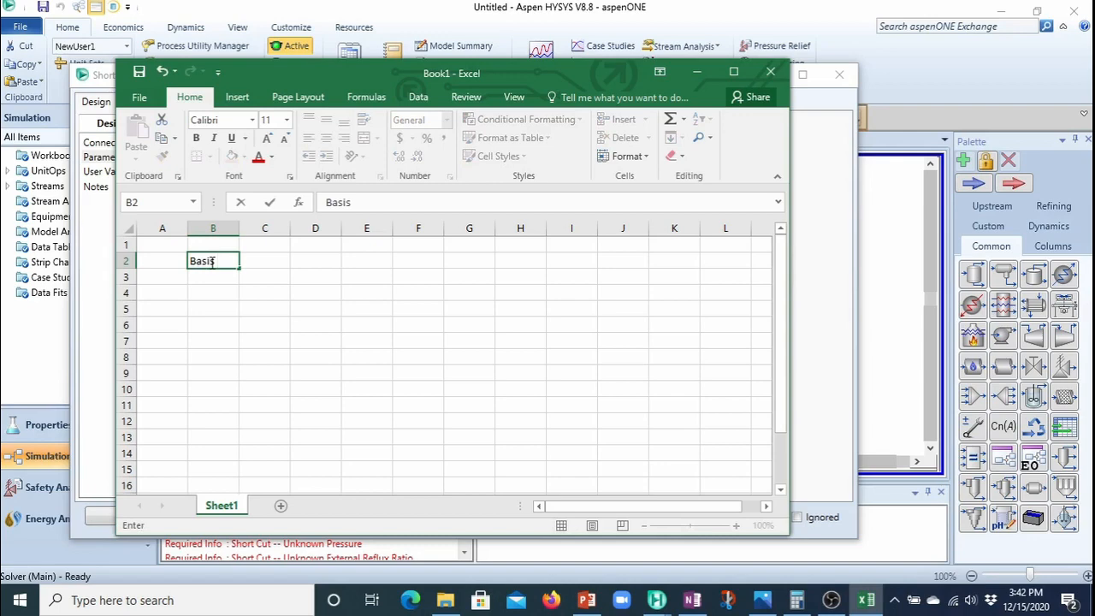
key("Tab")
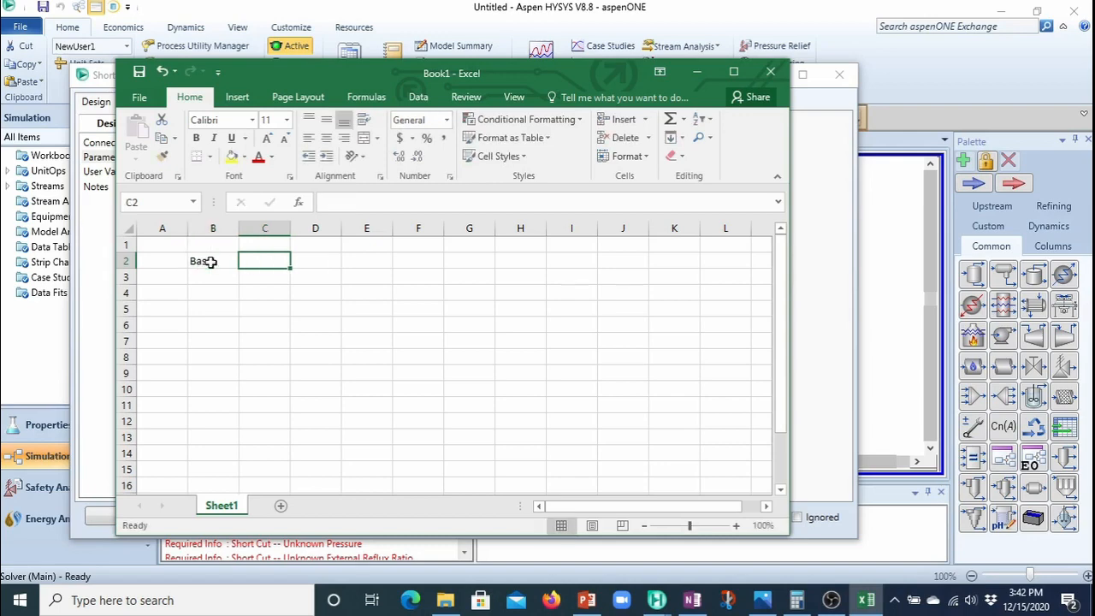
type("100")
key("Tab")
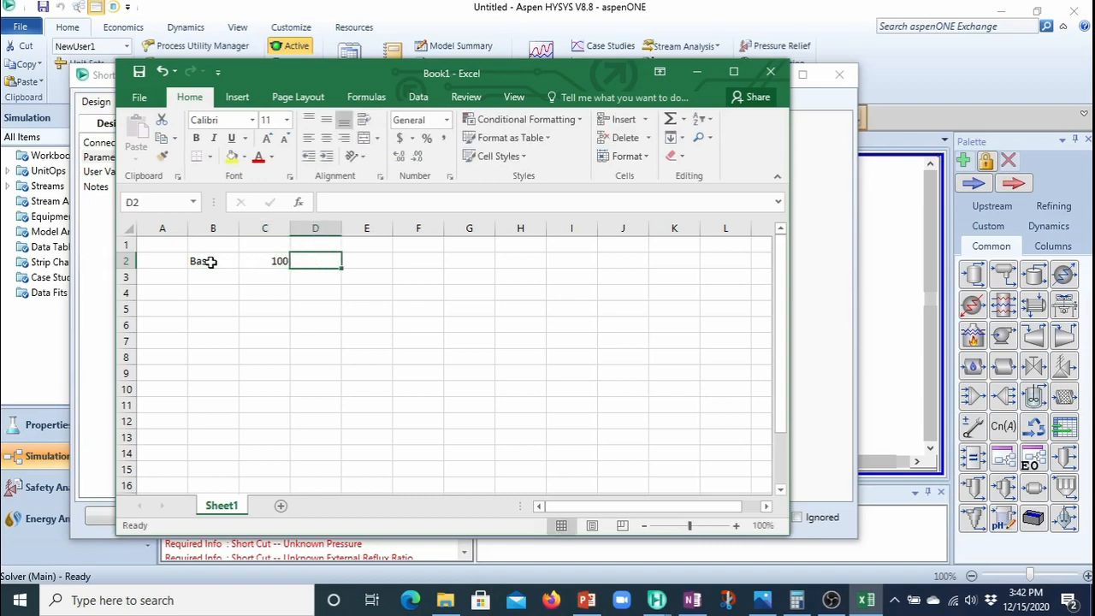
type("kg")
key("Return")
Start a component table in cells B4 to B6 with the heading Komp and the rows Etilena and Etana
key("Left")
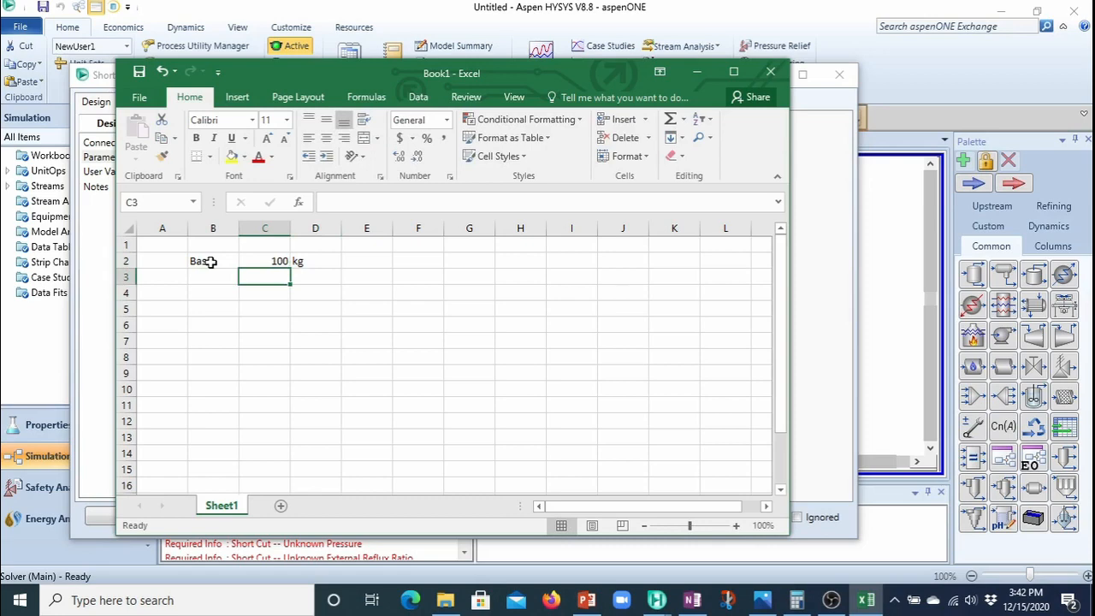
key("Down")
key("Left")
type("Komp")
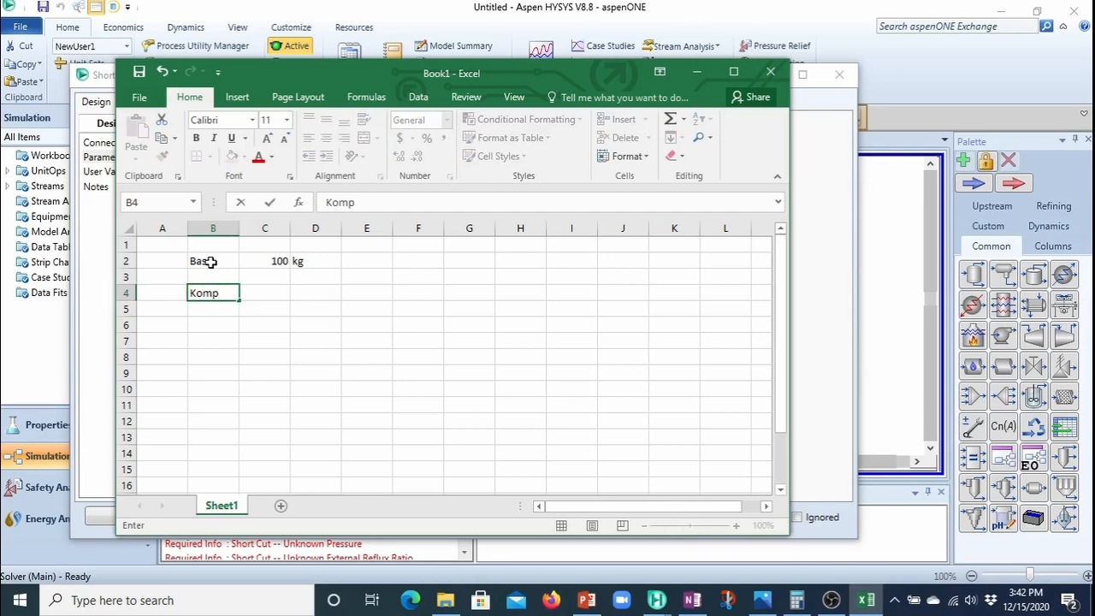
key("Return")
type("Etilena")
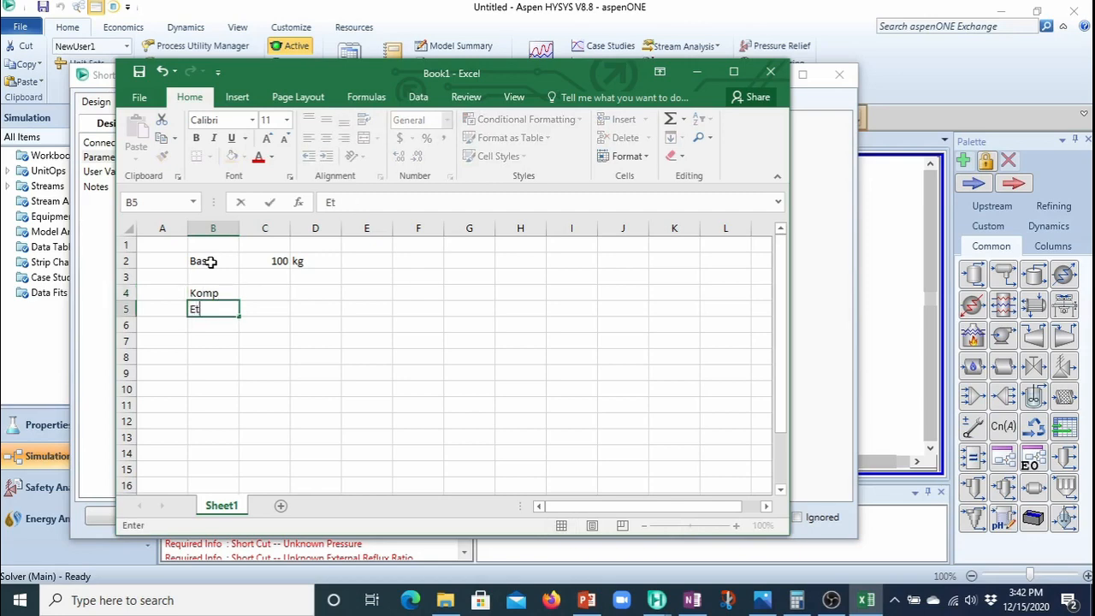
key("Return")
type("Etana")
Add the column headings fr. Berat, berat, BM, mol and fr mol in cells C4 to G4
key("Right")
key("Up")
key("Up")
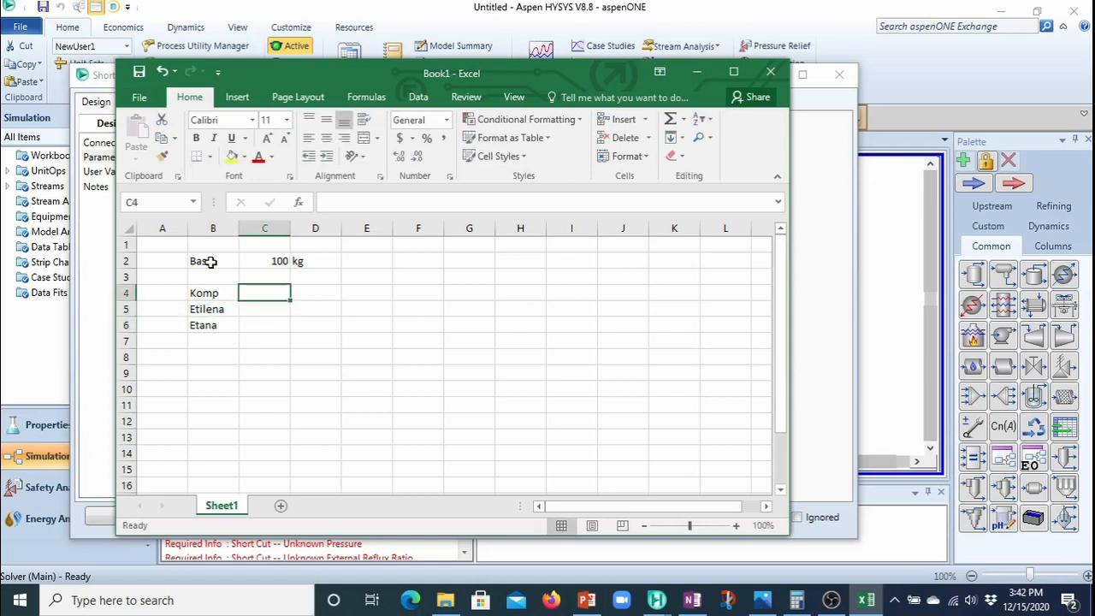
type("fe")
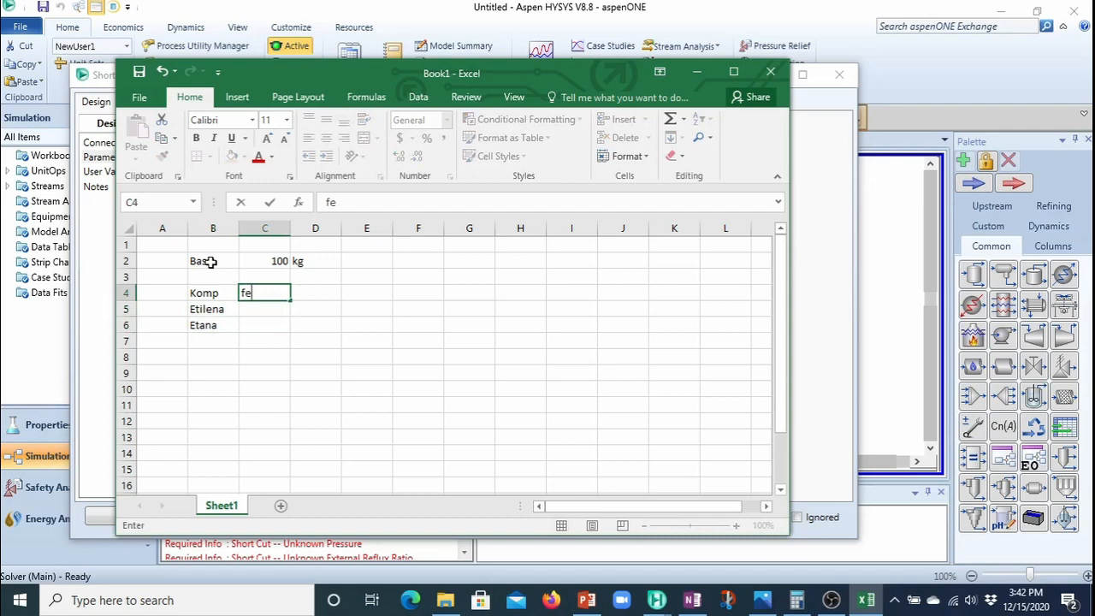
key("BackSpace")
type("r. berat")
key("Tab")
type("berat")
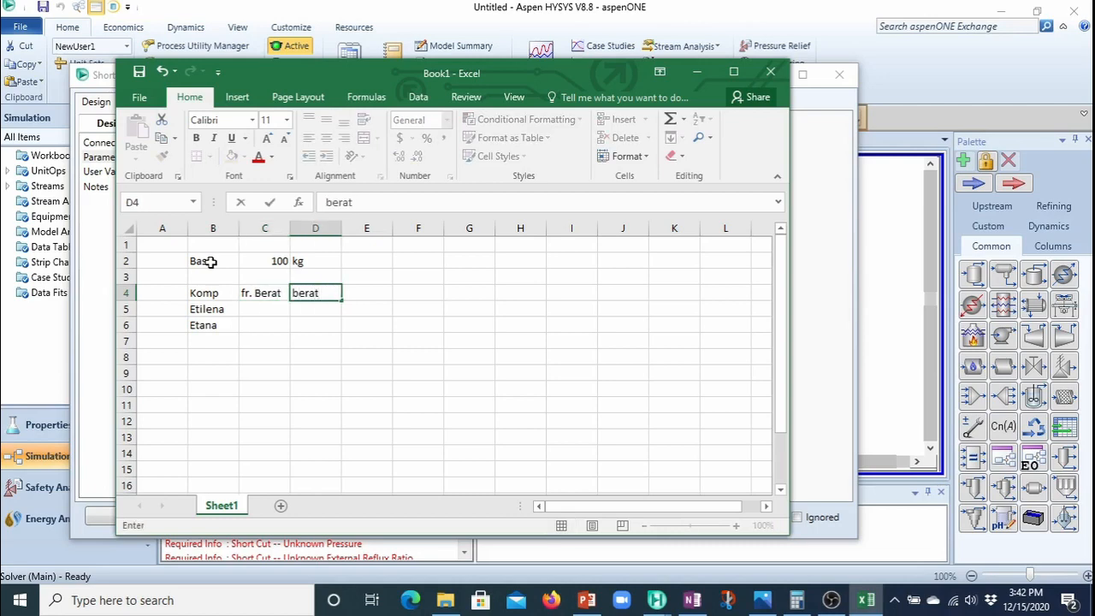
key("Tab")
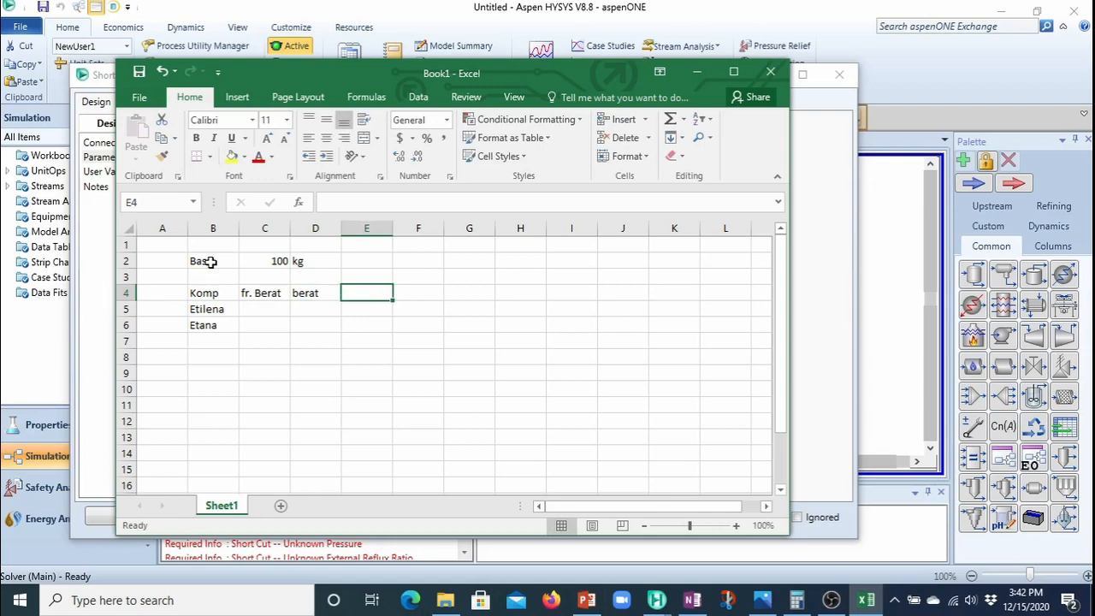
type("BM")
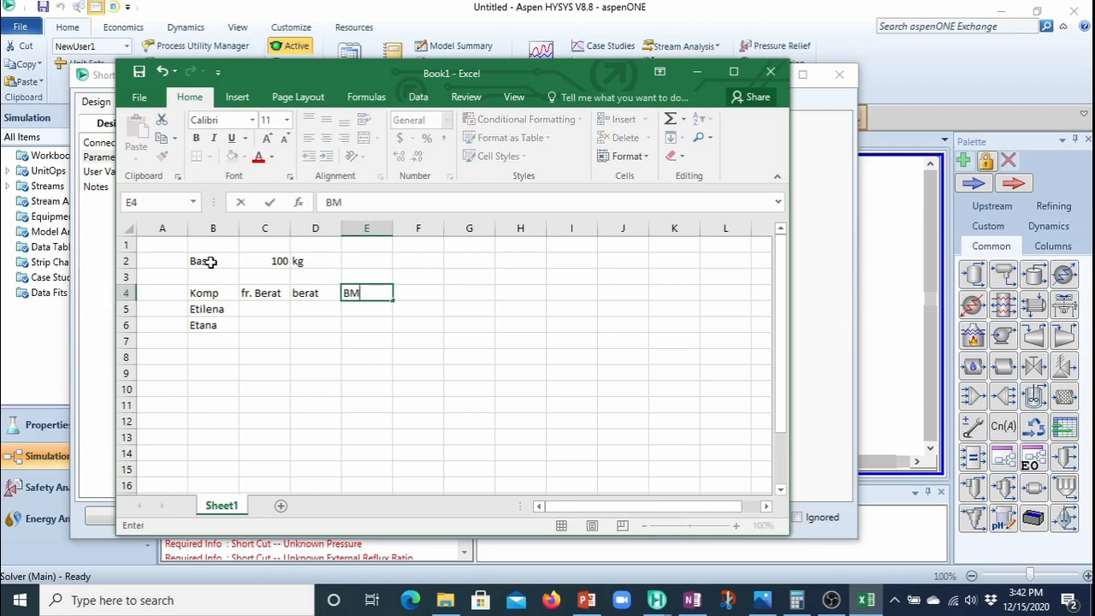
key("Tab")
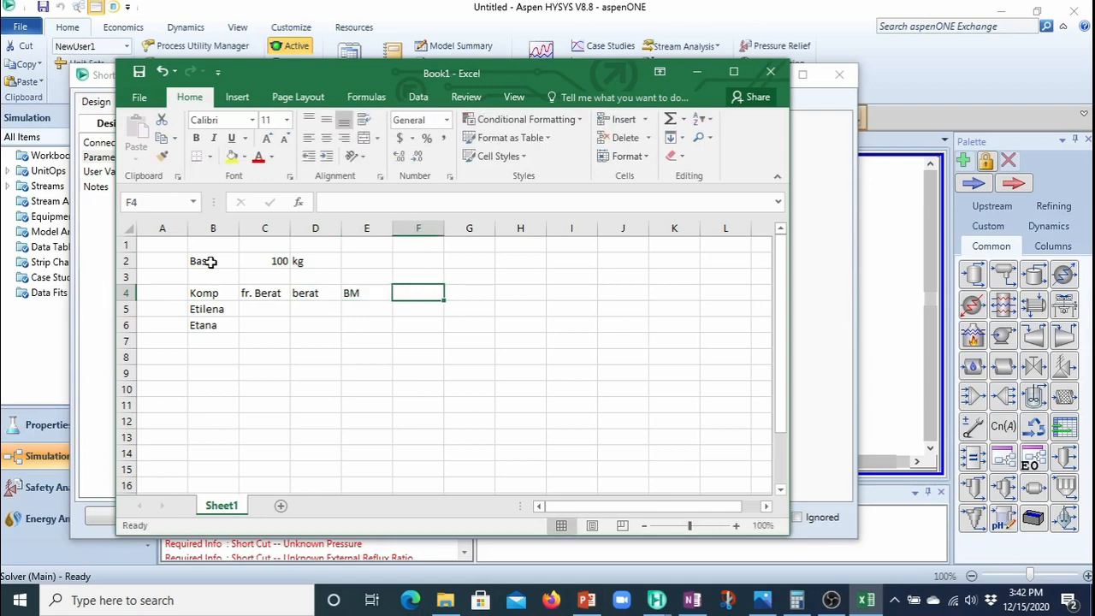
type("mol")
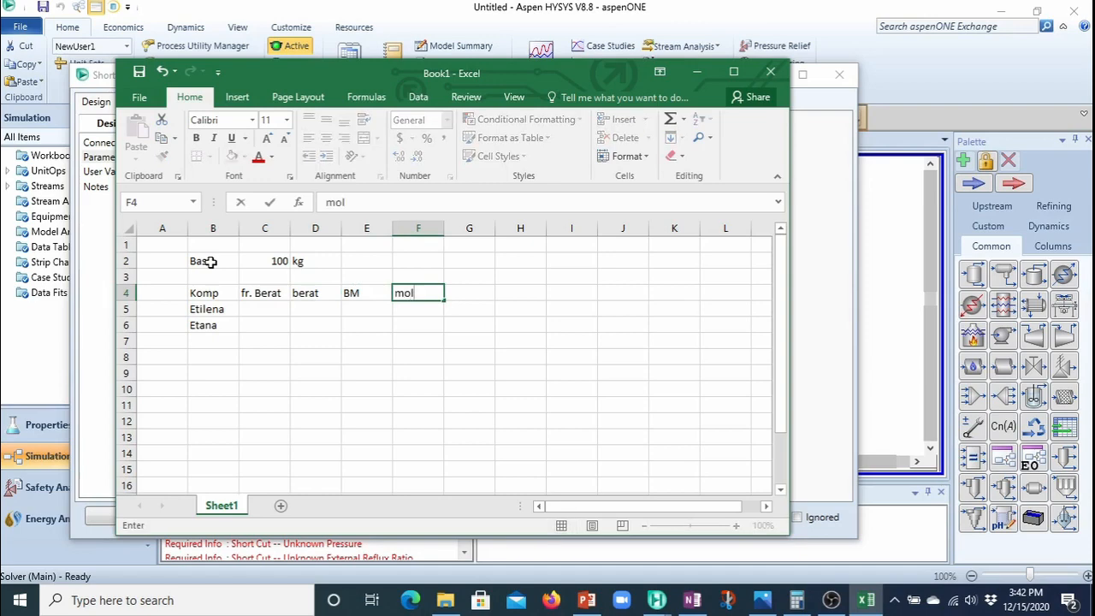
key("Tab")
type("fr mol")
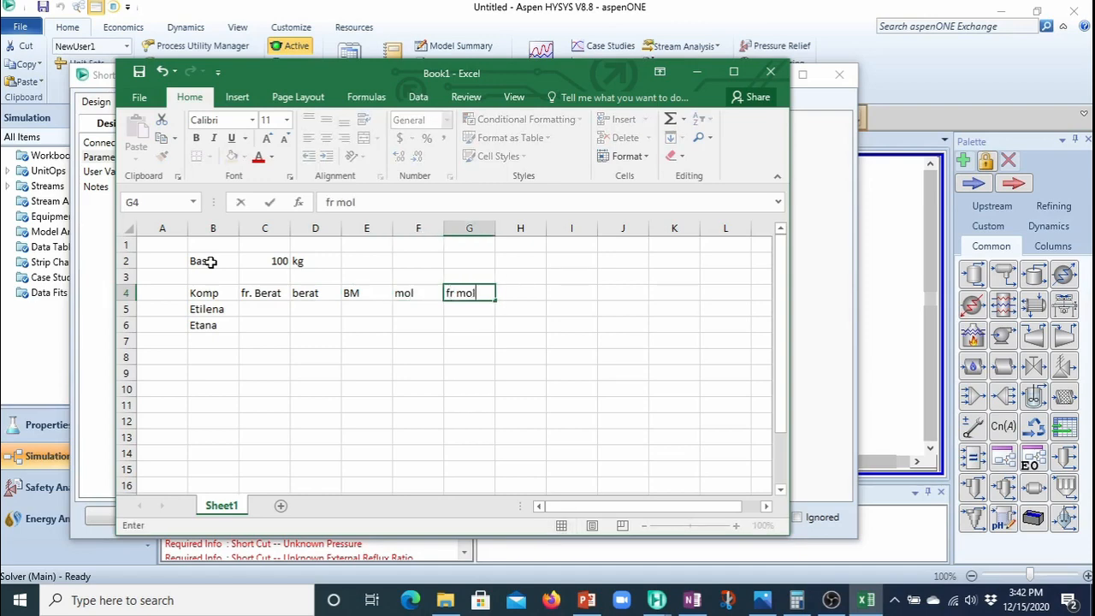
key("Down")
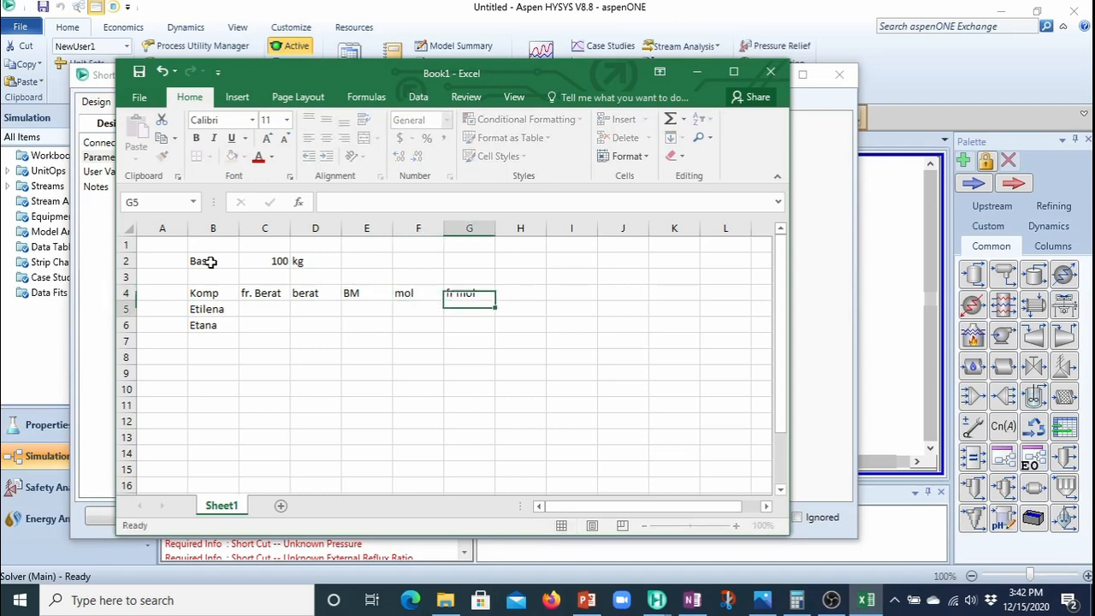
key("Left")
key("Left")
key("Left")
key("Left")
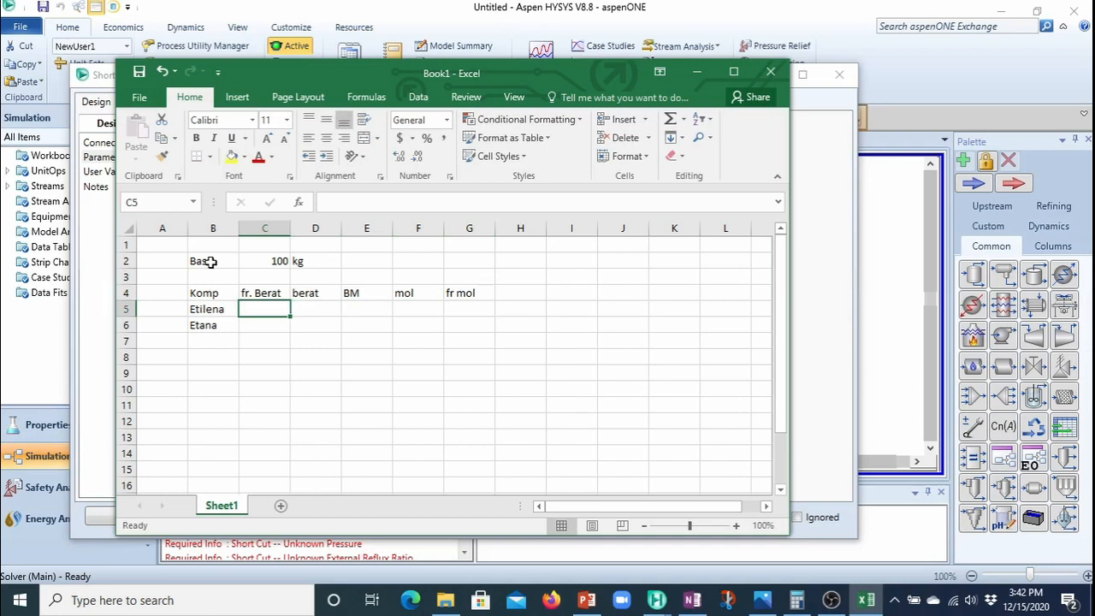
type("0.685")
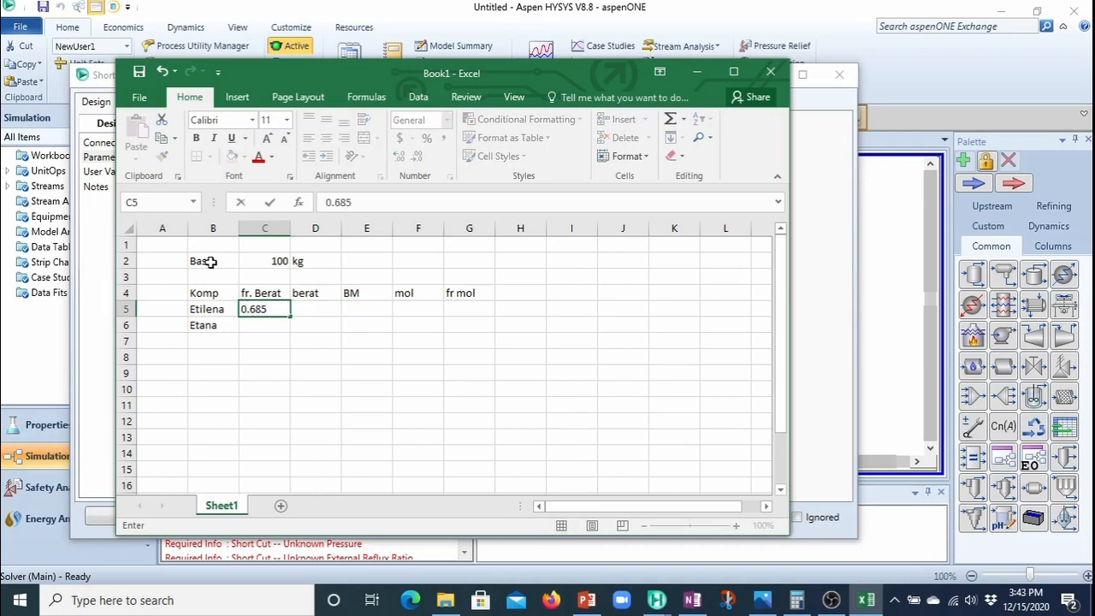
key("BackSpace")
key("BackSpace")
key("BackSpace")
key("BackSpace")
key("BackSpace")
Label the component table Distilat in cell A3
left_click(156, 279)
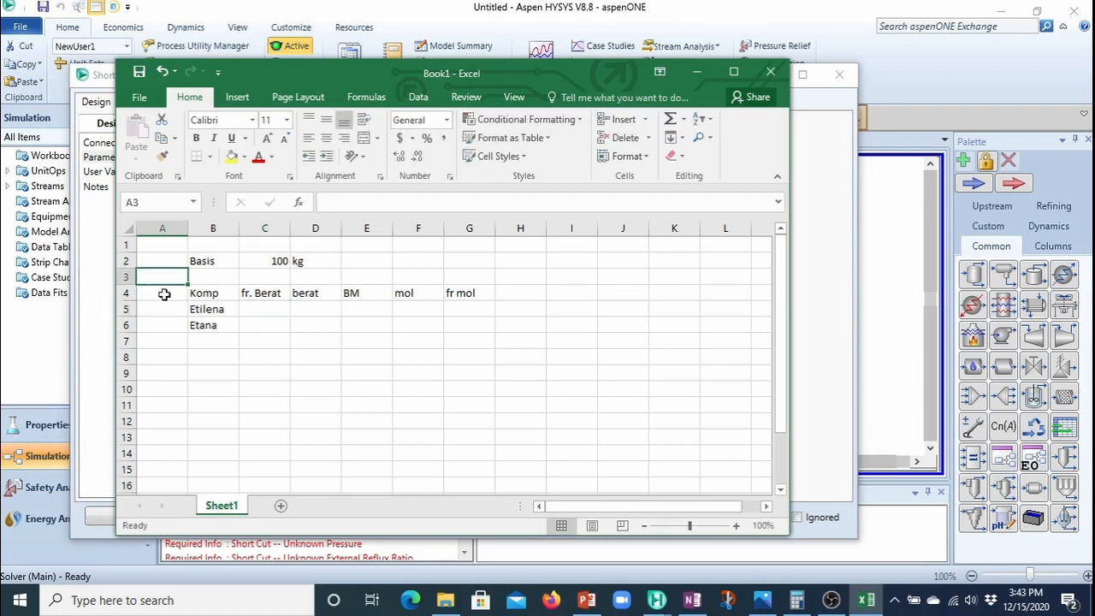
type("Disti")
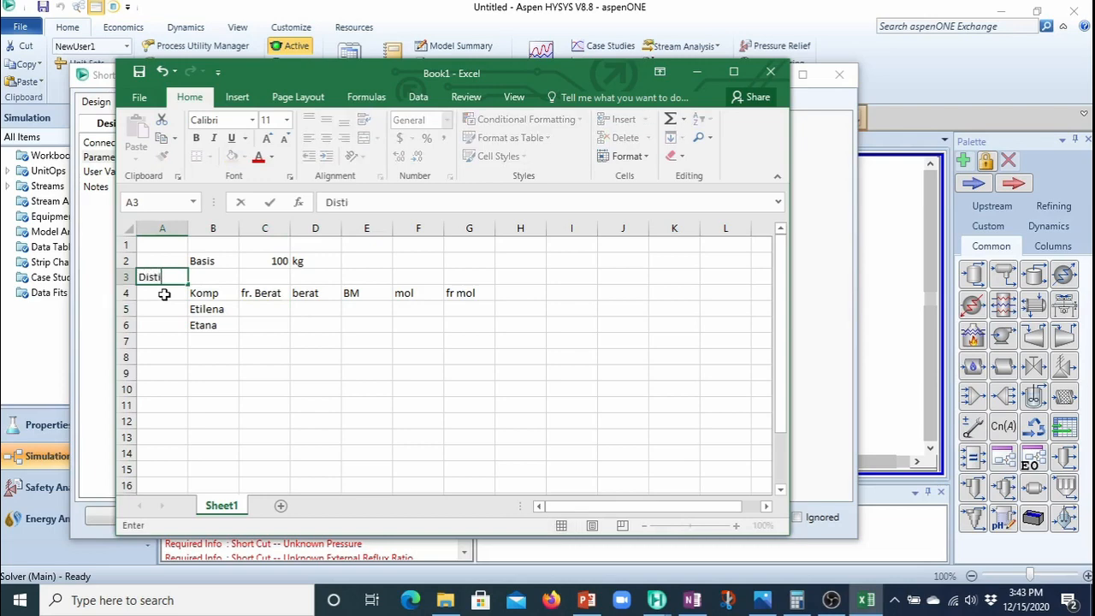
type("lat")
key("Return")
Enter 0.9996 as Etilena's weight fraction in cell C5
key("Right")
key("Down")
key("Right")
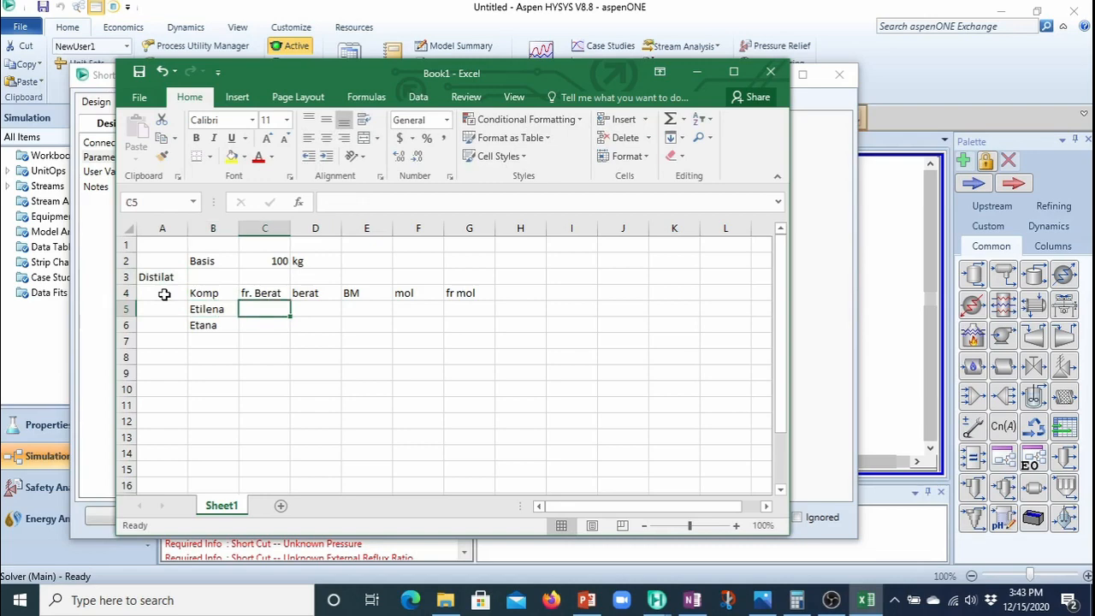
type("0..")
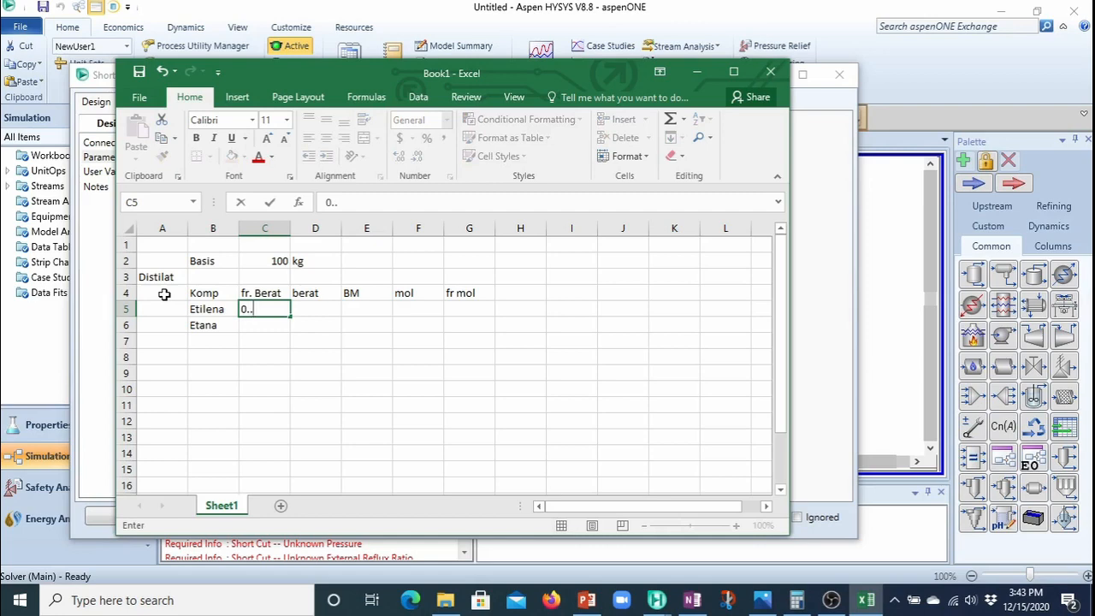
key("BackSpace")
type("9996")
key("Return")
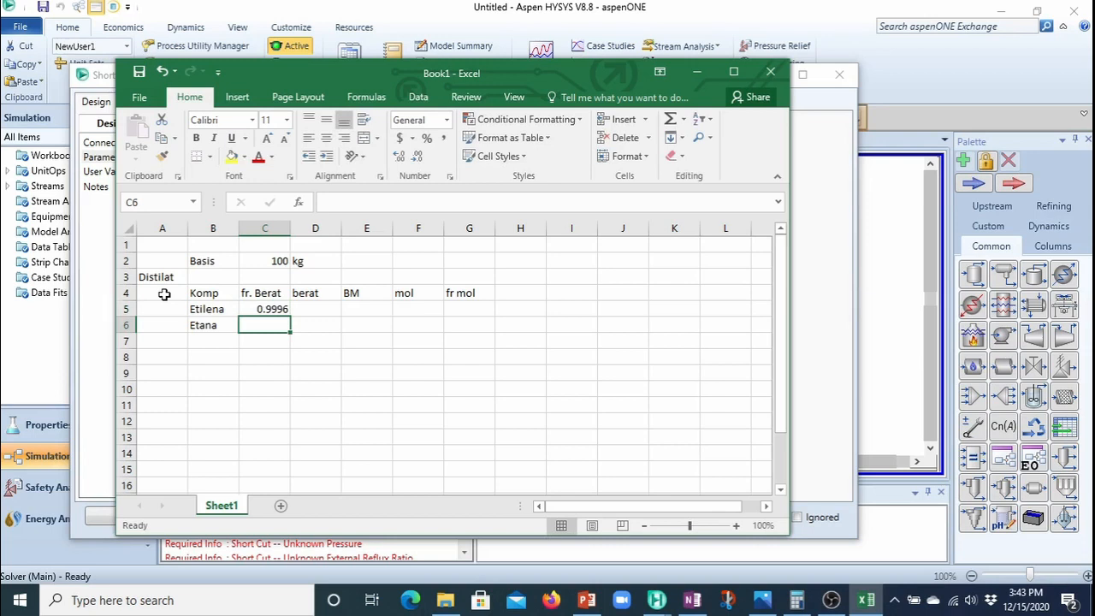
Calculate Etana's weight fraction in cell C6 with the formula =1-C5
type("=1")
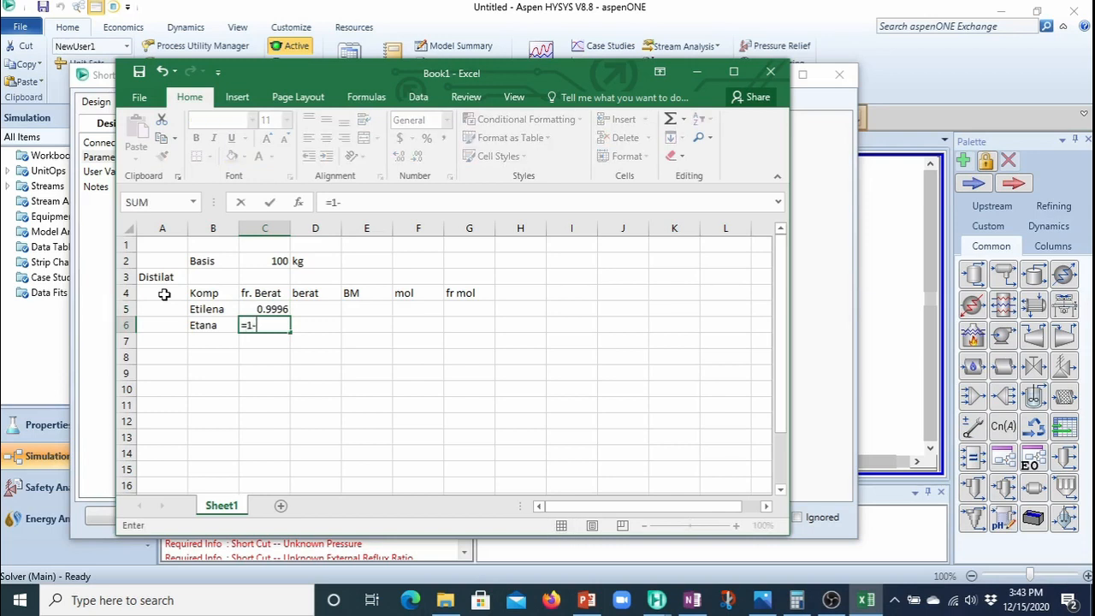
type("-")
key("Up")
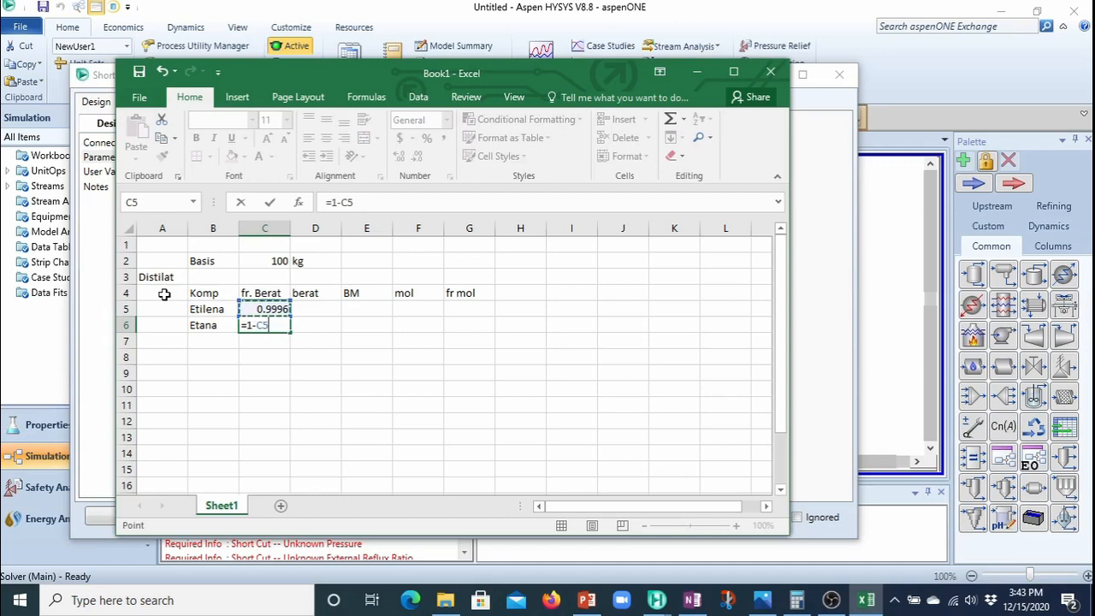
key("Return")
Calculate Etilena's weight in cell D5 with the formula =C5*$C$2, keeping the basis reference absolute
key("Right")
key("Up")
key("Up")
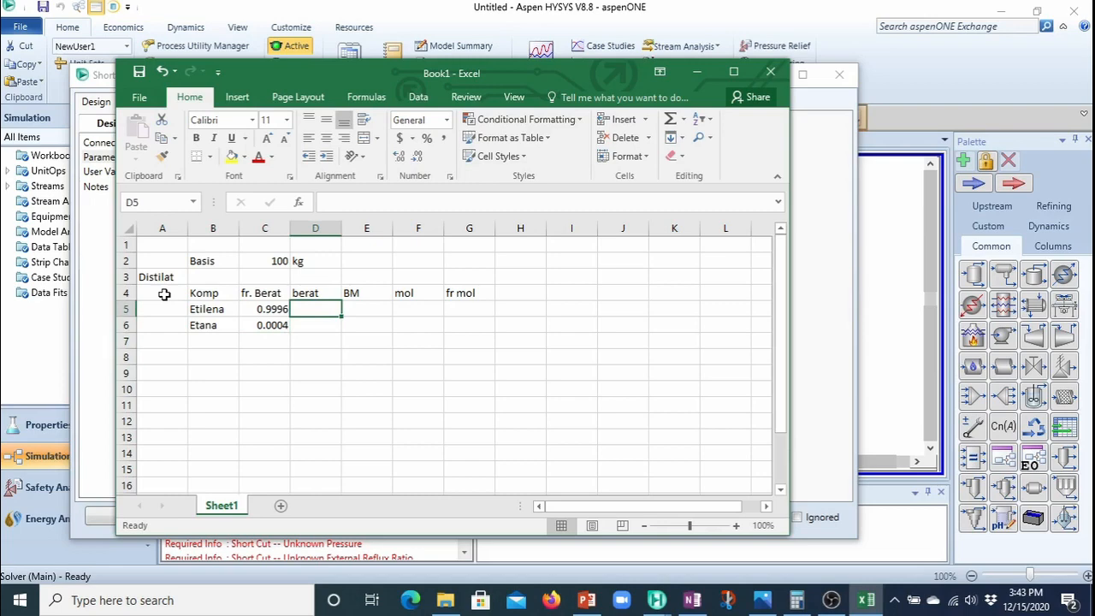
type("=")
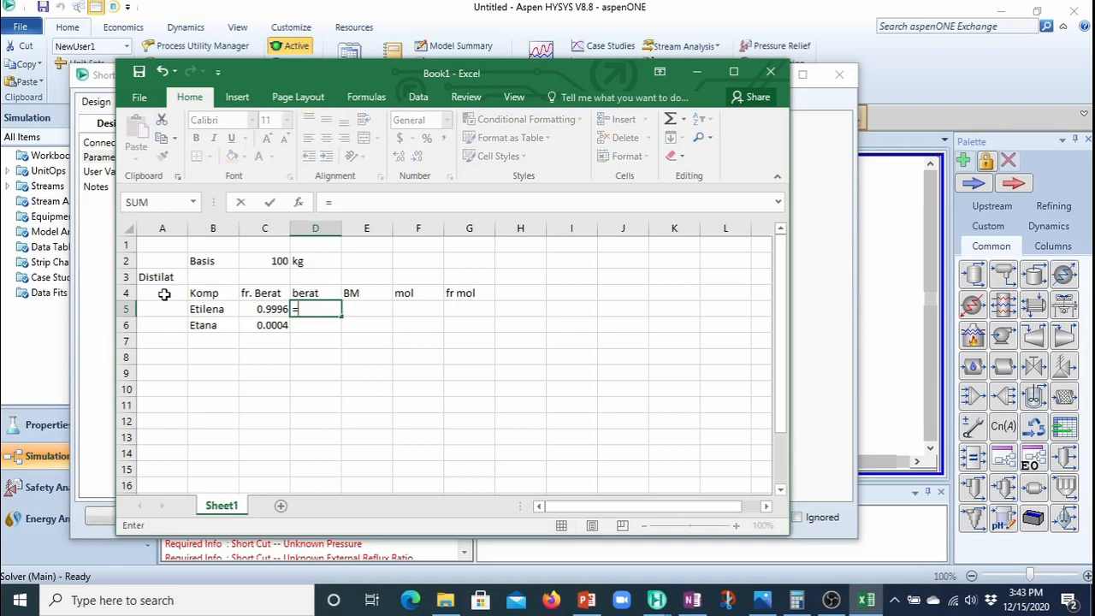
key("Left")
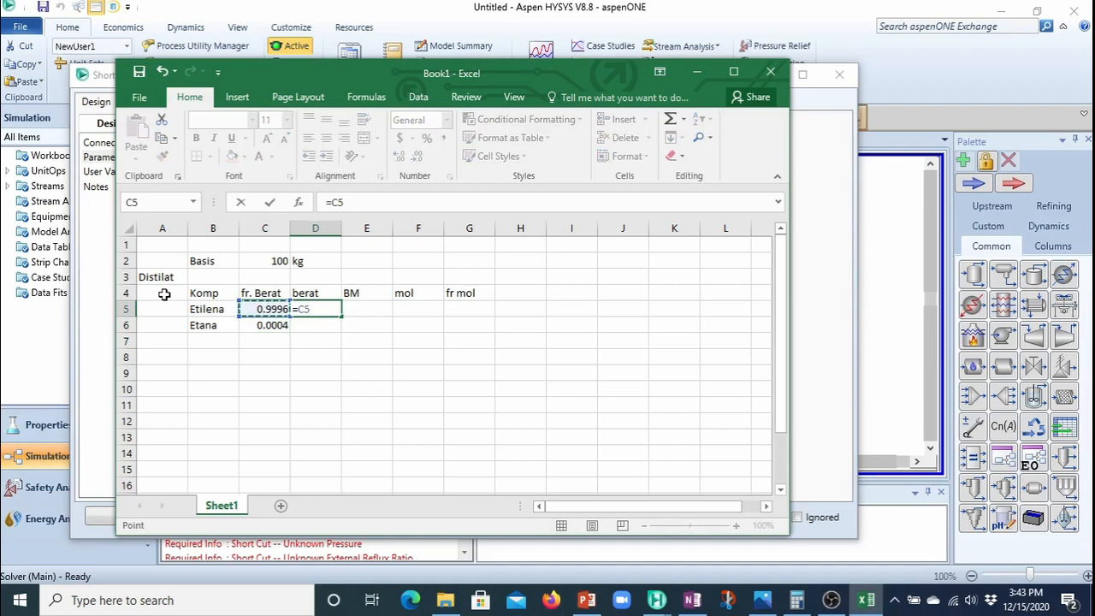
type("*")
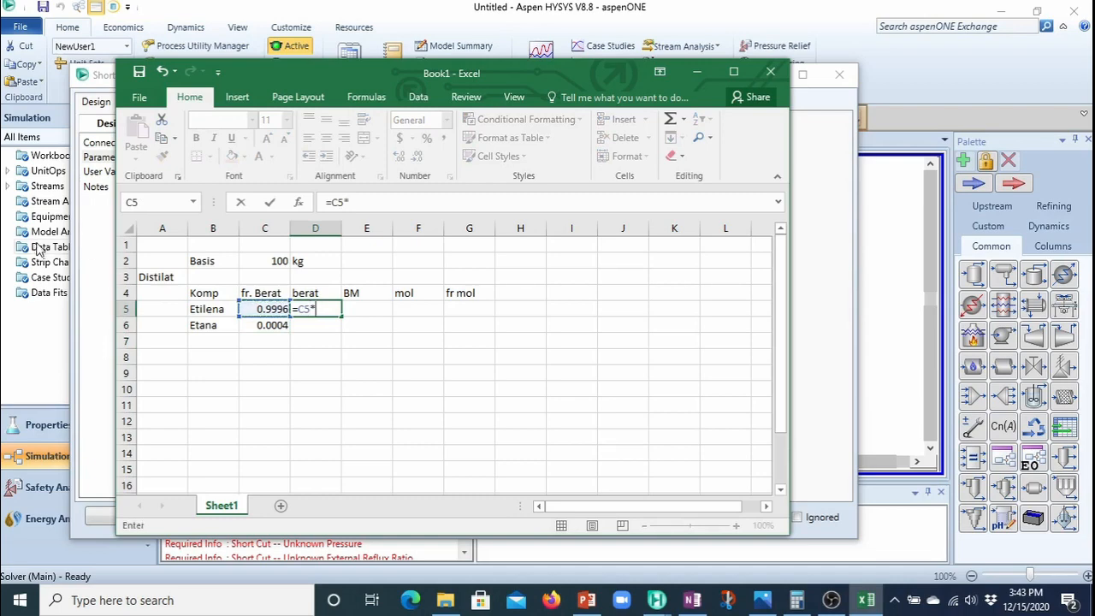
left_click(265, 262)
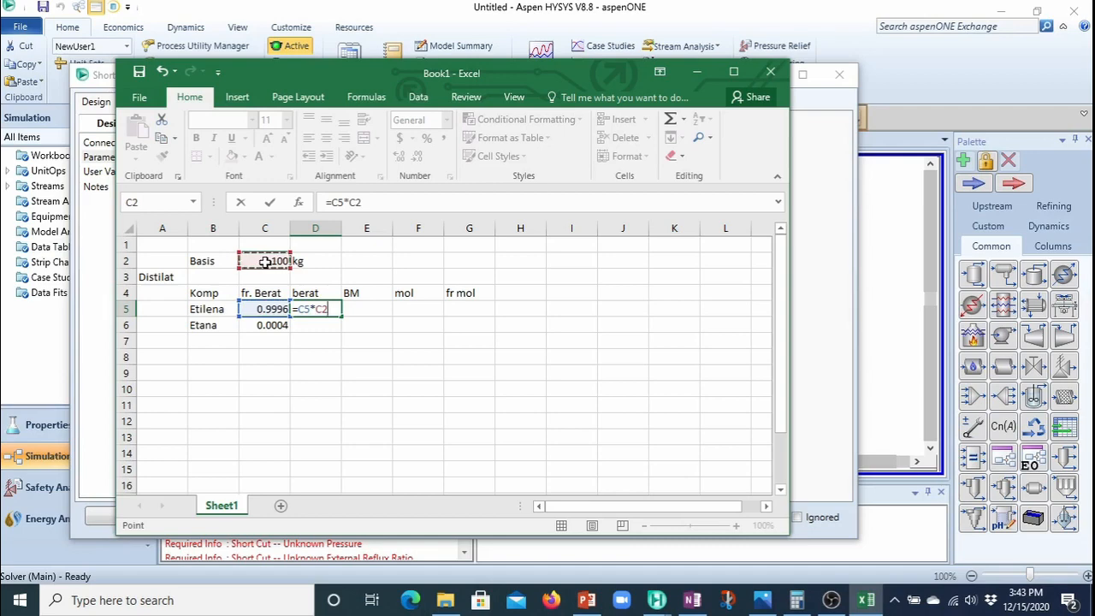
key("F4")
key("Return")
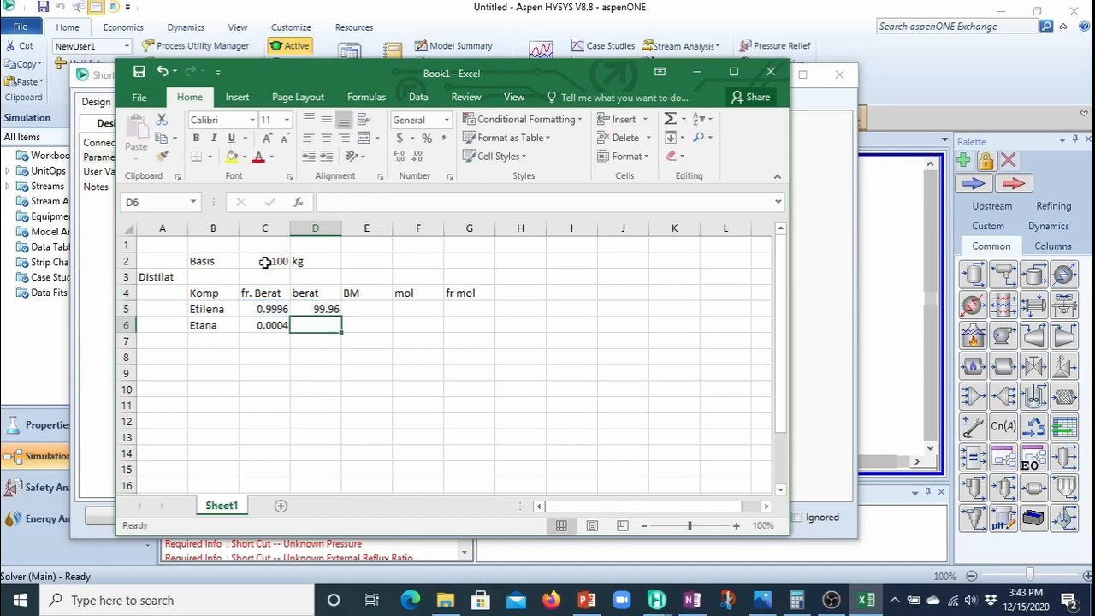
Fill the weight formula from D5 down to D6 for Etana
left_click(316, 310)
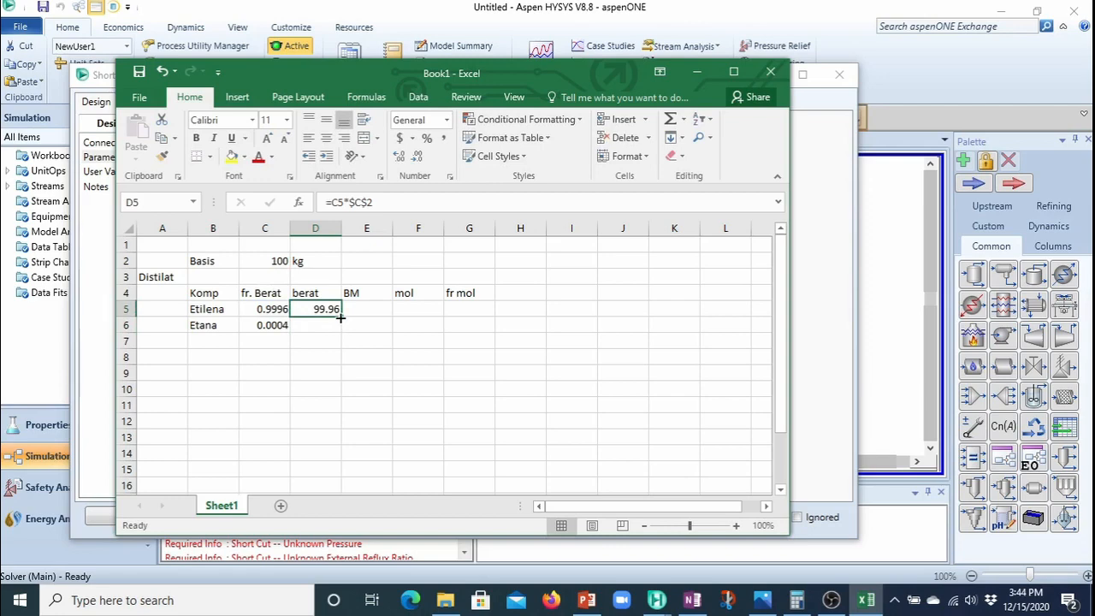
left_click_drag(340, 317, 340, 331)
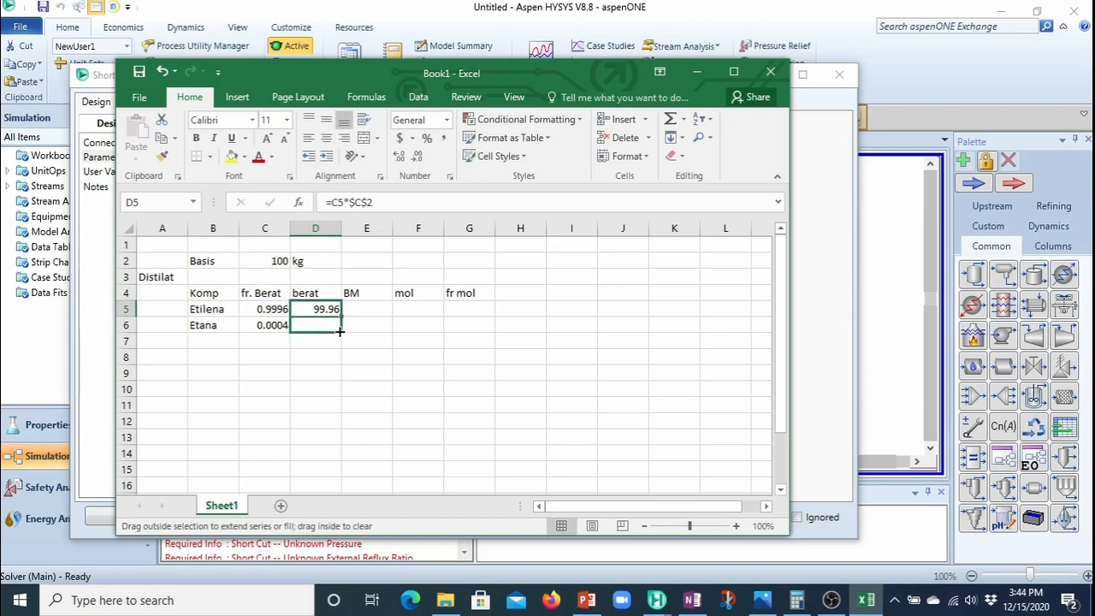
left_click_drag(340, 332, 340, 332)
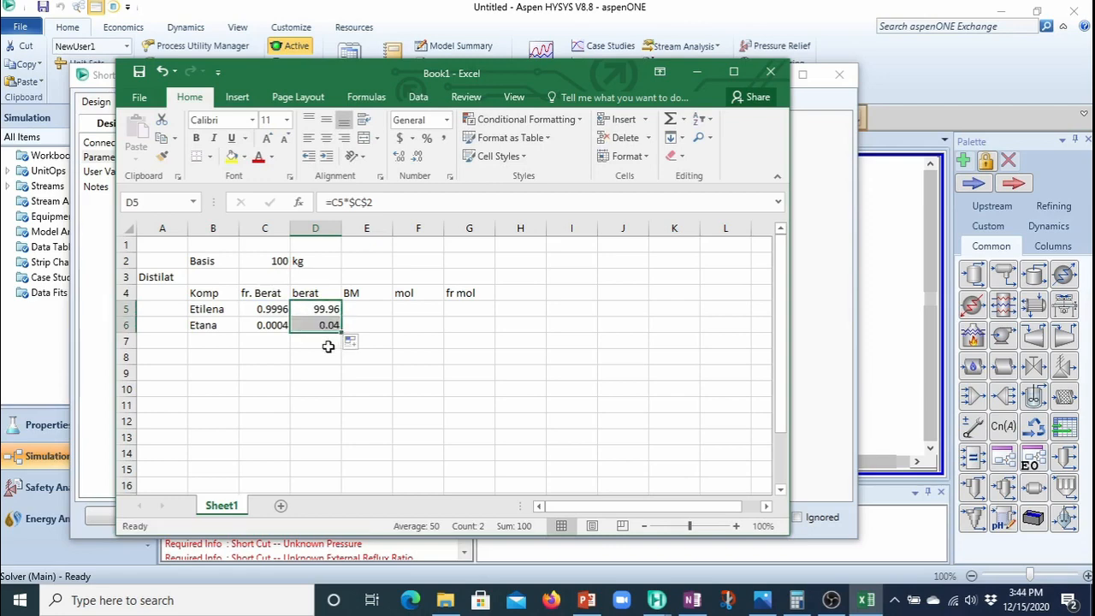
Switch to Aspen HYSYS, close the shortcut column window and open Ethylene's critical properties from Component List - 1 to read its molecular weight
left_click(375, 311)
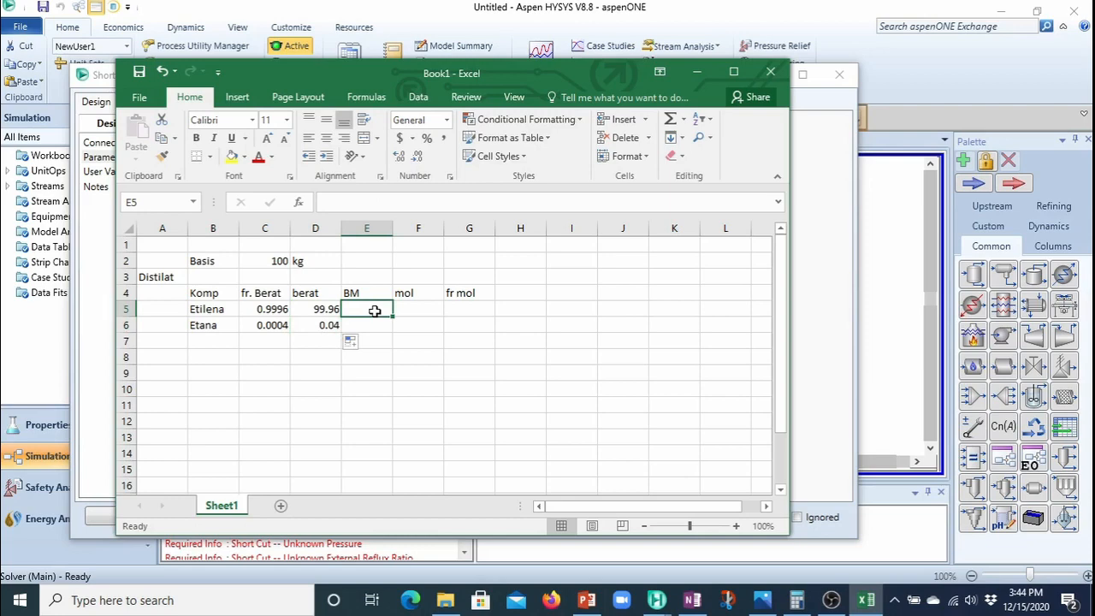
left_click(814, 262)
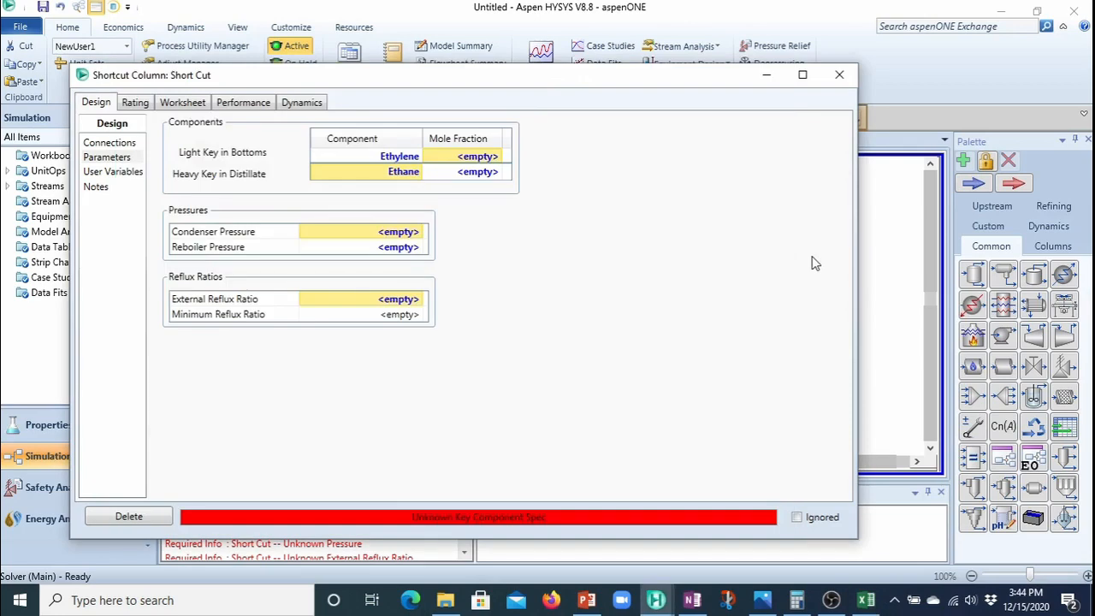
left_click(840, 74)
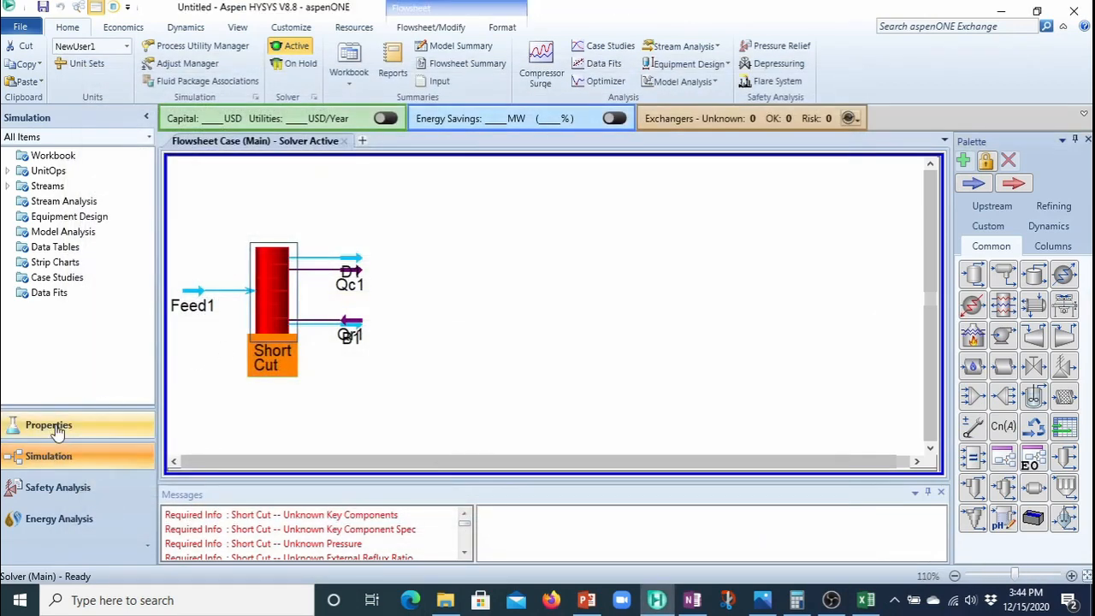
left_click(53, 427)
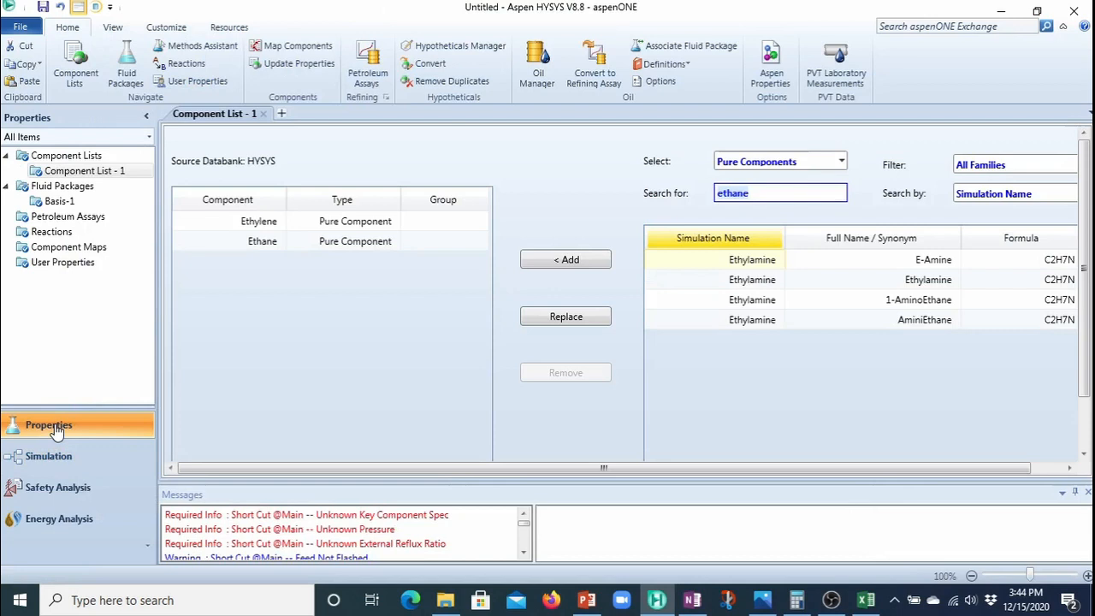
left_click(253, 226)
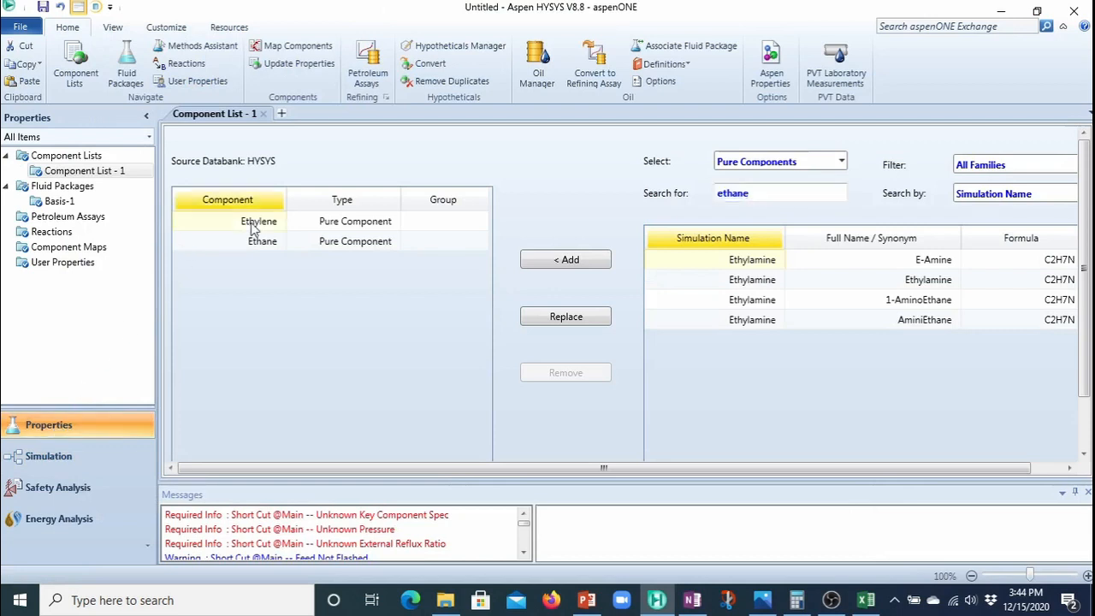
double_click(253, 226)
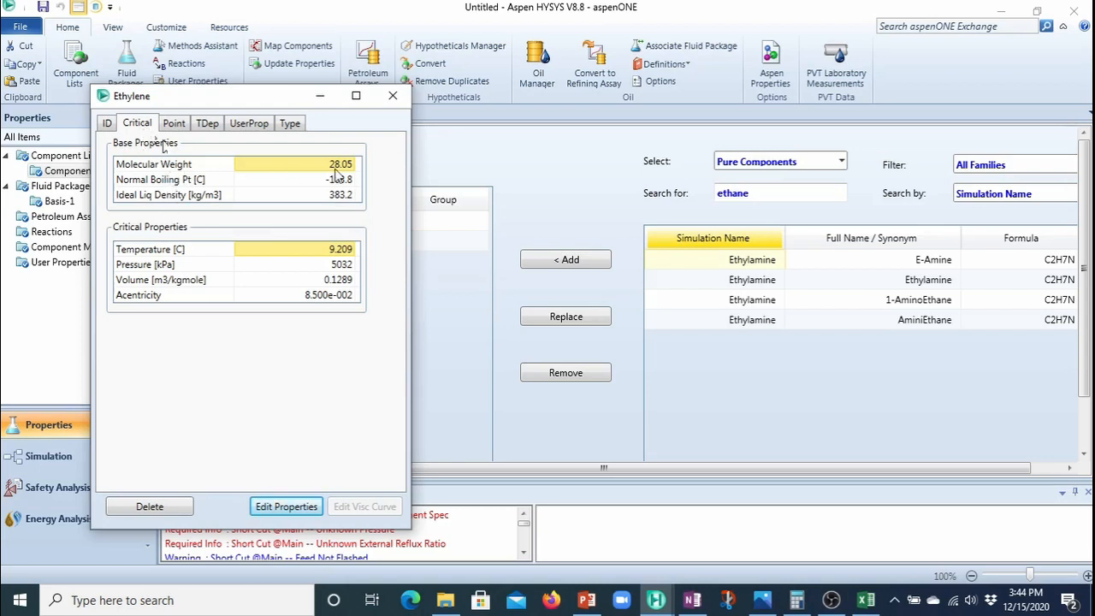
Switch back to Excel, place its window beside the Ethylene properties and enter 28.05 as Etilena's BM in cell E5
left_click(864, 601)
left_click_drag(355, 77, 587, 74)
type("28")
type("0")
key("Return")
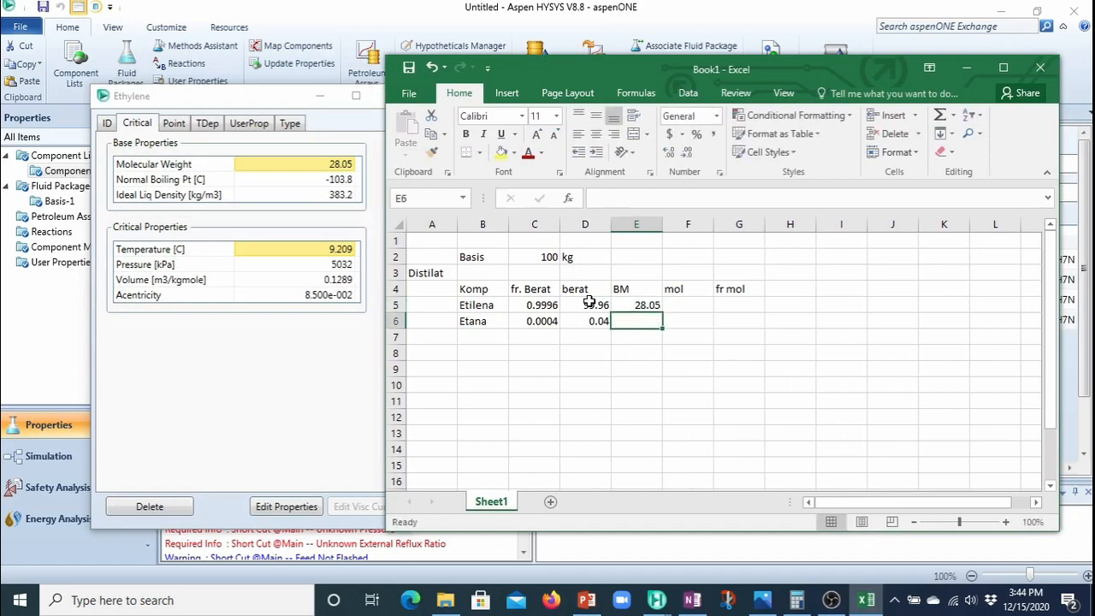
Look up Ethane's molecular weight in its Aspen HYSYS properties, enter 30.07 as Etana's BM in Excel cell E6, and close the Ethane properties
left_click(247, 345)
left_click(397, 96)
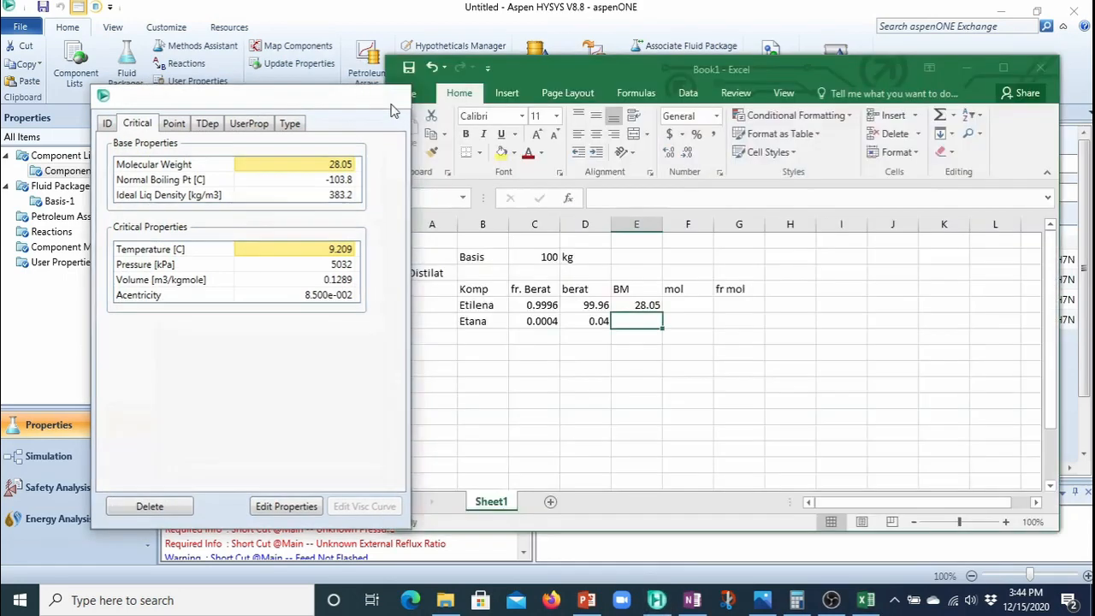
double_click(262, 242)
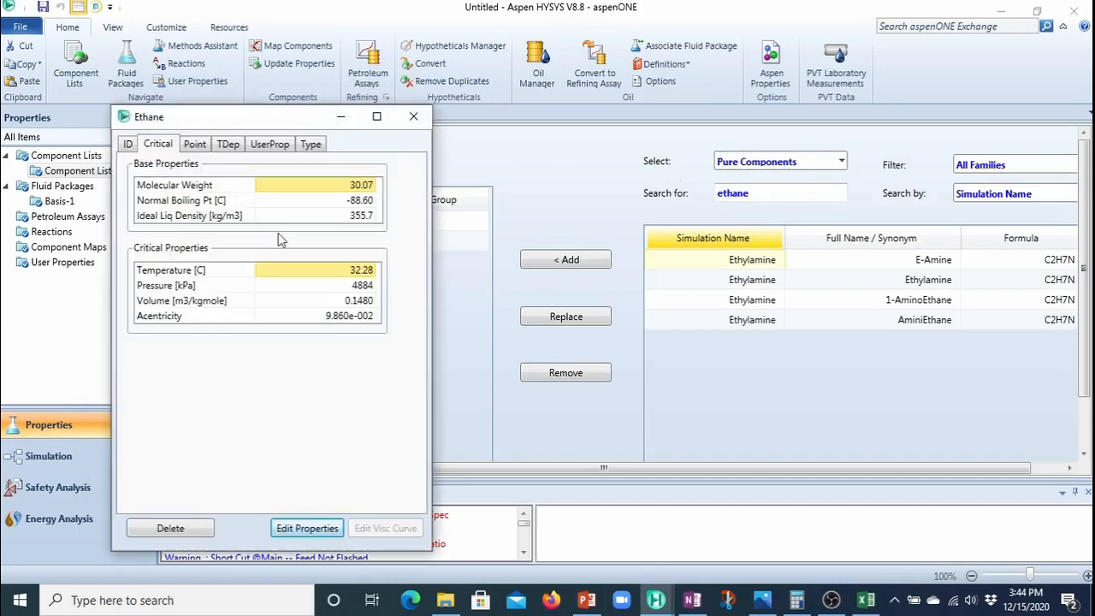
left_click(865, 600)
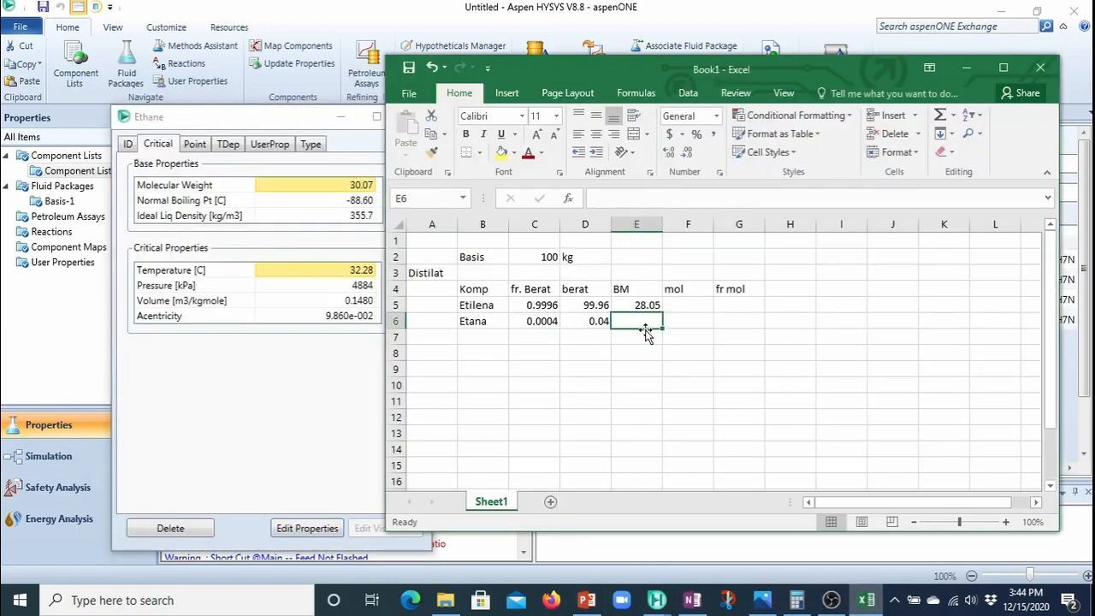
type("30")
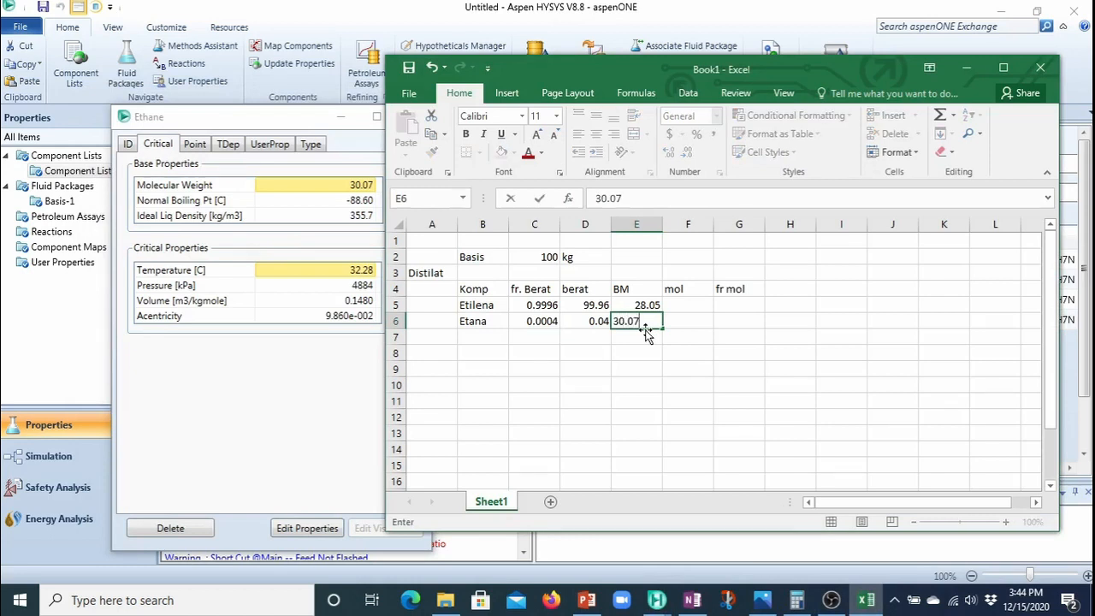
type(".07")
key("Return")
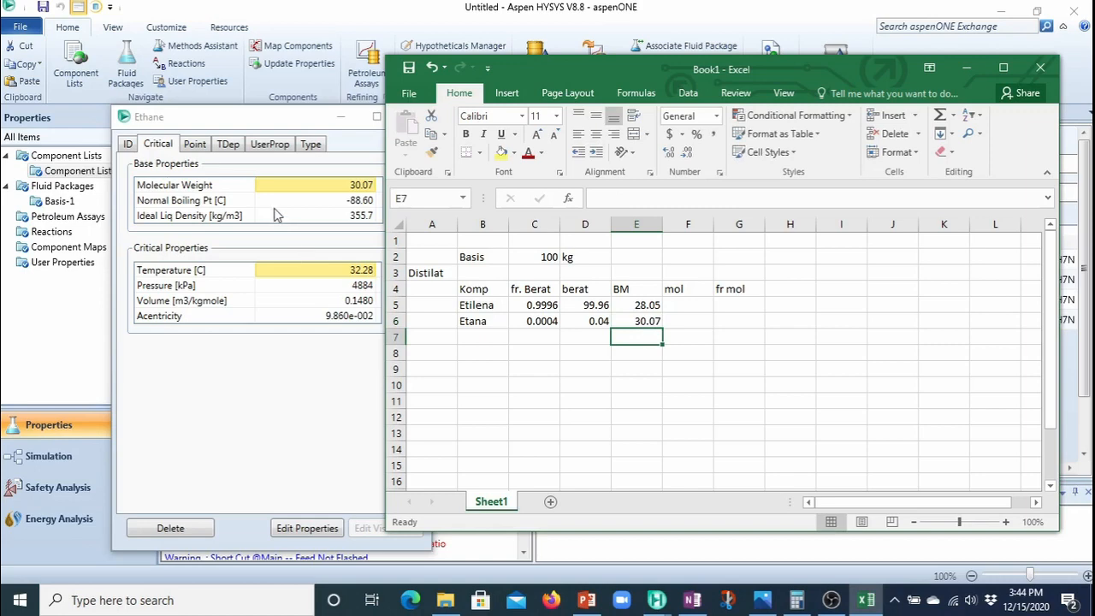
left_click(276, 136)
left_click(414, 116)
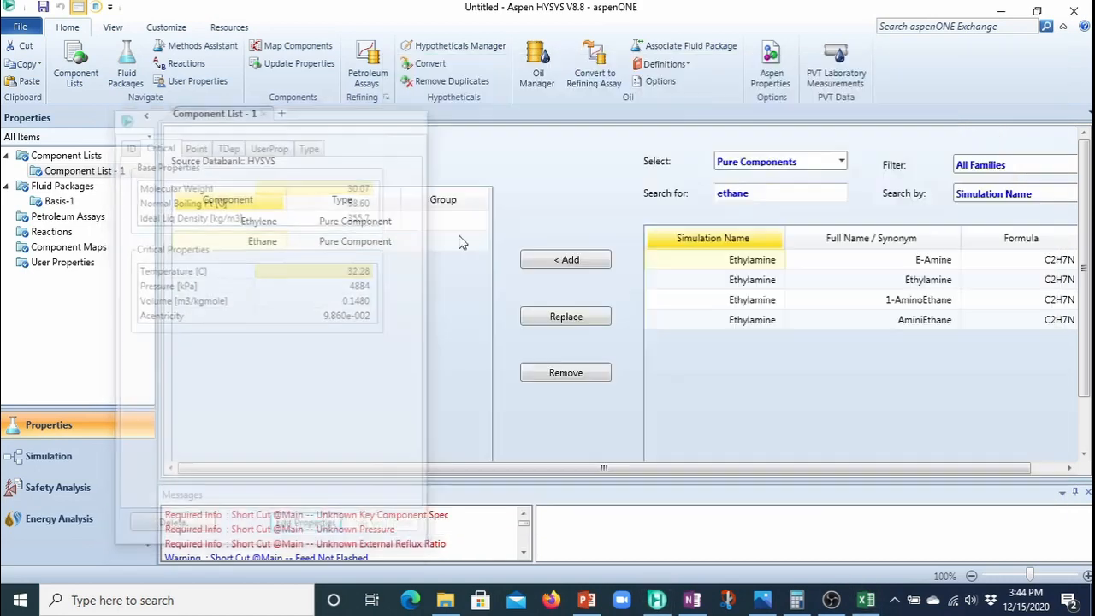
Return to Excel and calculate Etilena's moles in cell F5 with the formula =D5/E5
left_click(866, 600)
left_click(560, 404)
left_click(672, 309)
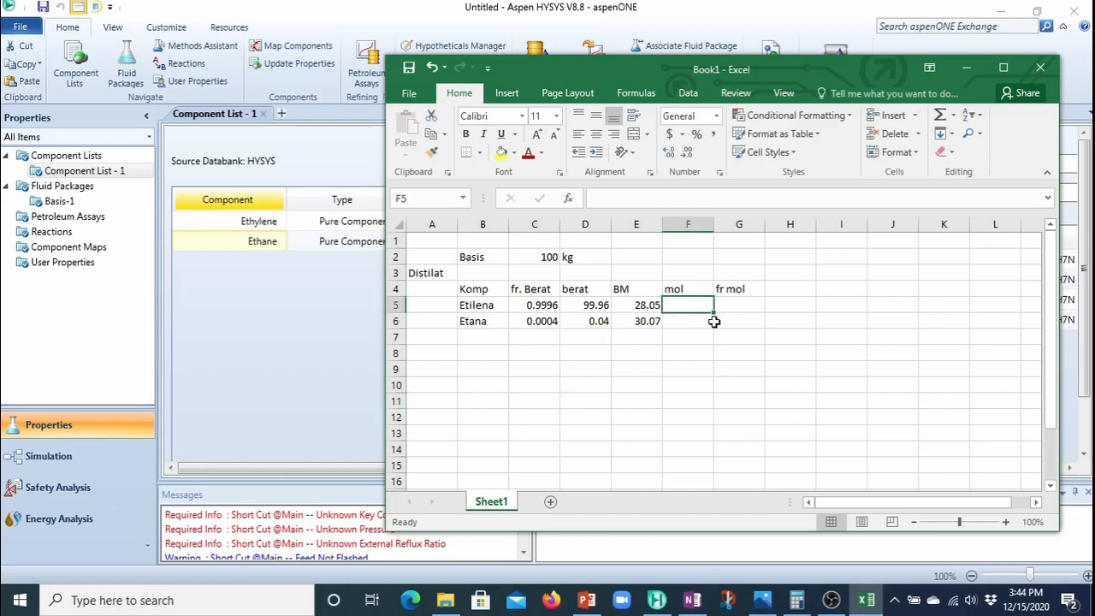
type("=")
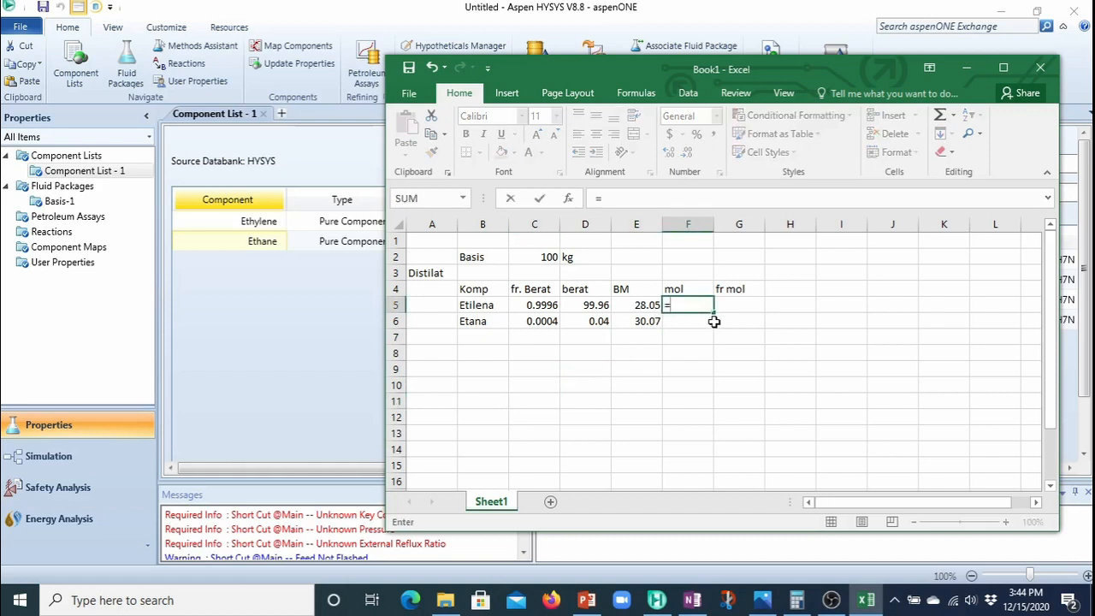
key("Left")
key("Left")
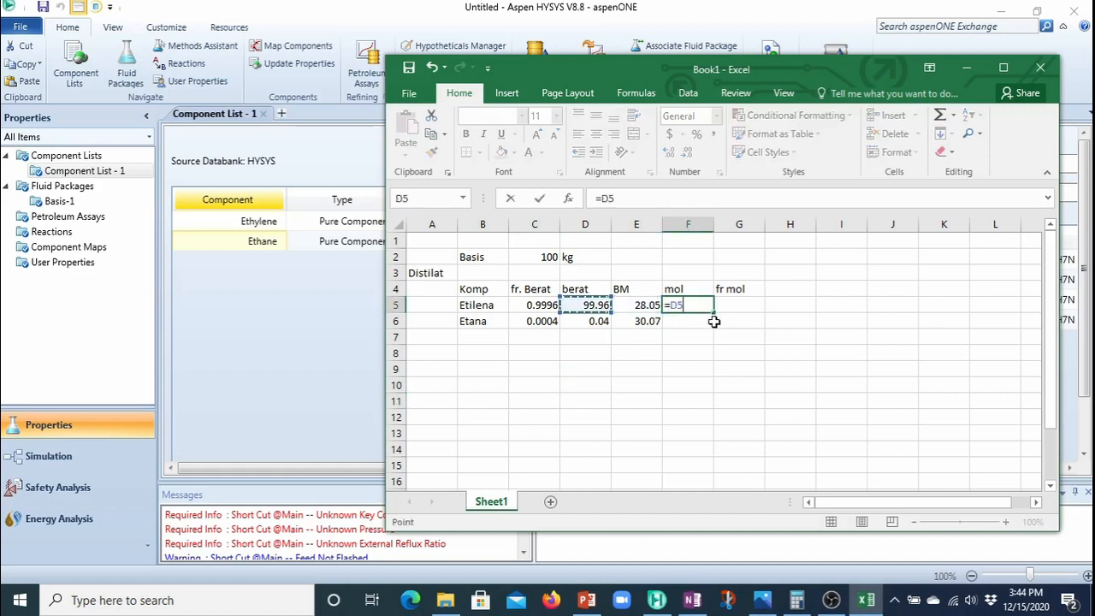
type("/")
key("Left")
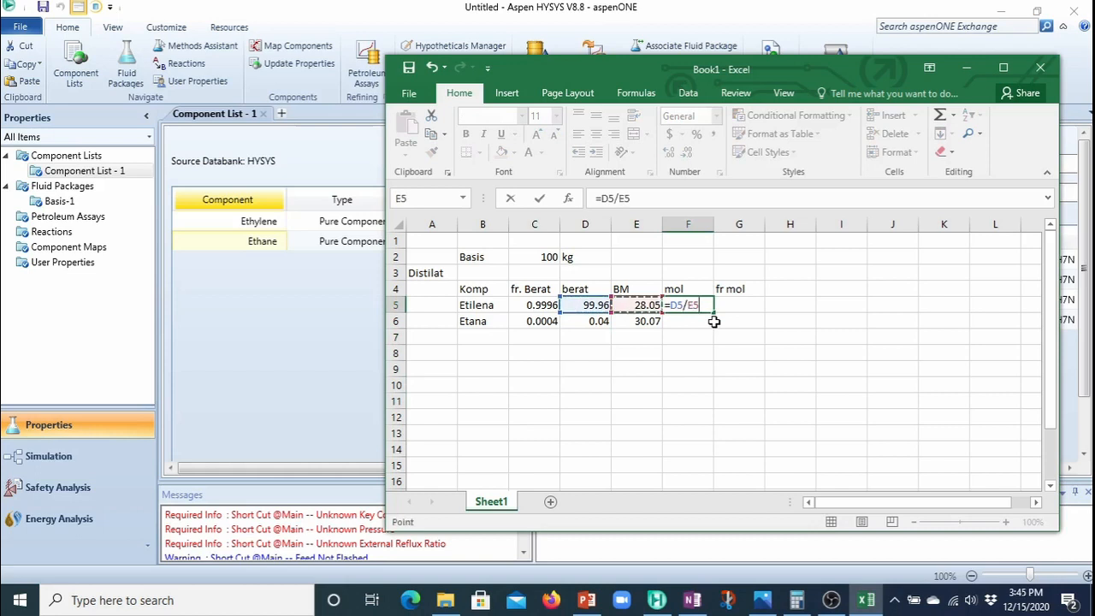
key("Return")
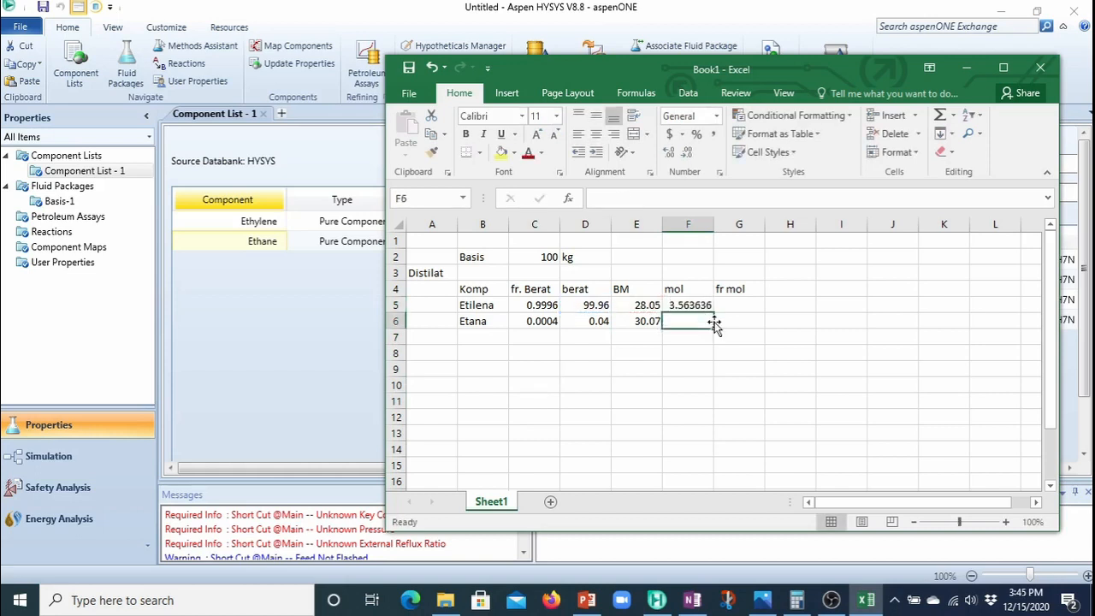
Calculate Etana's moles in cell F6 with the formula =D6/E6
type("=")
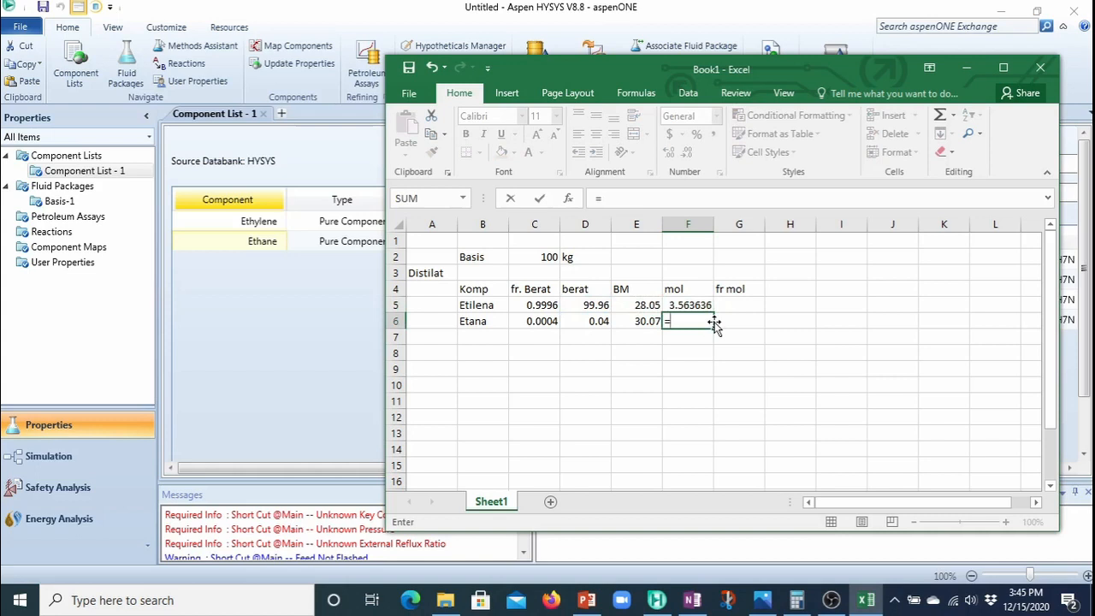
key("Left")
key("Left")
type("/")
key("Left")
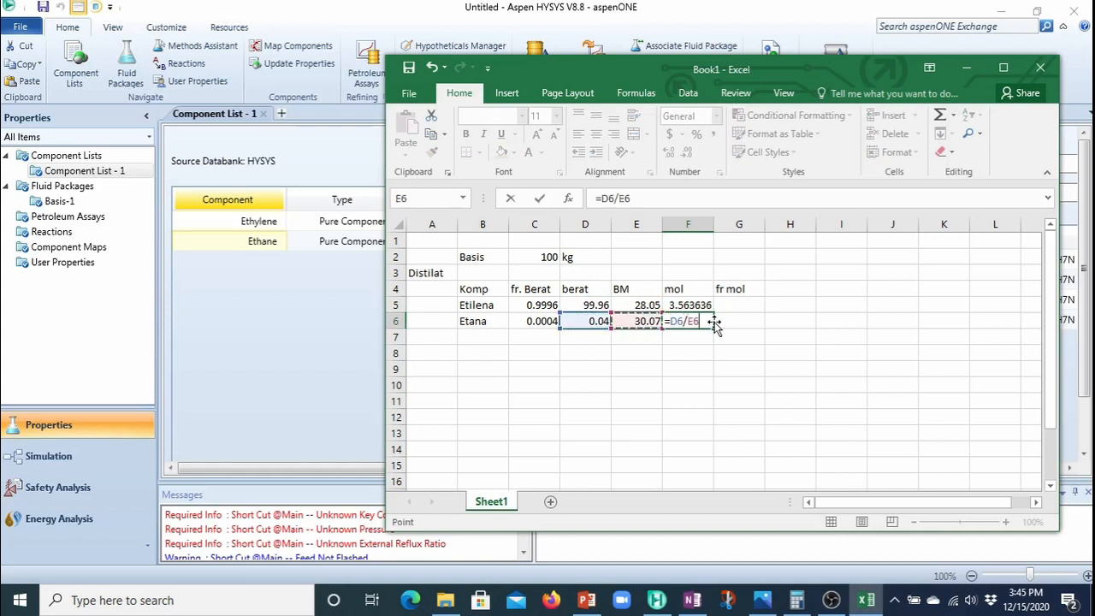
key("Return")
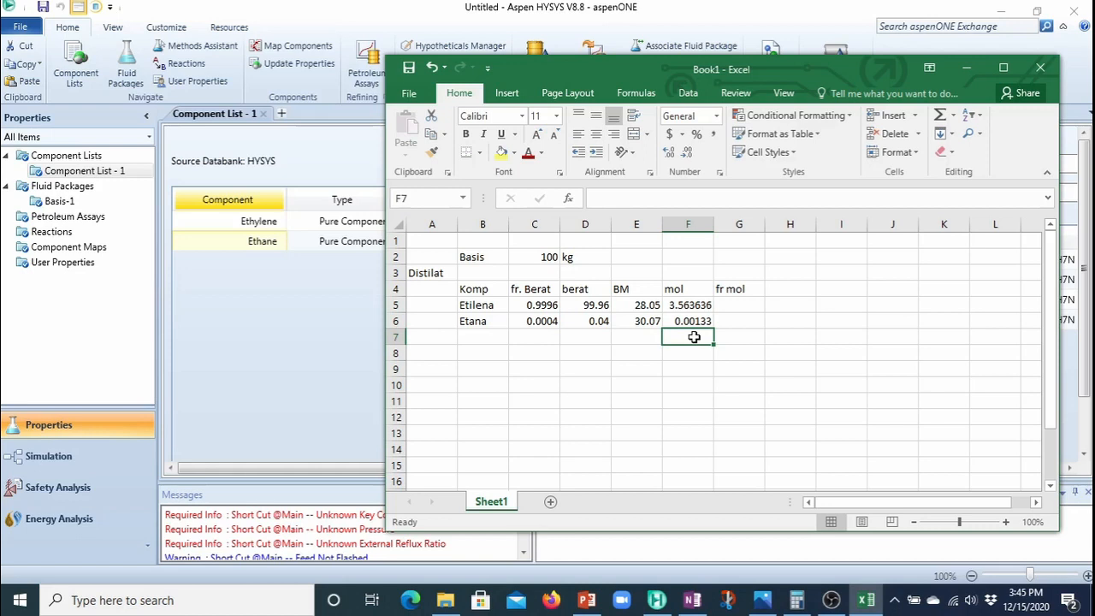
Total the Distilat moles in cell F7 by summing F5 and F6
type("=sum")
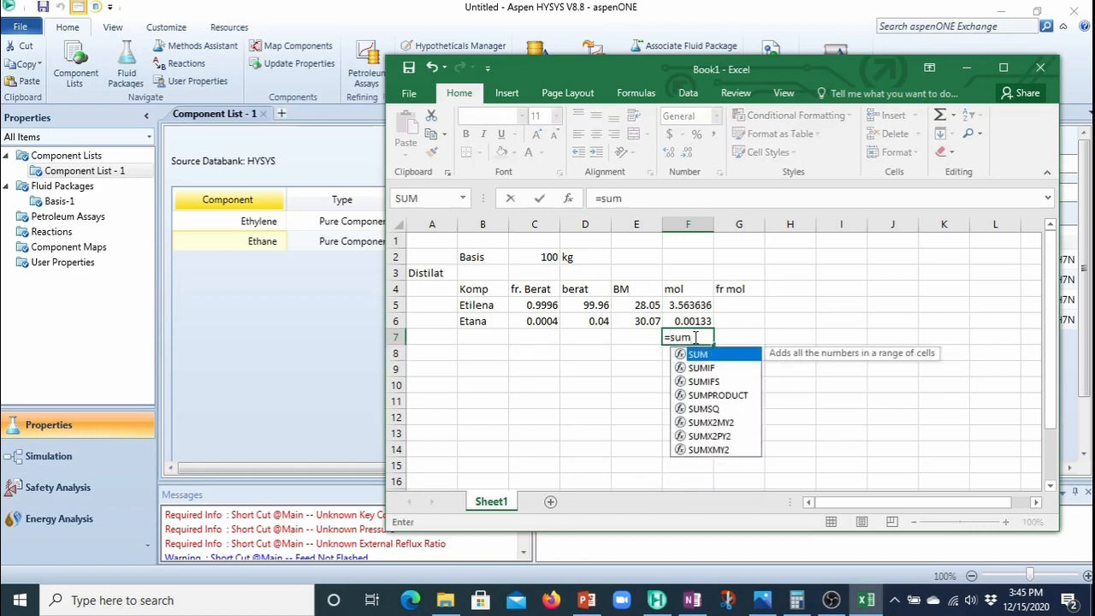
type("(")
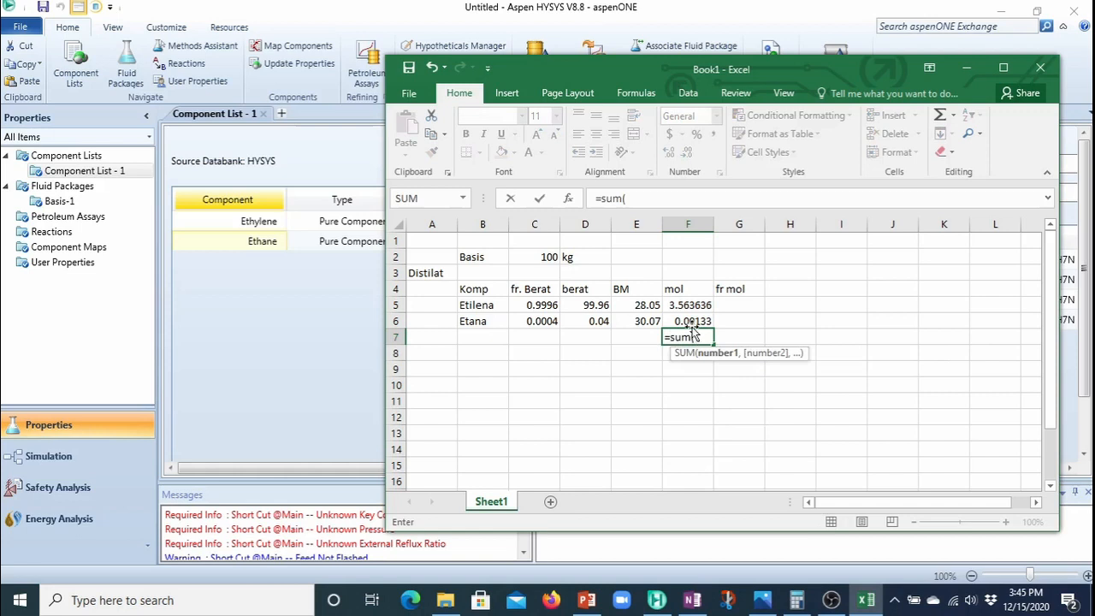
left_click_drag(690, 305, 688, 321)
key("Return")
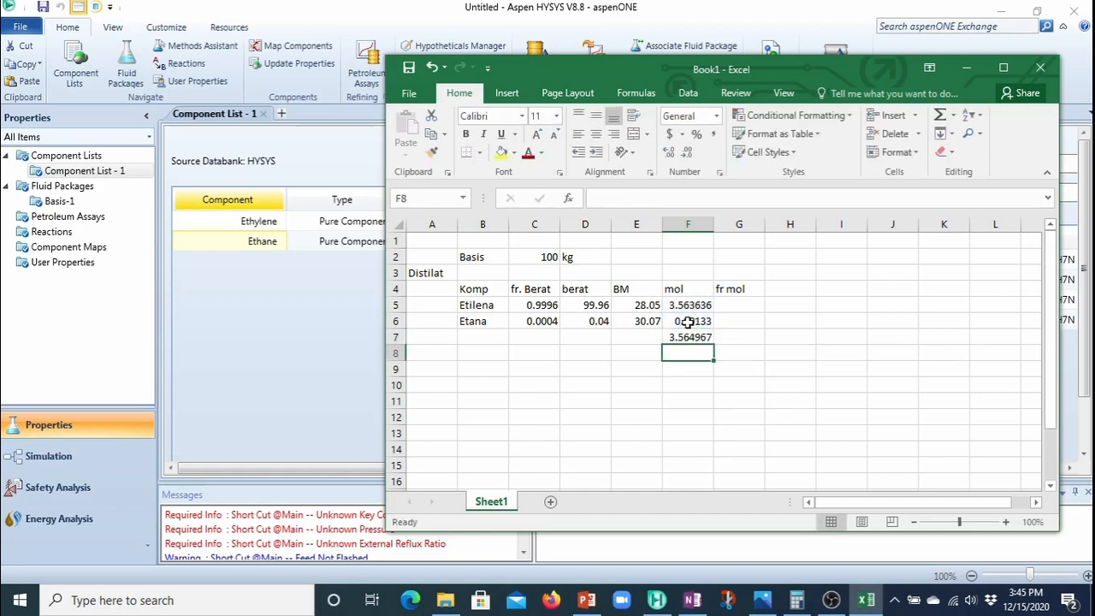
Calculate Etilena's mole fraction in cell G5 with the formula =F5/F7
left_click(738, 366)
left_click(736, 305)
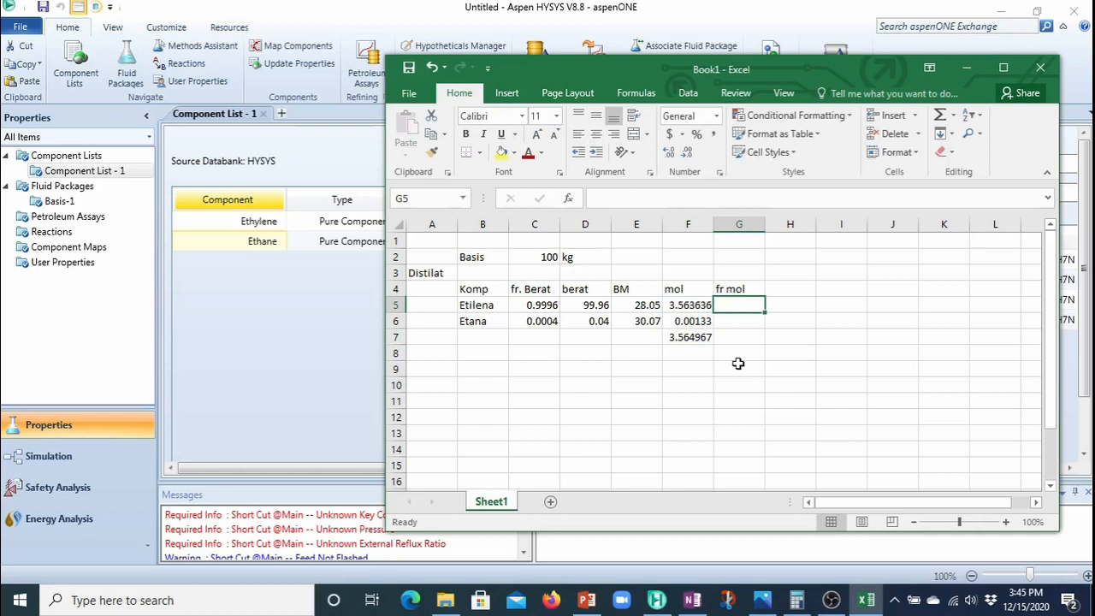
type("=")
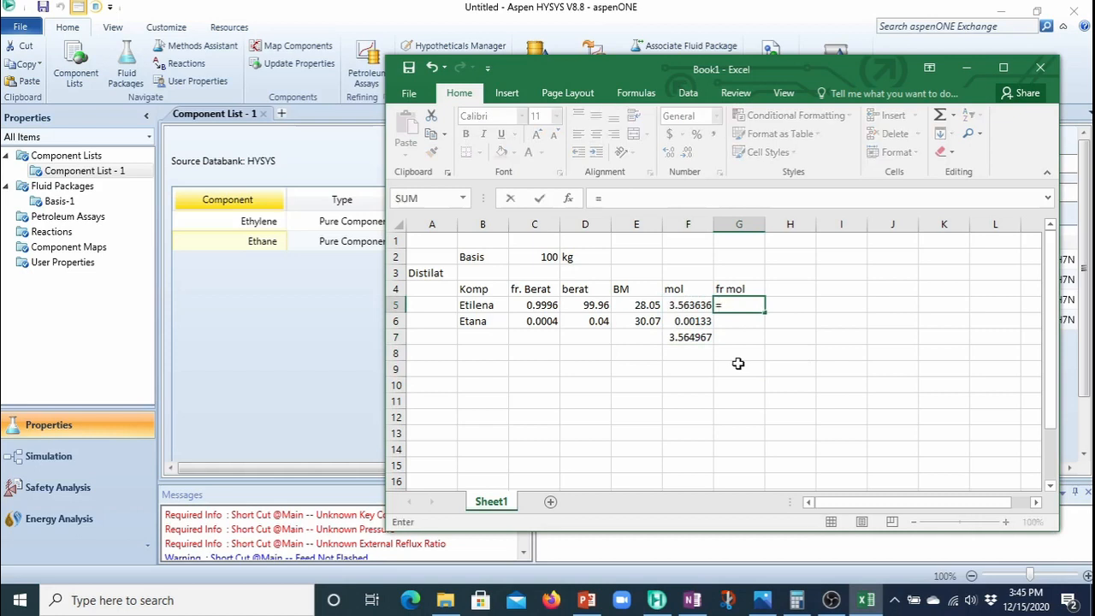
key("Left")
type("/")
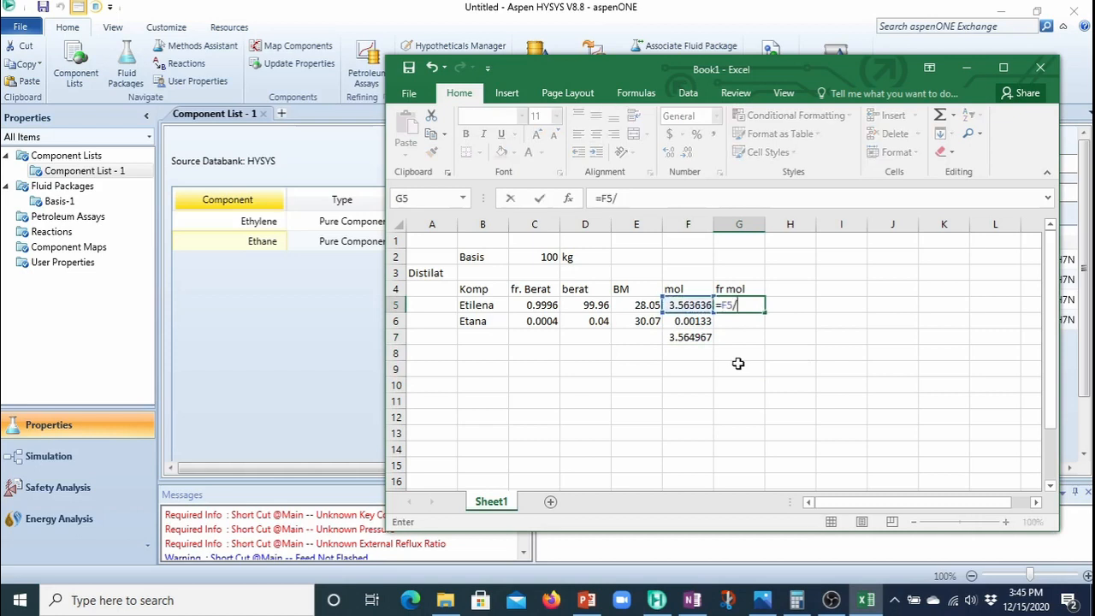
key("Down")
key("Down")
key("Left")
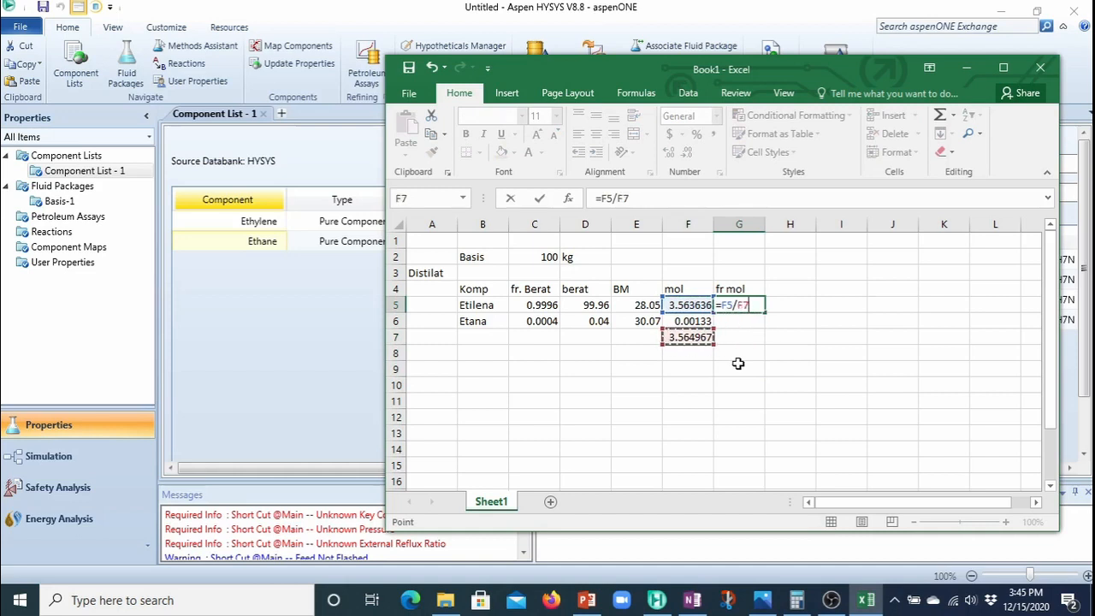
key("Return")
Calculate Etana's mole fraction in cell G6 with the formula =F6/F7
type("=")
key("Left")
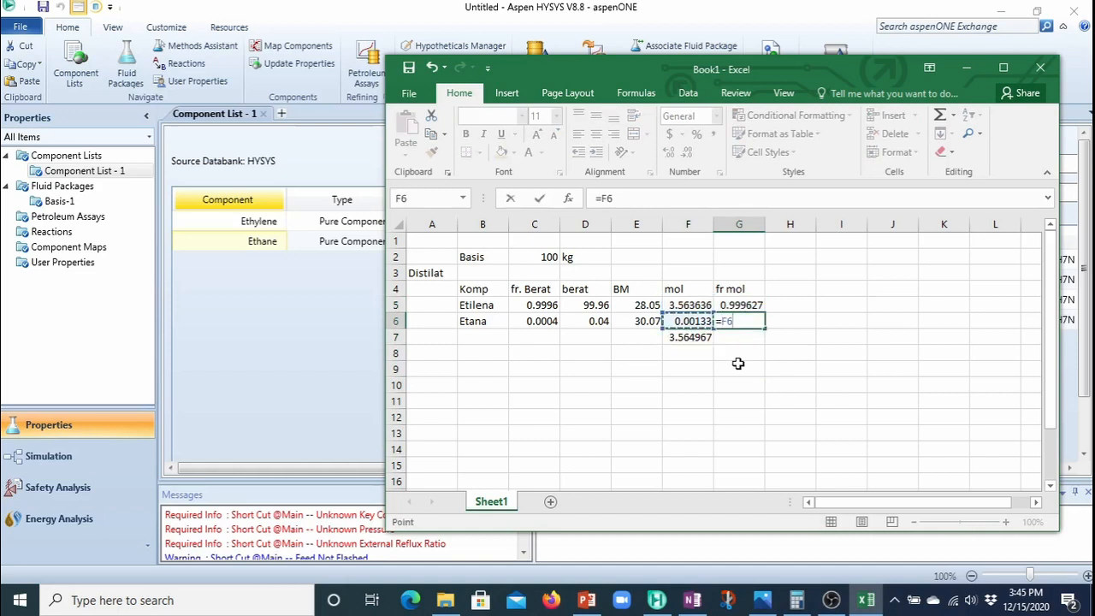
type("/")
key("Down")
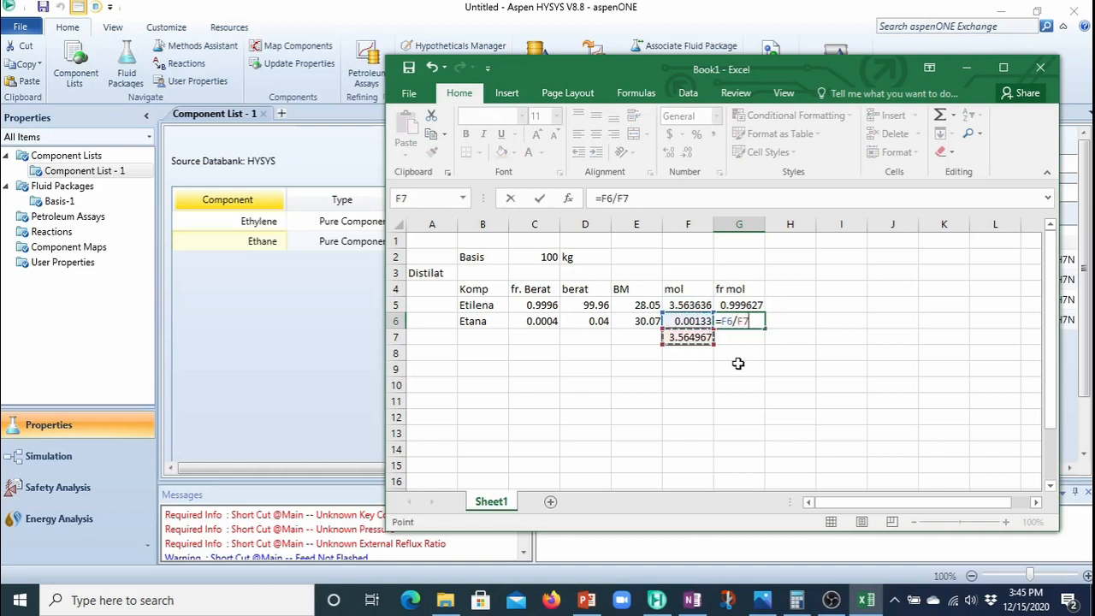
key("Return")
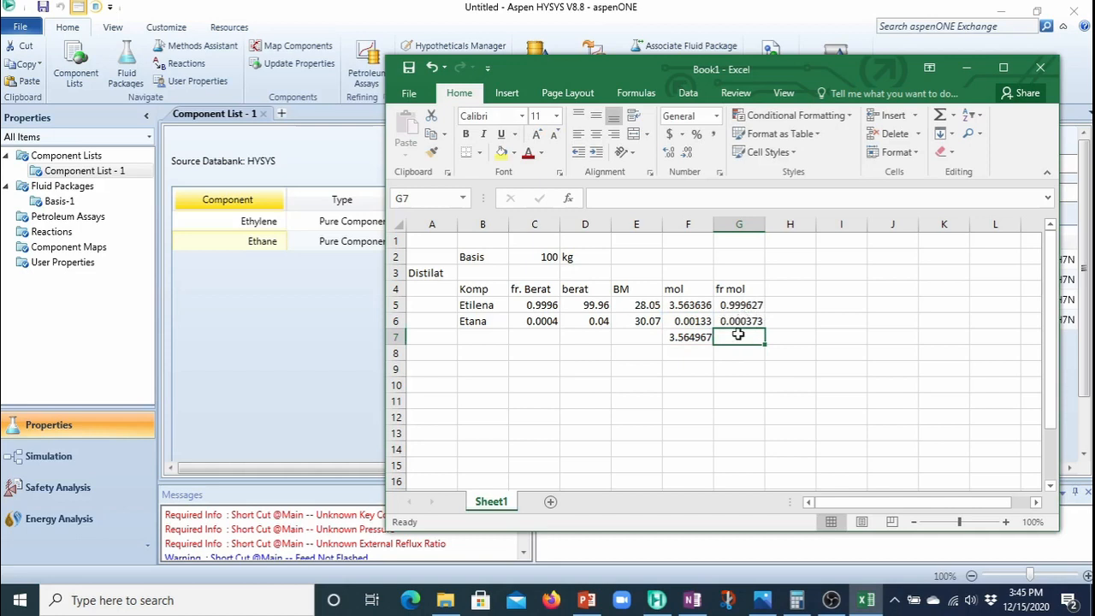
Copy the Distilat table in A3:G7 to cell A9 and title the copy Bottom
left_click(730, 366)
left_click_drag(434, 273, 727, 334)
key("ctrl+c")
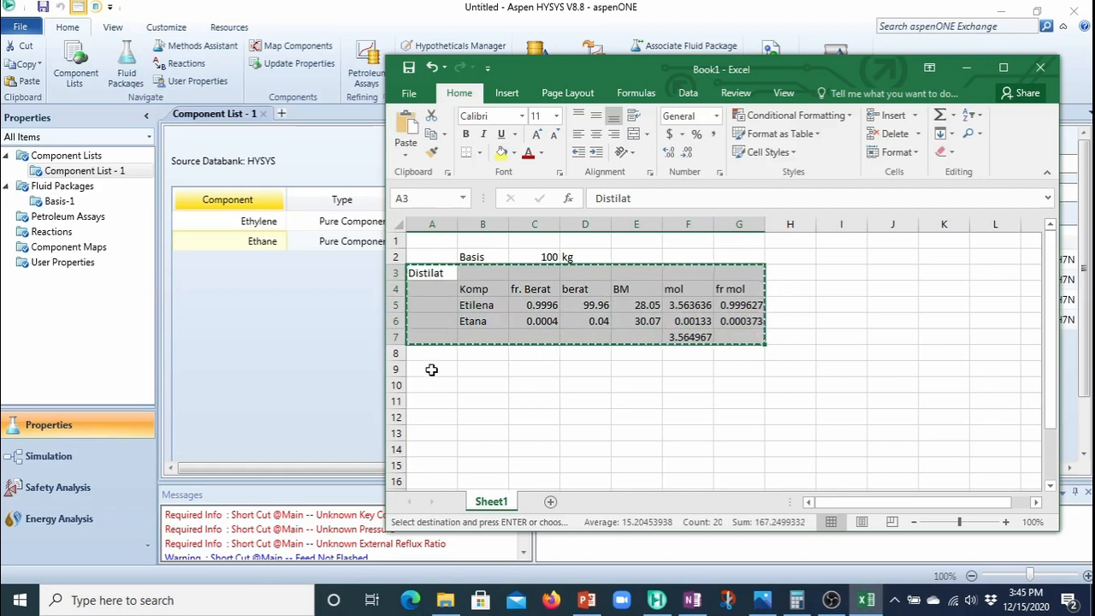
left_click(431, 369)
key("ctrl+v")
left_click(430, 366)
key("Escape")
type("Bottom")
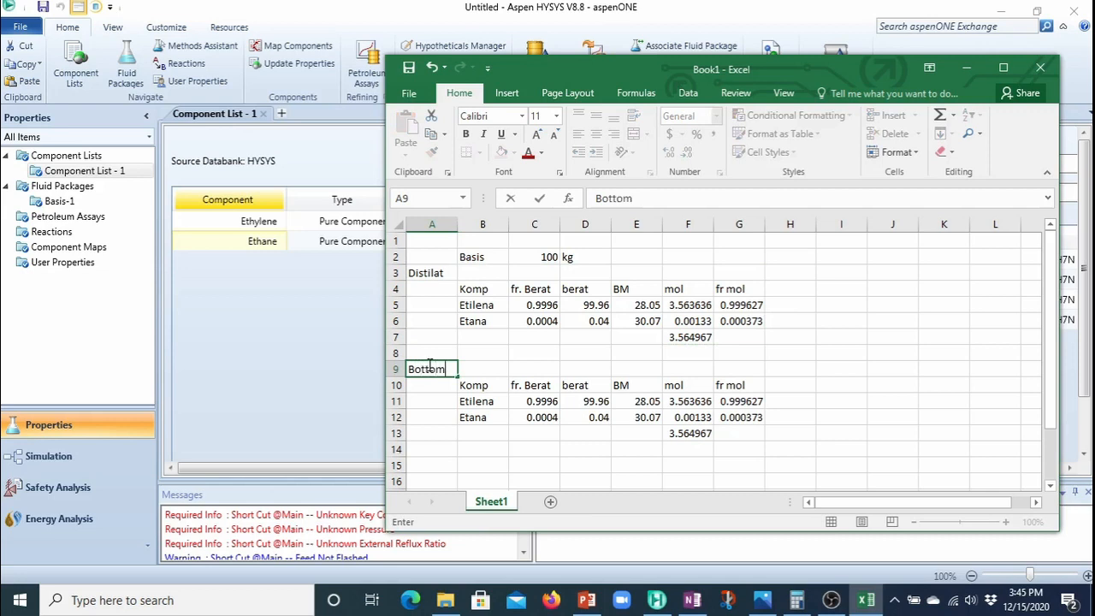
key("Return")
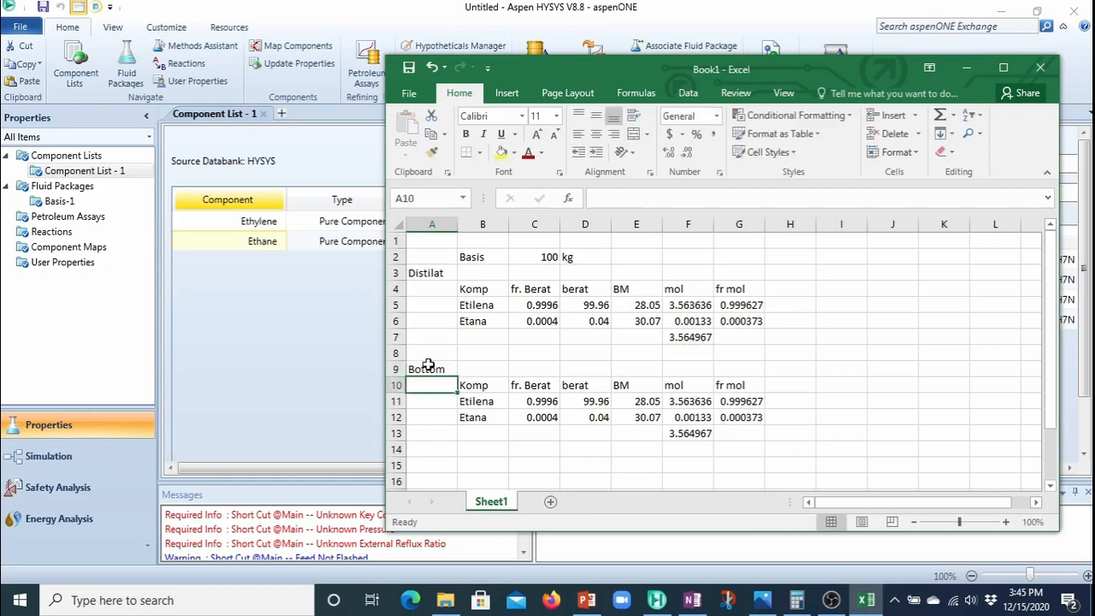
Set Etilena's weight fraction in the Bottom table, cell C11, to 0.001
left_click(539, 399)
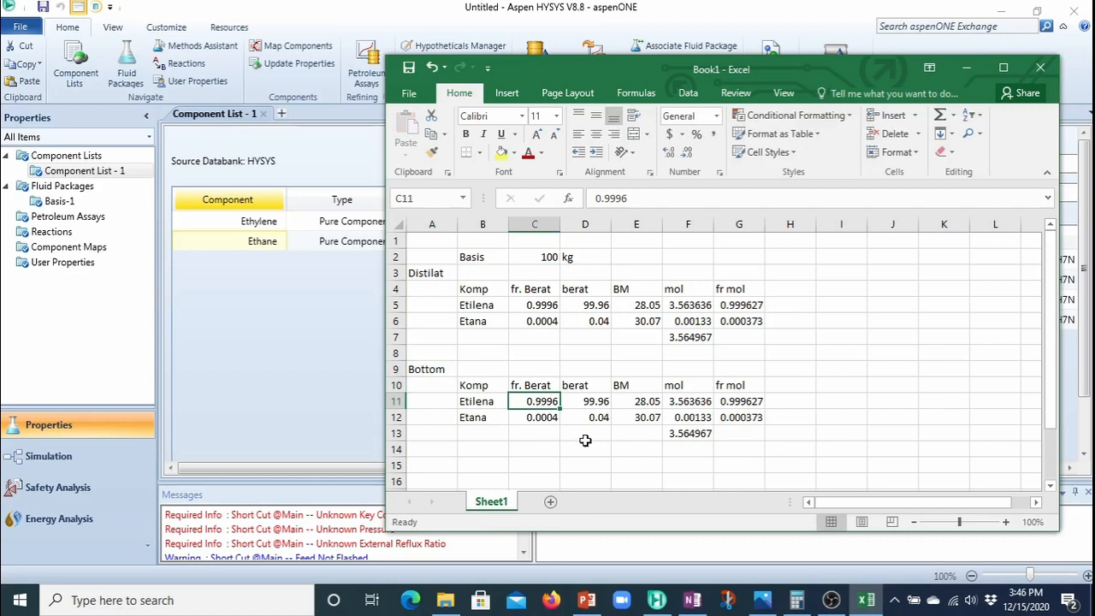
type("0.00")
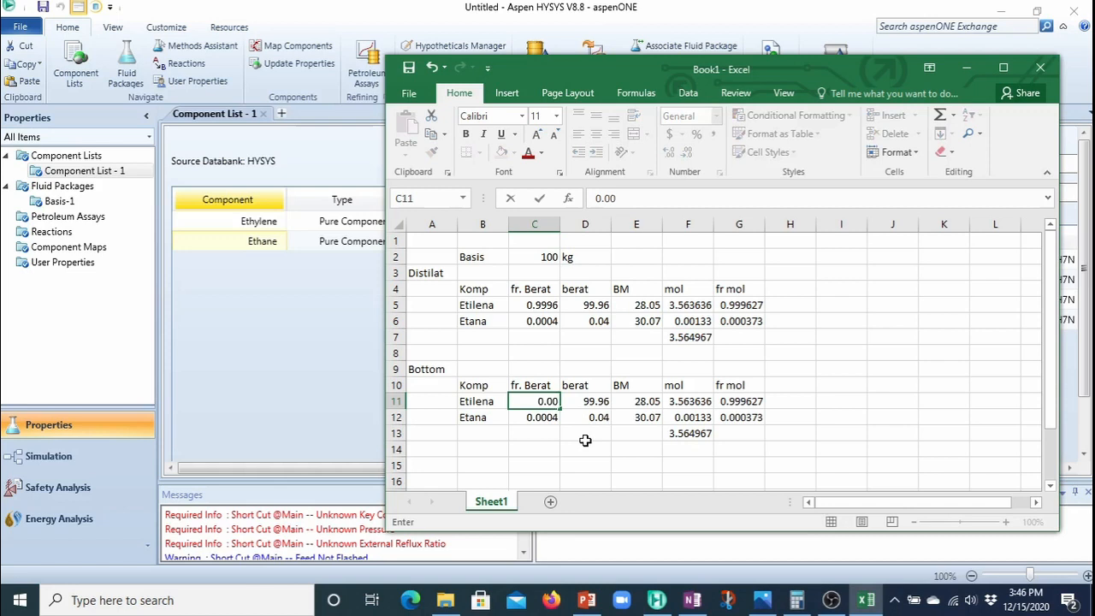
type("1")
key("Return")
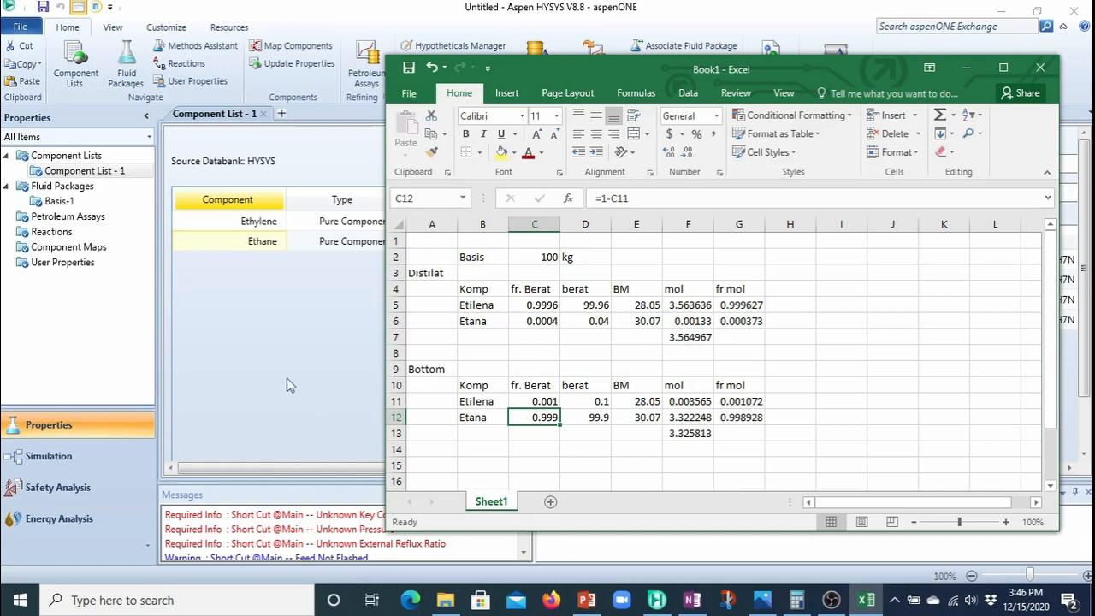
Switch to Aspen HYSYS, return to the simulation flowsheet and open the Short Cut column's design parameters
left_click(274, 360)
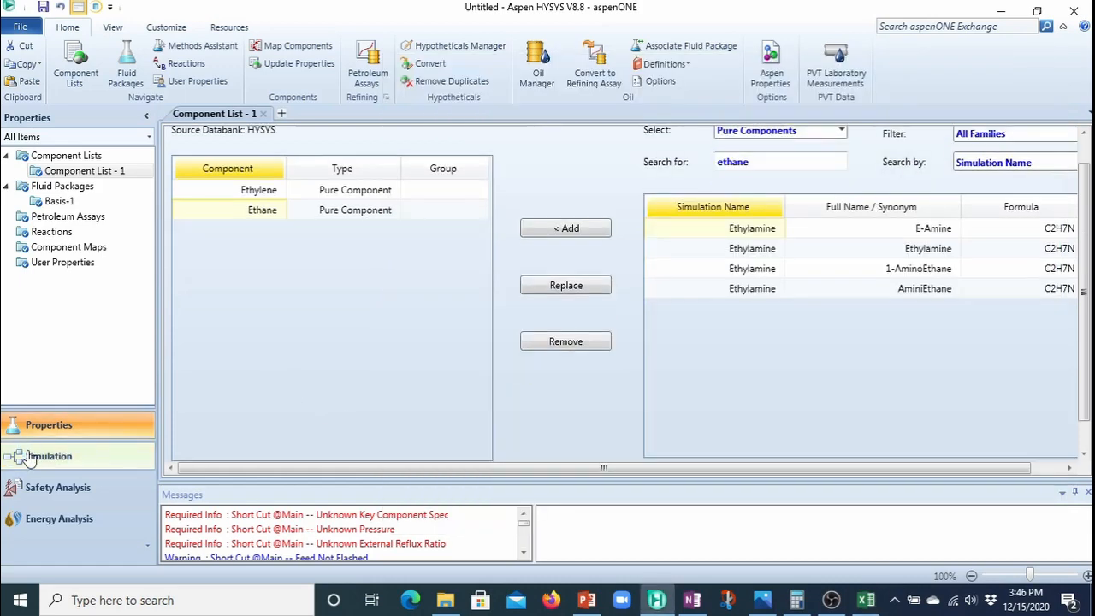
left_click(43, 456)
double_click(274, 282)
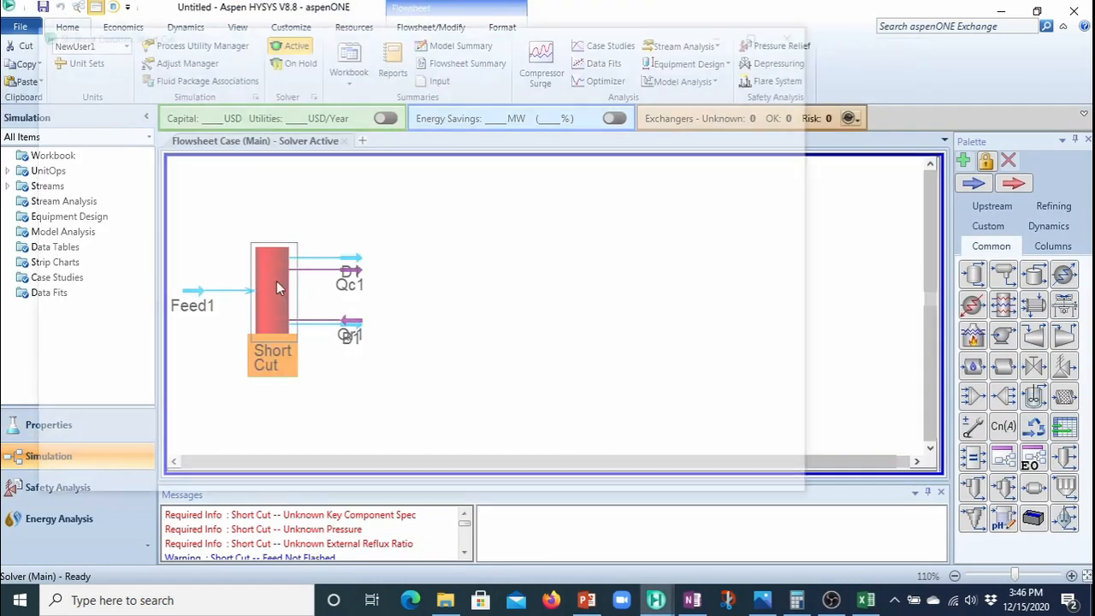
left_click(69, 117)
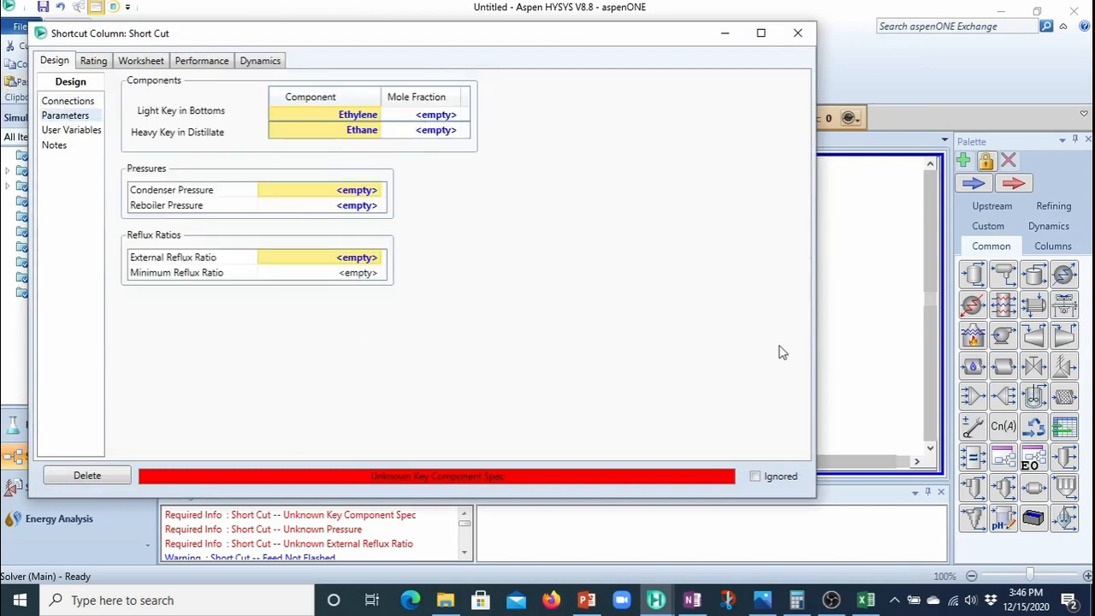
Bring up the Excel workbook and place its window beside the column parameters to show the calculated mole fractions
left_click(866, 601)
left_click_drag(562, 68, 766, 26)
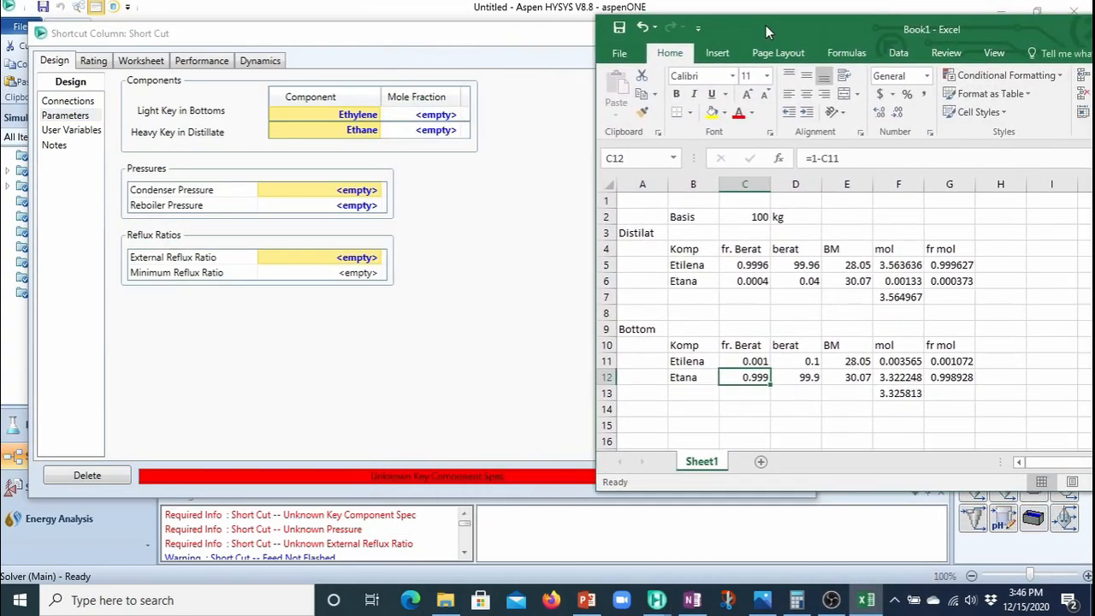
left_click(545, 36)
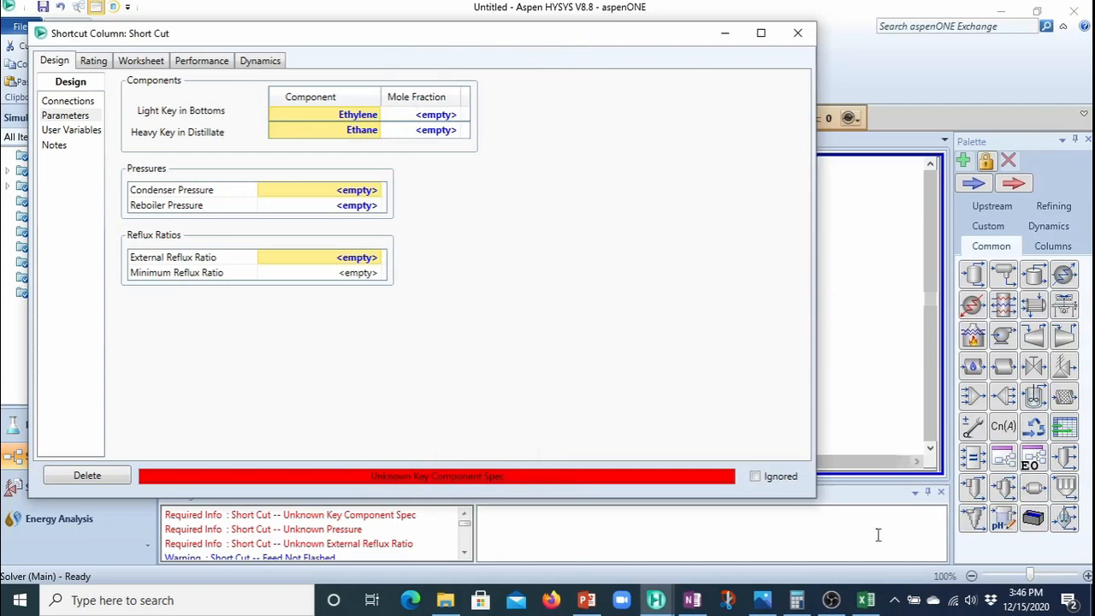
left_click(866, 600)
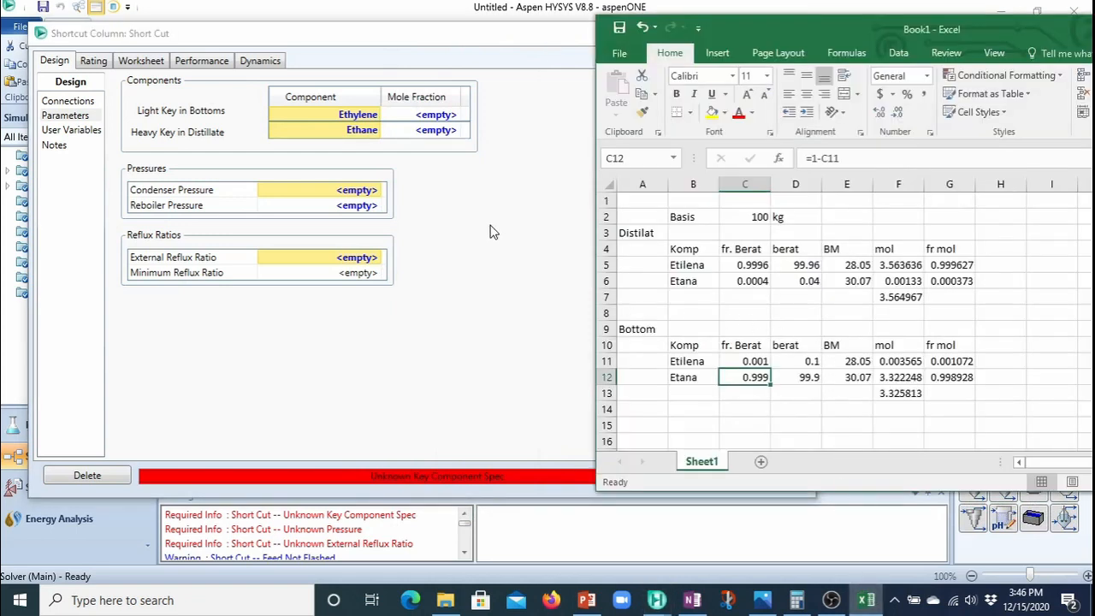
In Aspen HYSYS, set the mole fraction of Ethylene, the light key in bottoms, to 0.001072
left_click(304, 115)
left_click(414, 119)
type("0")
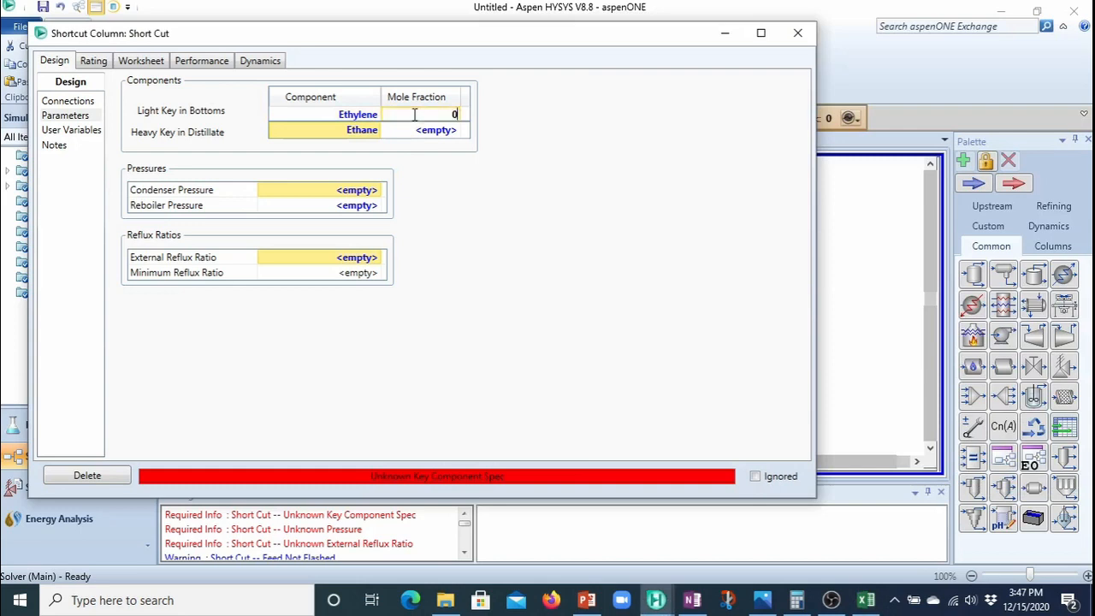
type(".001")
type("10")
type("7")
type("2")
key("Return")
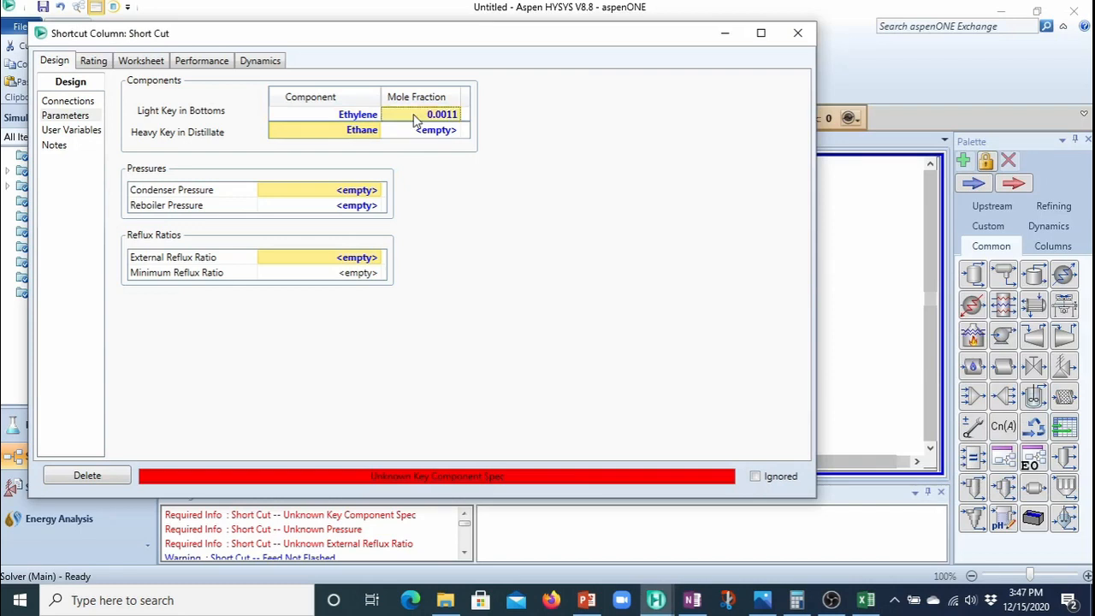
Check Etana's Distilat mole fraction in Excel and enter 0.000373 for Ethane, the heavy key in distillate, in Aspen HYSYS
left_click(868, 603)
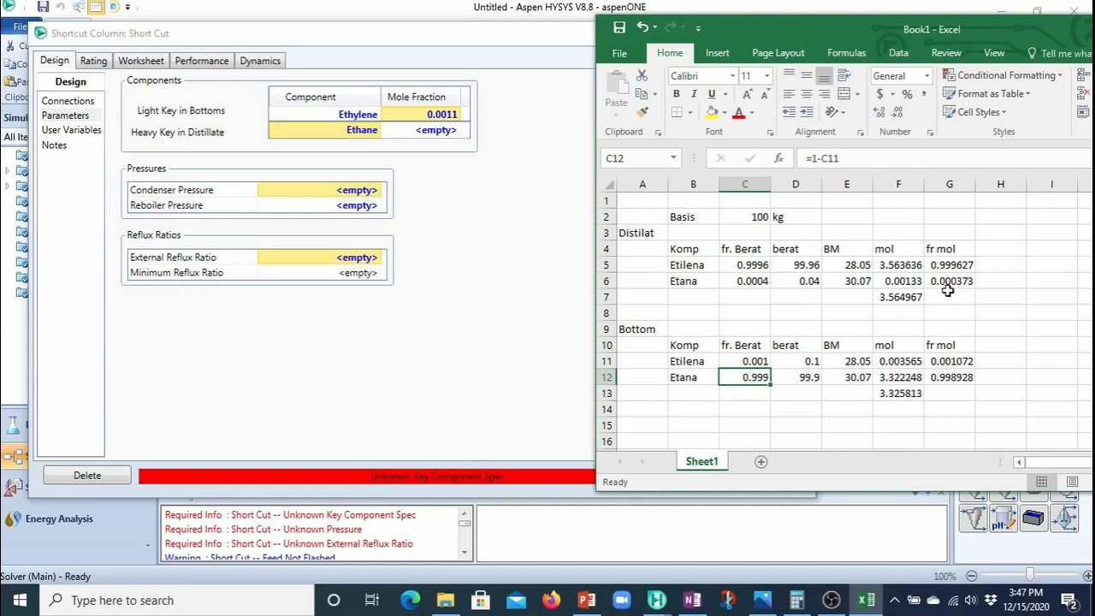
left_click(448, 137)
type("0")
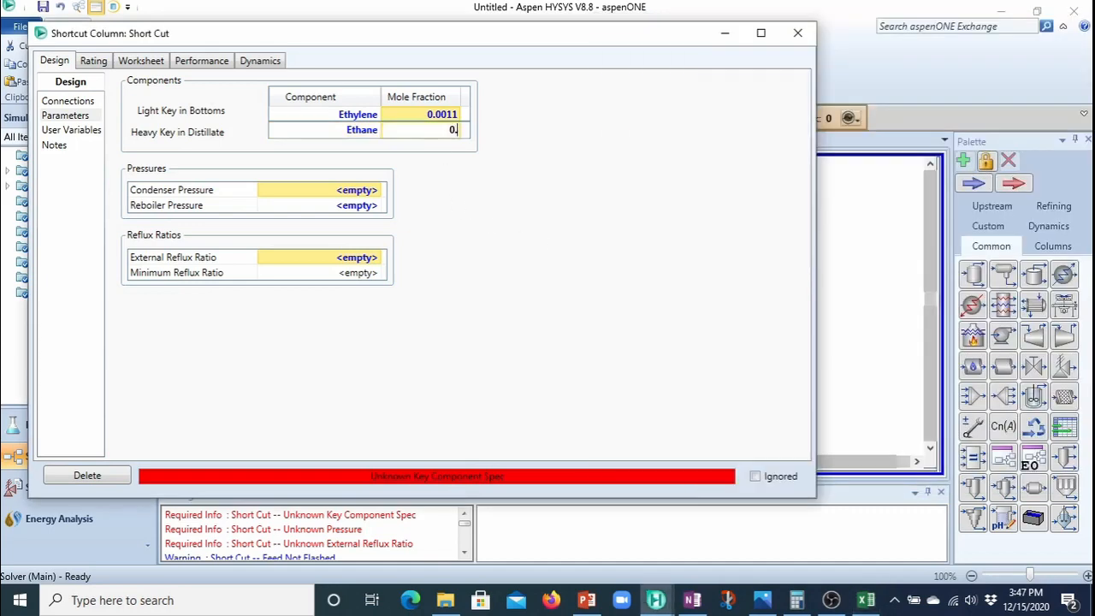
type(".000373")
key("Return")
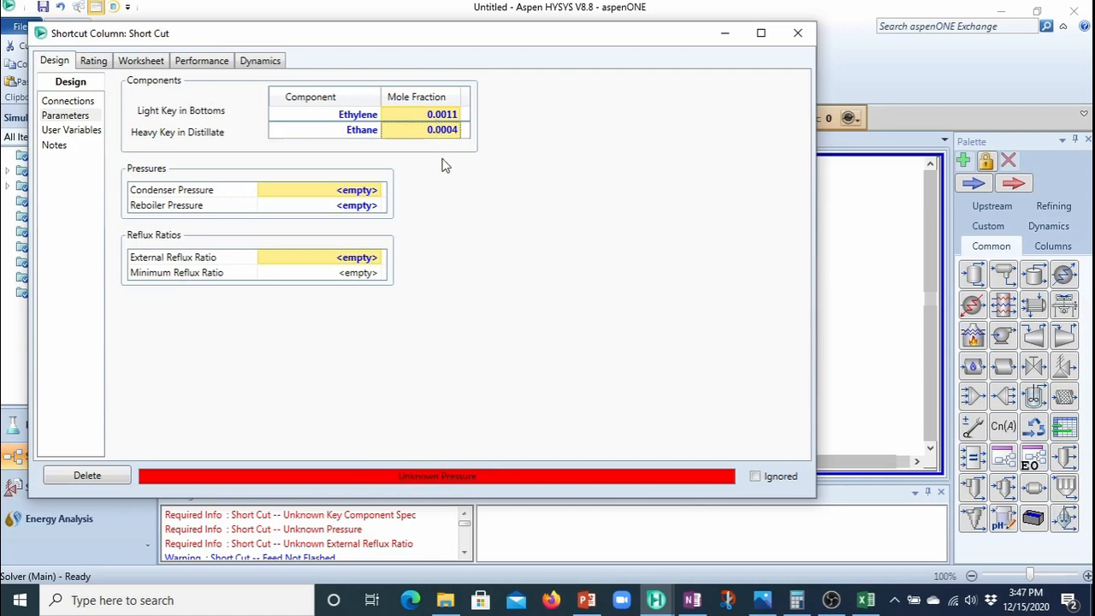
Set the shortcut column's condenser pressure to 300 psig
left_click(338, 195)
left_click(339, 191)
type("300")
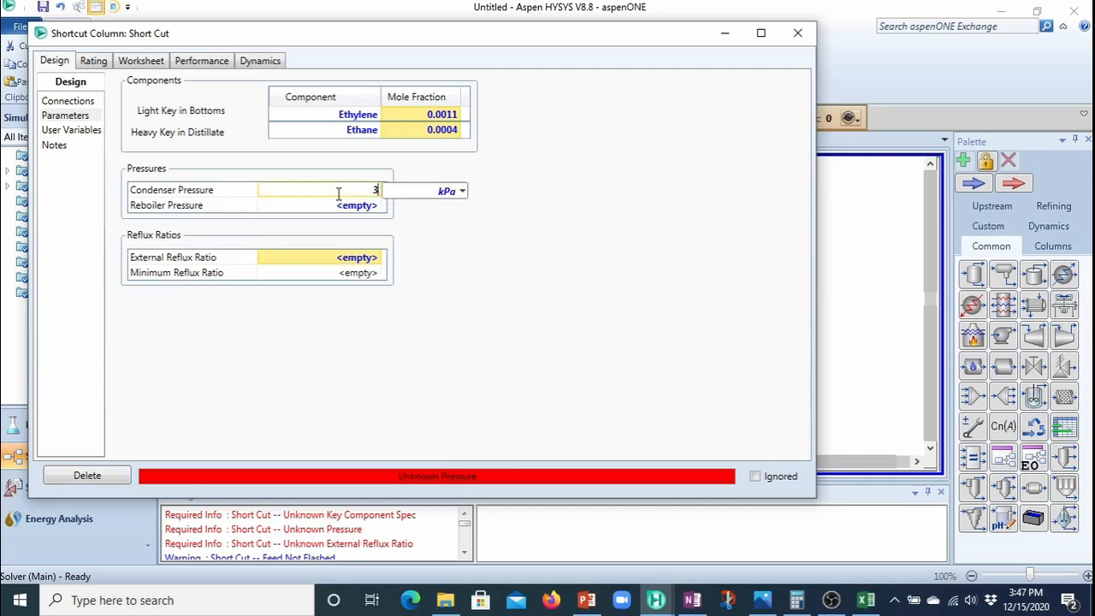
left_click(461, 191)
left_click_drag(463, 268, 460, 379)
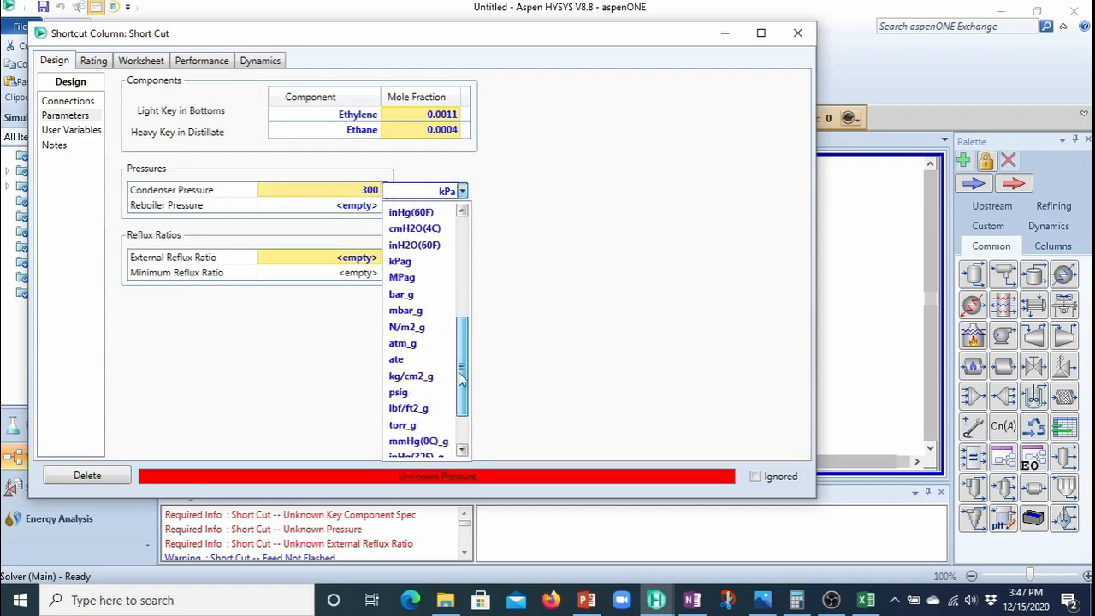
left_click(419, 392)
Set the shortcut column's reboiler pressure to 300 psig
left_click(360, 210)
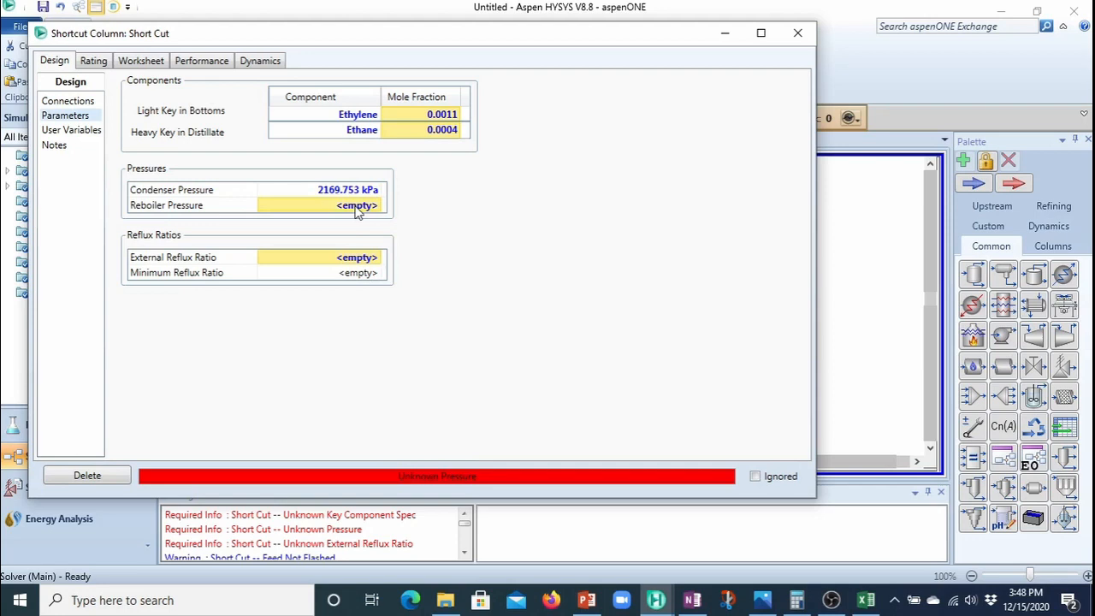
left_click(359, 211)
type("300")
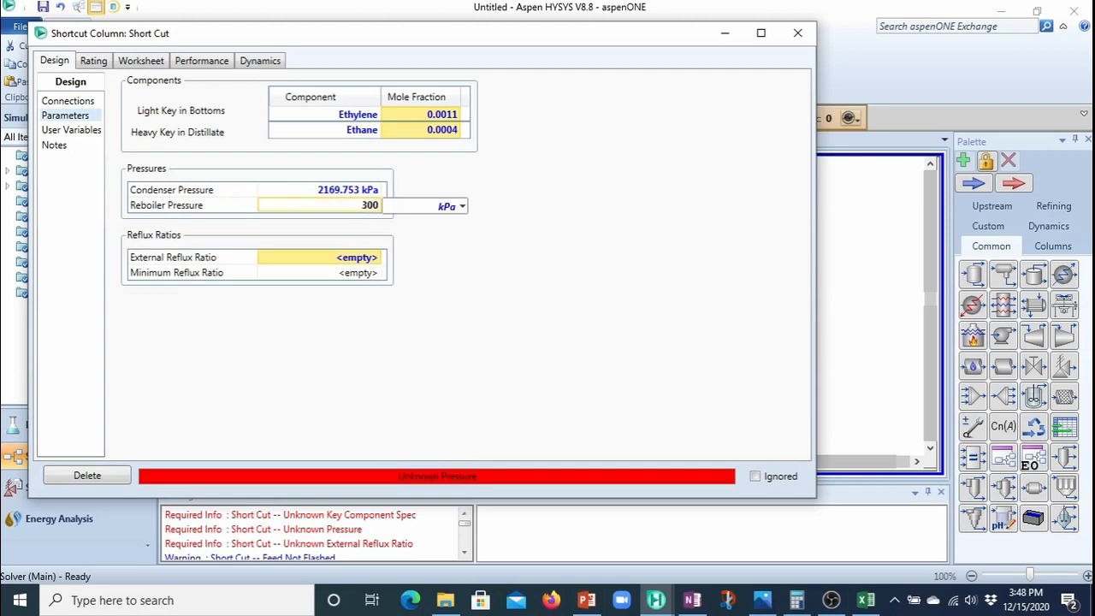
left_click(462, 206)
left_click_drag(469, 268, 465, 352)
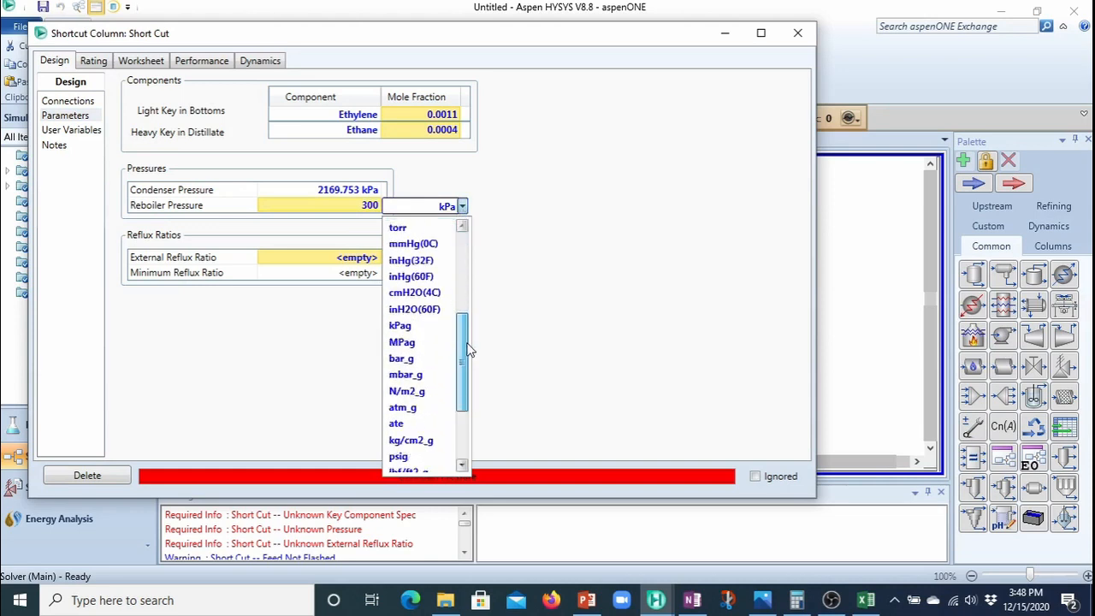
scroll(419, 458, "down", 1)
left_click(409, 441)
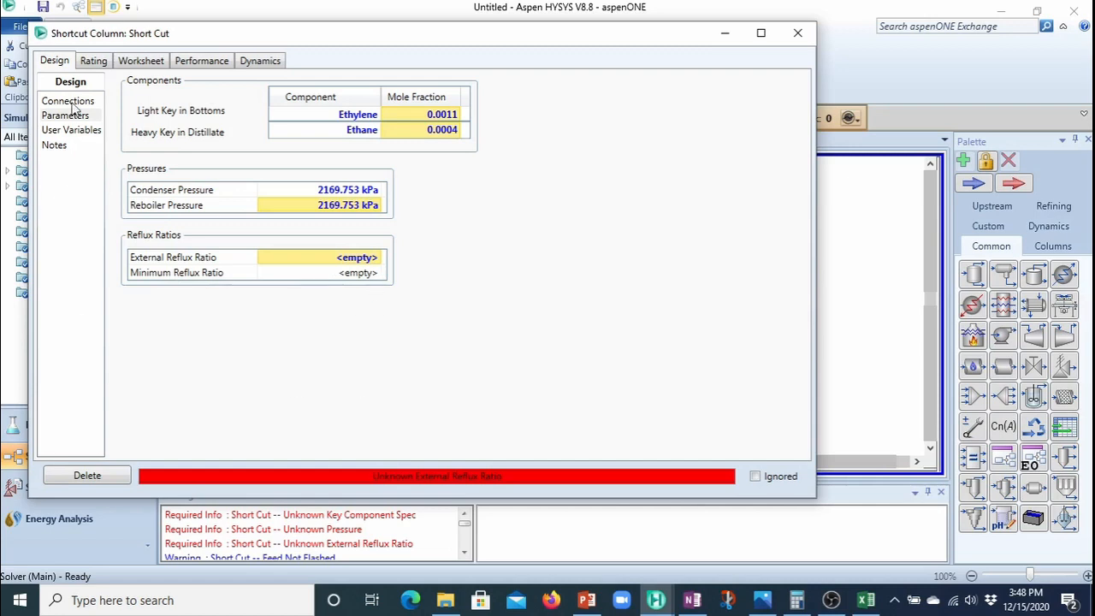
Set the Feed1 stream's pressure to 350 psig in the shortcut column's worksheet
left_click(142, 62)
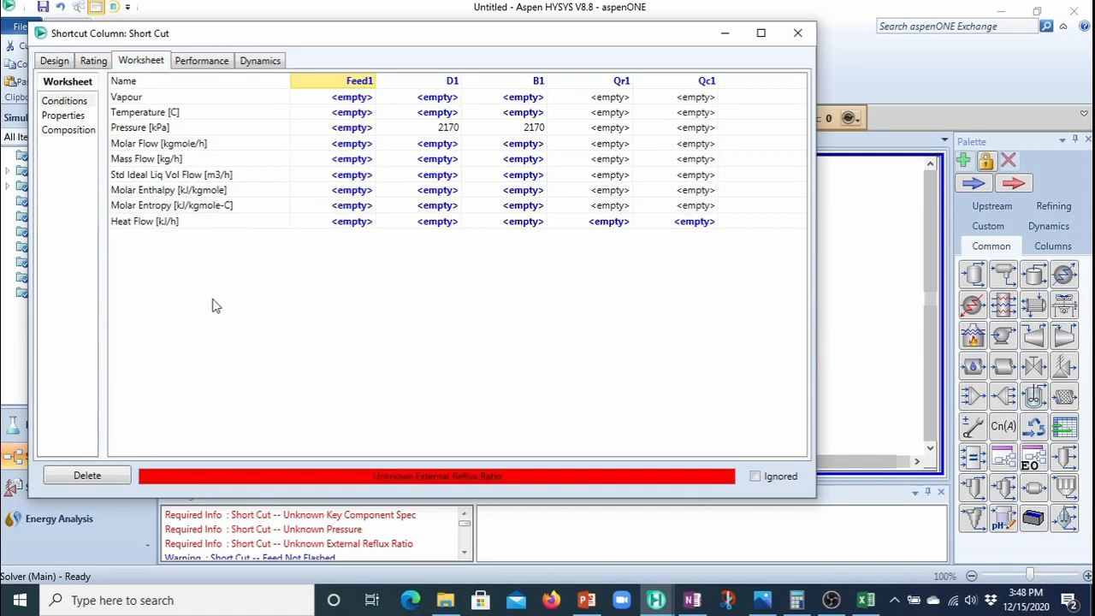
left_click(361, 134)
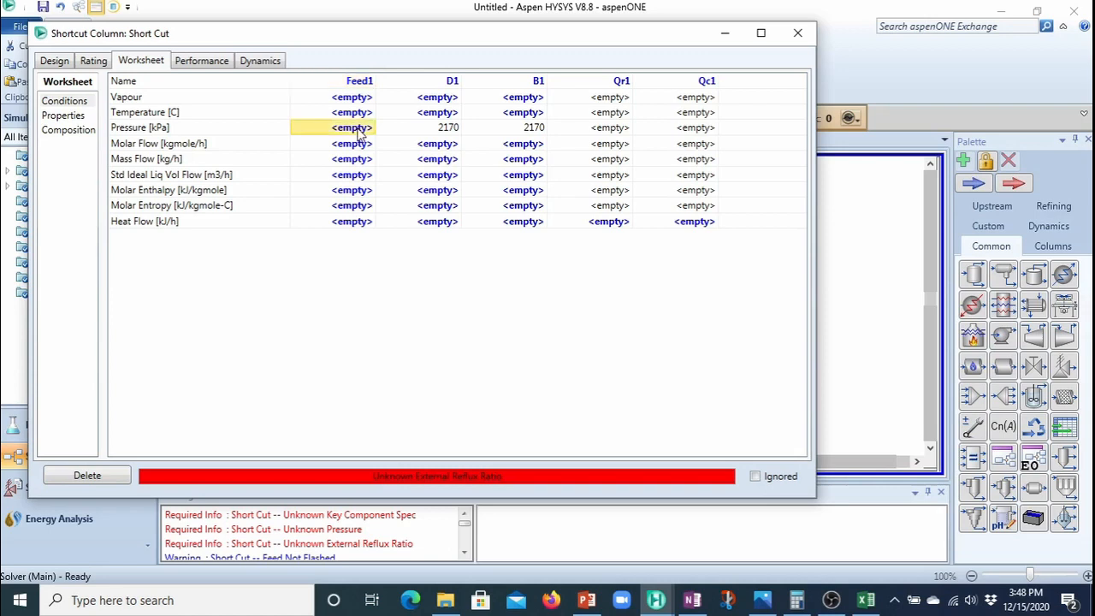
type("350")
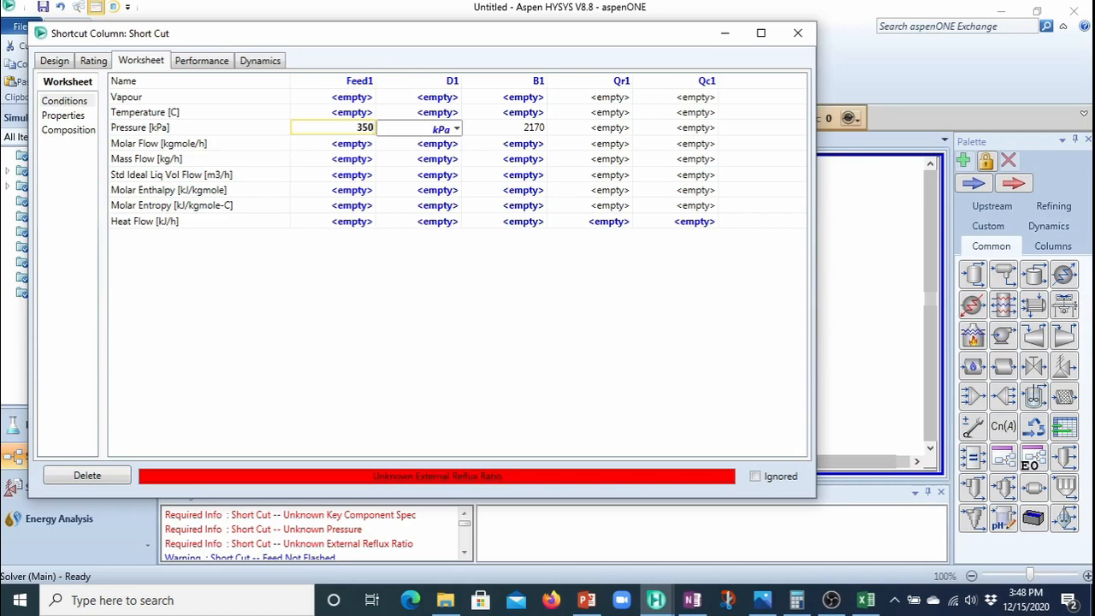
left_click(457, 129)
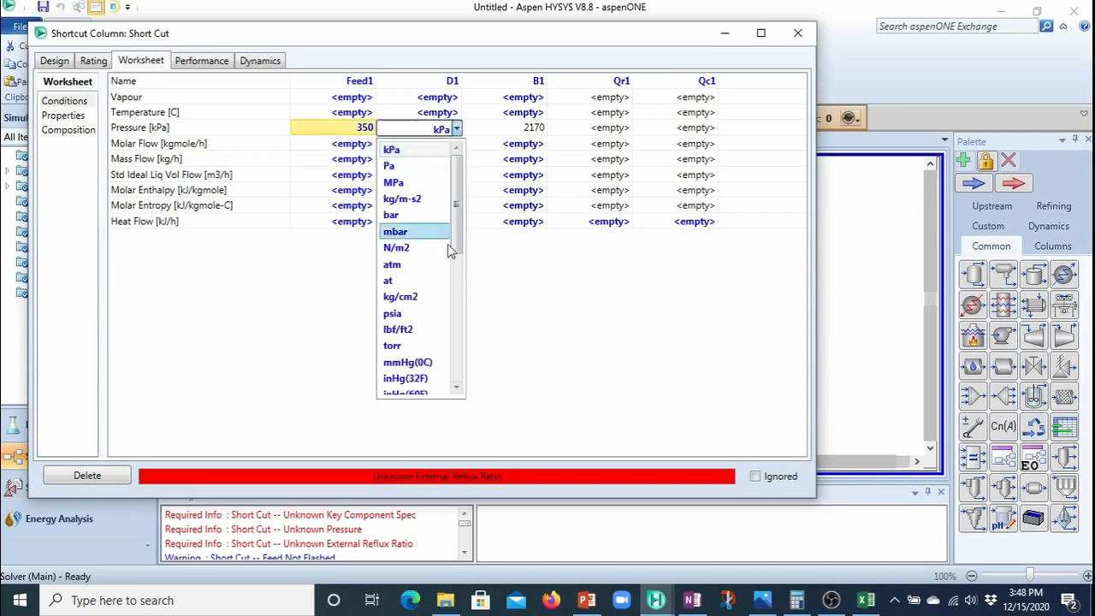
left_click_drag(457, 227, 466, 336)
left_click(399, 332)
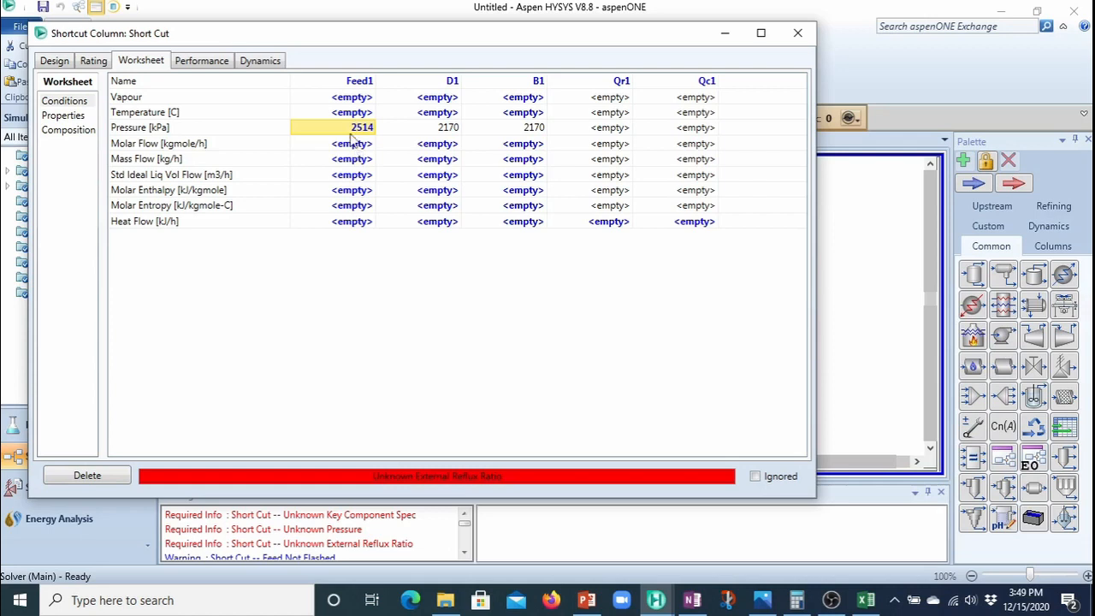
Set Feed1's vapour fraction to 1 and its mass flow to 7.3e6 tonne/d
left_click(347, 101)
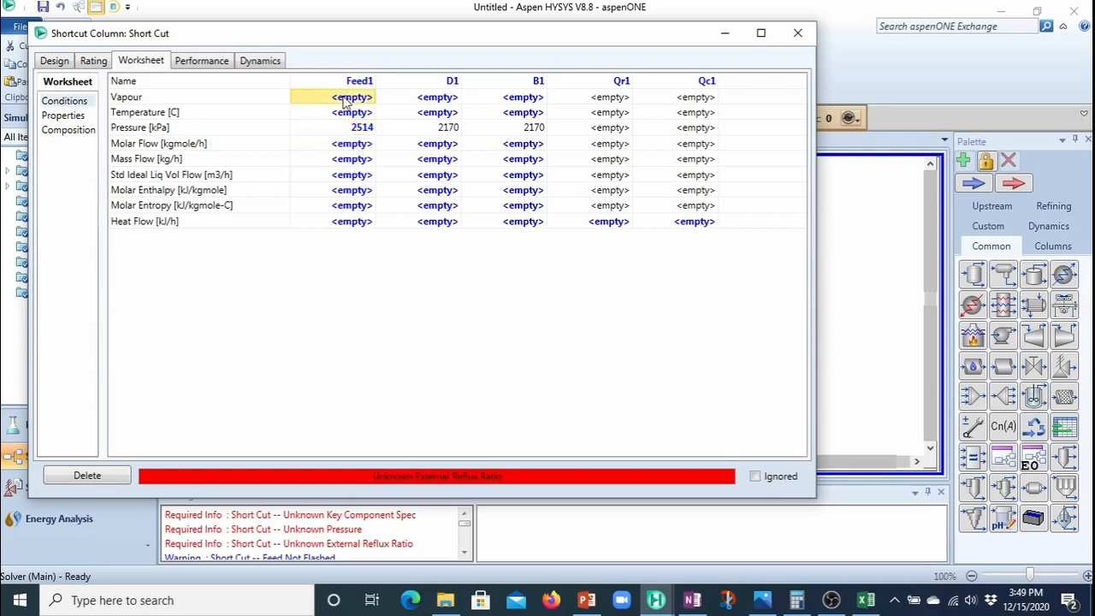
type("1")
key("Return")
left_click(354, 160)
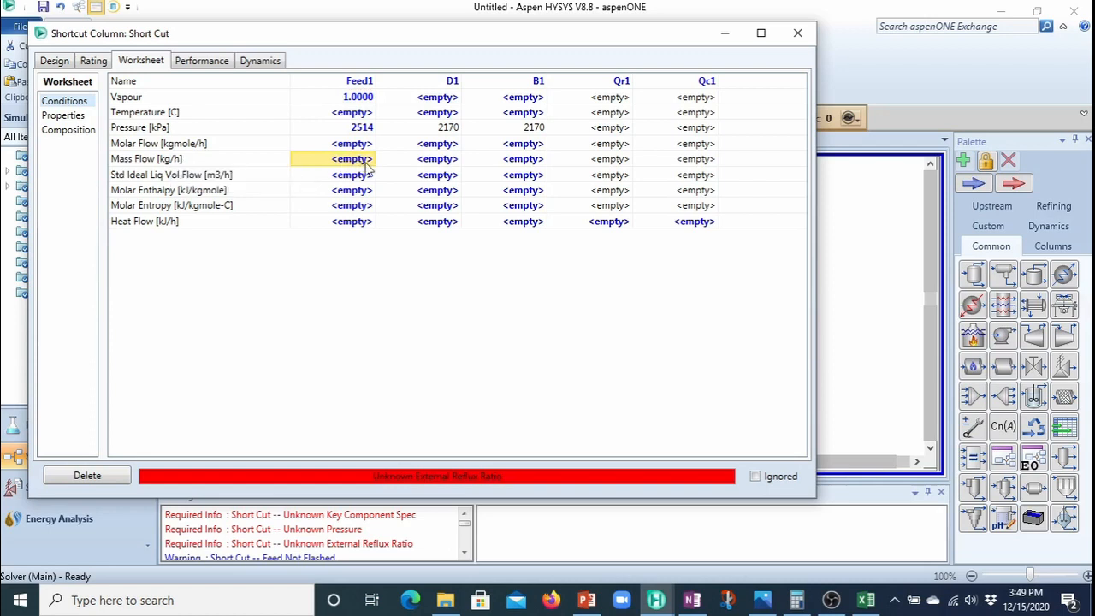
type("7.3e6")
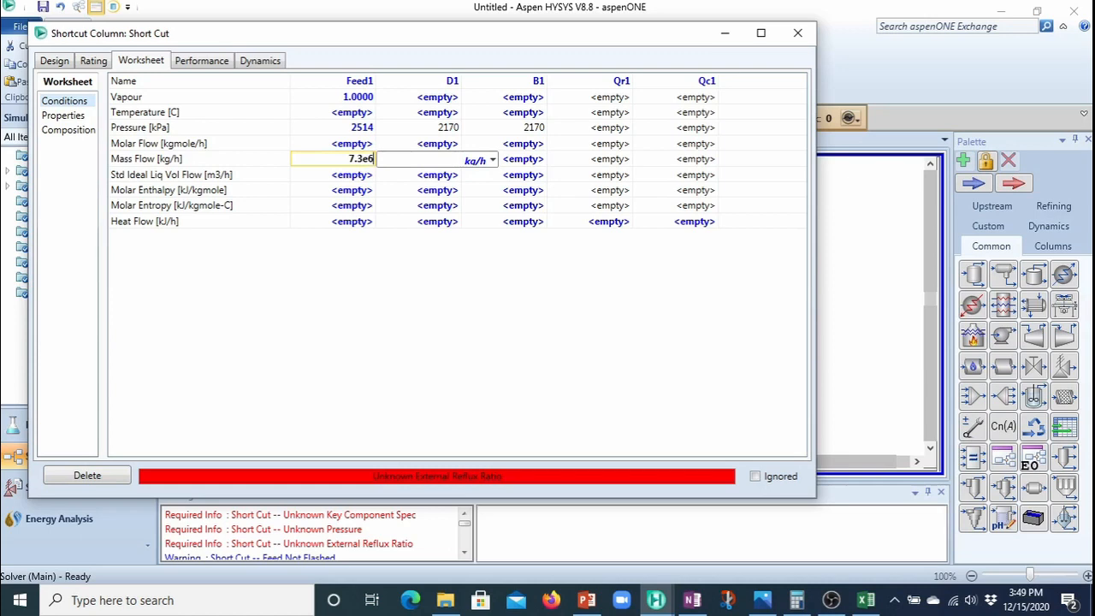
left_click(493, 160)
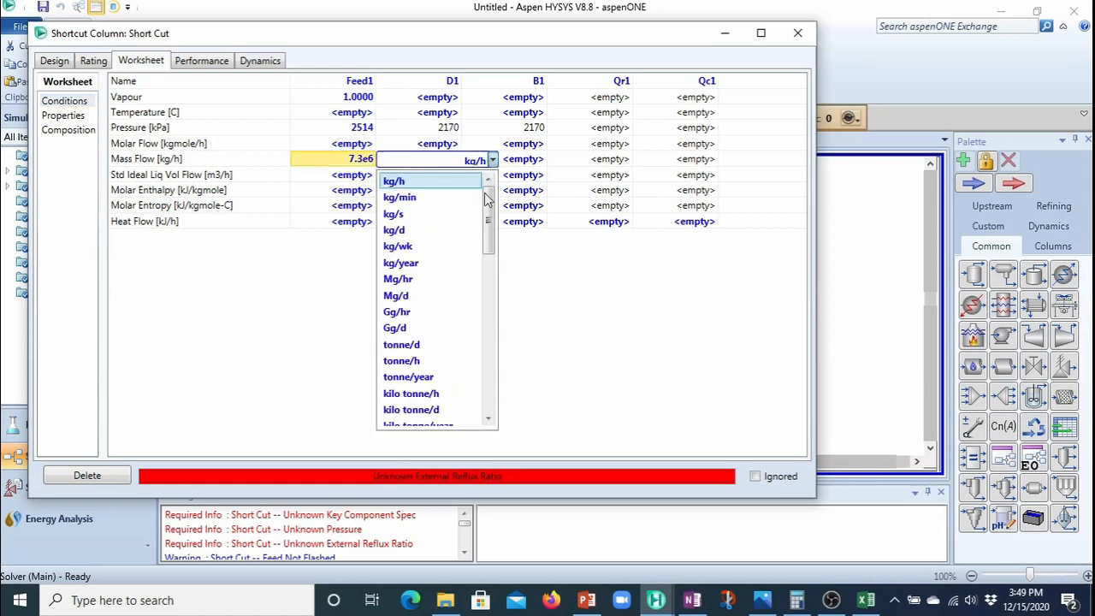
left_click(432, 351)
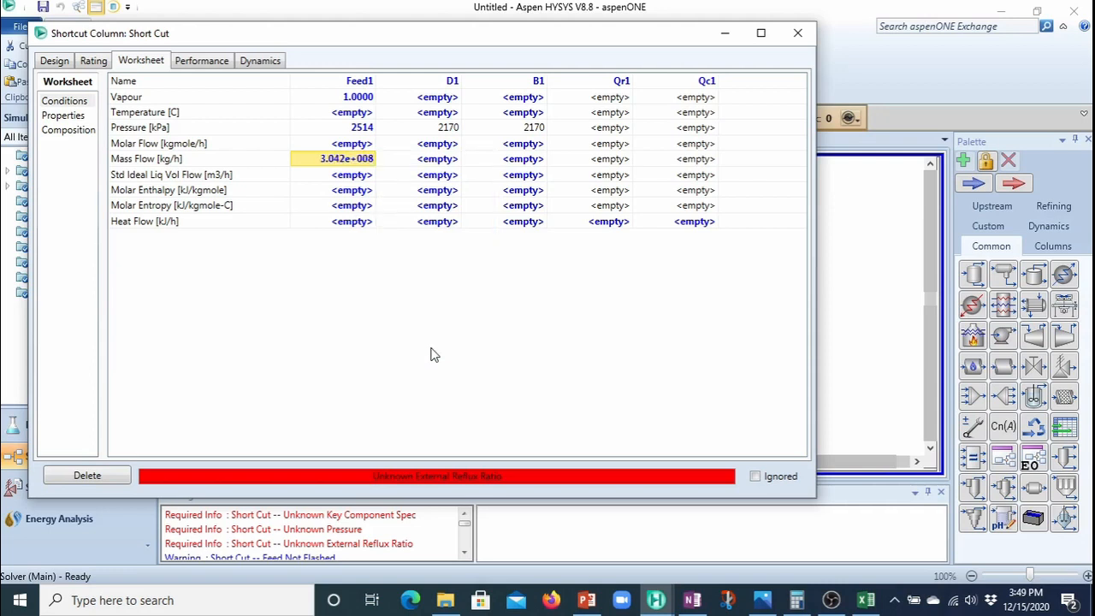
Open the composition input for Feed1 and switch its basis to mass fractions
left_click(63, 134)
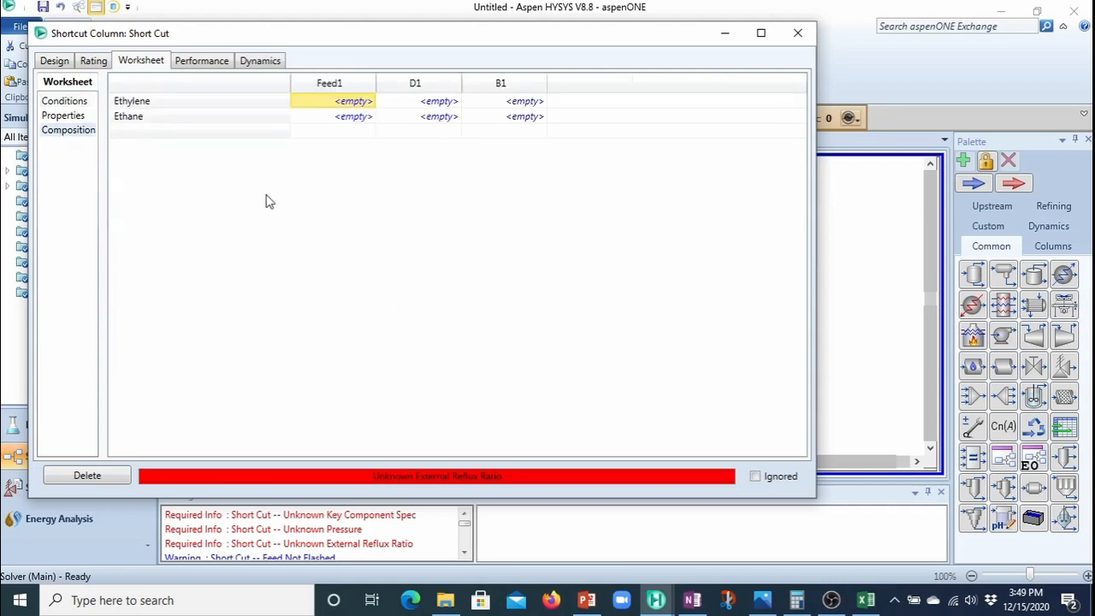
left_click(356, 102)
type("0.0")
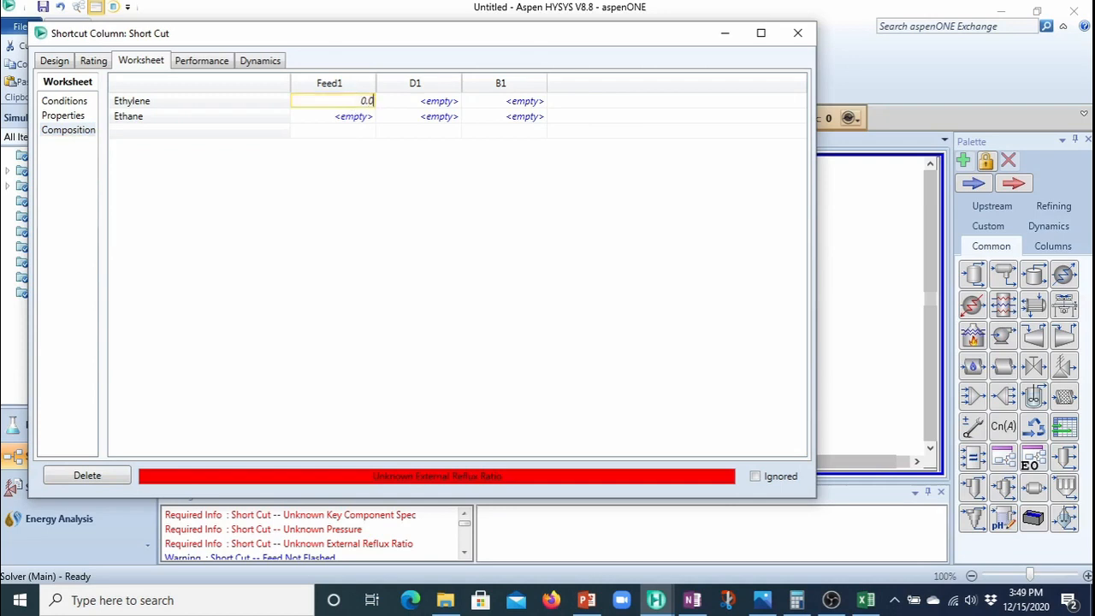
type("6")
key("Return")
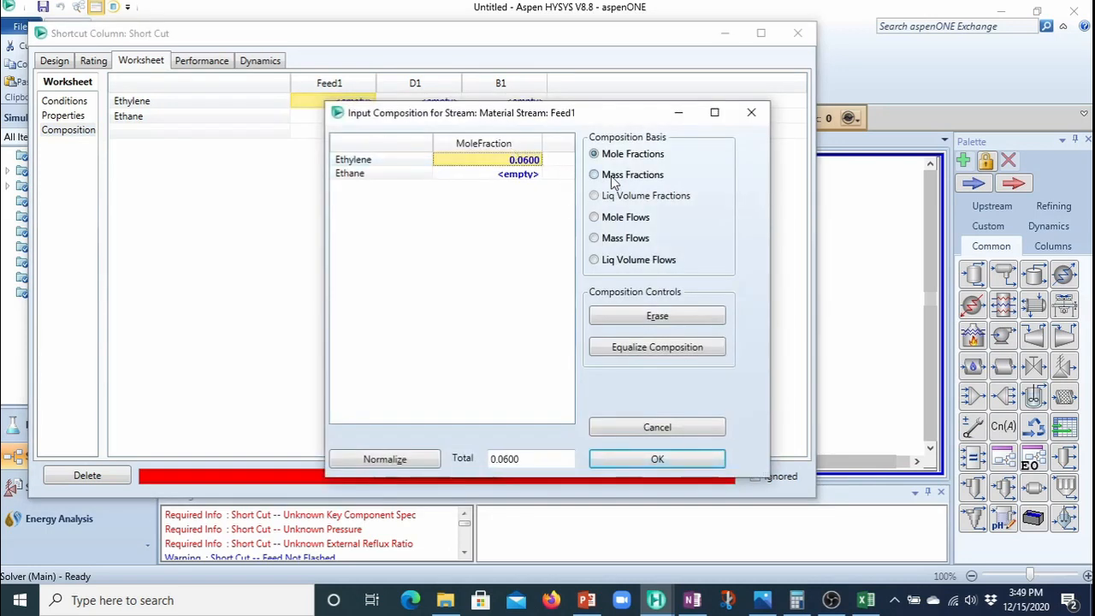
left_click(594, 175)
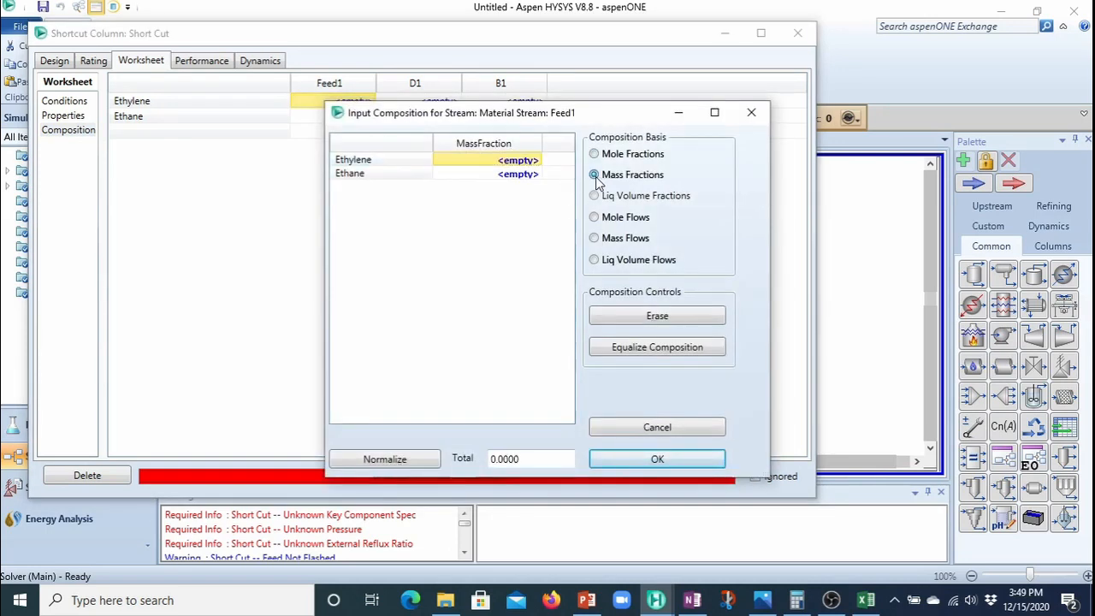
Set Feed1's mass fractions to 0.685 for Ethylene and 0.315 for Ethane, and accept the composition
left_click(531, 162)
type("0.0")
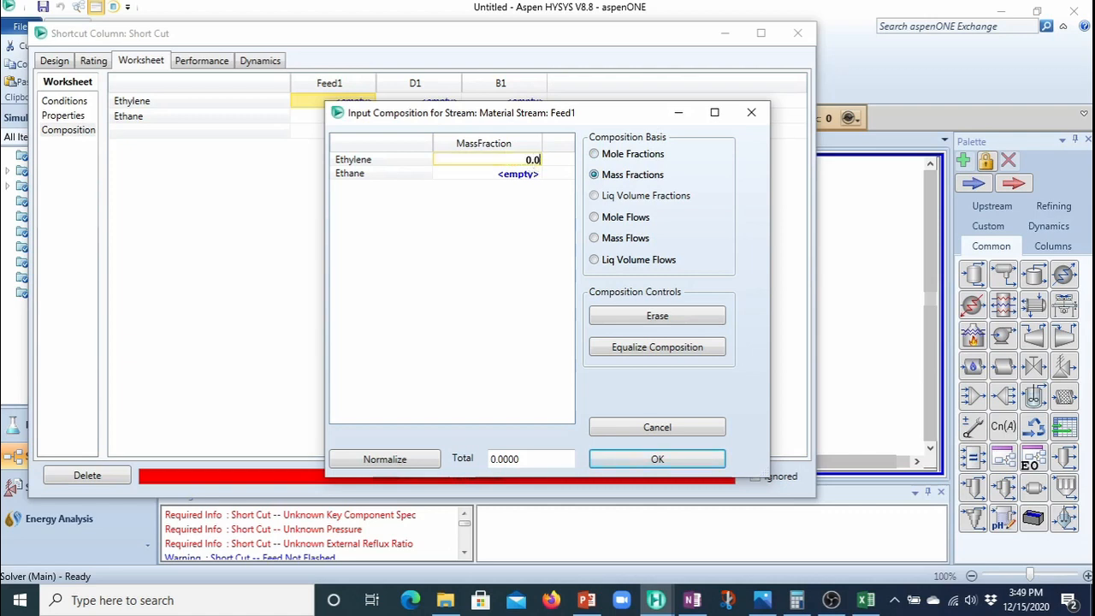
key("BackSpace")
type("685")
key("Return")
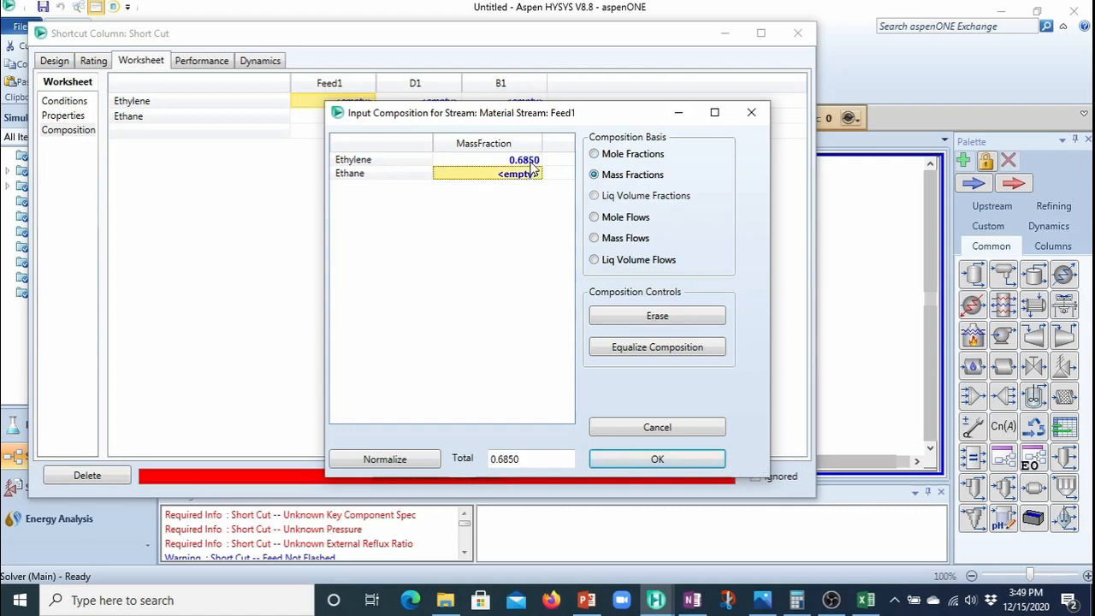
left_click(532, 169)
type("0.315")
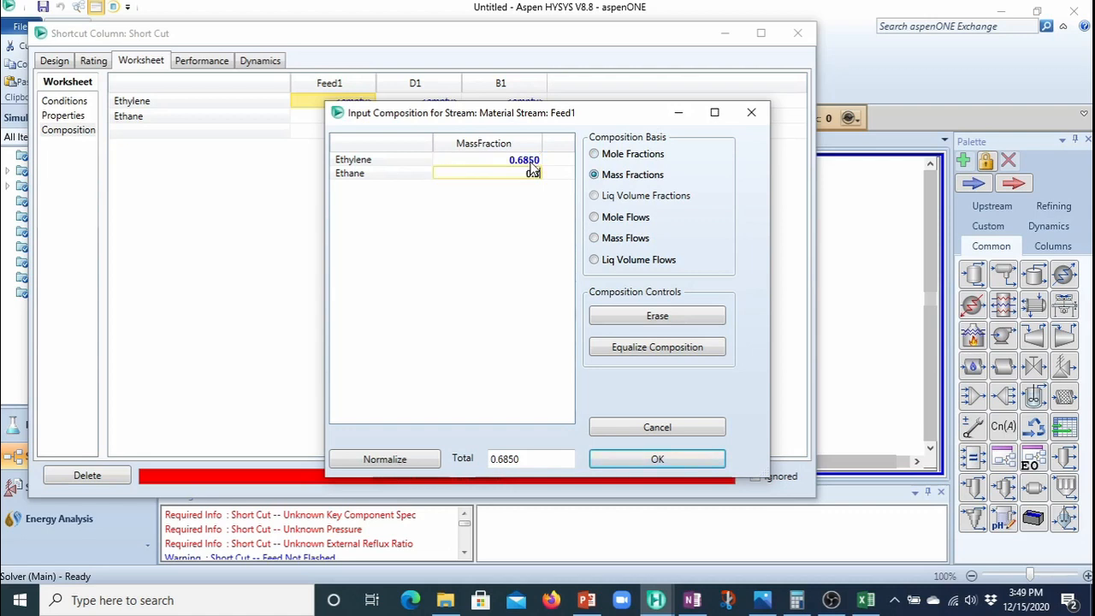
key("Return")
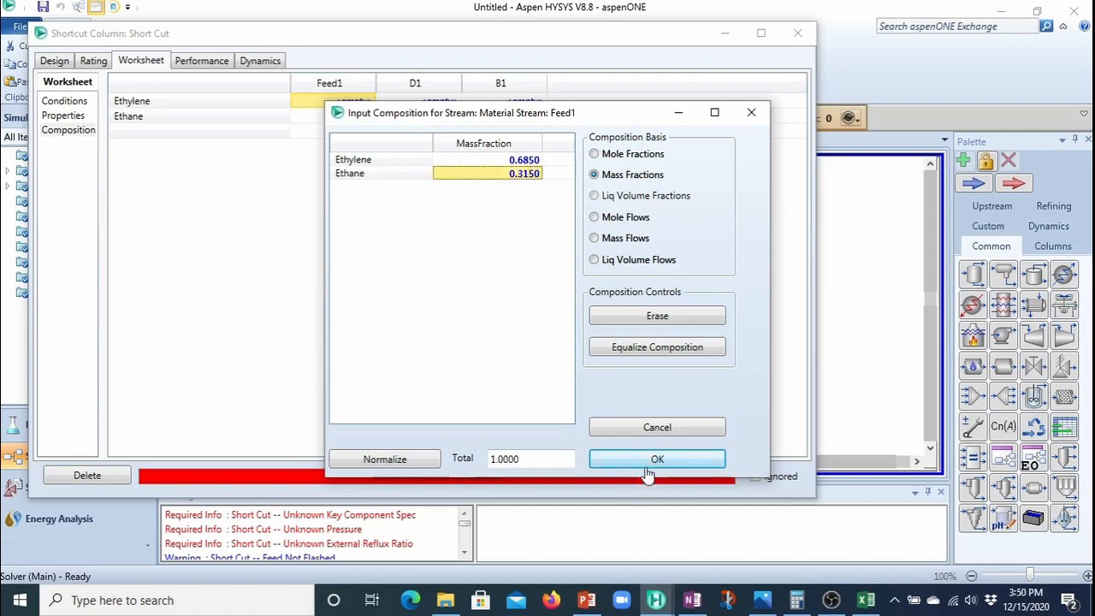
left_click(646, 462)
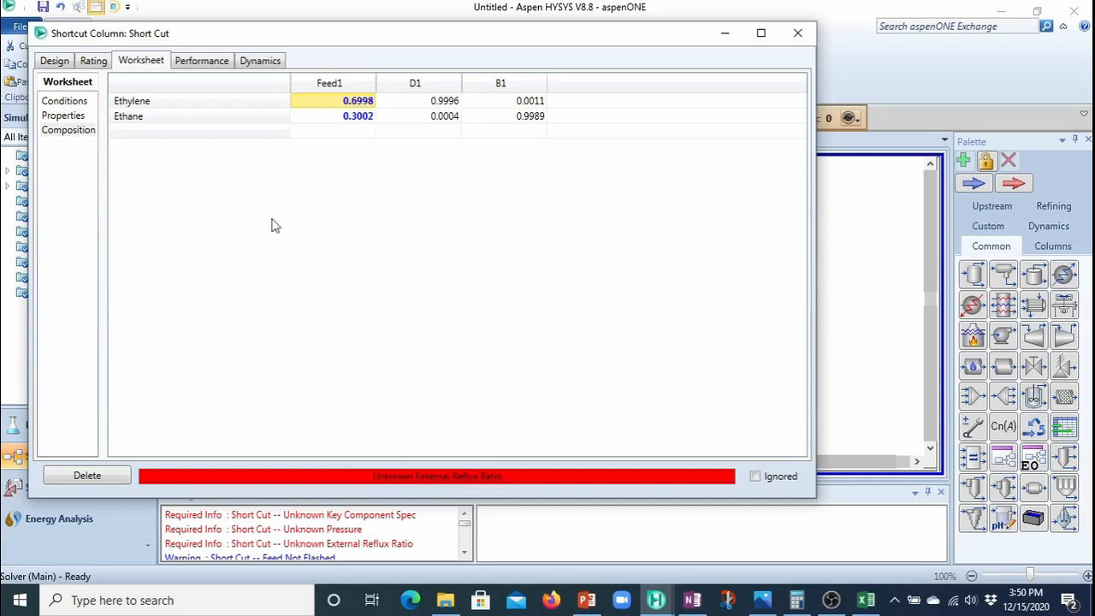
Look up the column's minimum reflux ratio in the design parameters and multiply it, 3.930, by 1.05 in Calculator
left_click(53, 61)
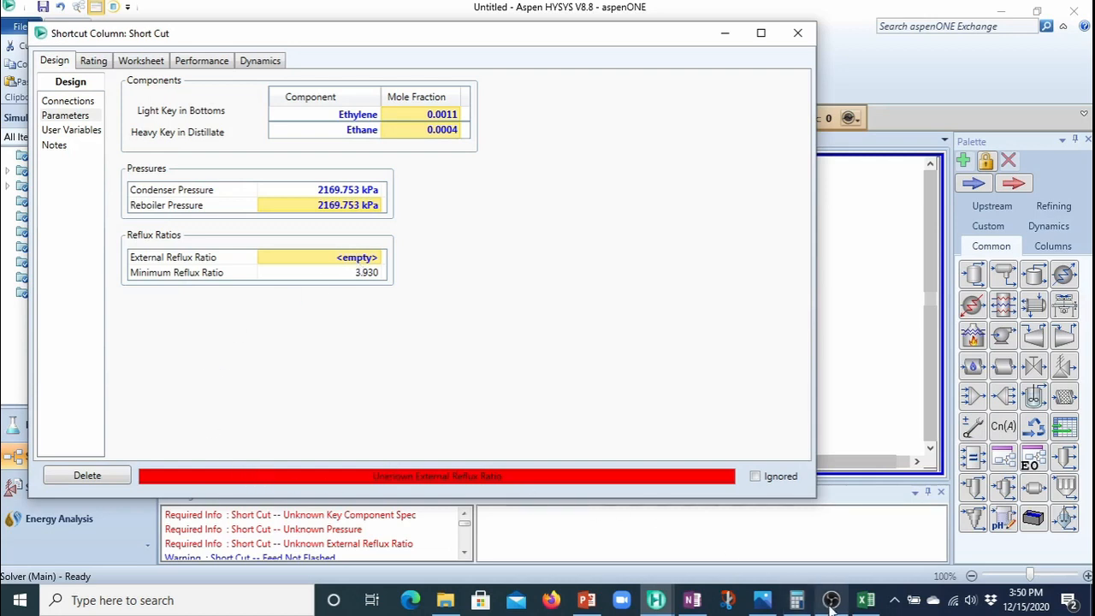
left_click(796, 603)
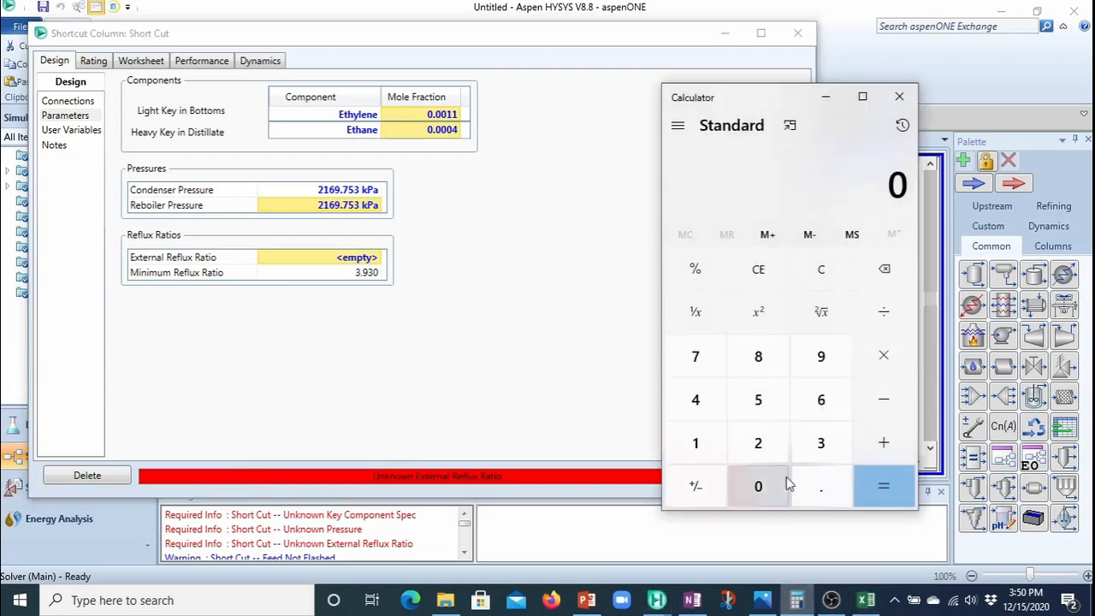
left_click(821, 442)
left_click(759, 486)
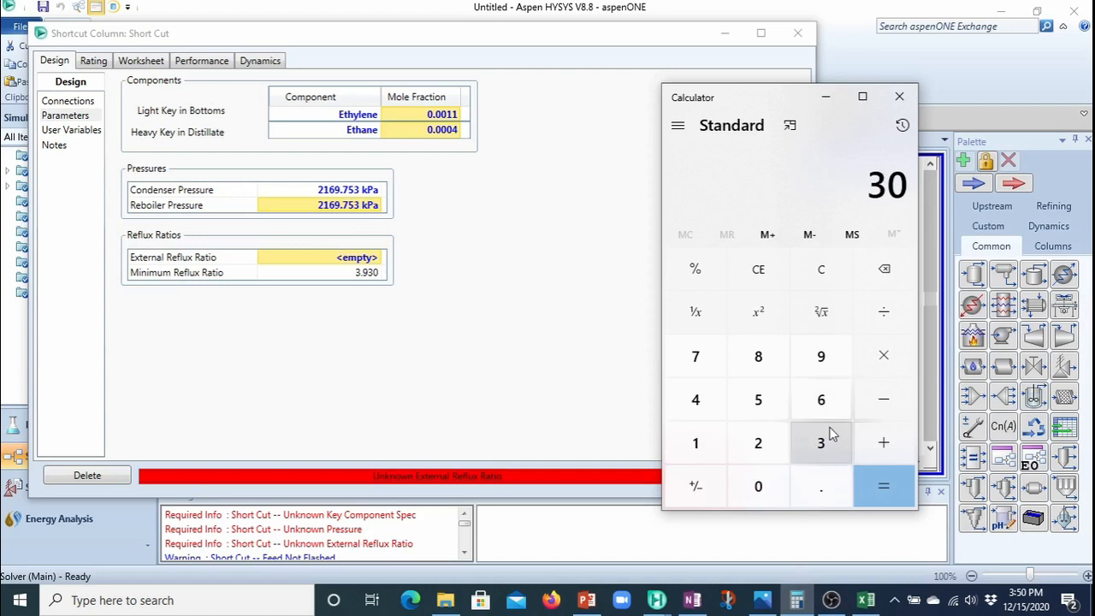
left_click(885, 270)
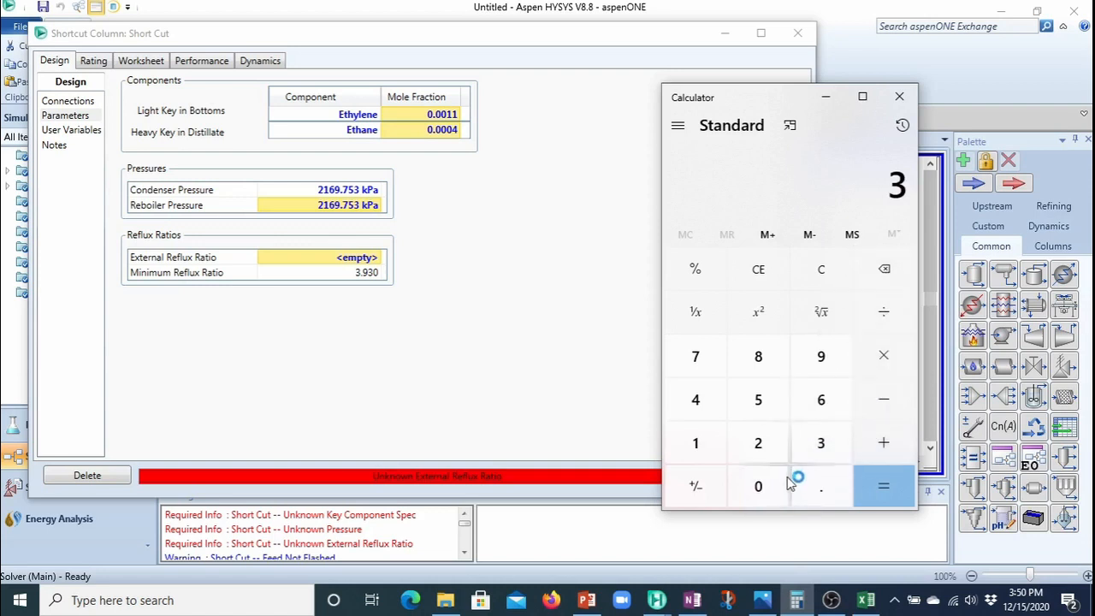
left_click(810, 488)
left_click(814, 367)
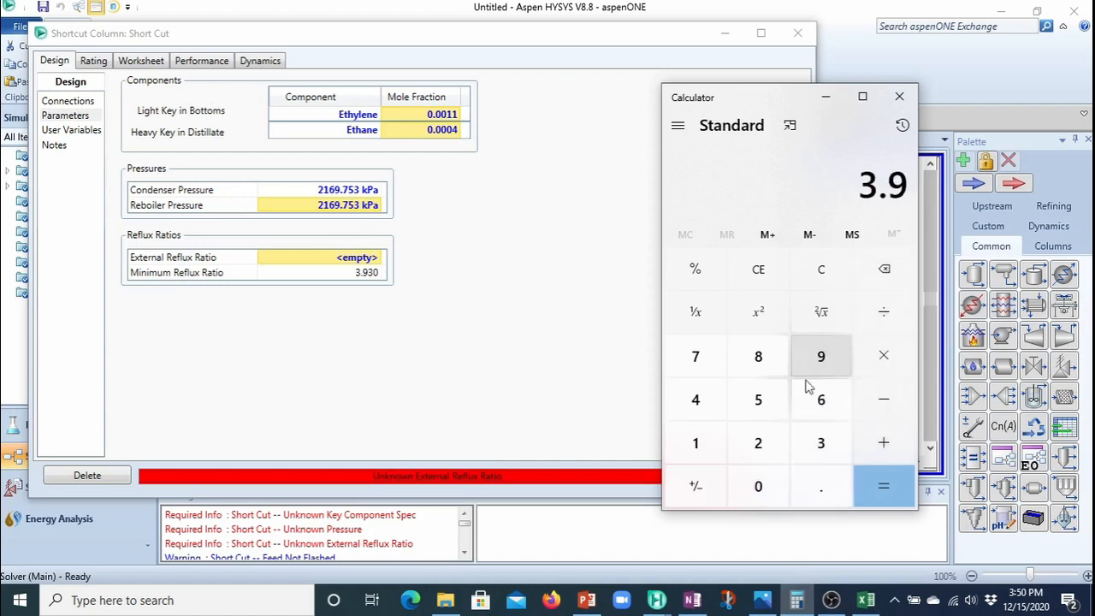
left_click(823, 442)
left_click(758, 486)
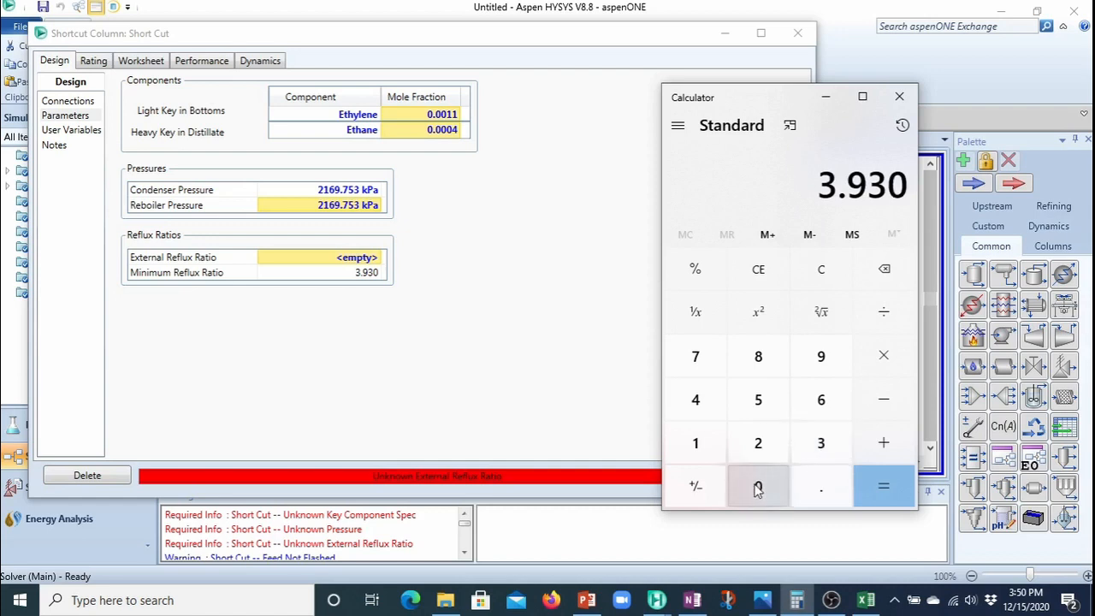
left_click(884, 355)
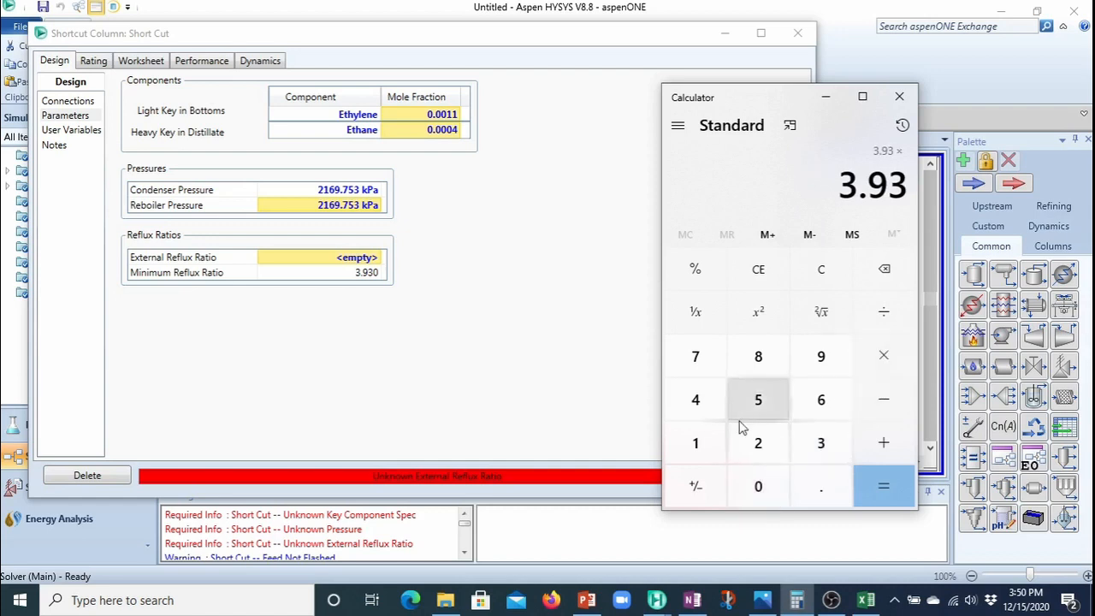
left_click(696, 442)
left_click(820, 486)
left_click(756, 482)
left_click(756, 404)
left_click(887, 490)
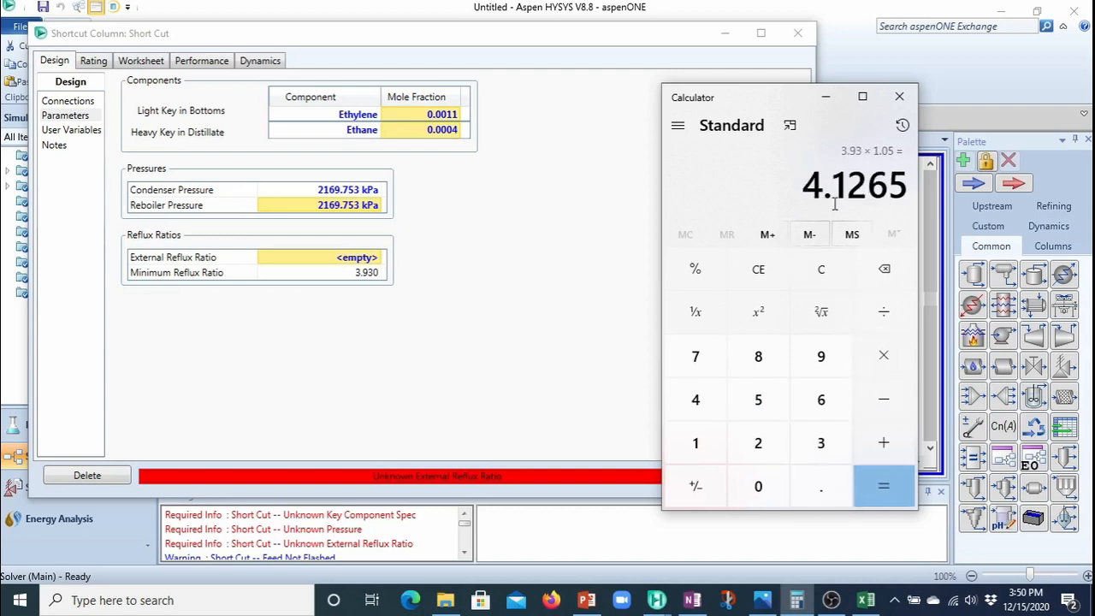
In Aspen HYSYS, set the shortcut column's external reflux ratio to 4.1268
left_click(365, 260)
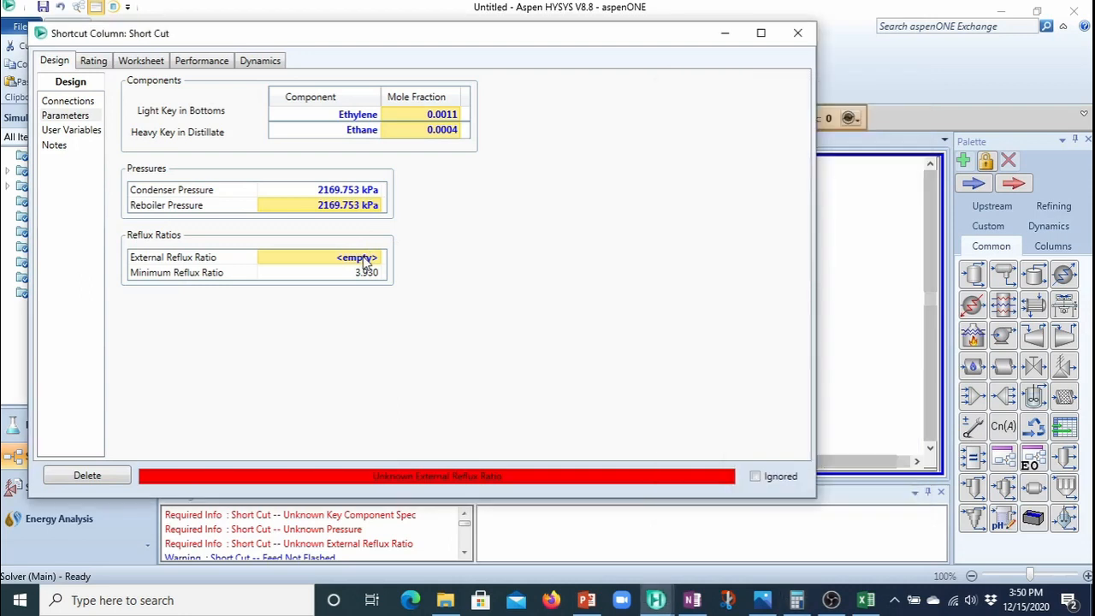
left_click(365, 260)
type("4.")
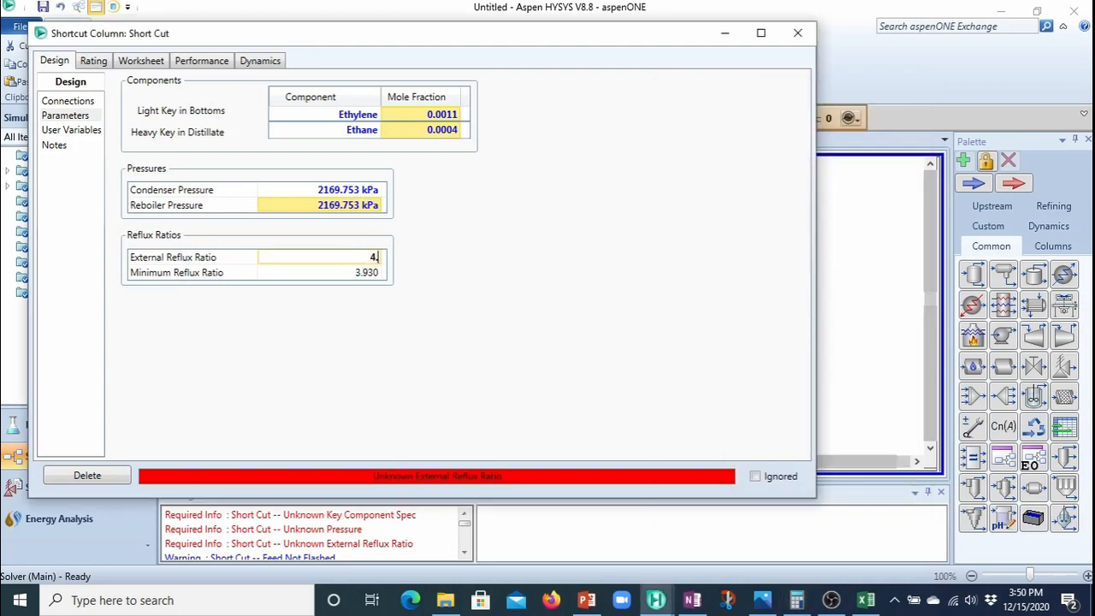
type("1268")
key("Return")
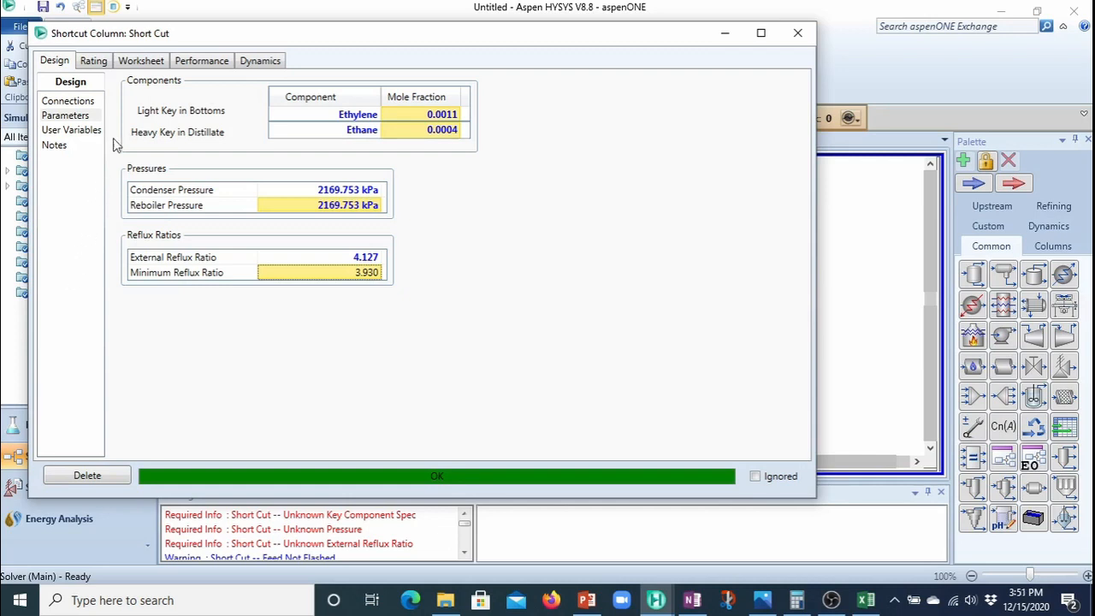
Review the shortcut column's performance results for trays, temperatures and flows, and close the column window
left_click(203, 62)
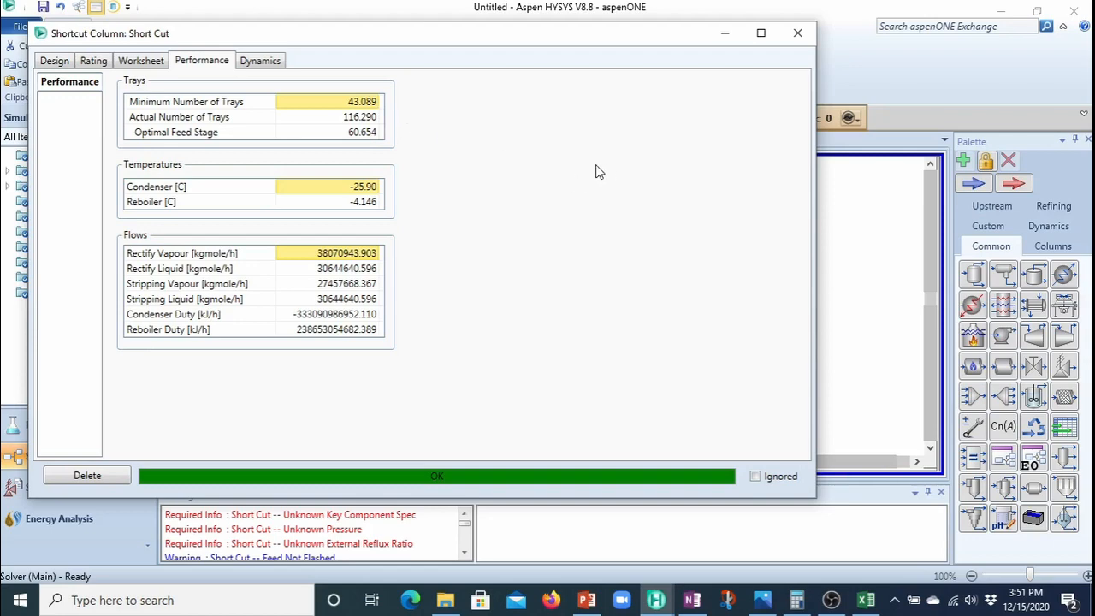
left_click(797, 34)
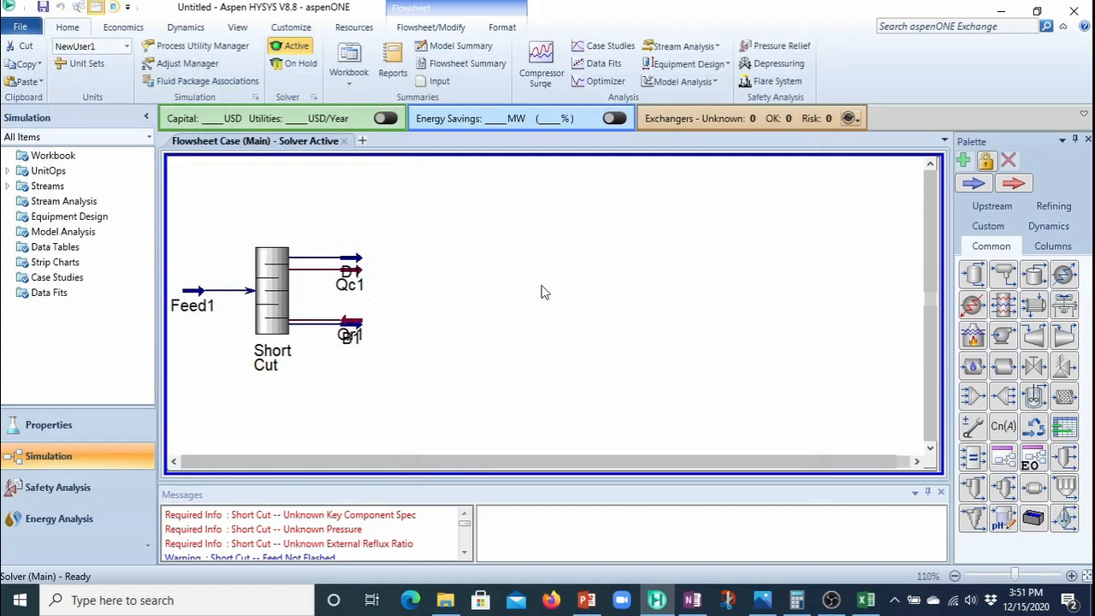
Zoom out the flowsheet to free space above the shortcut column and shrink the Messages pane to enlarge the drawing area
left_click(930, 166)
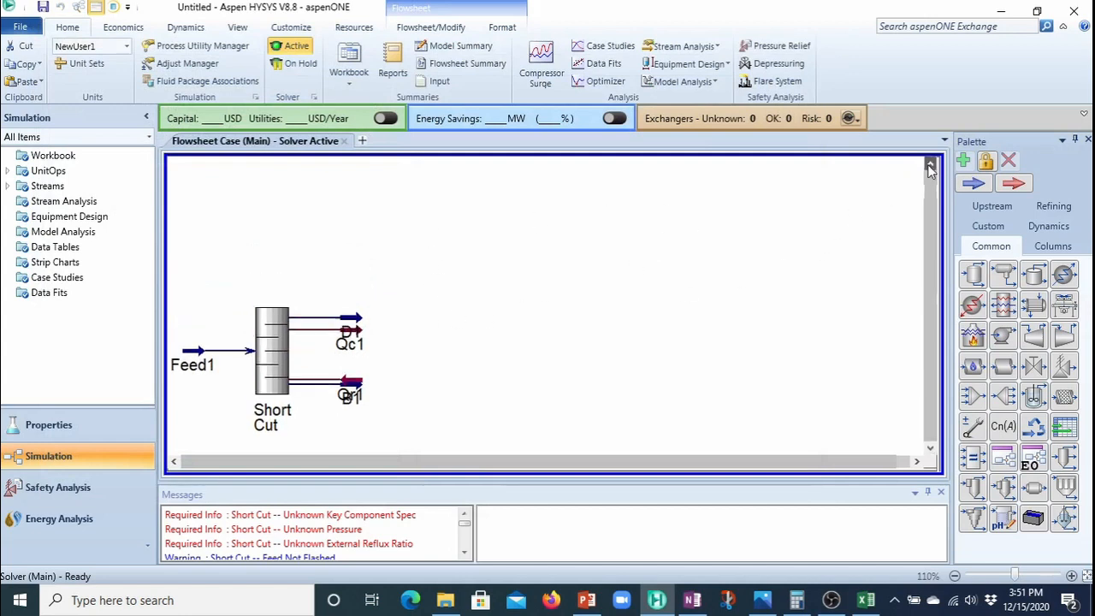
left_click(929, 167)
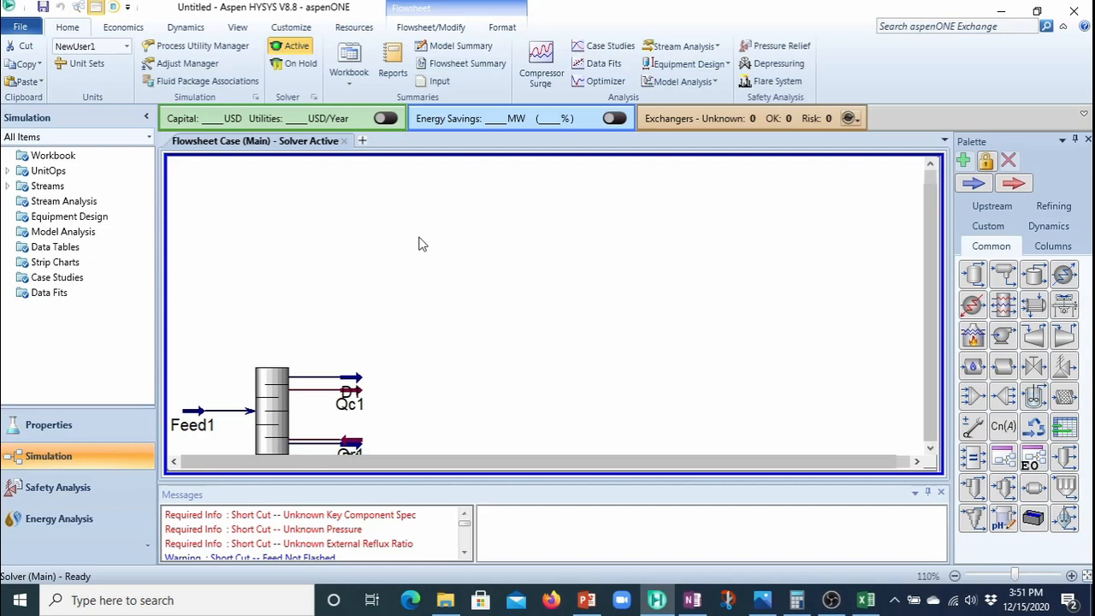
scroll(420, 244, "down", 2)
left_click_drag(505, 485, 502, 532)
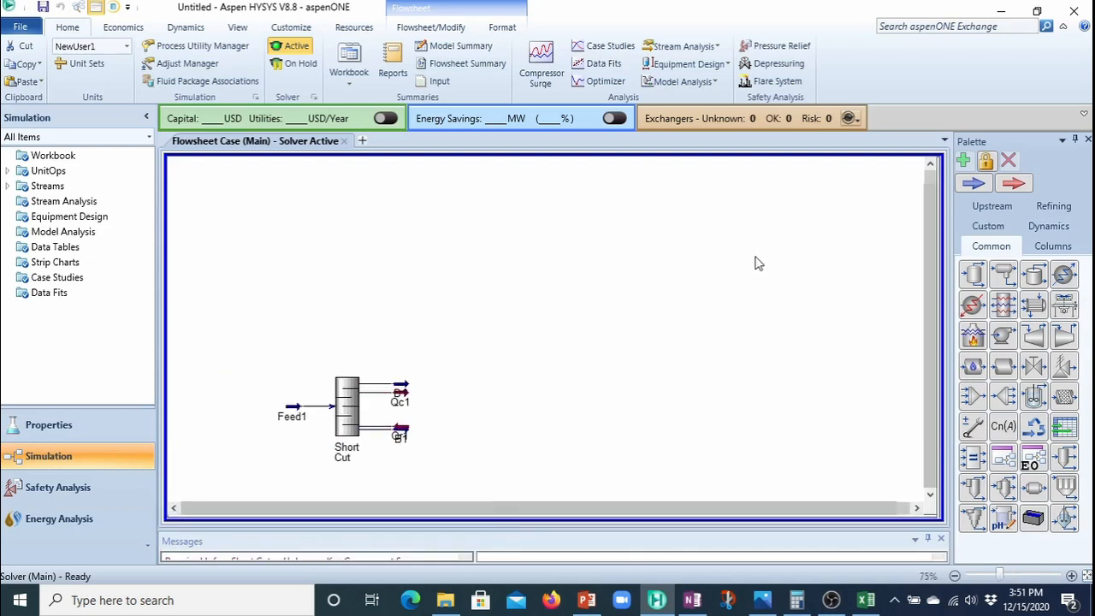
Add a distillation column with condenser and reboiler to the flowsheet, above and to the right of the shortcut column
left_click(1071, 246)
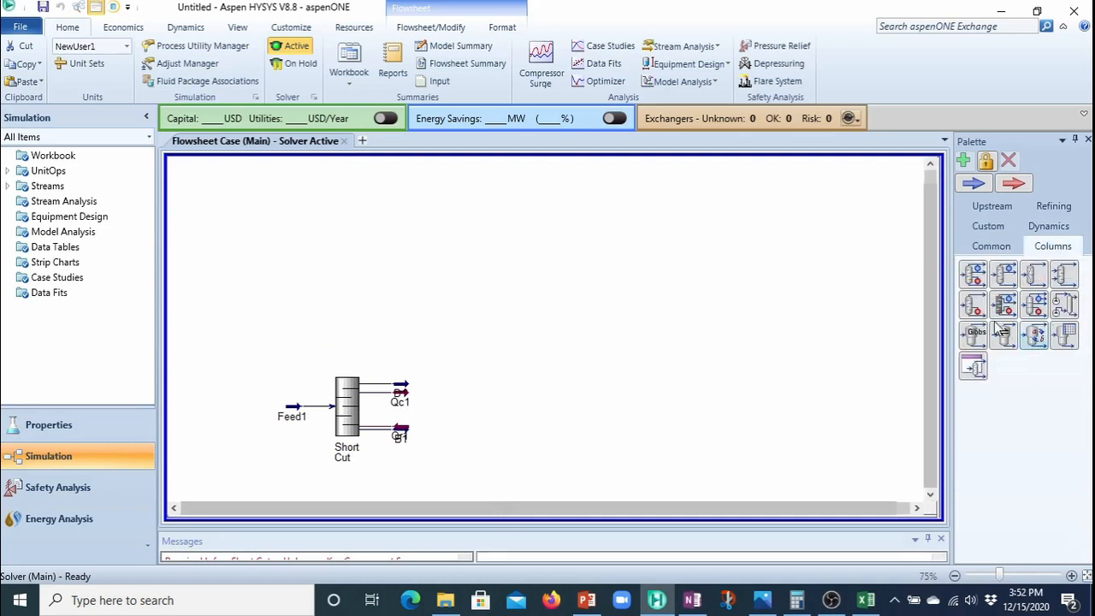
left_click(976, 282)
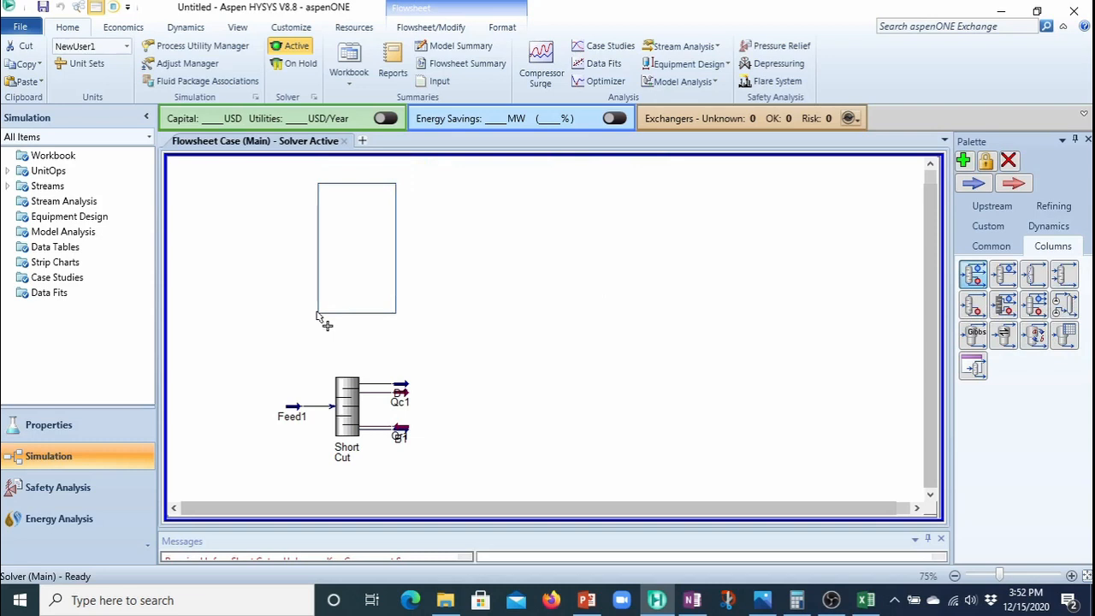
left_click(510, 370)
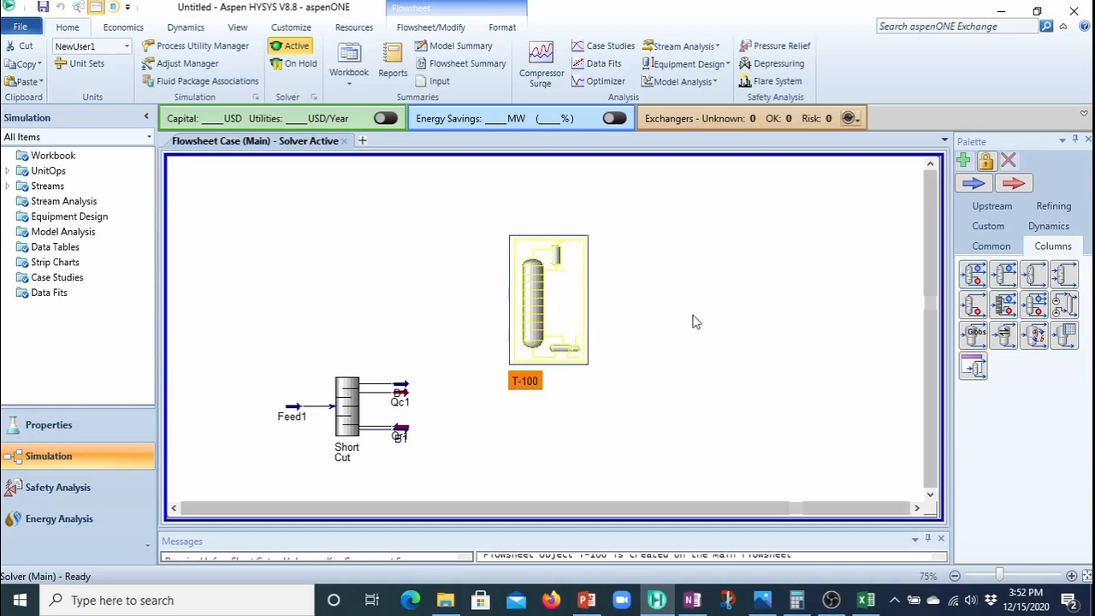
Open the new distillation column's setup, name the column Distilasi and give it a total condenser
double_click(537, 301)
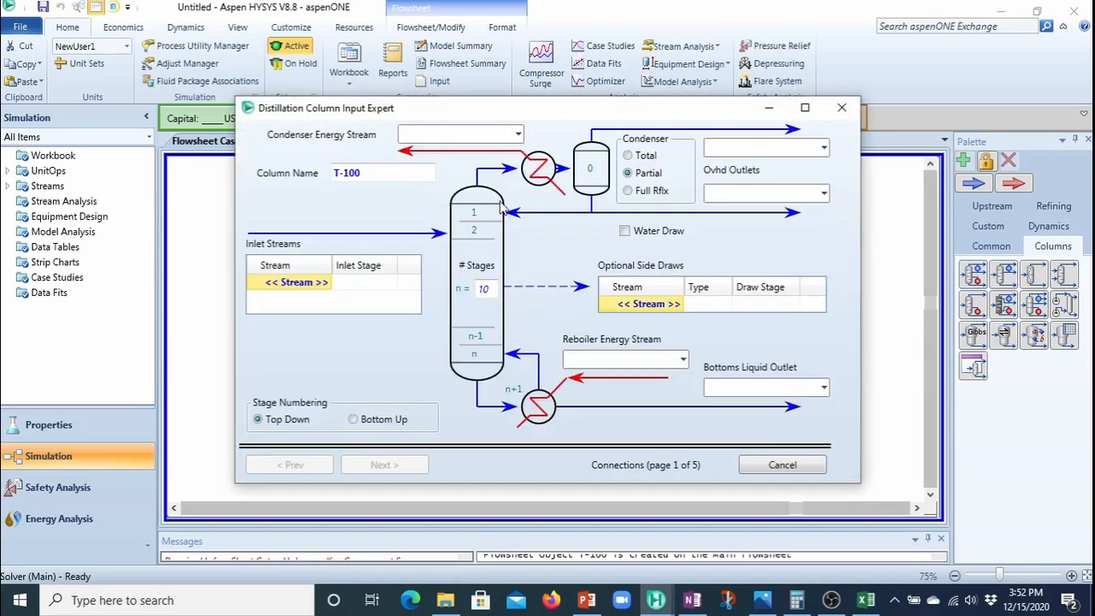
left_click(392, 176)
type("Distilasi")
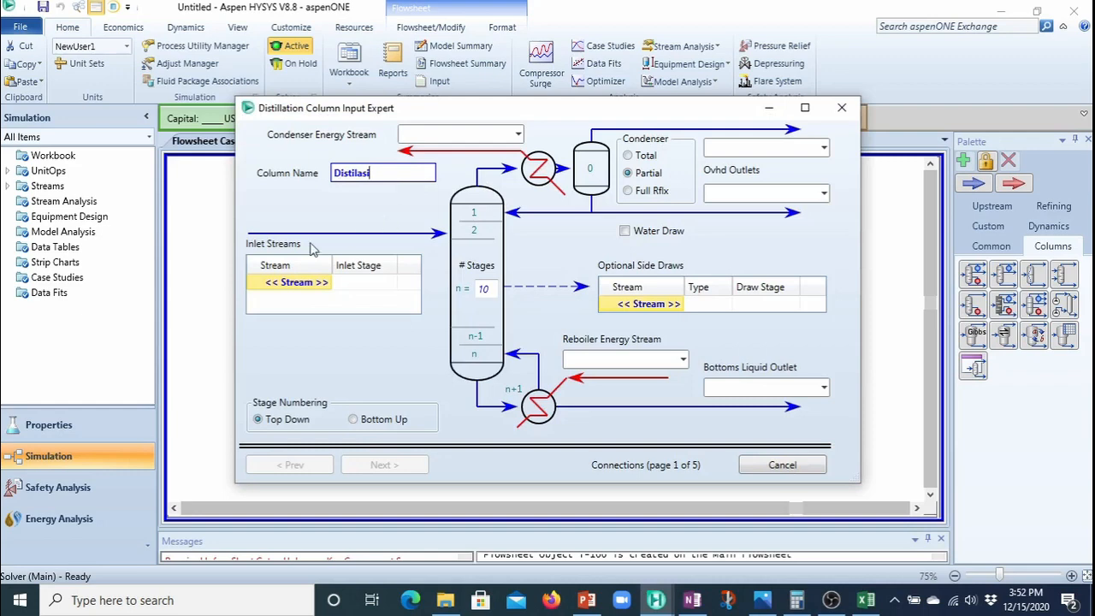
left_click(329, 211)
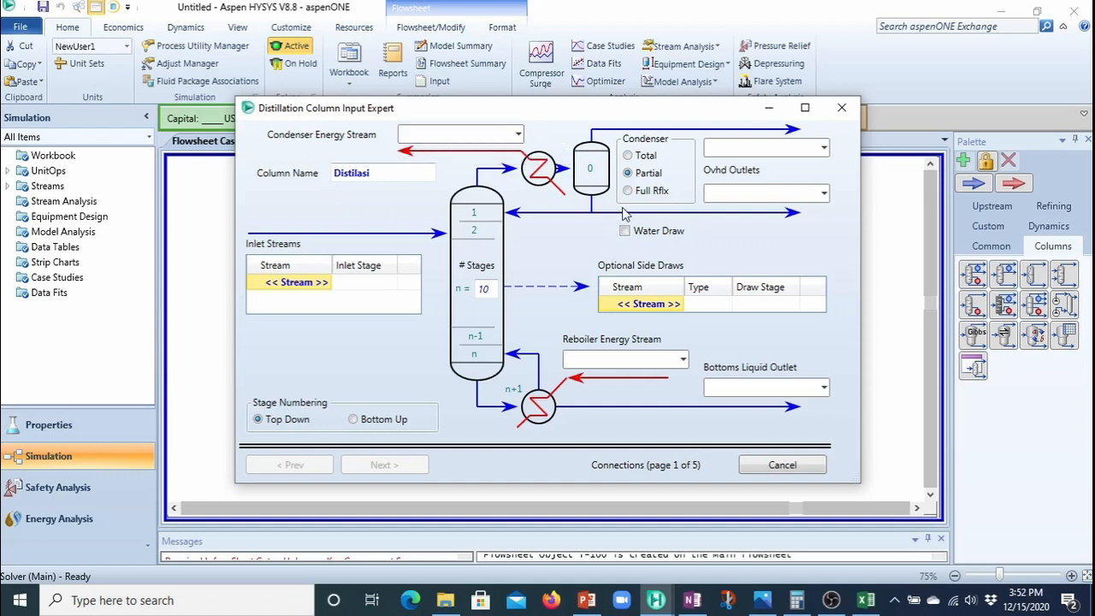
left_click(628, 156)
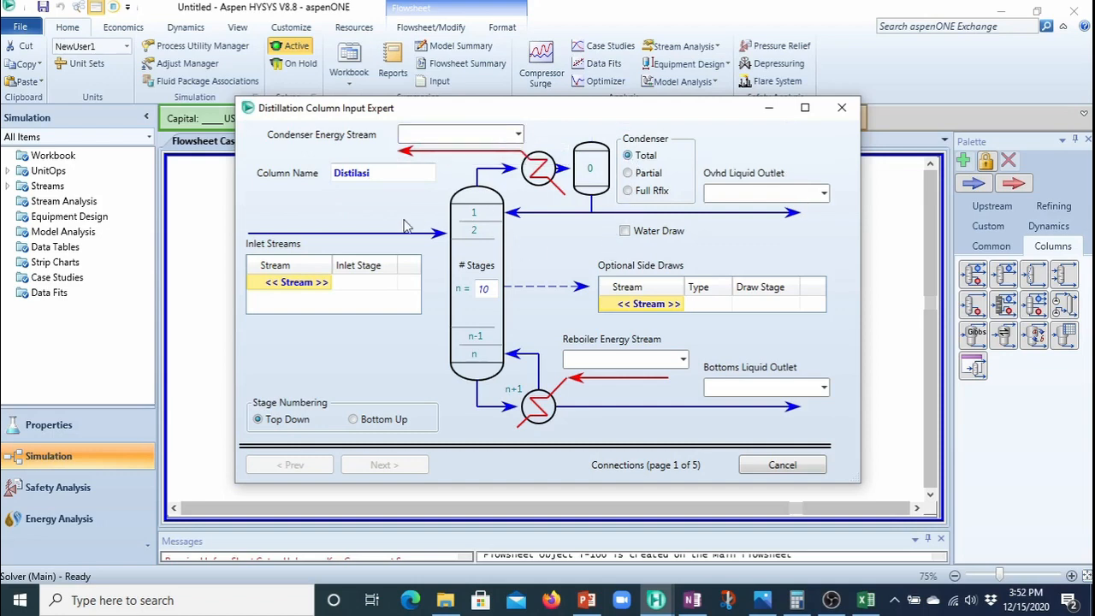
Connect the column's material streams: inlet Feed, overhead liquid outlet D and bottoms liquid outlet B
left_click(327, 284)
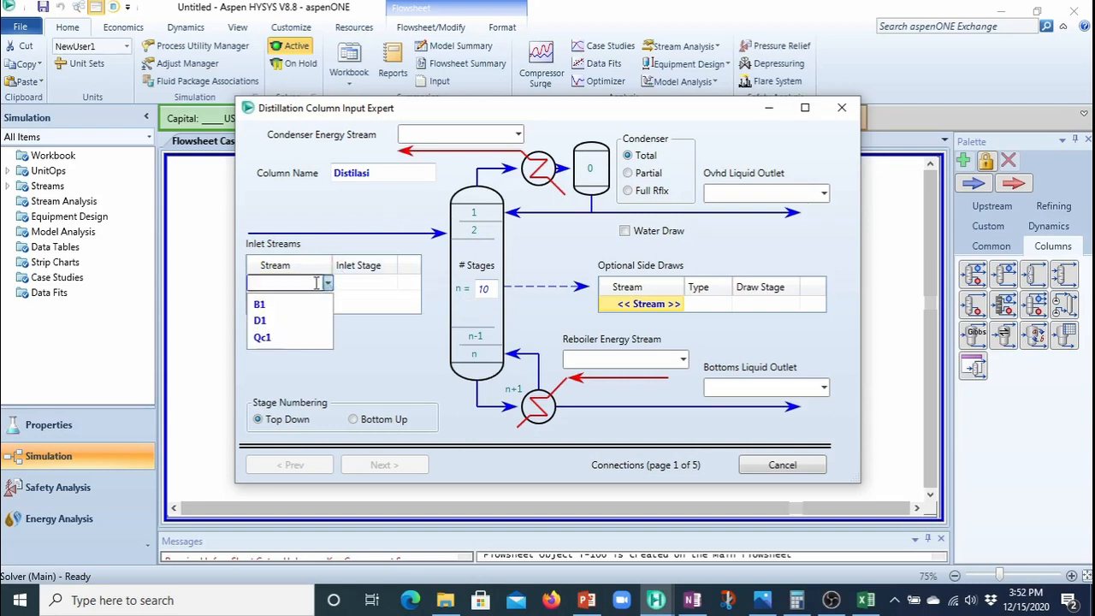
type("Feed")
left_click(738, 195)
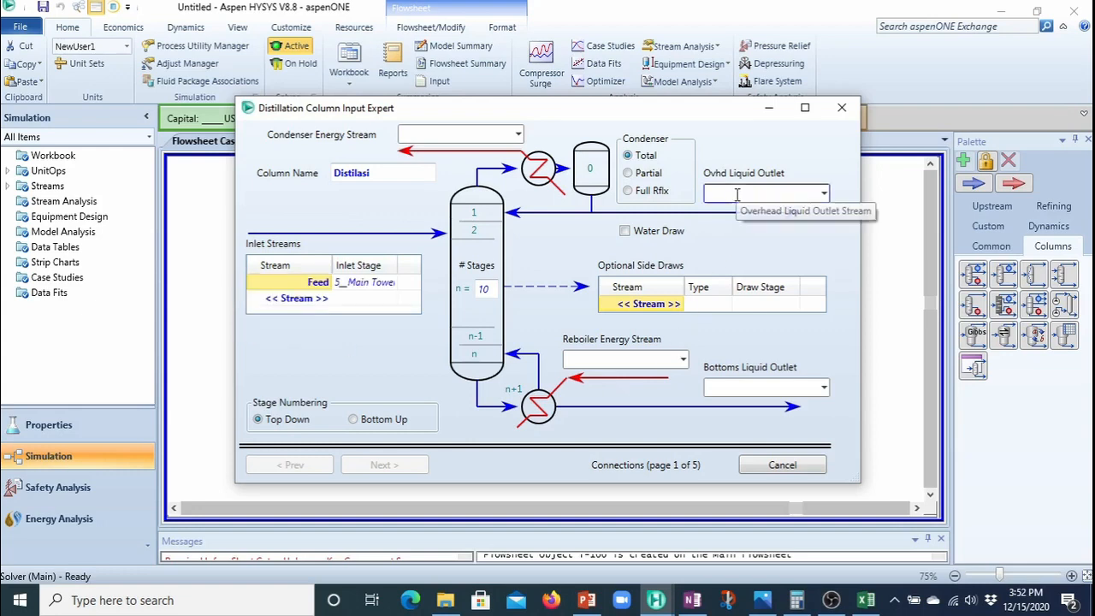
type("D")
left_click(753, 388)
type("B")
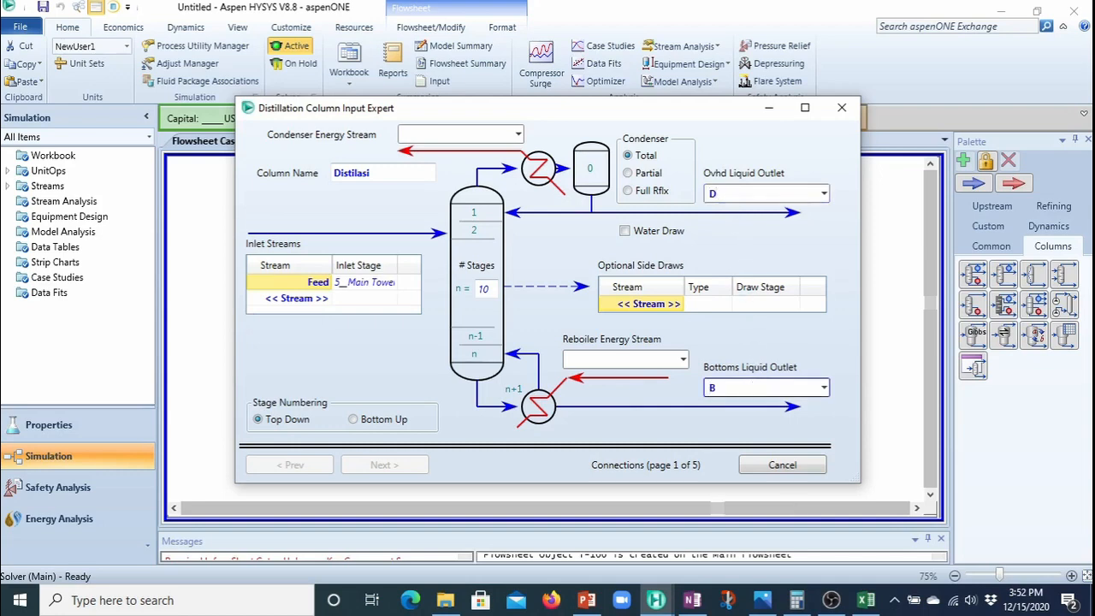
Assign Qr as the reboiler energy stream and Qc as the condenser energy stream
left_click(586, 358)
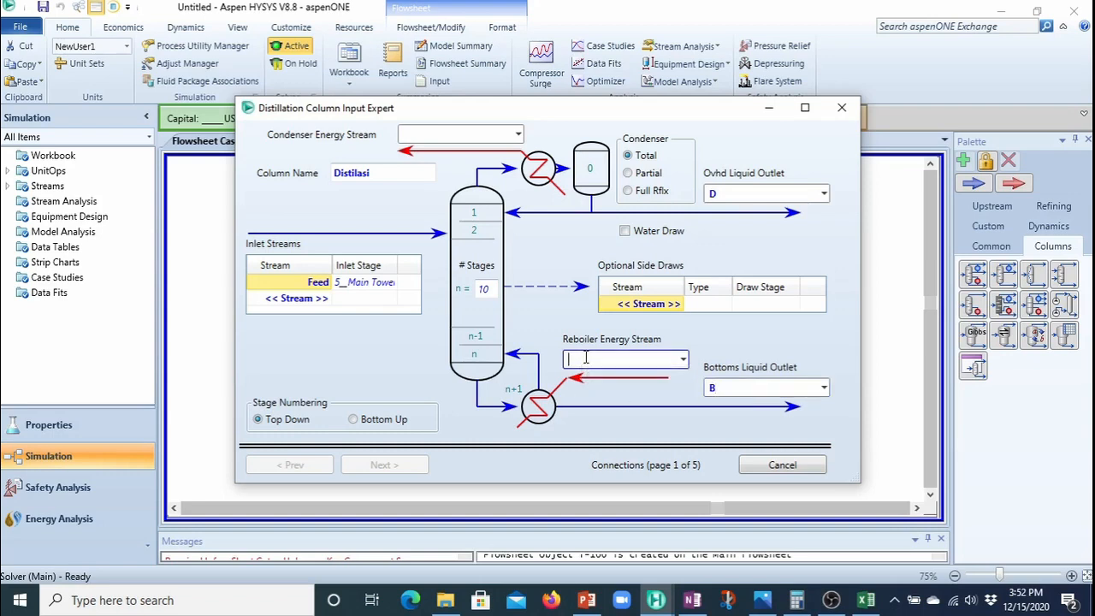
type("Qr")
left_click(454, 135)
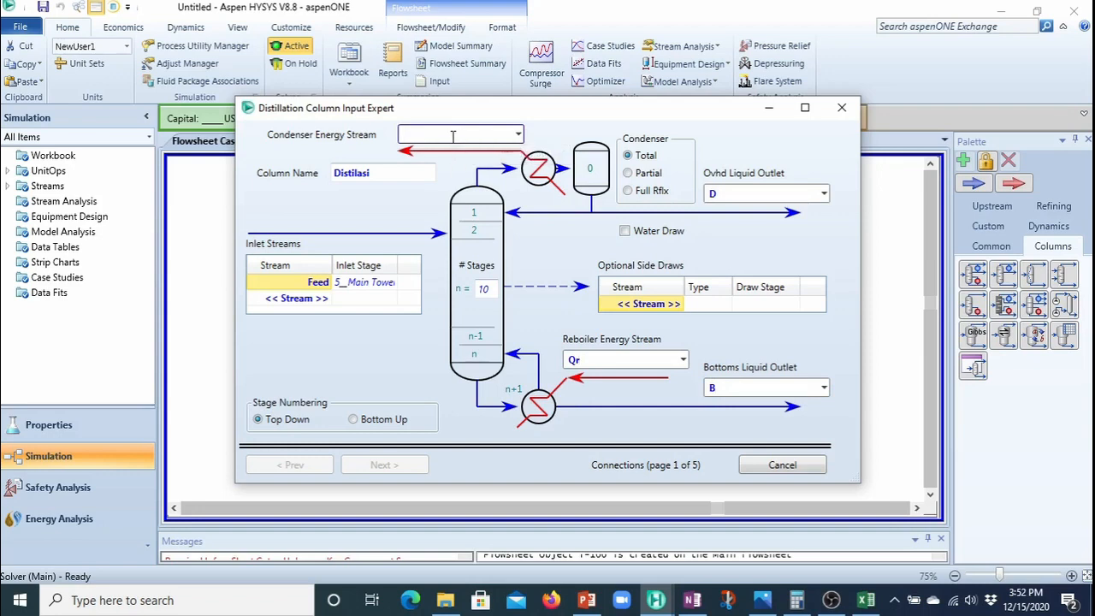
type("Qc")
left_click(425, 355)
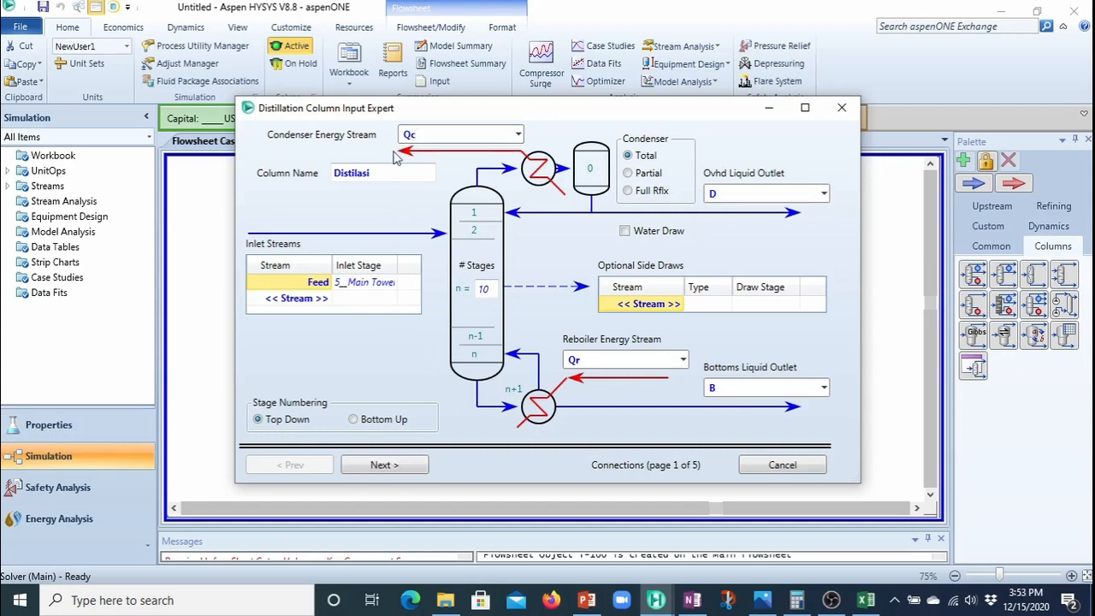
Leave the column setup and check the shortcut column's actual number of trays and optimal feed stage
left_click_drag(447, 115, 552, 117)
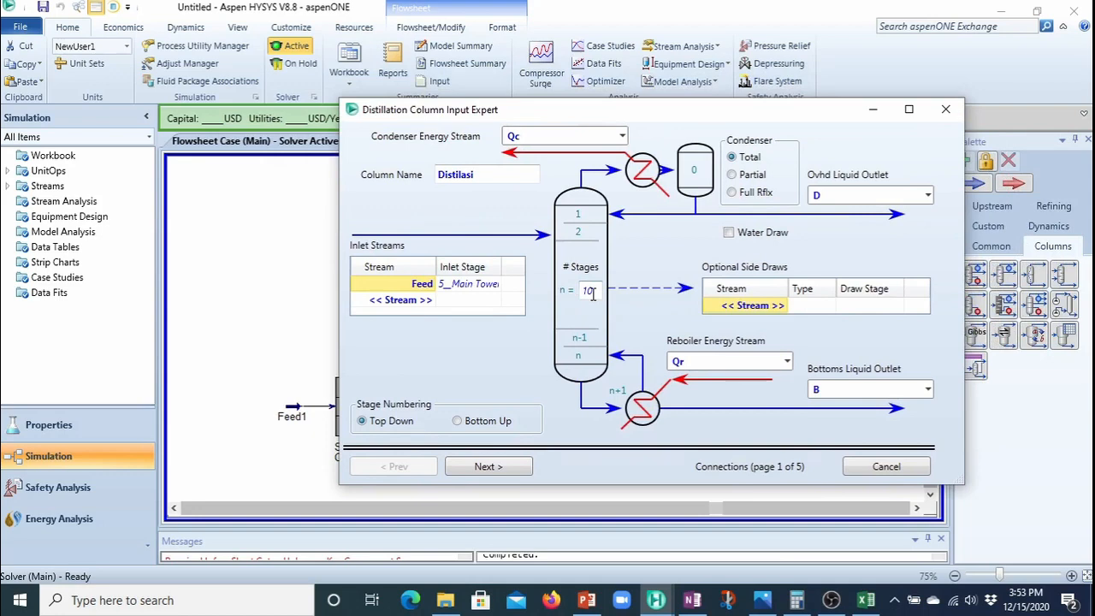
left_click(947, 116)
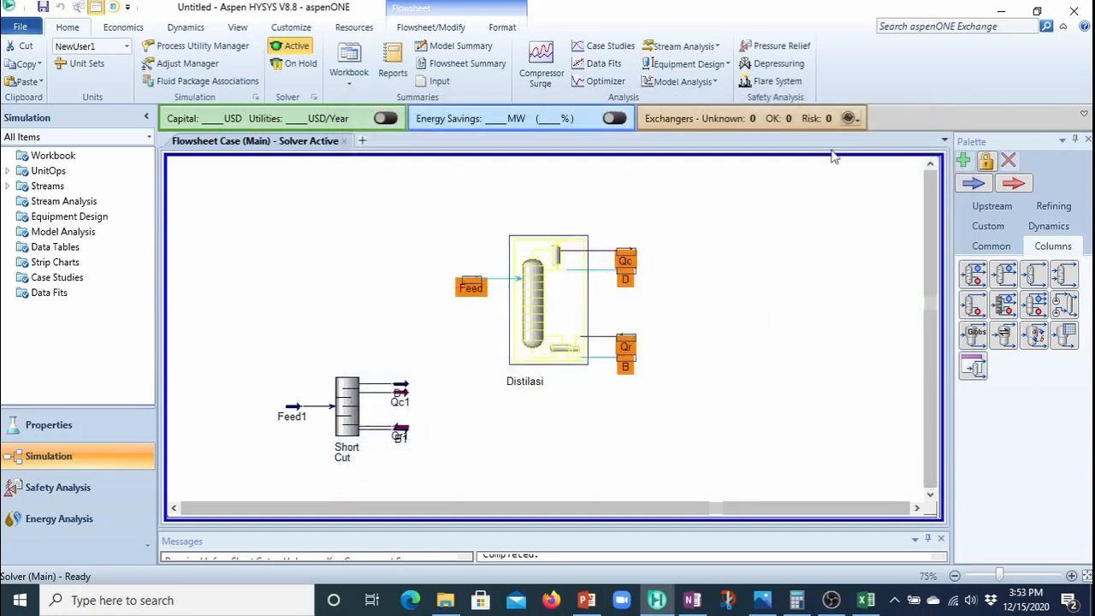
double_click(342, 405)
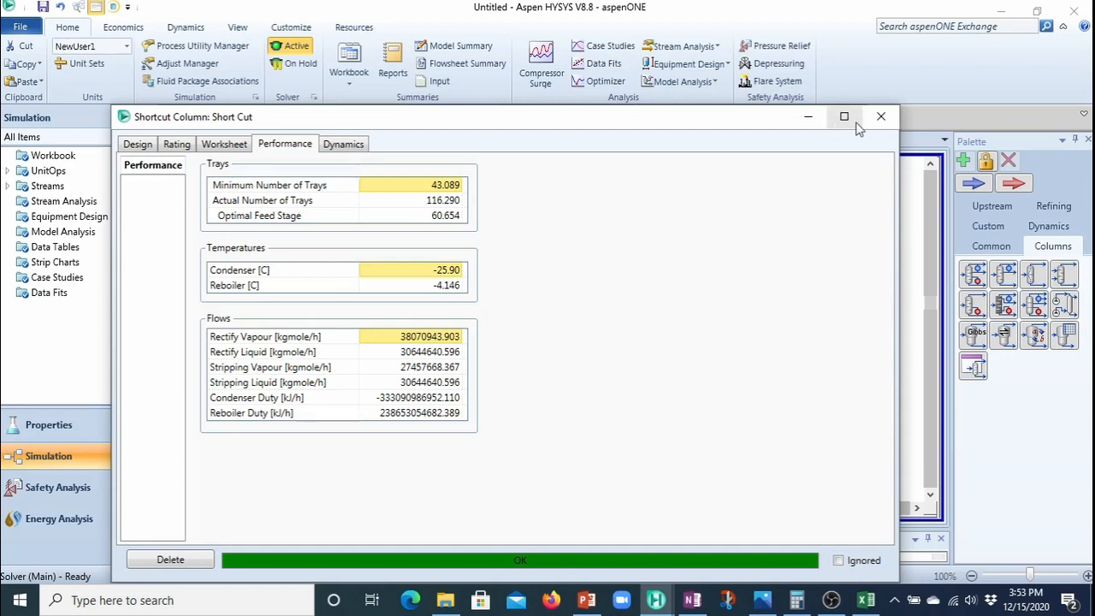
left_click(881, 116)
Reopen the Distilasi column setup, set the number of stages to 117 and feed the inlet stream at stage 61__Main Tower
double_click(573, 298)
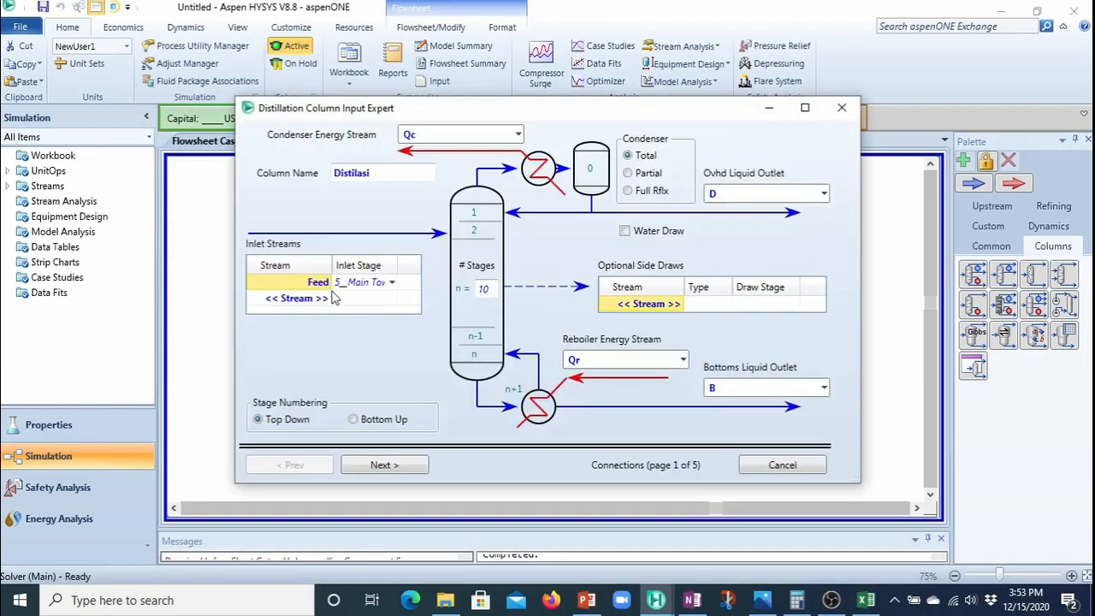
left_click(486, 298)
key("BackSpace")
type("17")
left_click(359, 291)
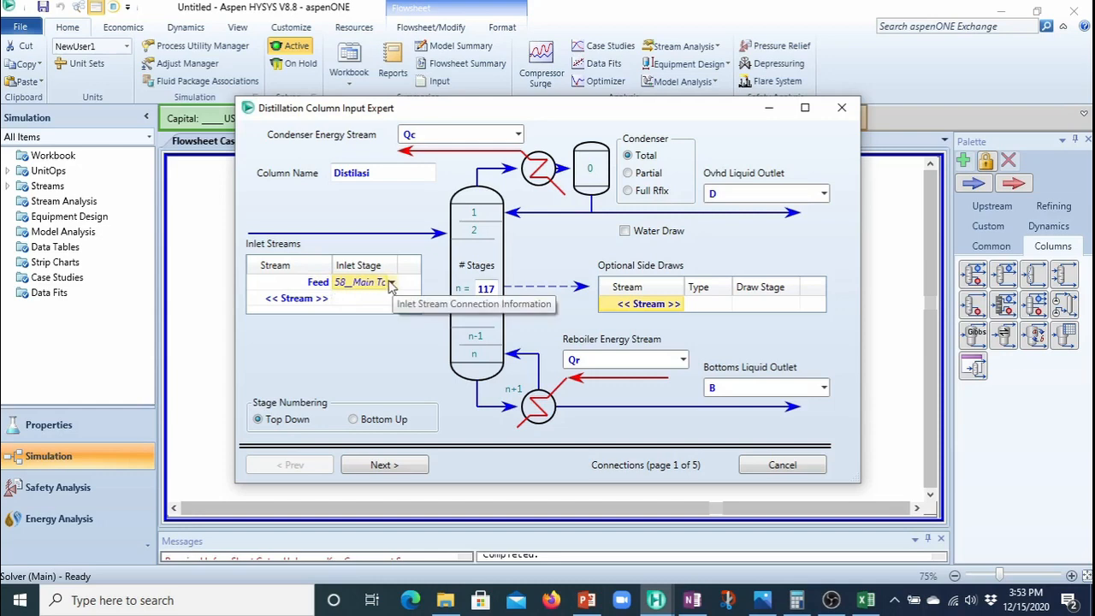
left_click(391, 284)
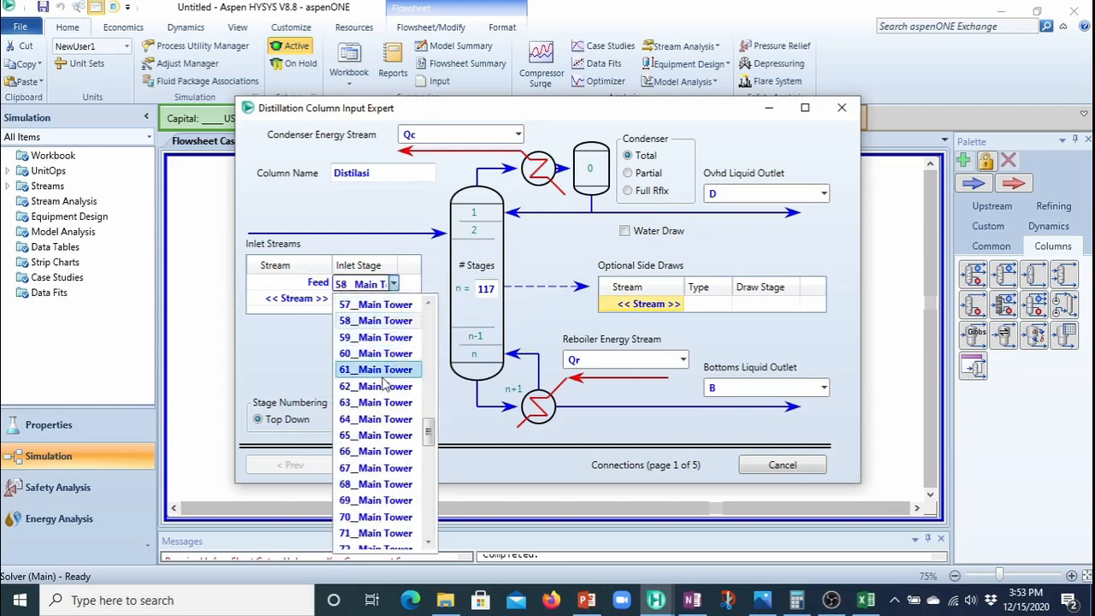
left_click(385, 370)
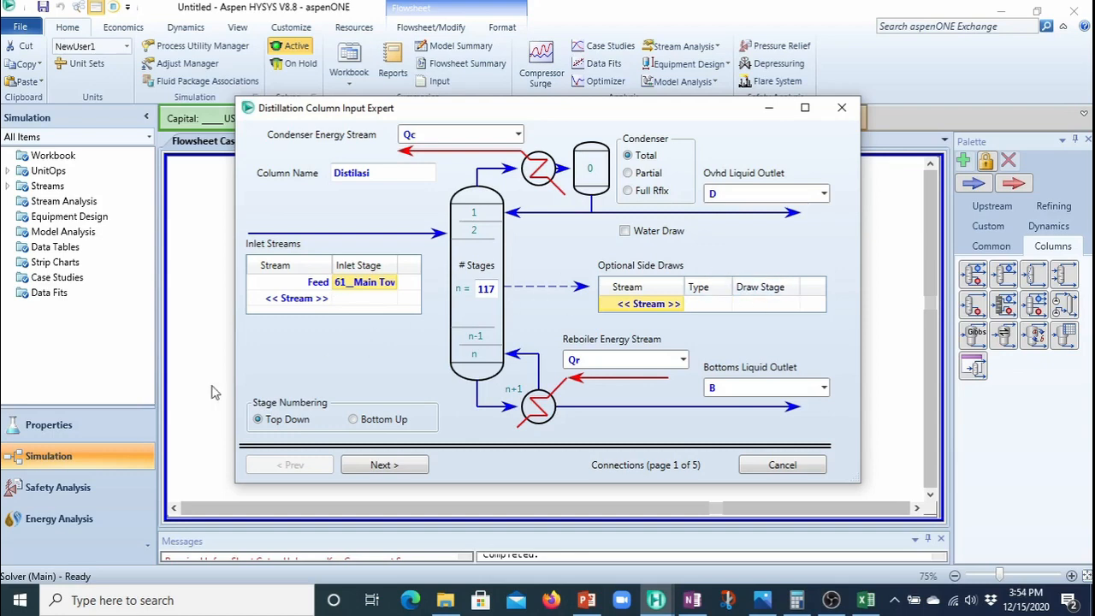
Accept the once-through regular Hysys reboiler and set the condenser pressure to 300 psig
left_click(397, 466)
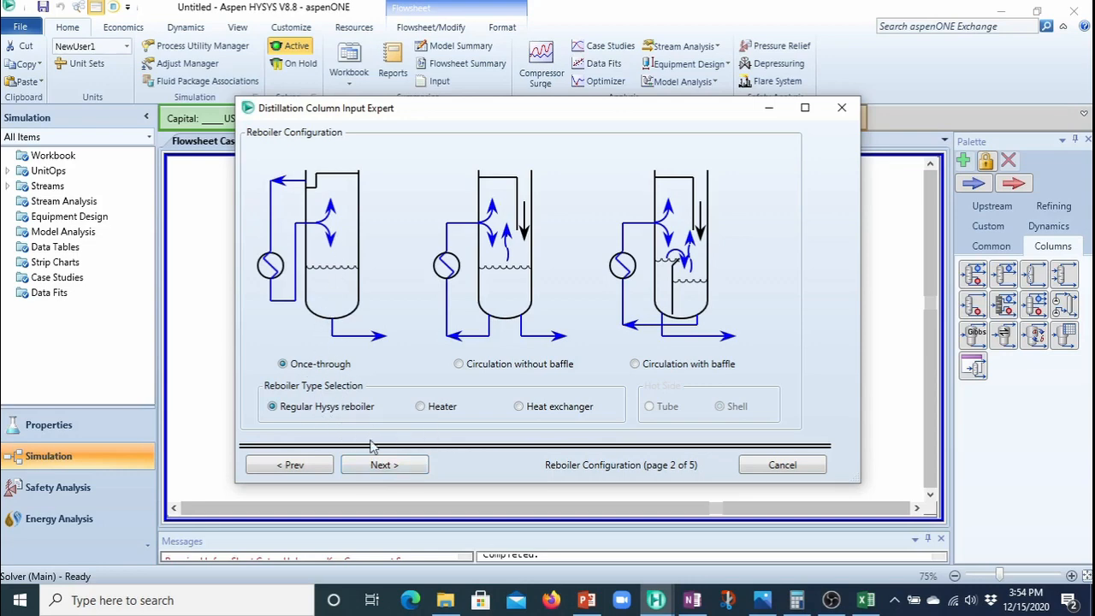
left_click(384, 466)
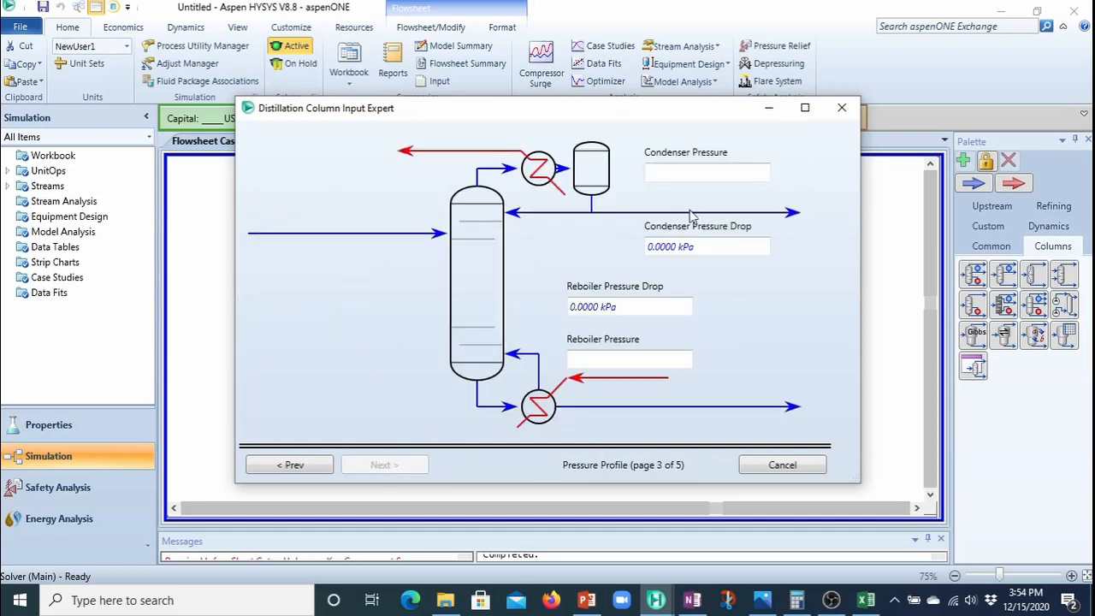
left_click(709, 170)
type("300")
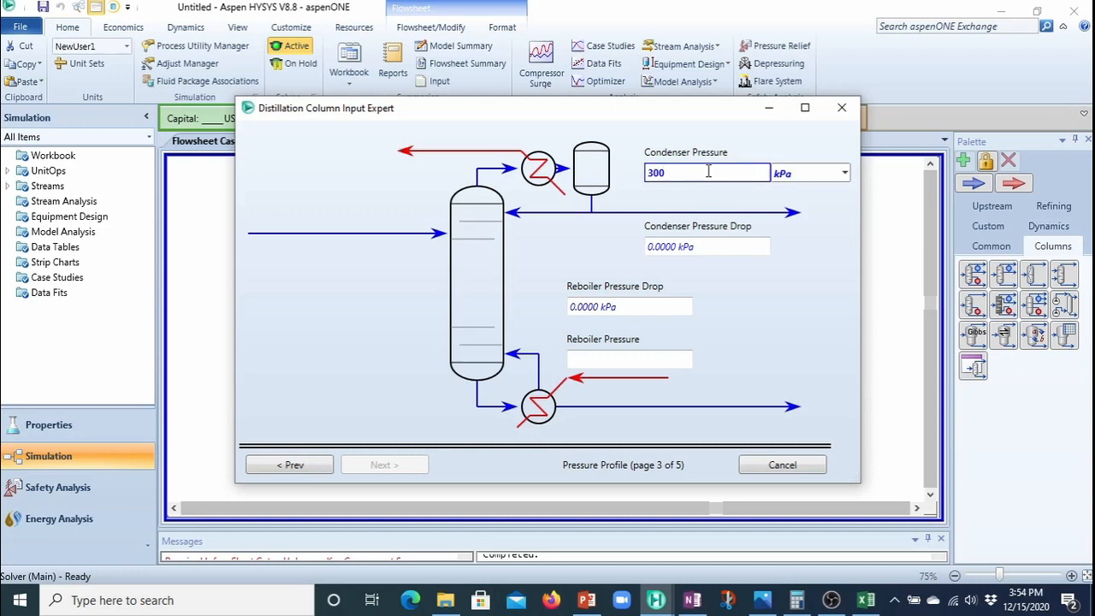
left_click(845, 172)
left_click_drag(853, 274, 864, 373)
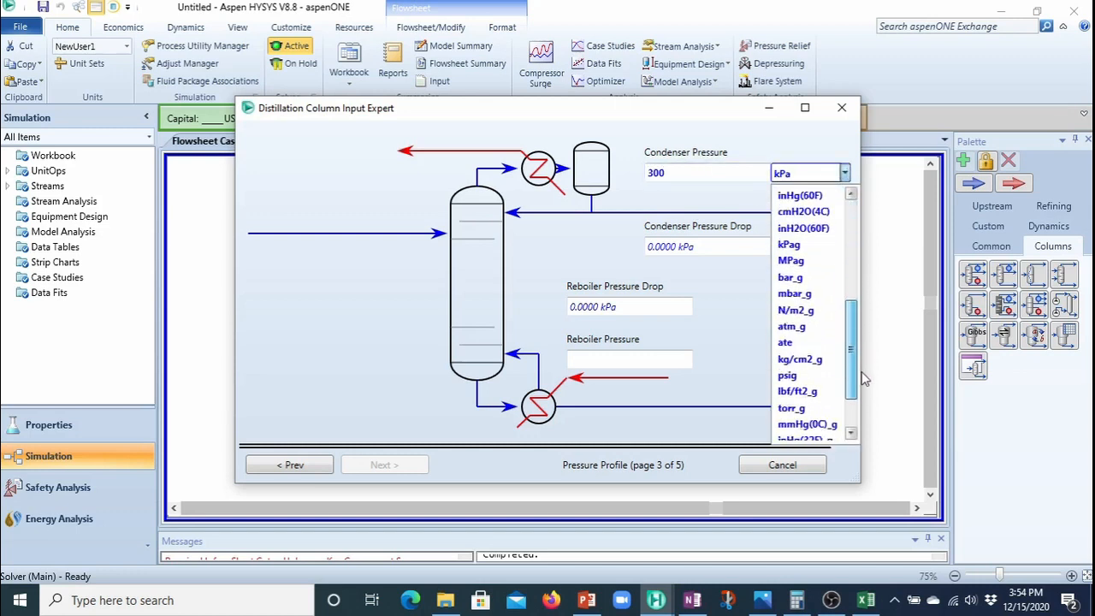
left_click(827, 383)
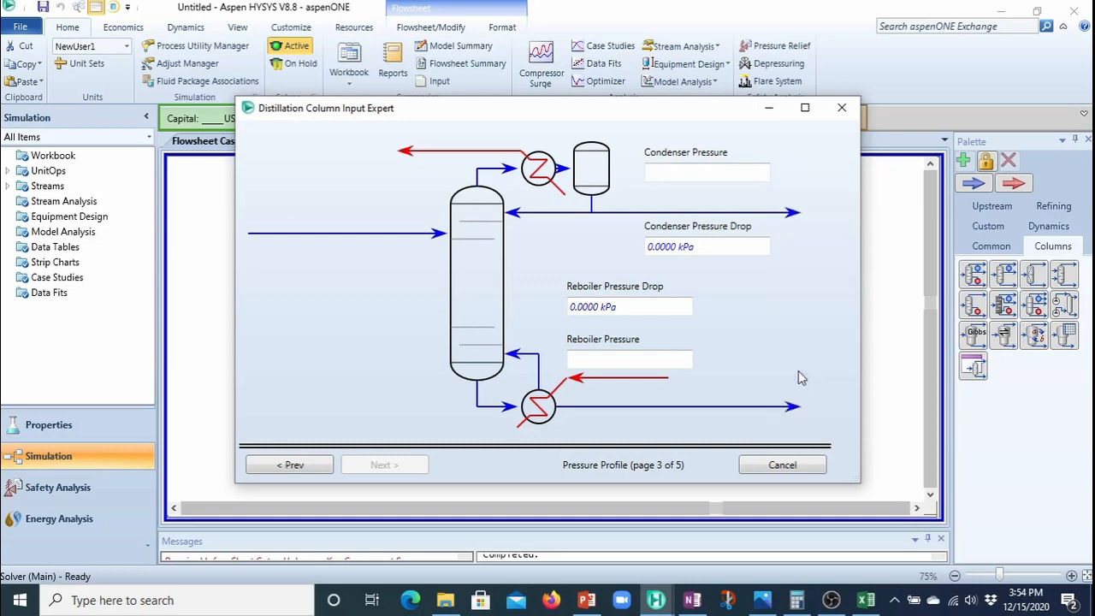
Set the reboiler pressure to 300 psig
left_click(608, 358)
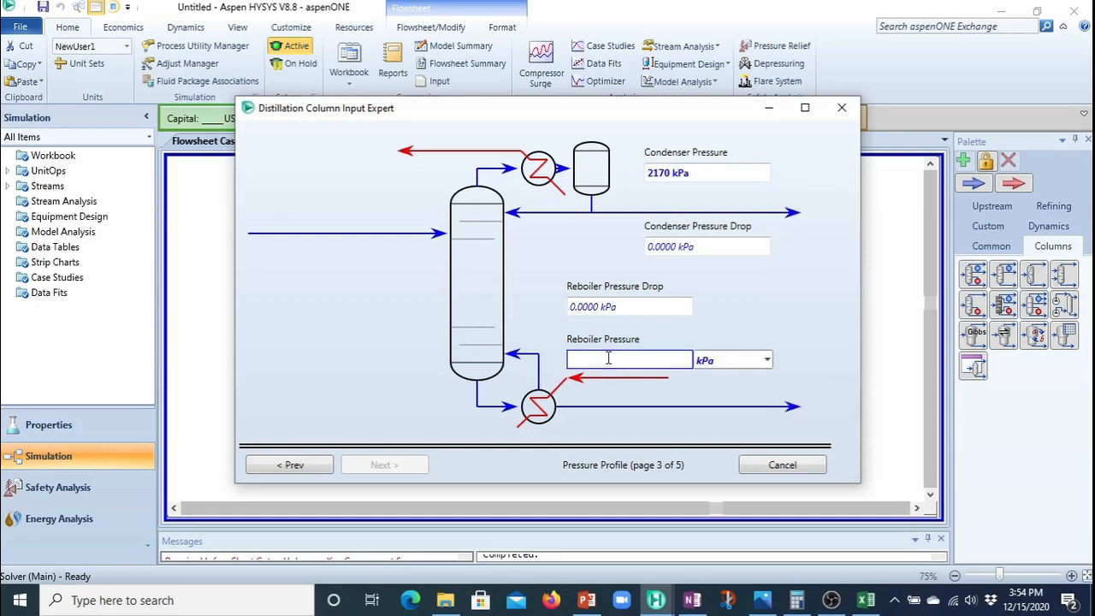
type("300")
left_click(768, 361)
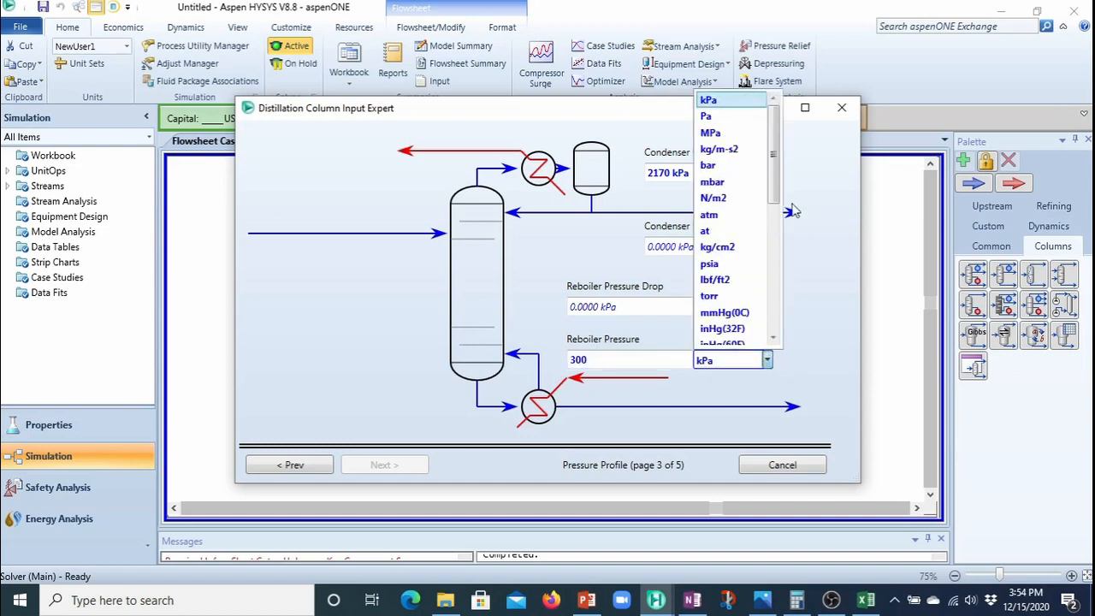
left_click_drag(780, 167, 781, 265)
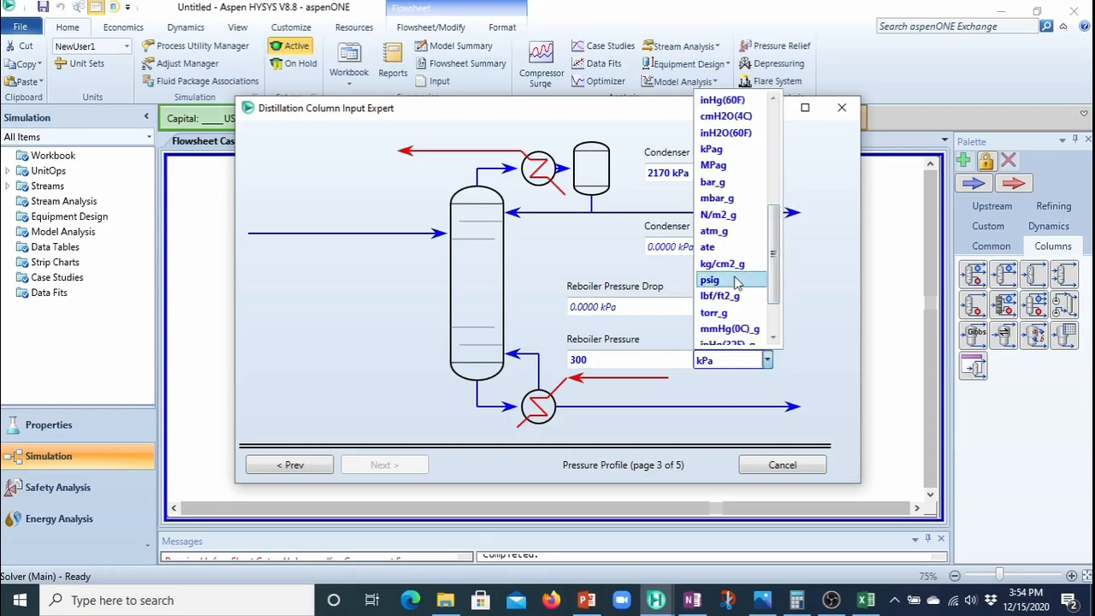
left_click(729, 280)
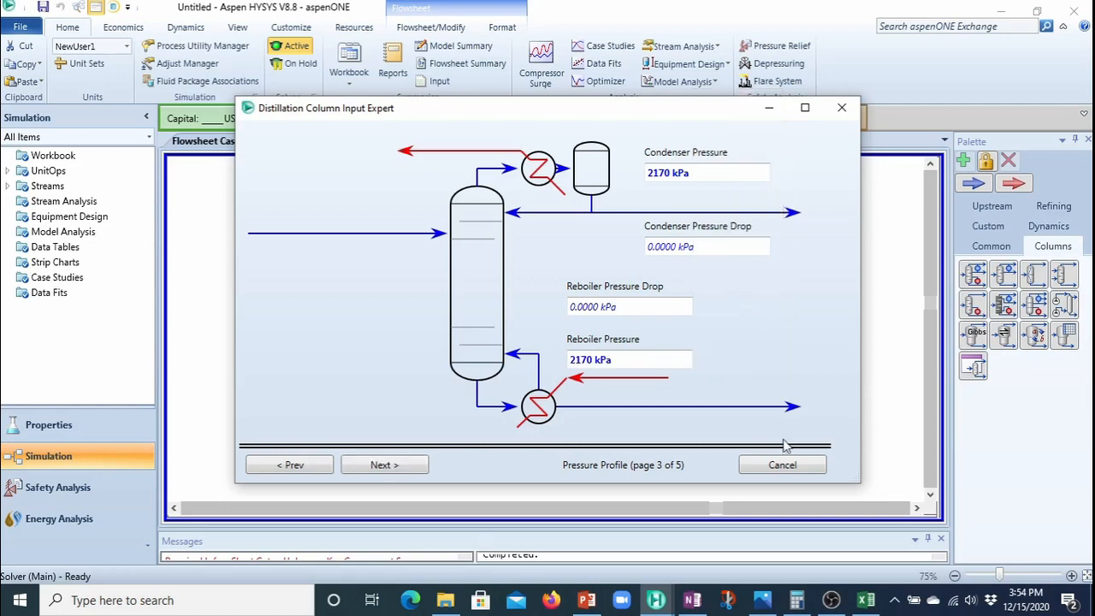
Finish the column setup with the temperature estimates and specifications left blank, and open the Distilasi column's Monitor page
left_click(407, 468)
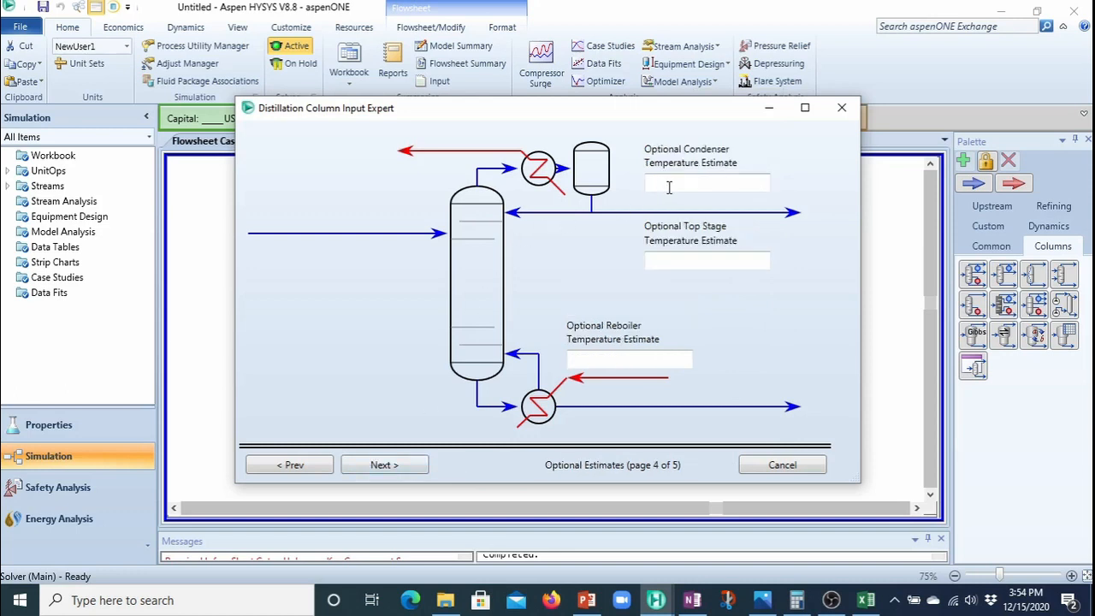
left_click(416, 472)
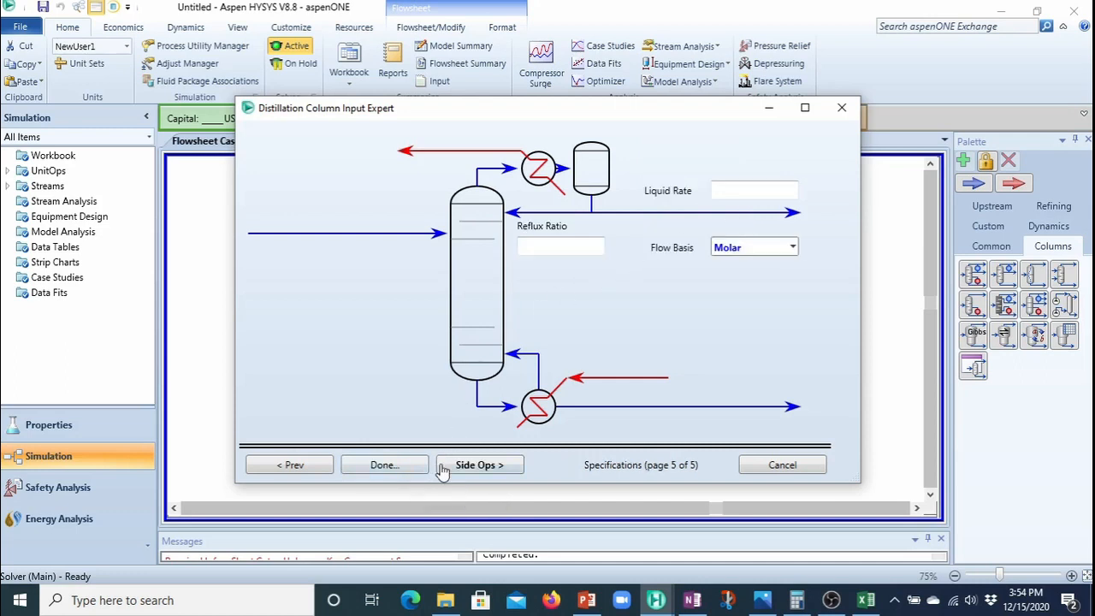
left_click(403, 471)
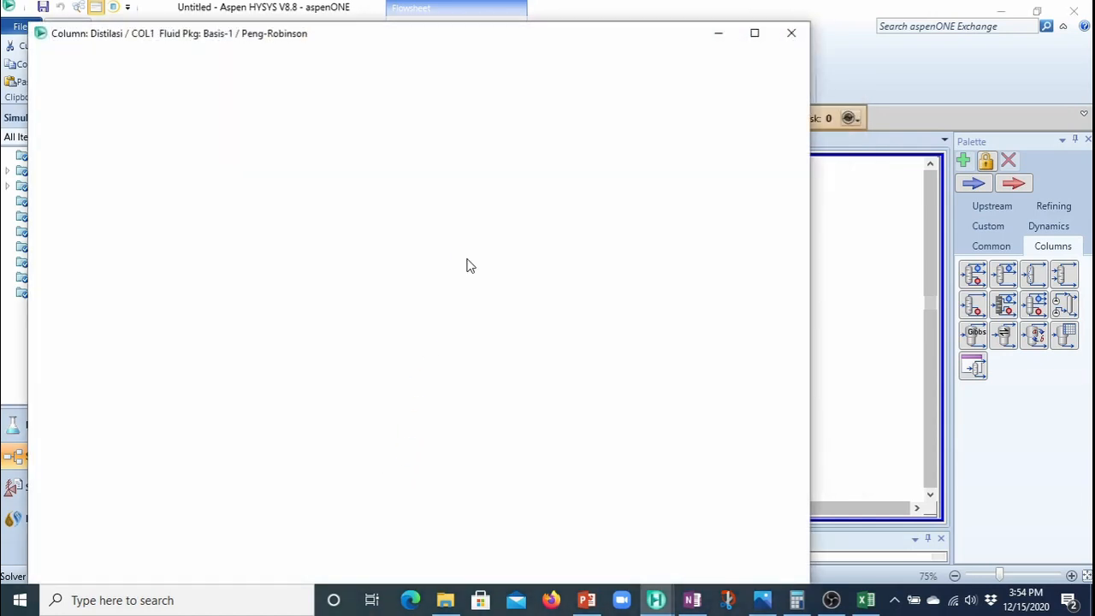
left_click_drag(455, 33, 571, 12)
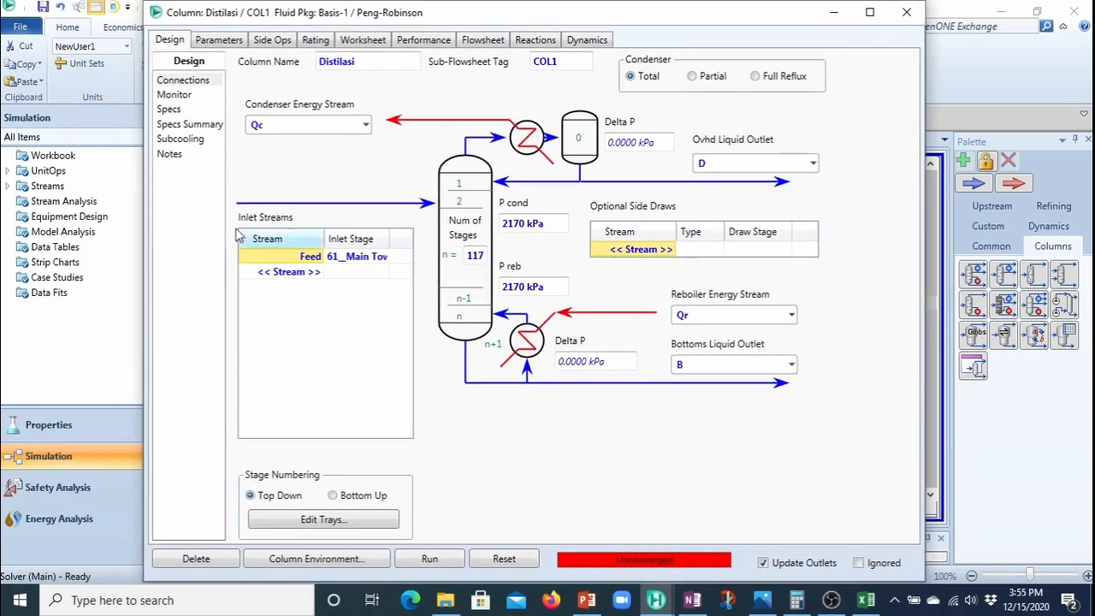
left_click(178, 96)
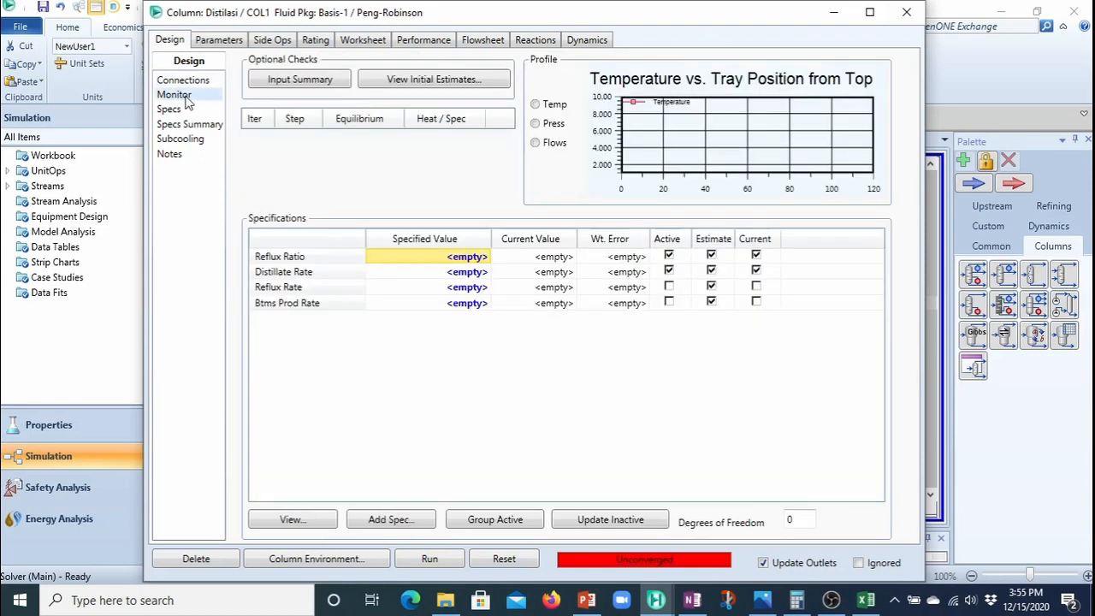
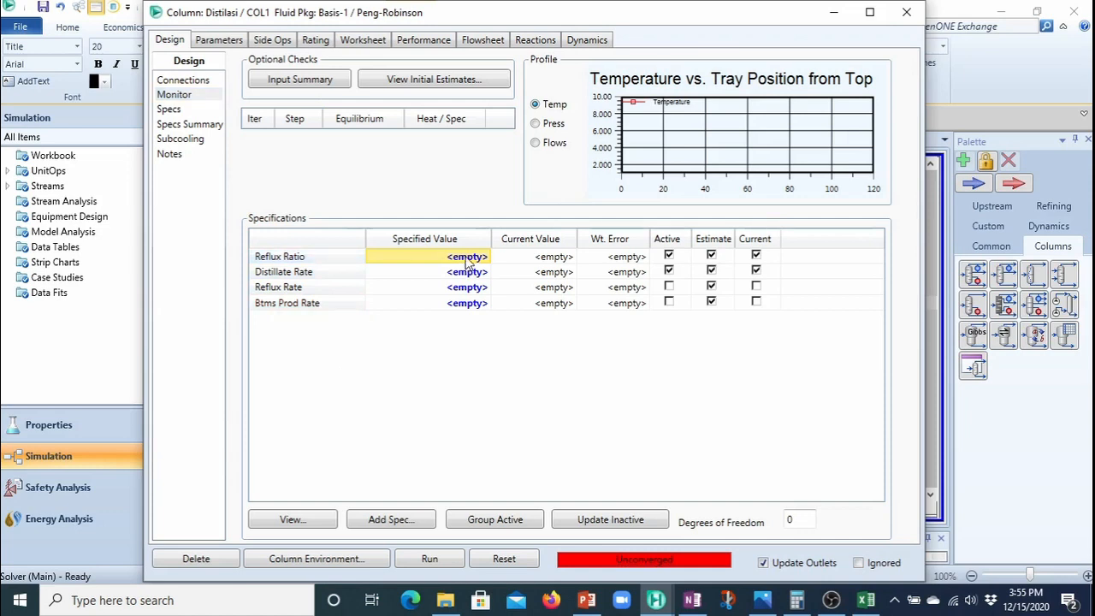
Set the Reflux Ratio specification to 4.1265, taking the value from the Calculator result
left_click(468, 262)
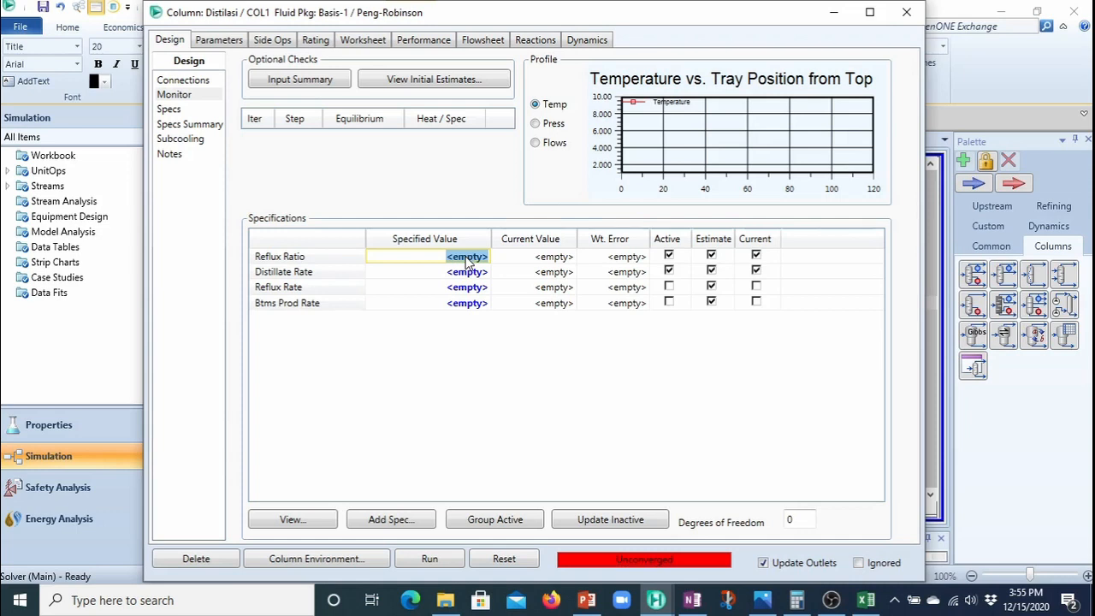
type("4")
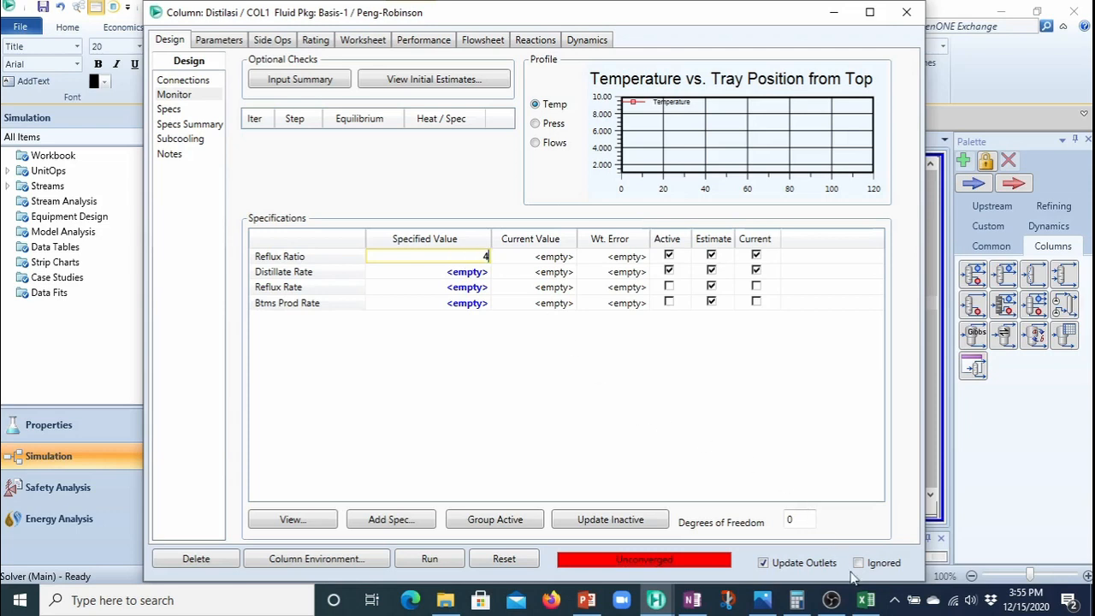
left_click(798, 601)
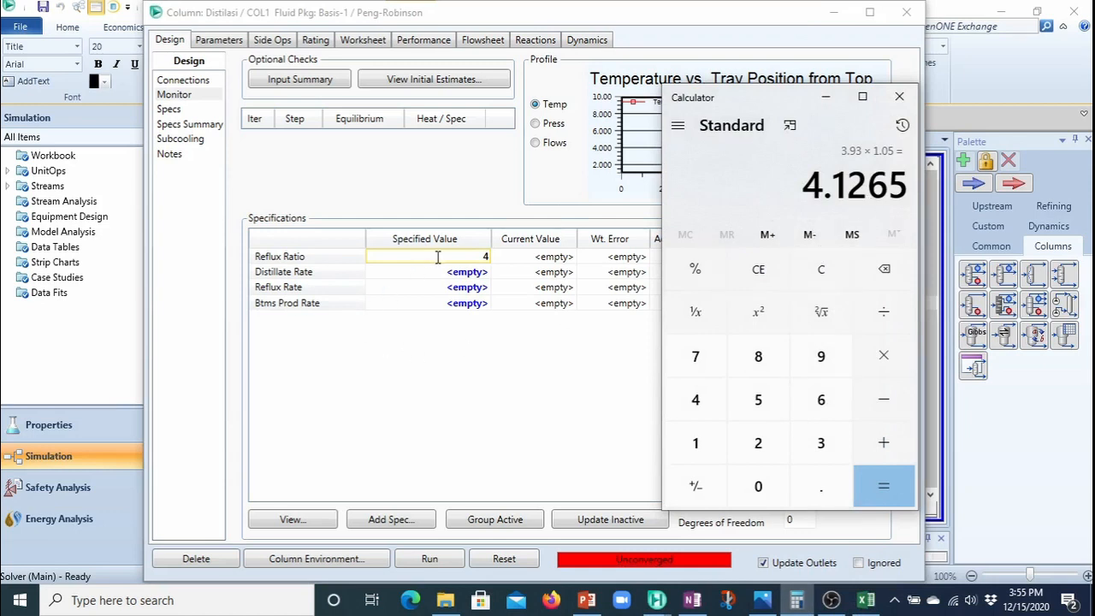
left_click(478, 258)
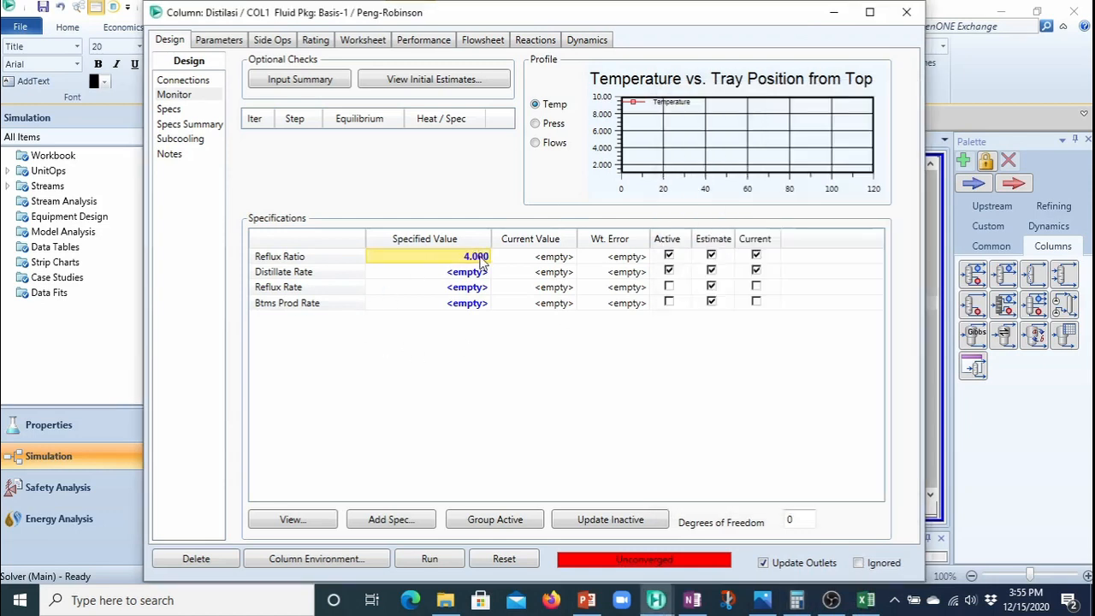
type("4.1265")
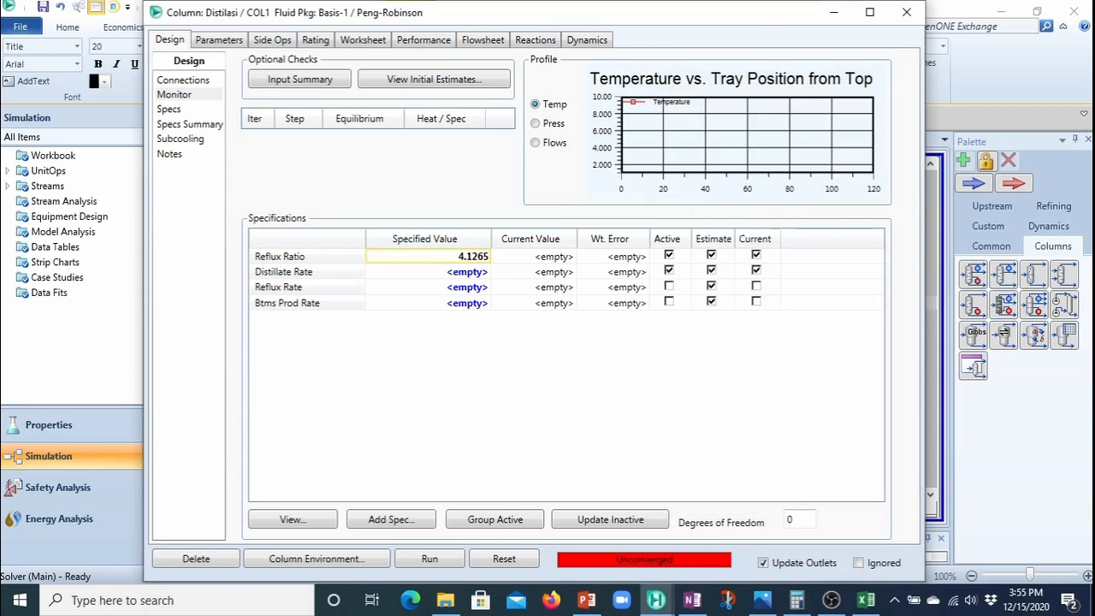
key("Return")
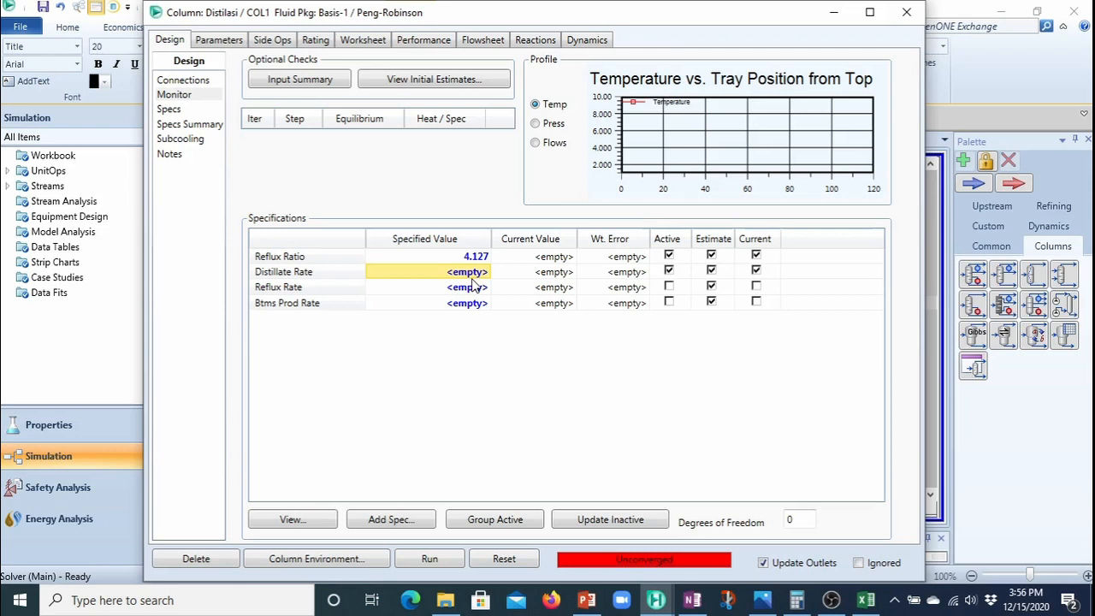
type("5")
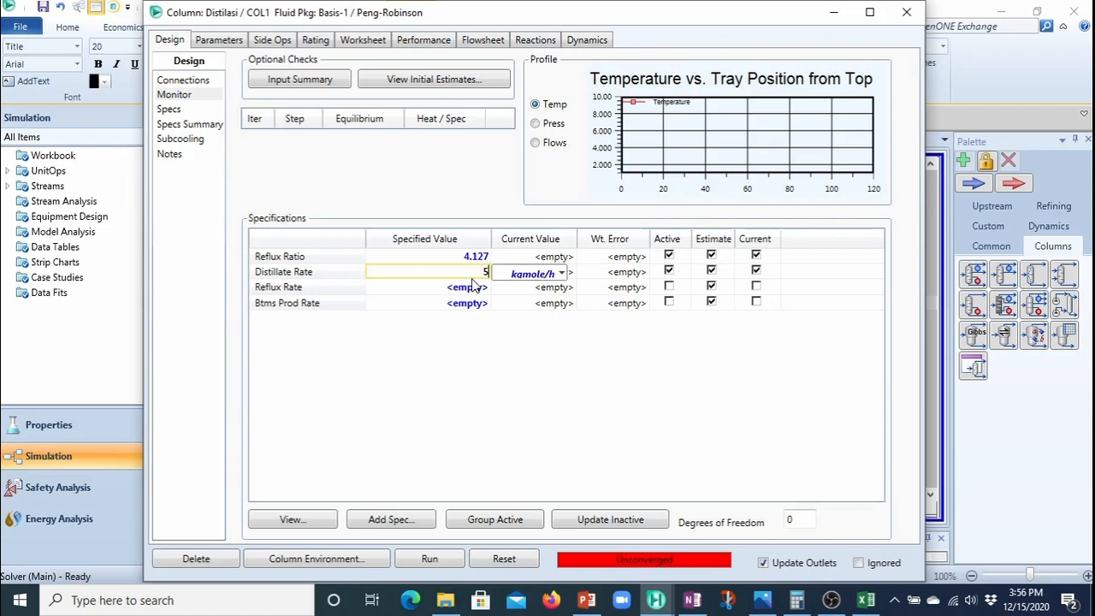
type("e")
type("6")
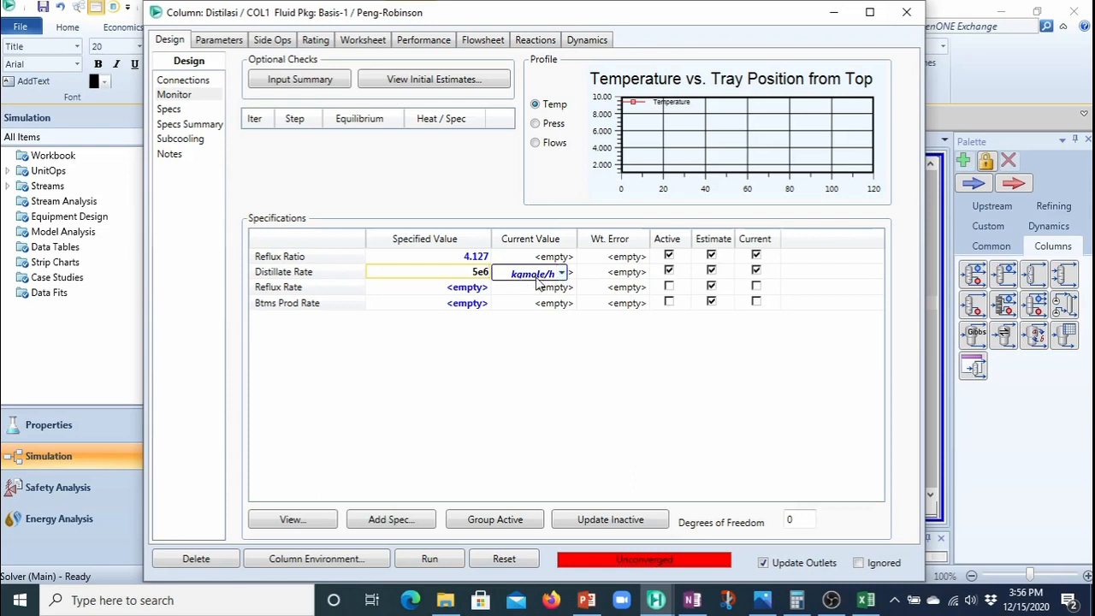
left_click(454, 332)
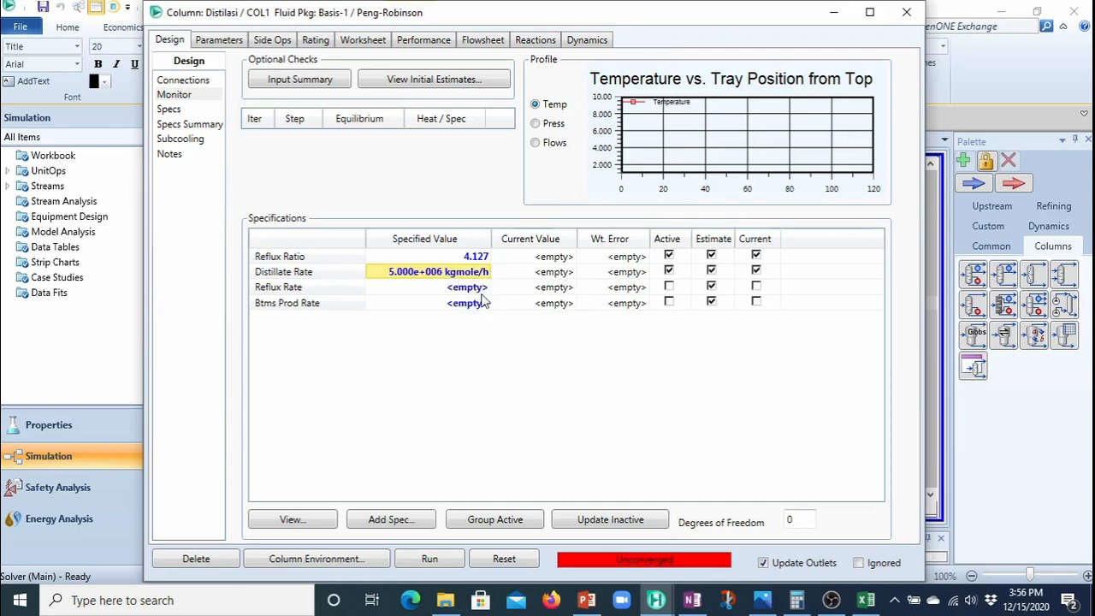
key("Delete")
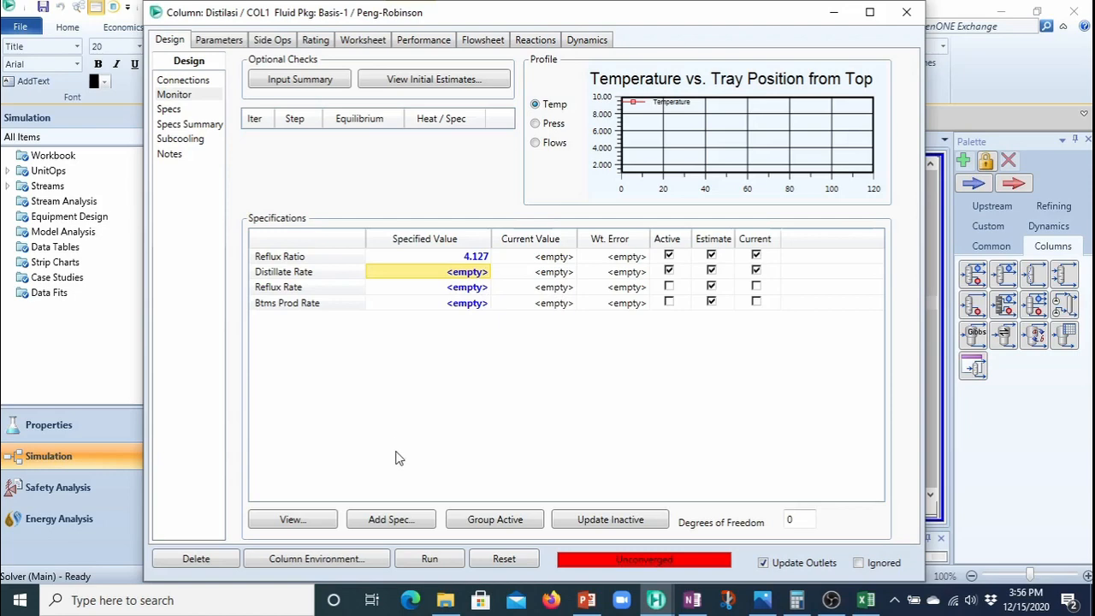
Add a Column Component Flow specification and name it Laju Distilat
left_click(405, 522)
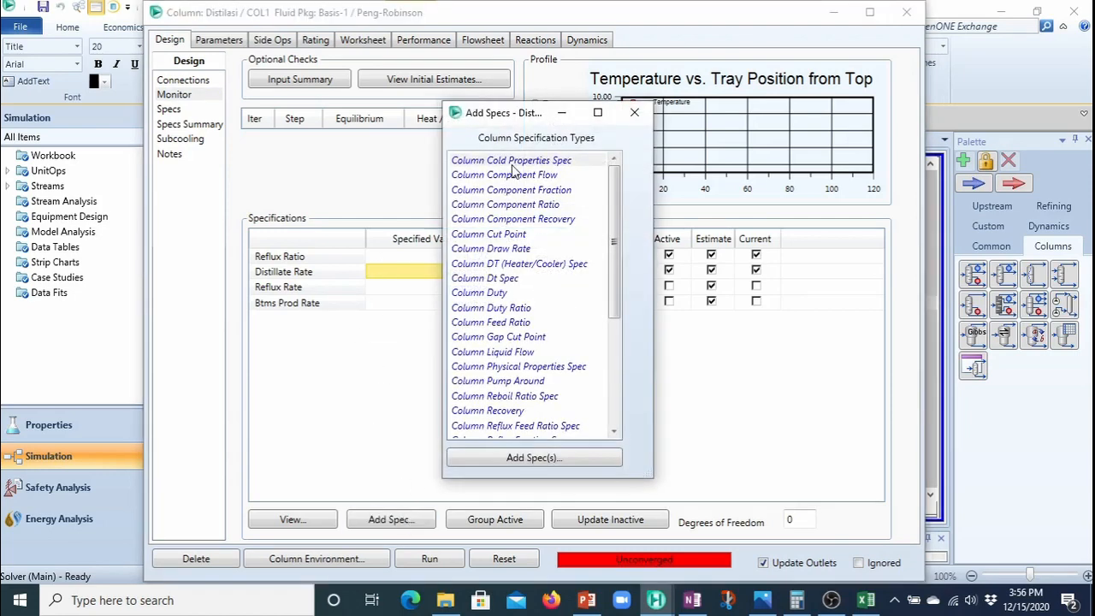
left_click(559, 176)
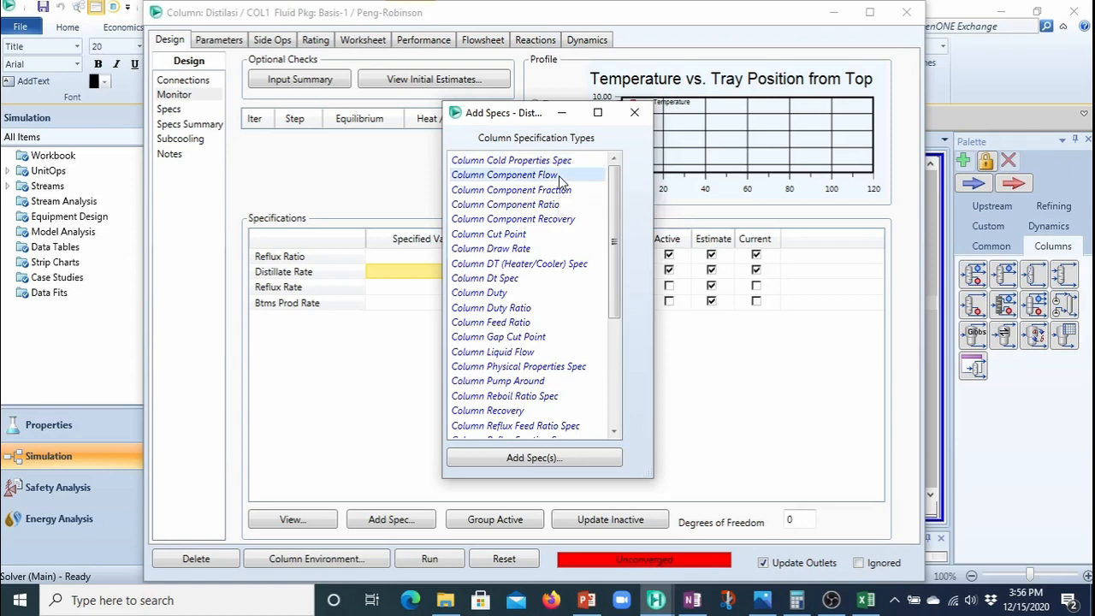
left_click(556, 458)
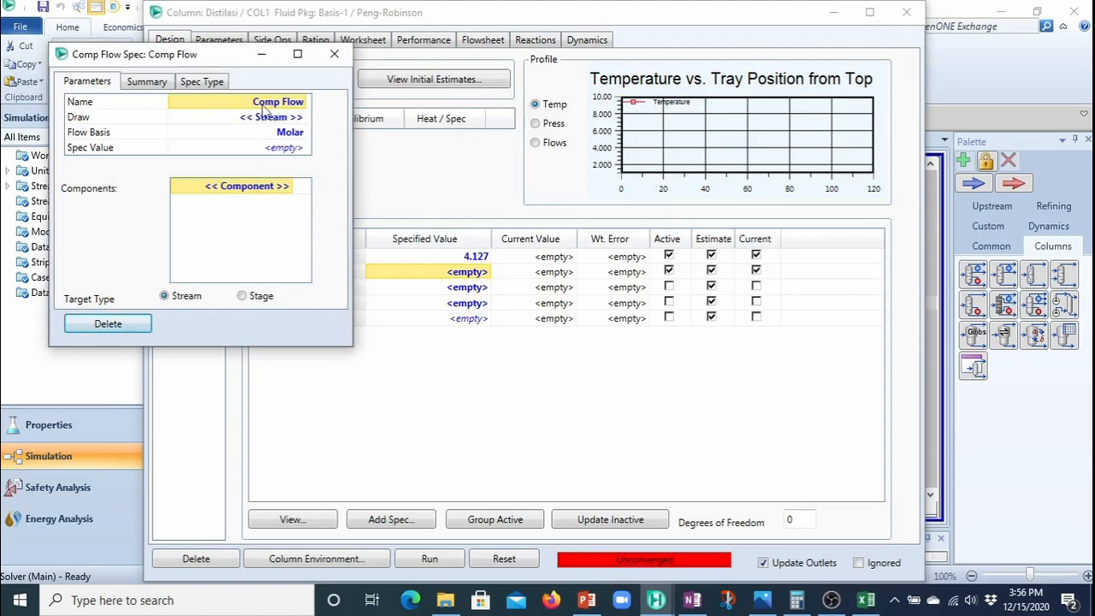
left_click_drag(224, 54, 735, 55)
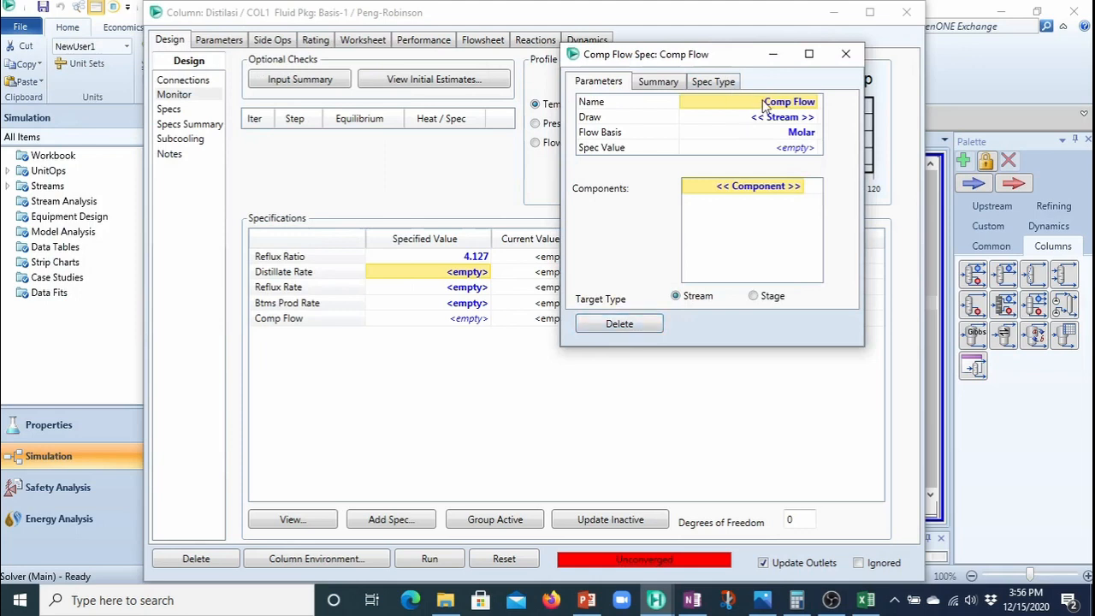
type("Laju")
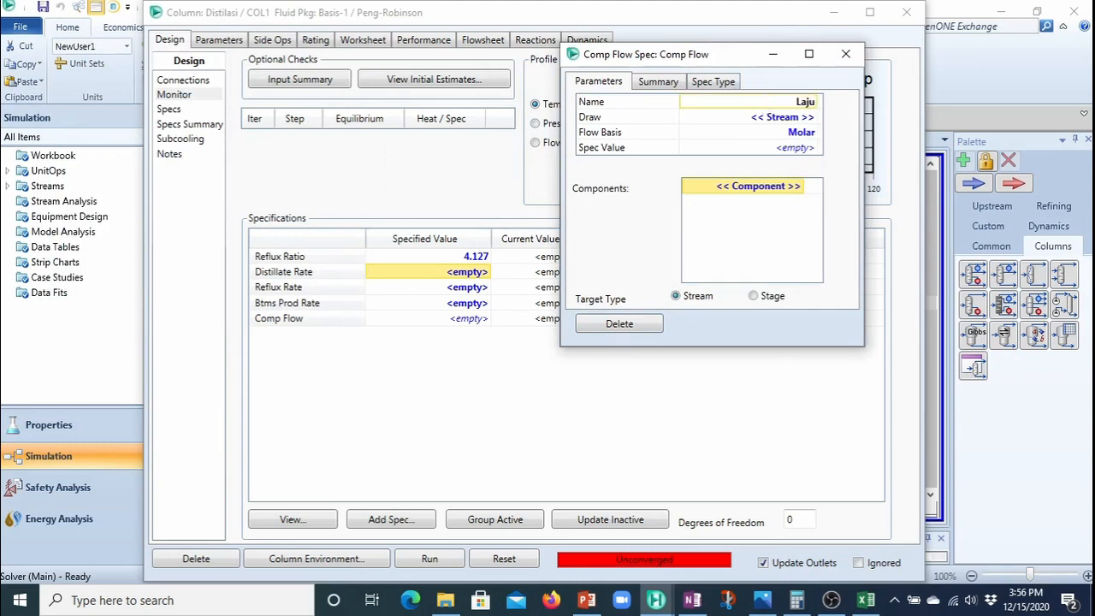
type(" Distilat")
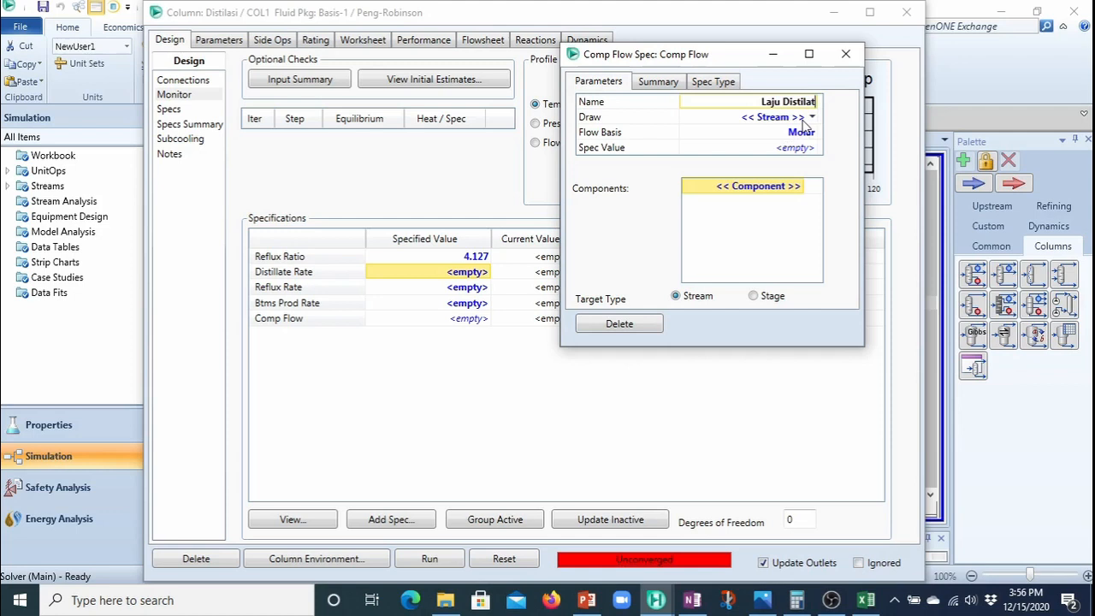
left_click(813, 134)
left_click(814, 134)
left_click(813, 134)
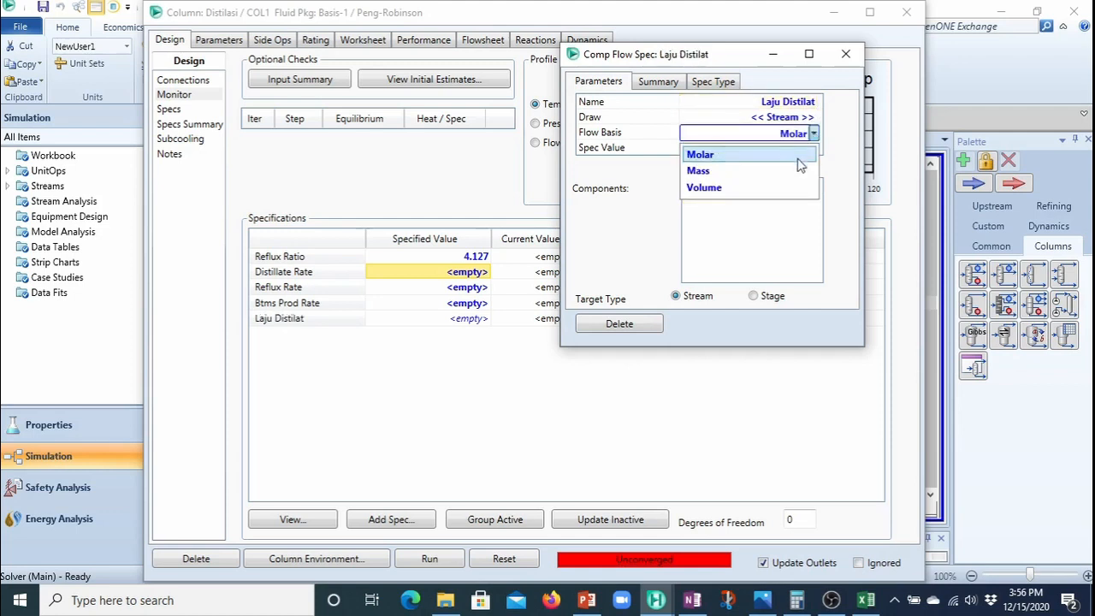
left_click(791, 172)
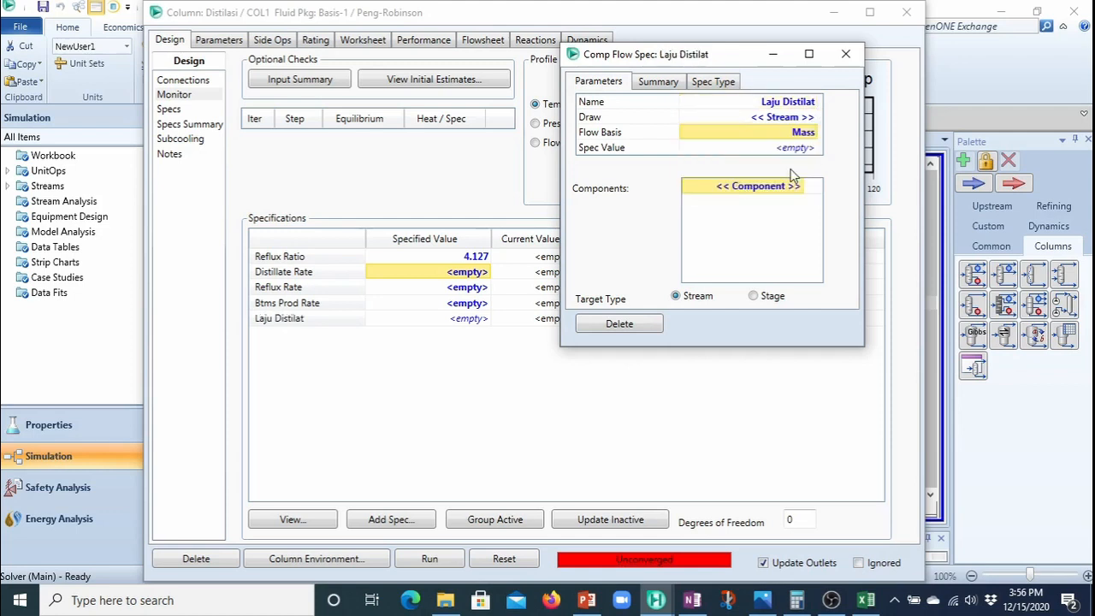
left_click(814, 119)
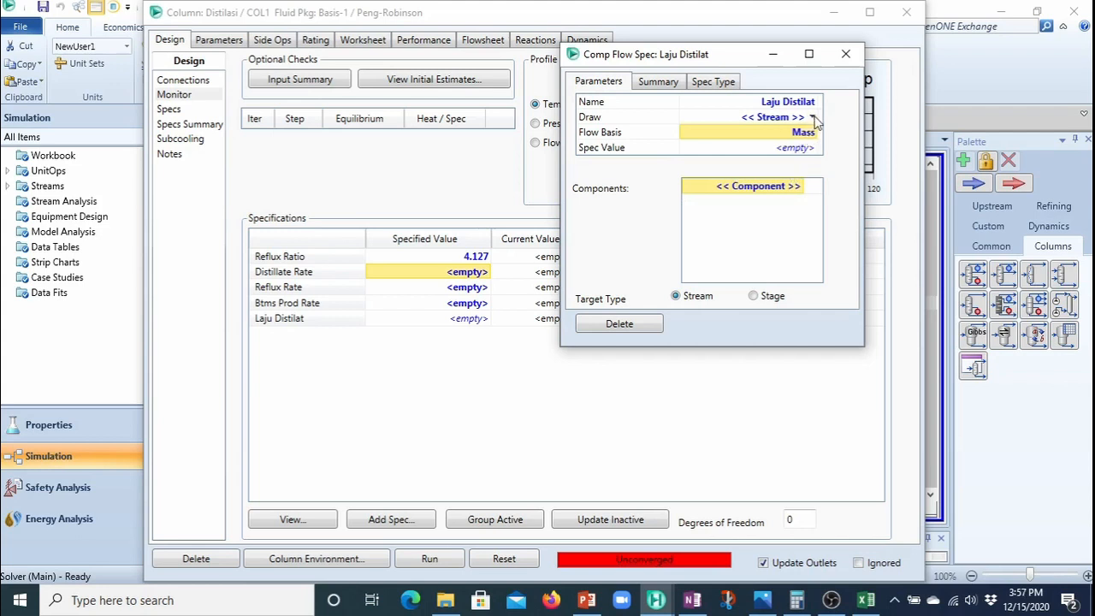
left_click(813, 119)
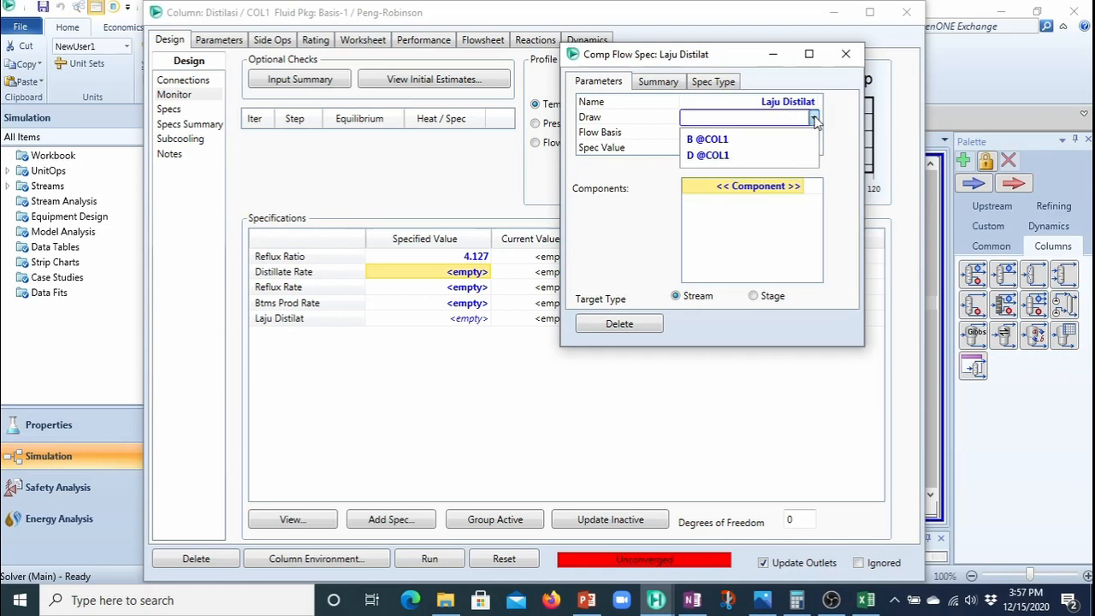
left_click(728, 157)
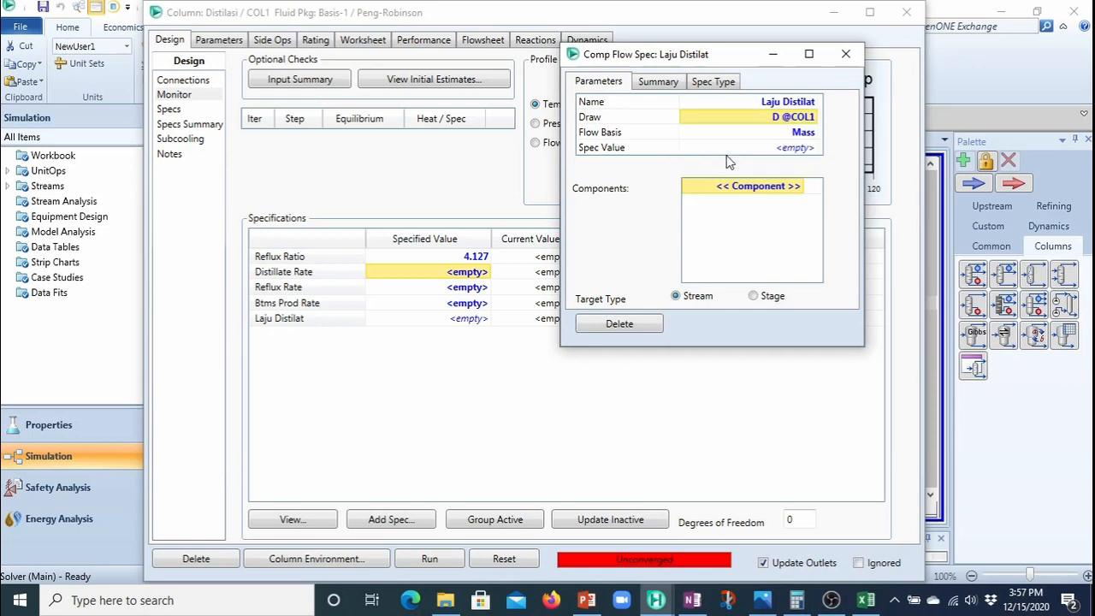
Include Ethylene and Ethane as the components of the Laju Distilat specification
left_click(801, 195)
left_click(799, 188)
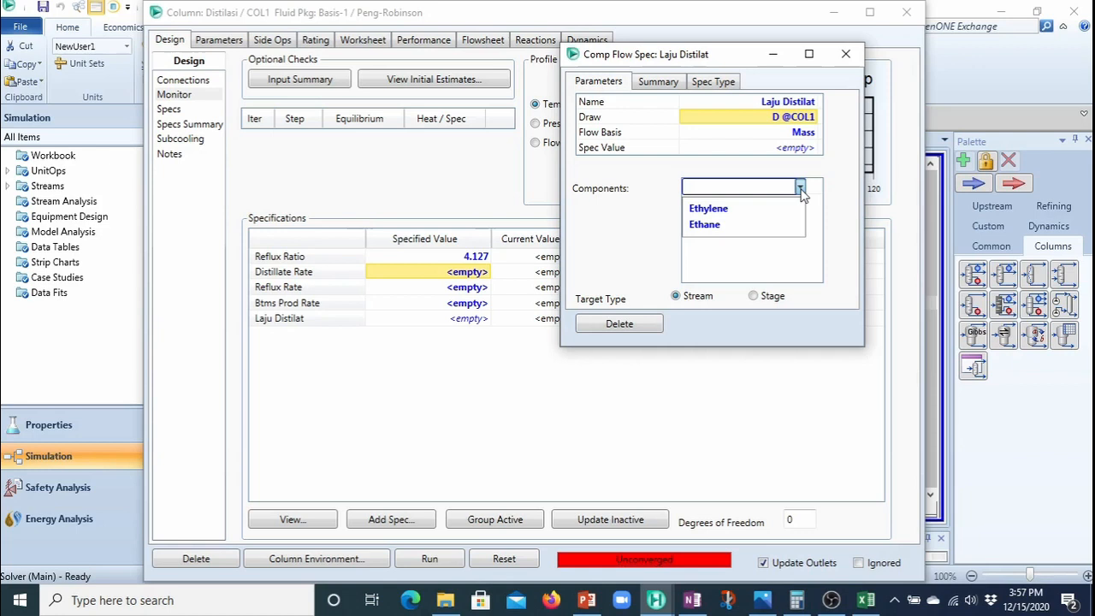
left_click(788, 208)
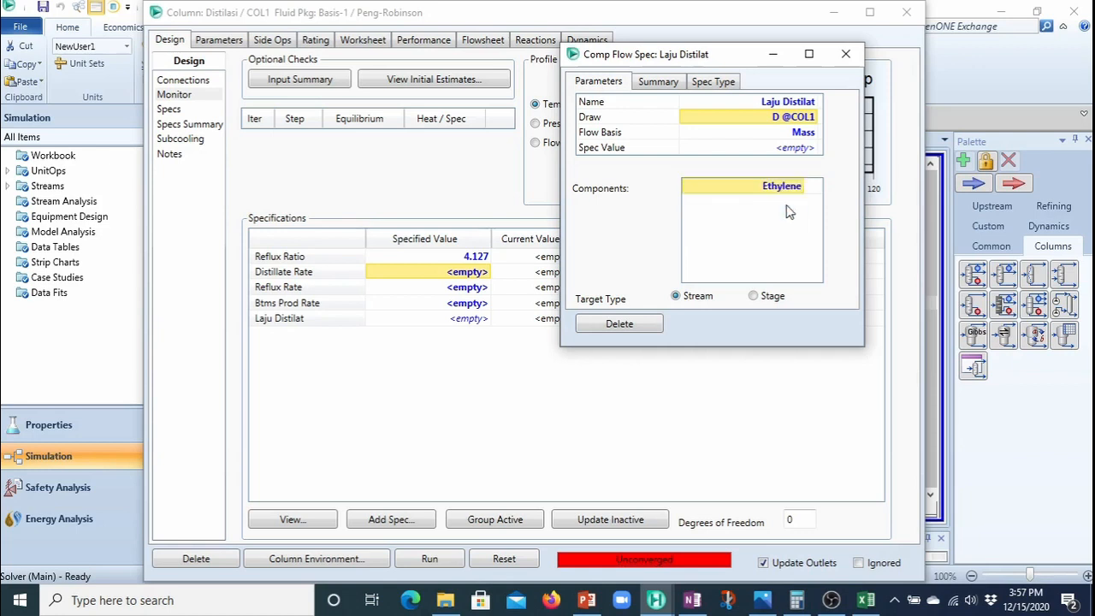
left_click(800, 208)
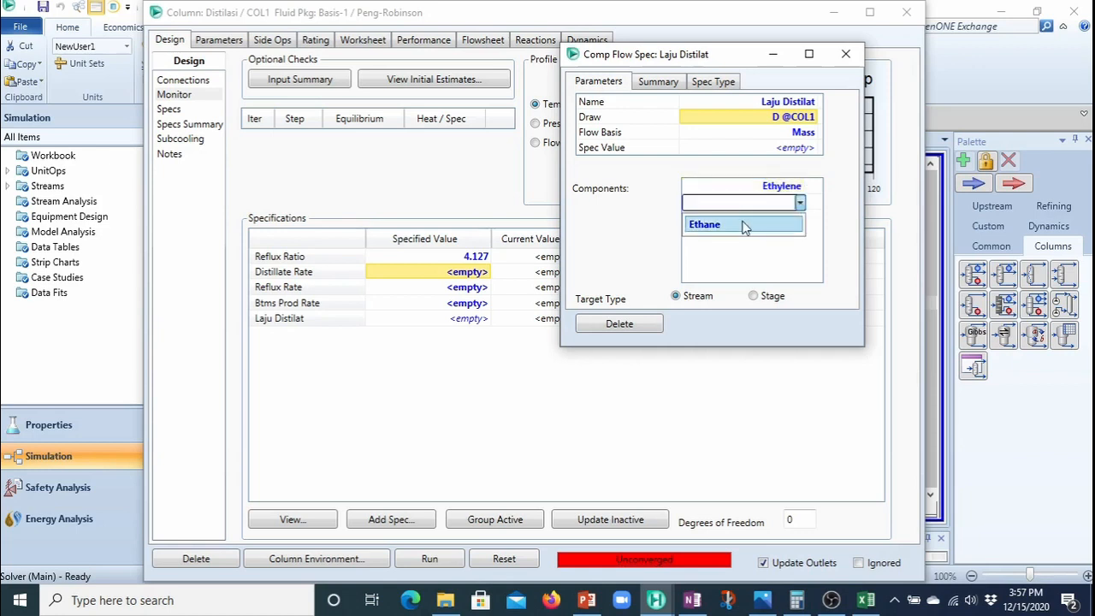
left_click(744, 225)
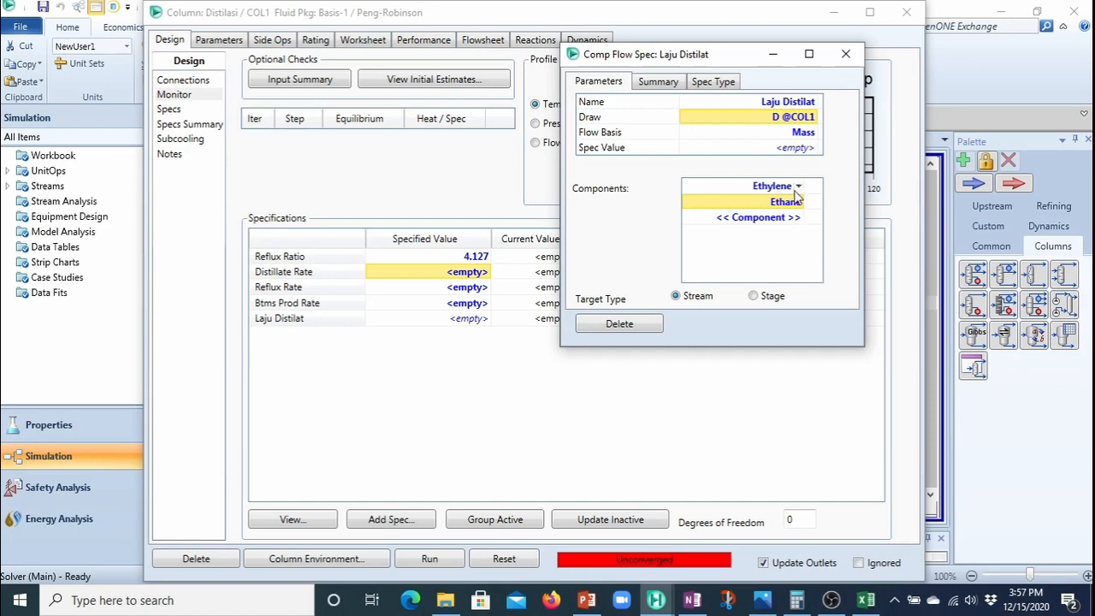
Set the Laju Distilat spec value to 5e6 tonne/d and close the specification
left_click(795, 148)
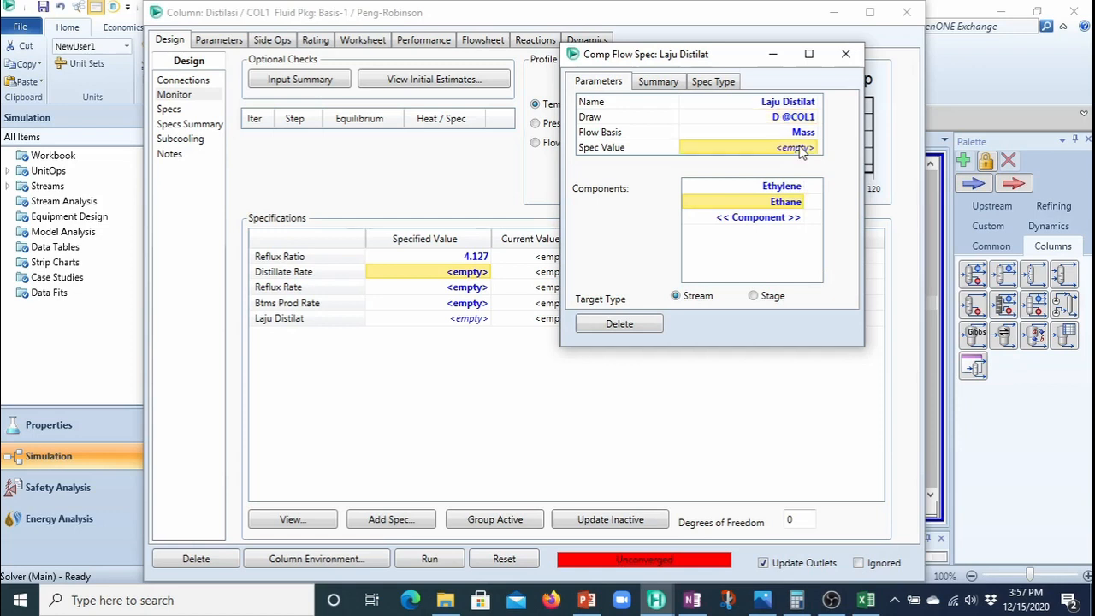
type("5")
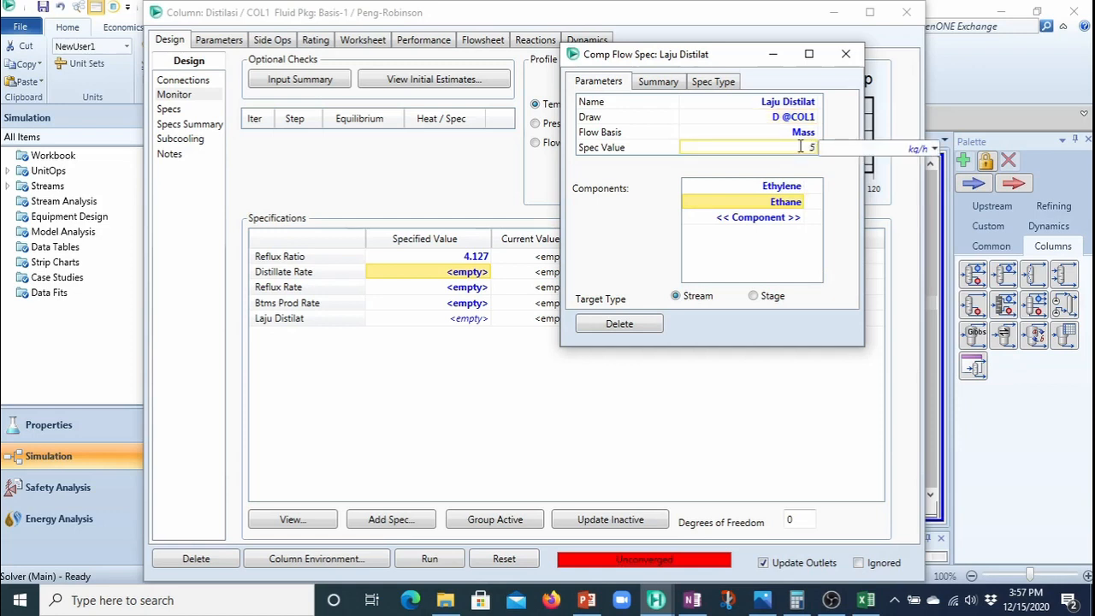
type("e6")
left_click(935, 149)
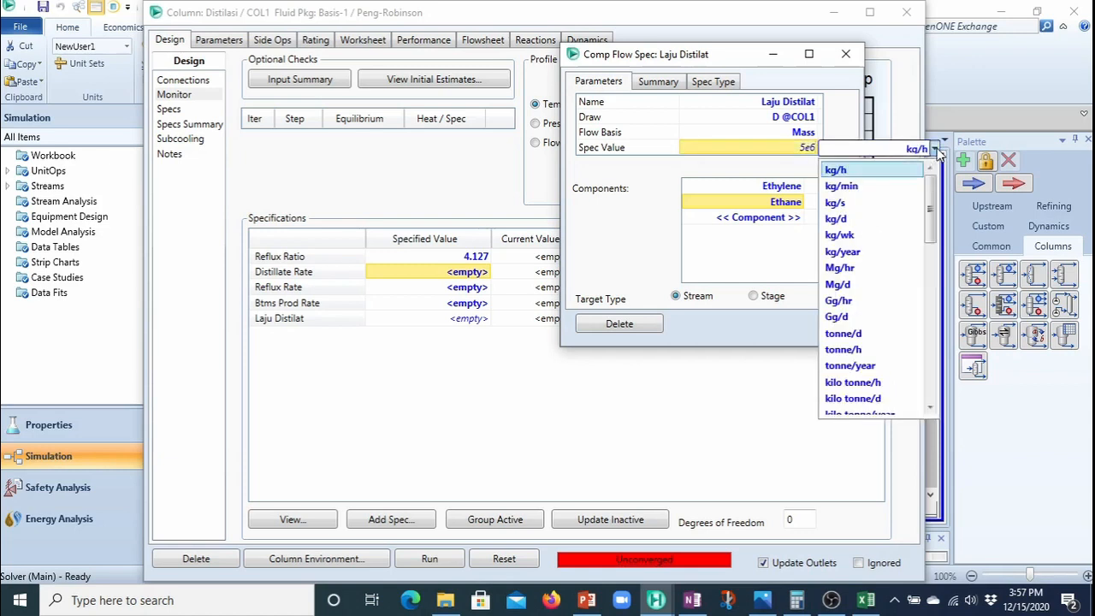
left_click(885, 339)
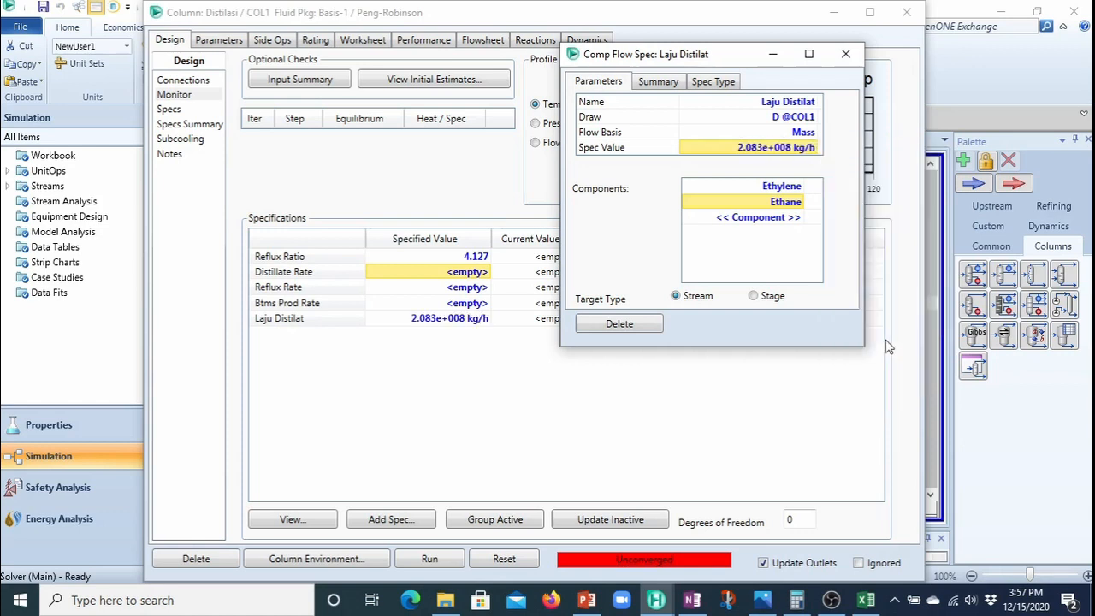
left_click(763, 120)
left_click(847, 54)
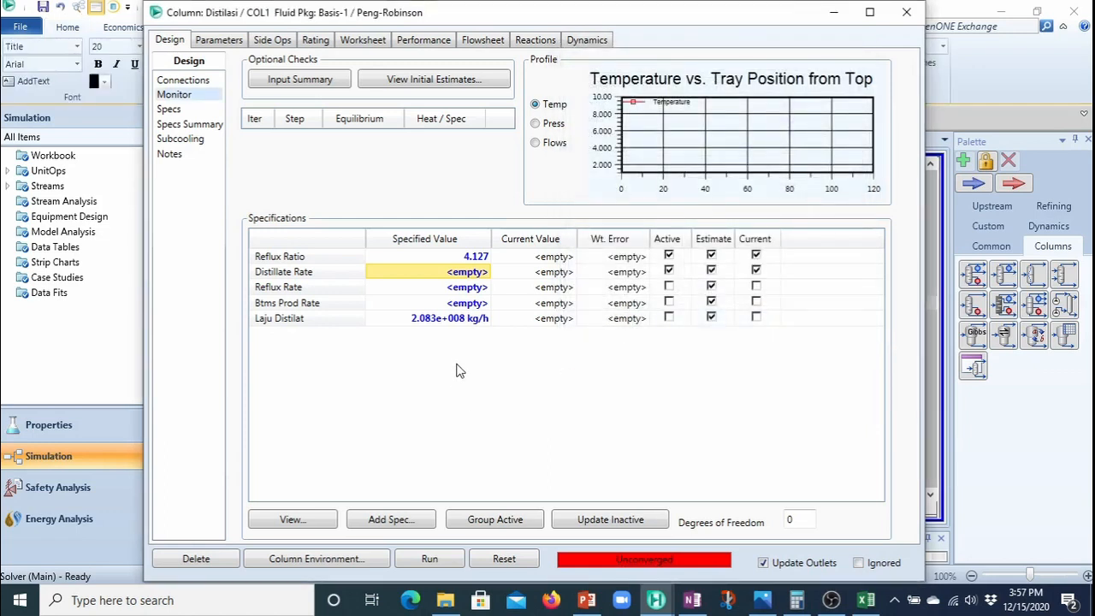
Deactivate the Distillate Rate specification, make Laju Distilat active instead, and dismiss the feed stream warning
mouse_move(444, 323)
left_click(669, 255)
left_click(670, 271)
left_click(669, 271)
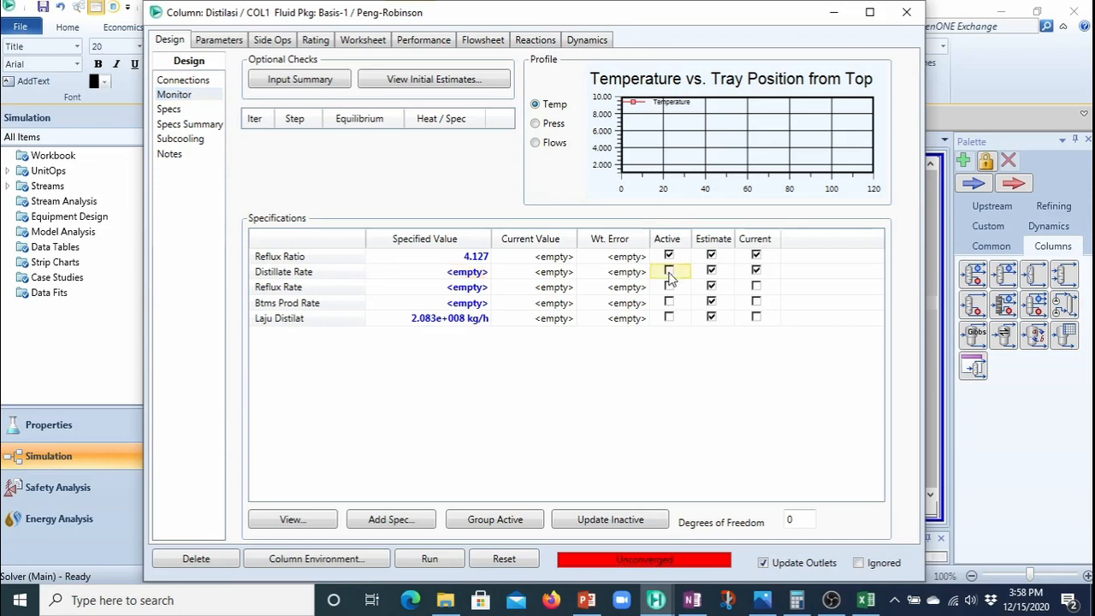
left_click(670, 317)
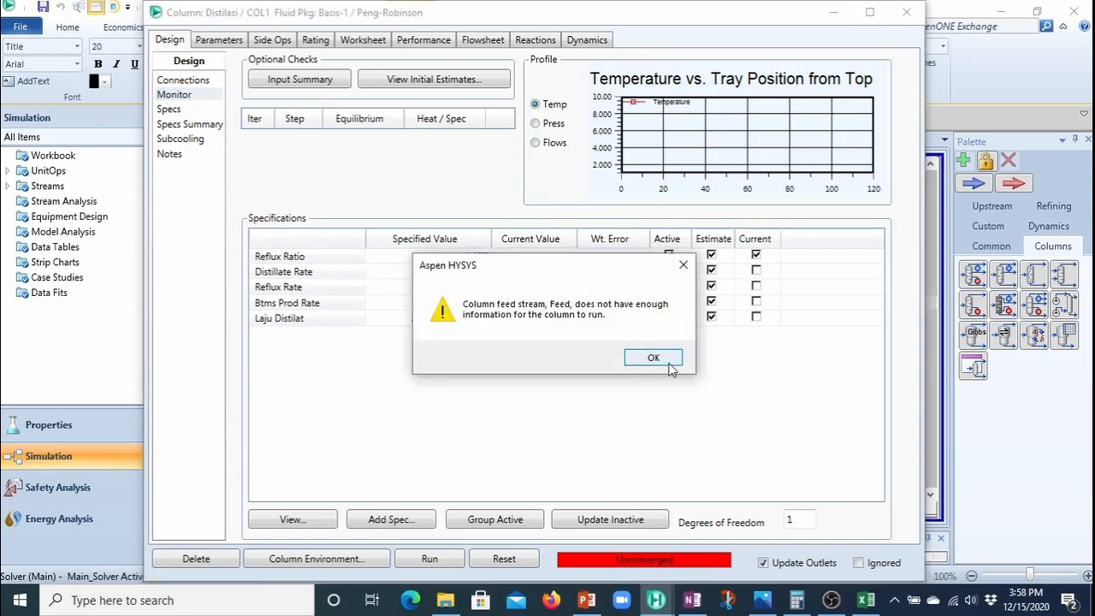
left_click(671, 365)
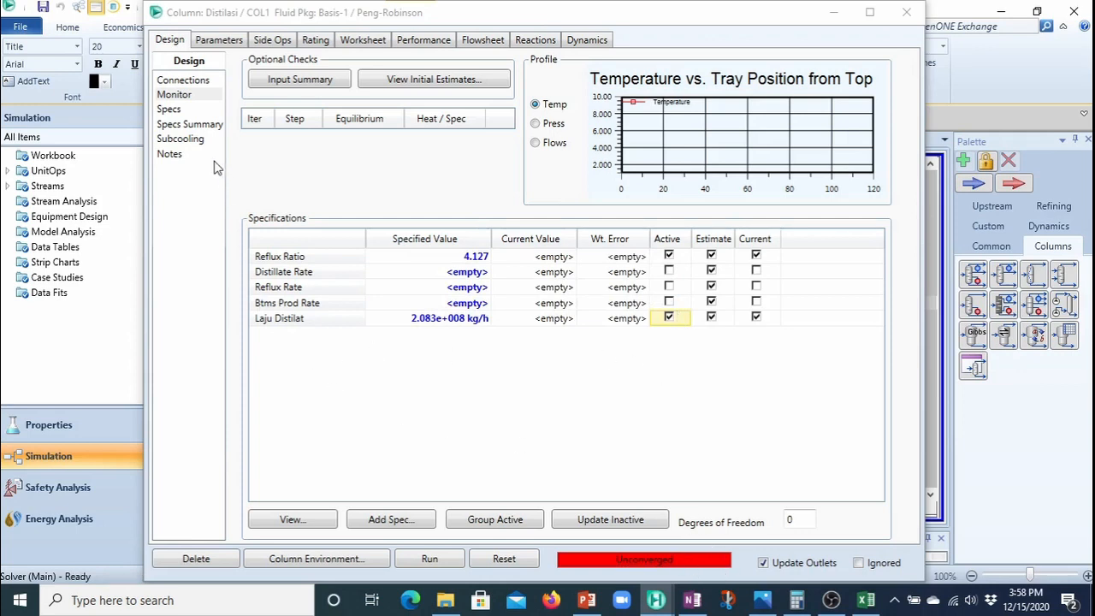
left_click(357, 43)
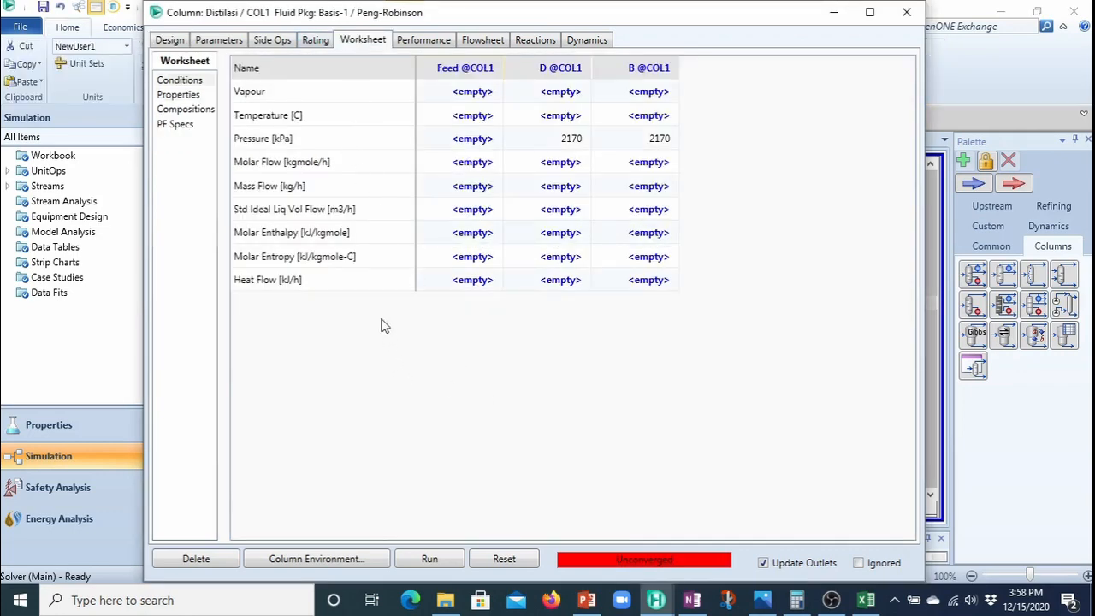
left_click(482, 142)
type("350")
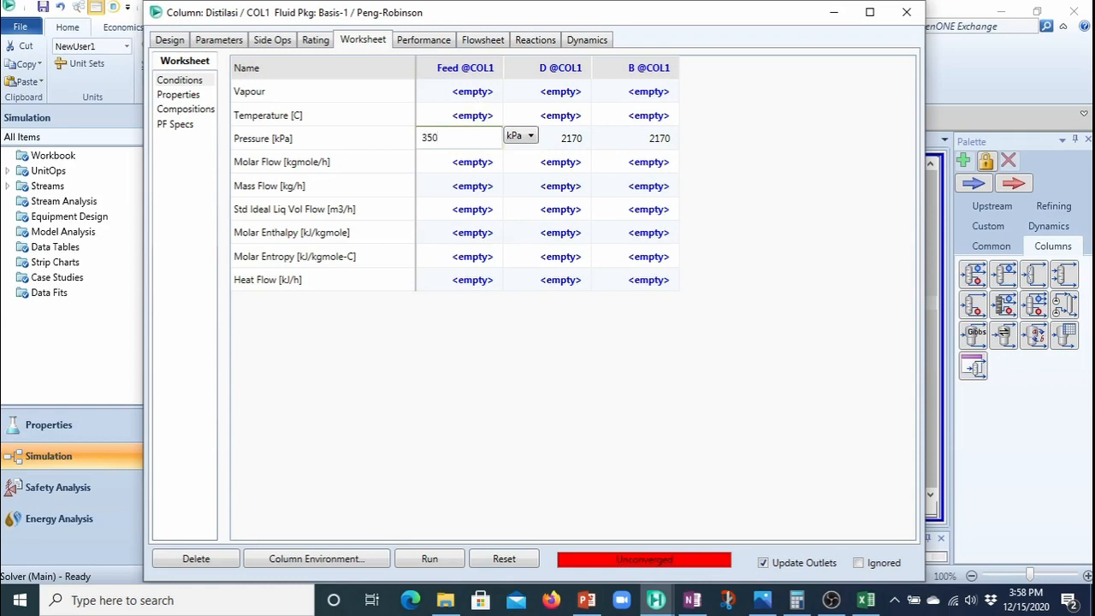
left_click(534, 137)
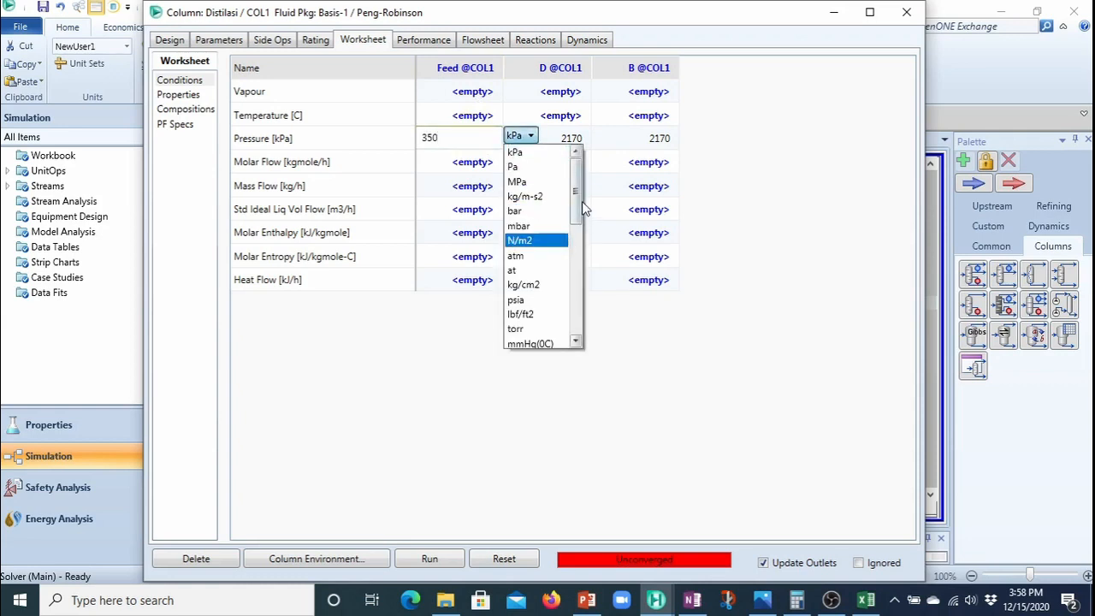
left_click_drag(575, 198, 576, 261)
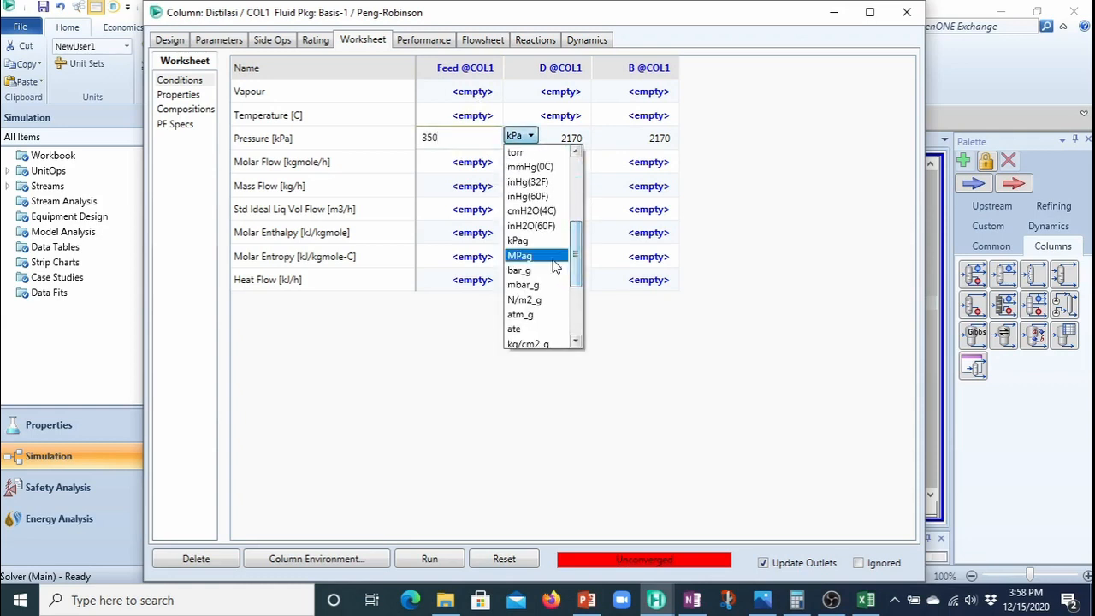
scroll(539, 282, "down", 2)
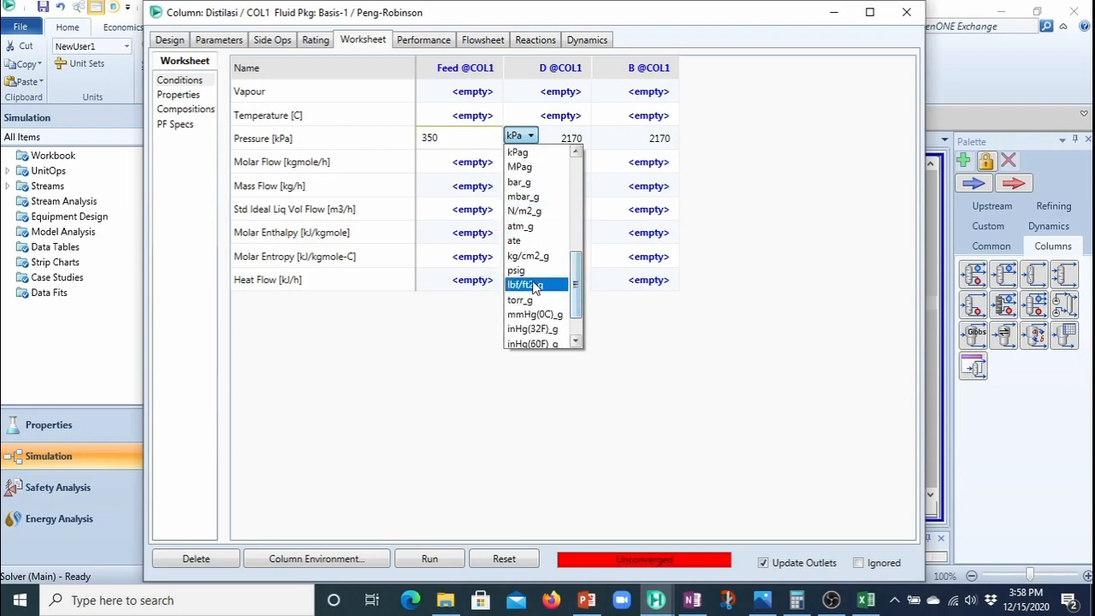
left_click(529, 270)
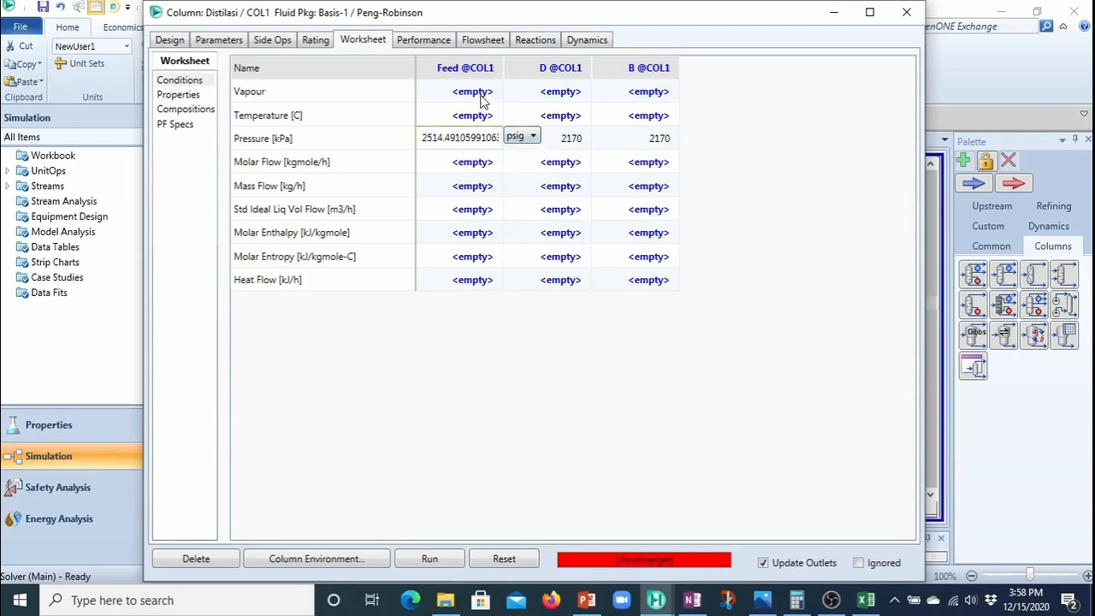
left_click(481, 100)
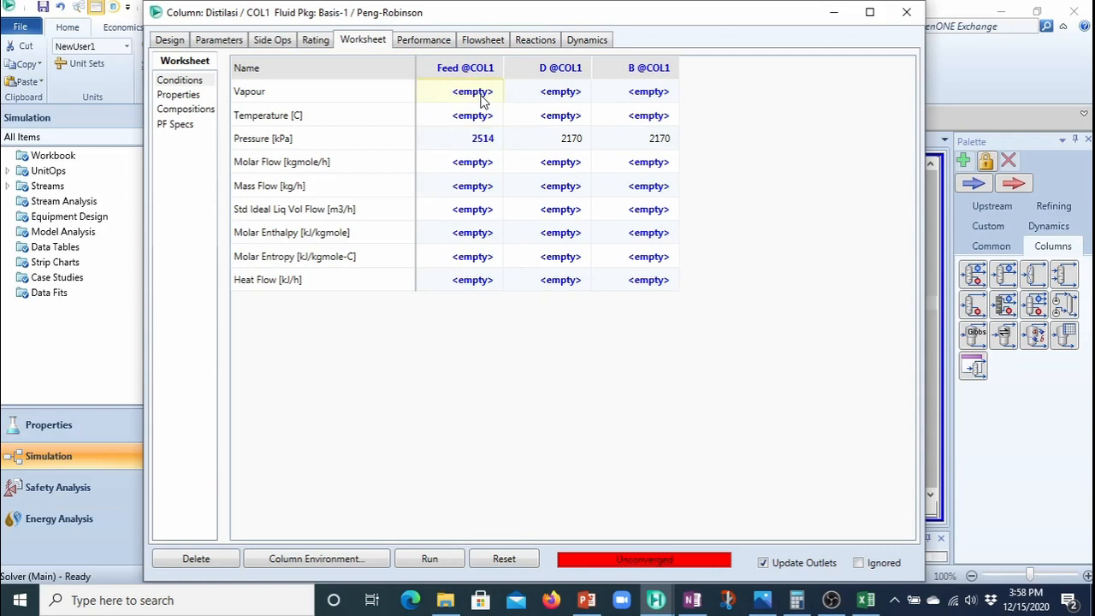
type("1")
key("Return")
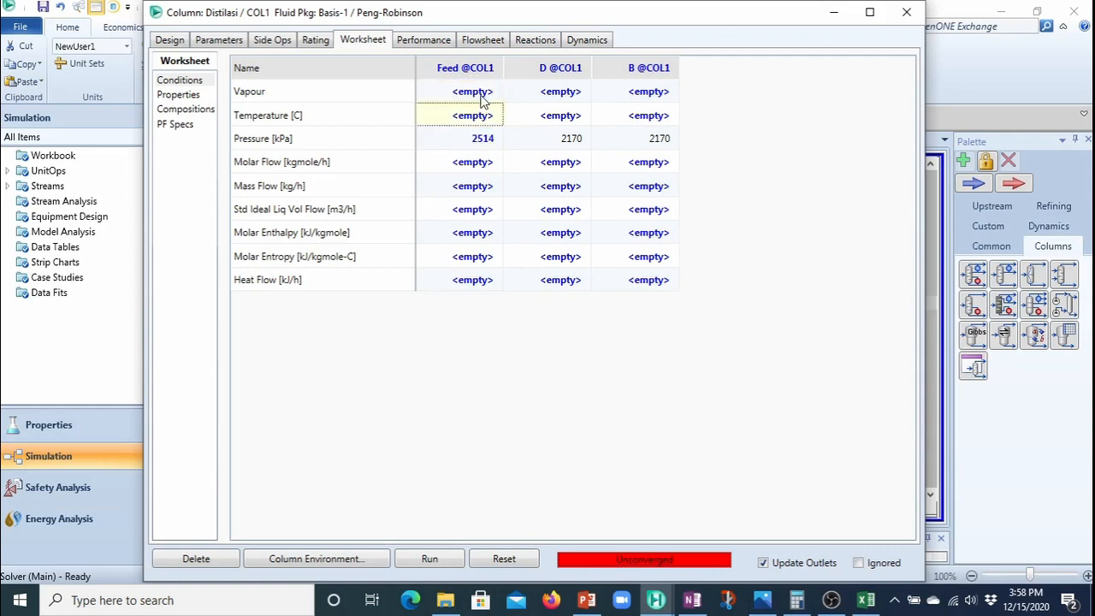
left_click(463, 190)
type("7.3e6")
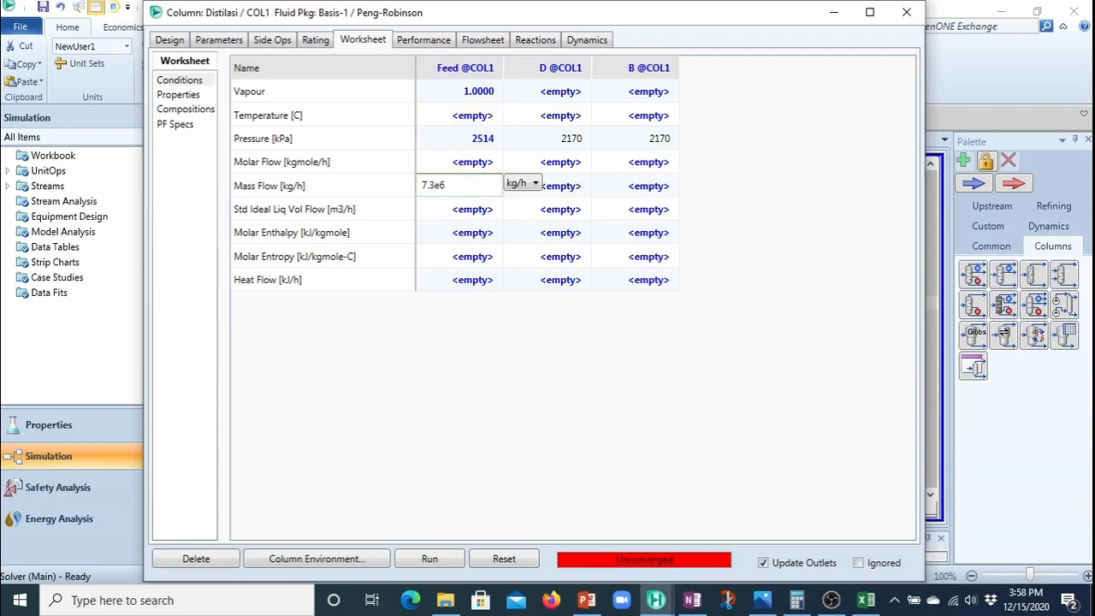
left_click(535, 184)
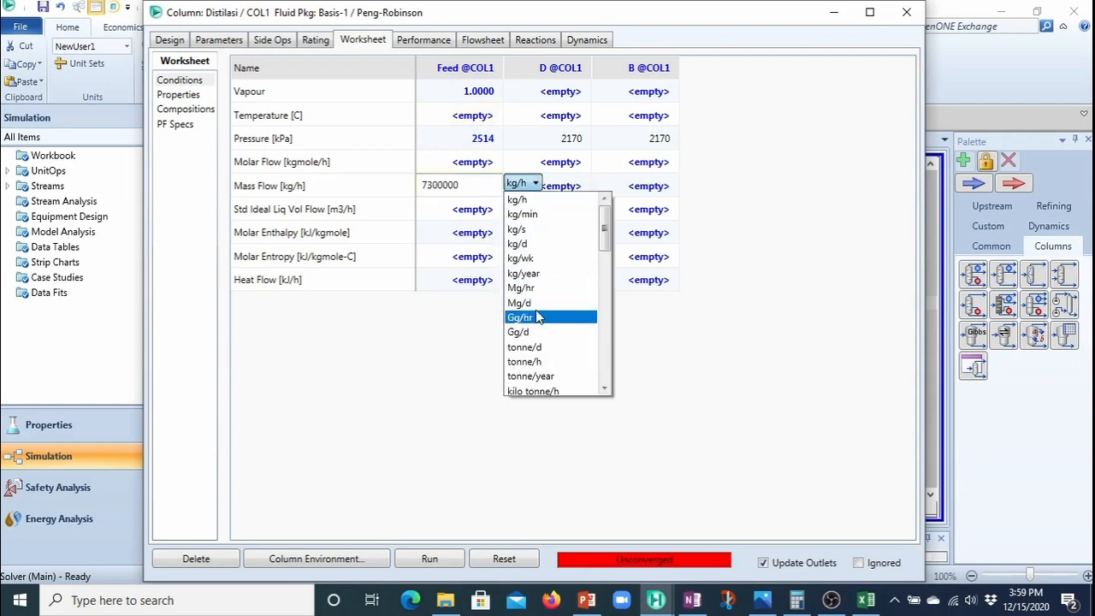
left_click(541, 347)
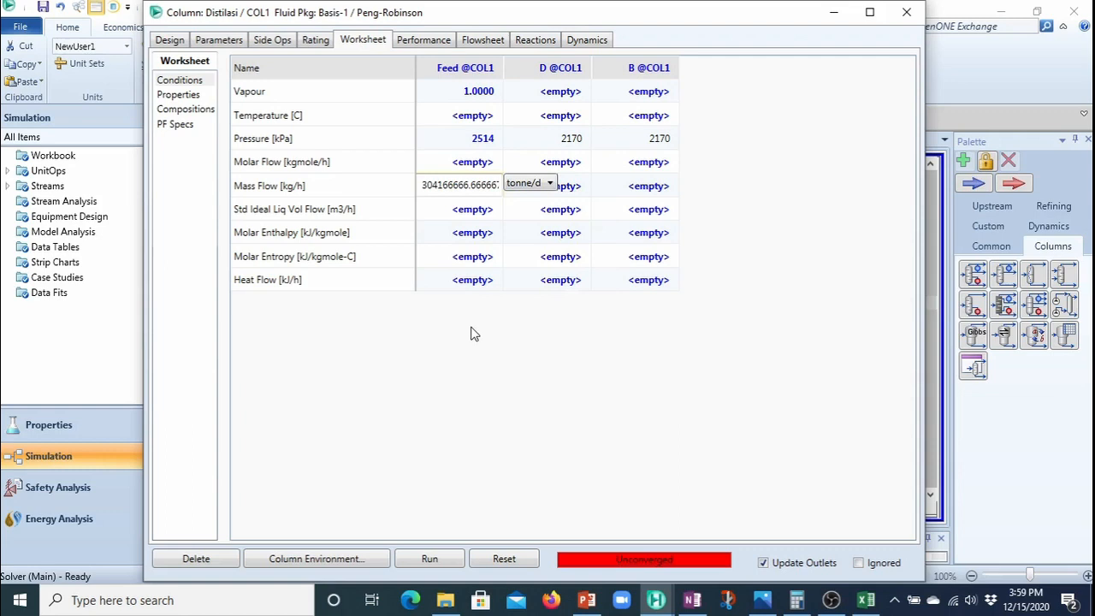
Define the Feed composition on a mass fraction basis with 0.685 Ethylene and 0.315 Ethane
left_click(193, 109)
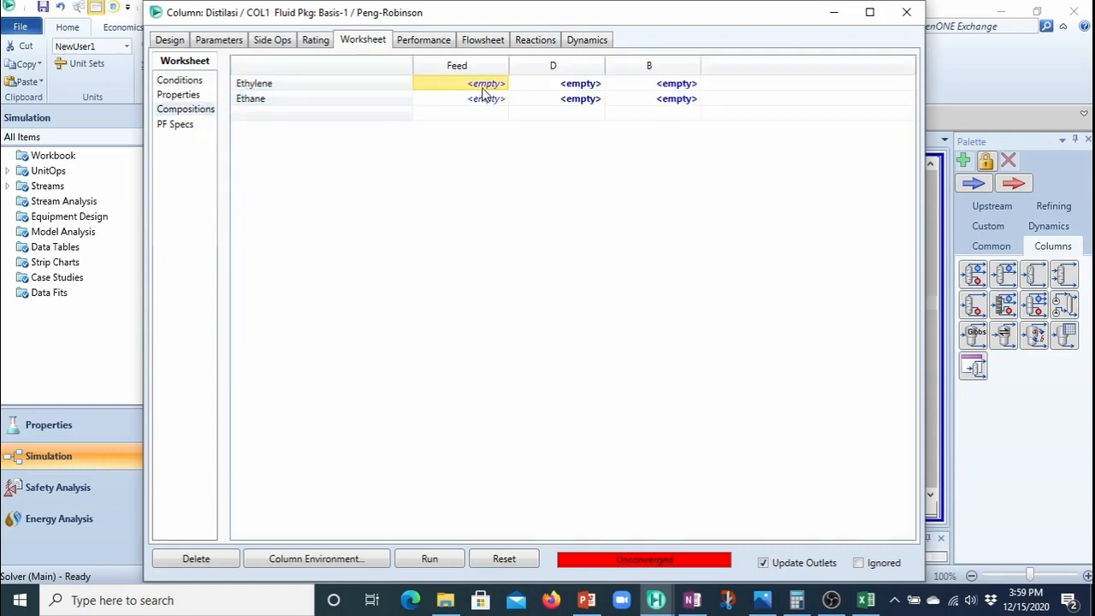
type("0.01")
key("Return")
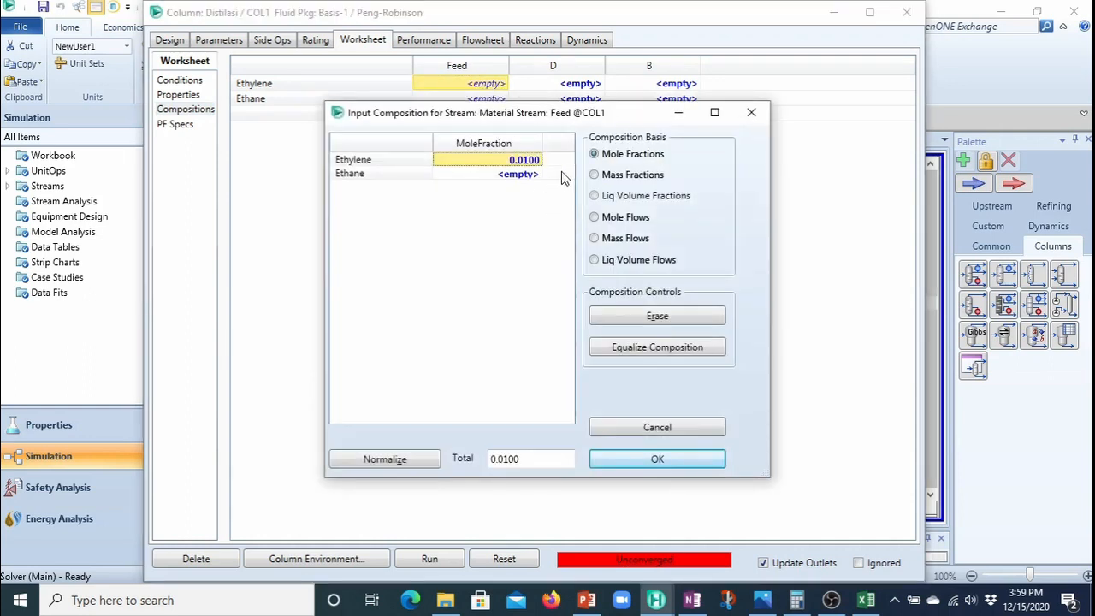
left_click(613, 180)
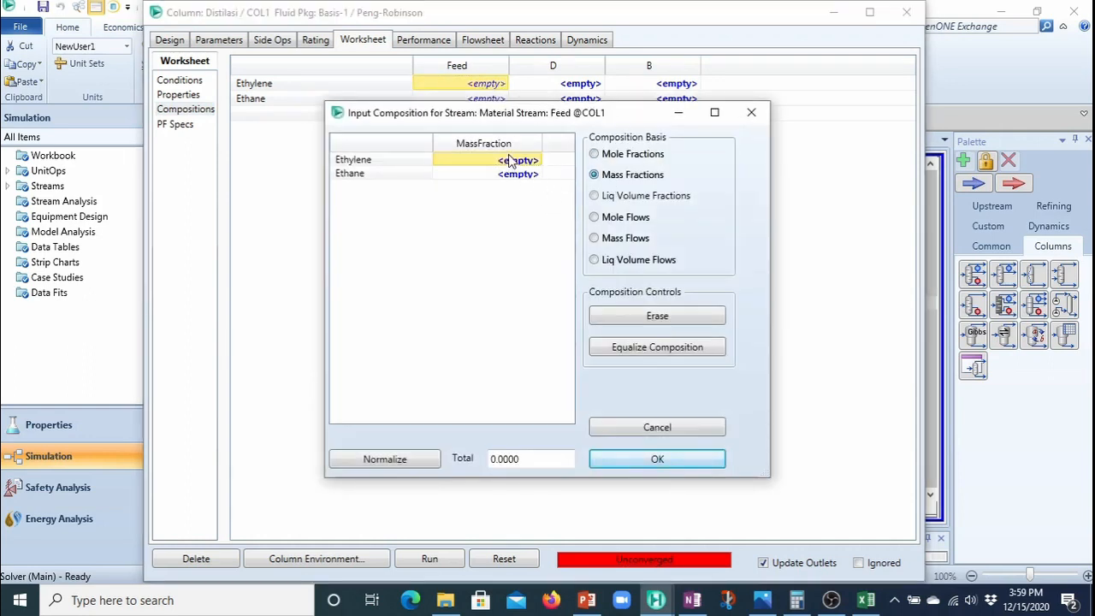
type("0")
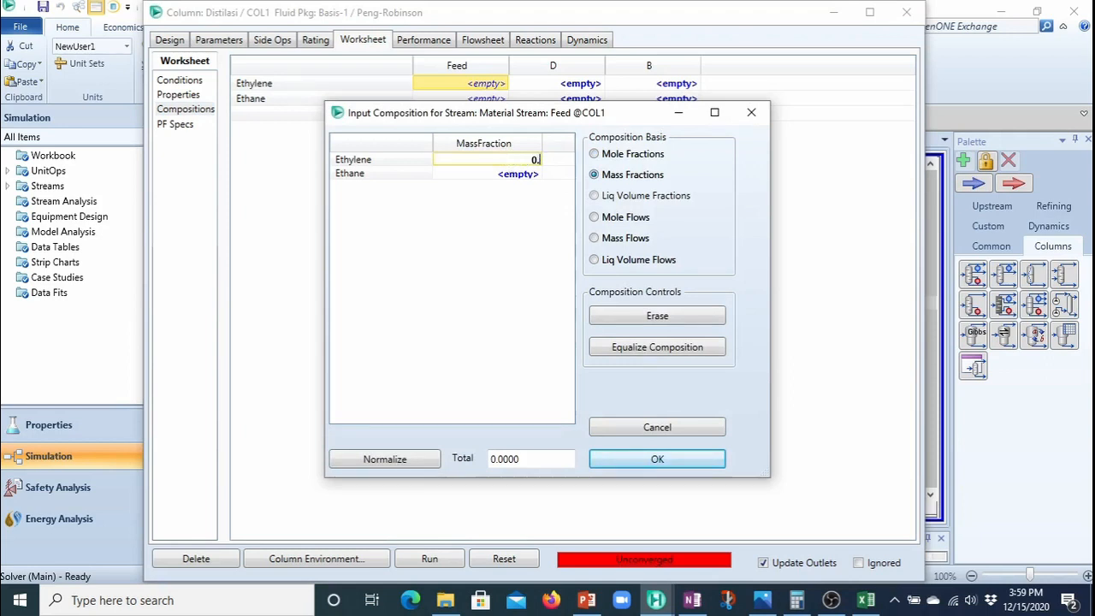
type(".685")
left_click(508, 176)
type("0")
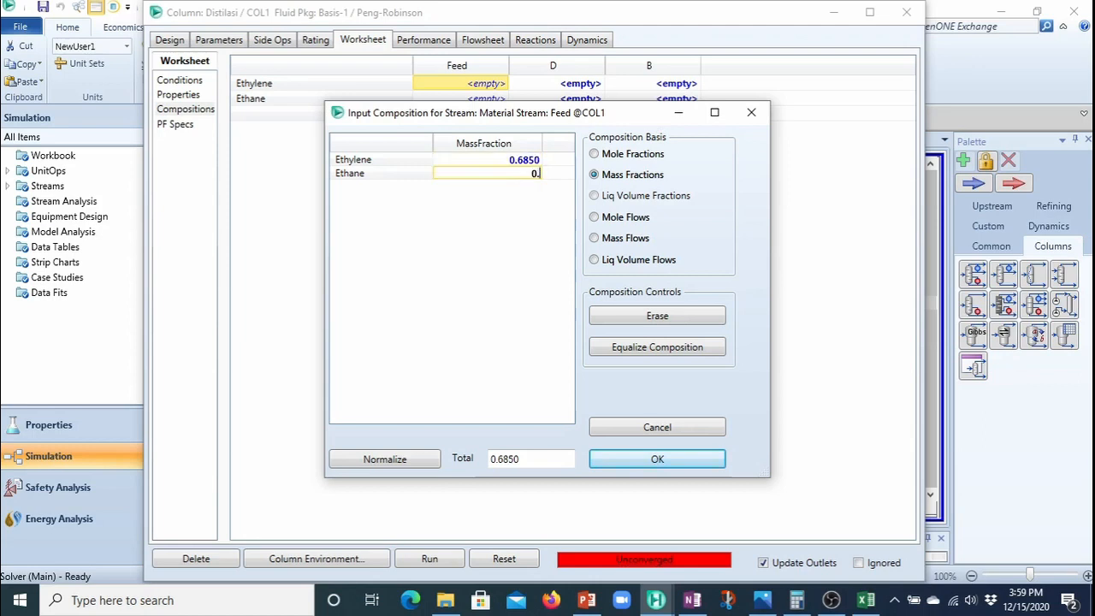
type(".315")
left_click(663, 460)
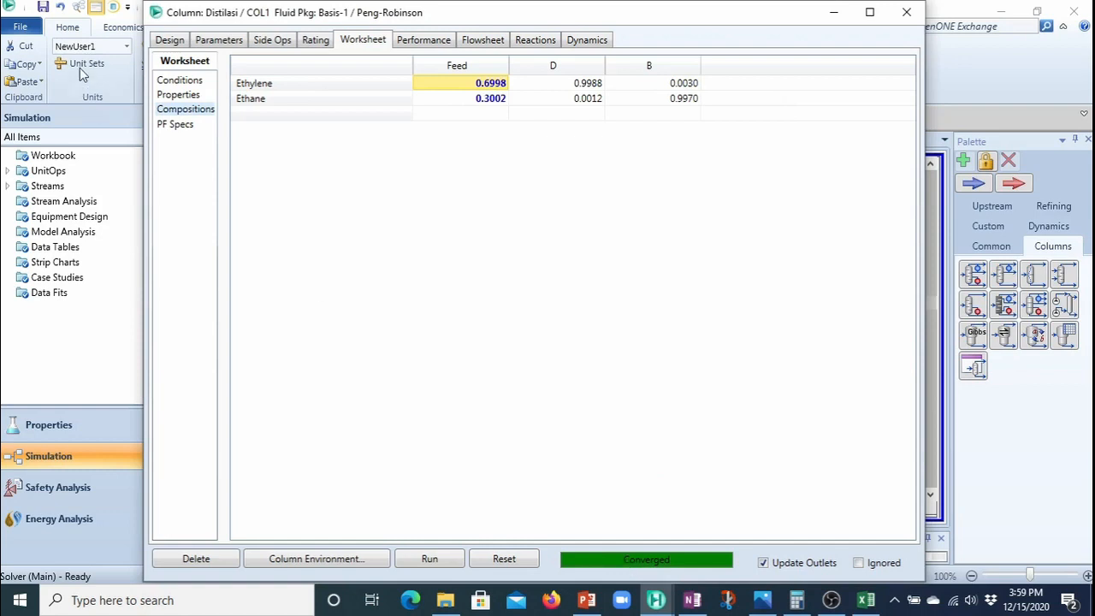
Review the column's monitor, performance summary and stream compositions, and close the column window
left_click(171, 40)
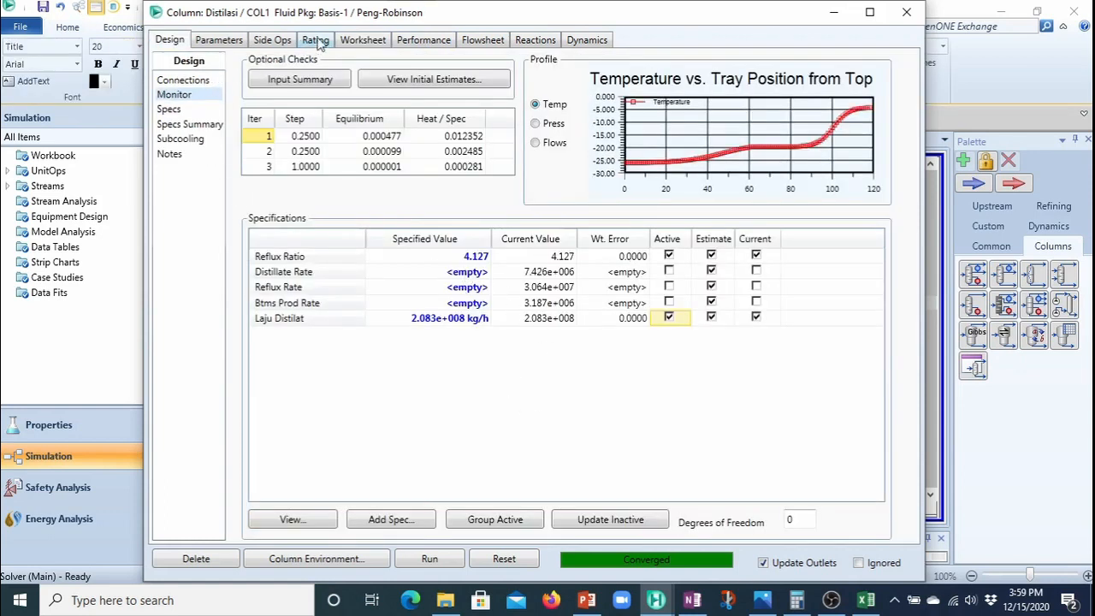
left_click(366, 41)
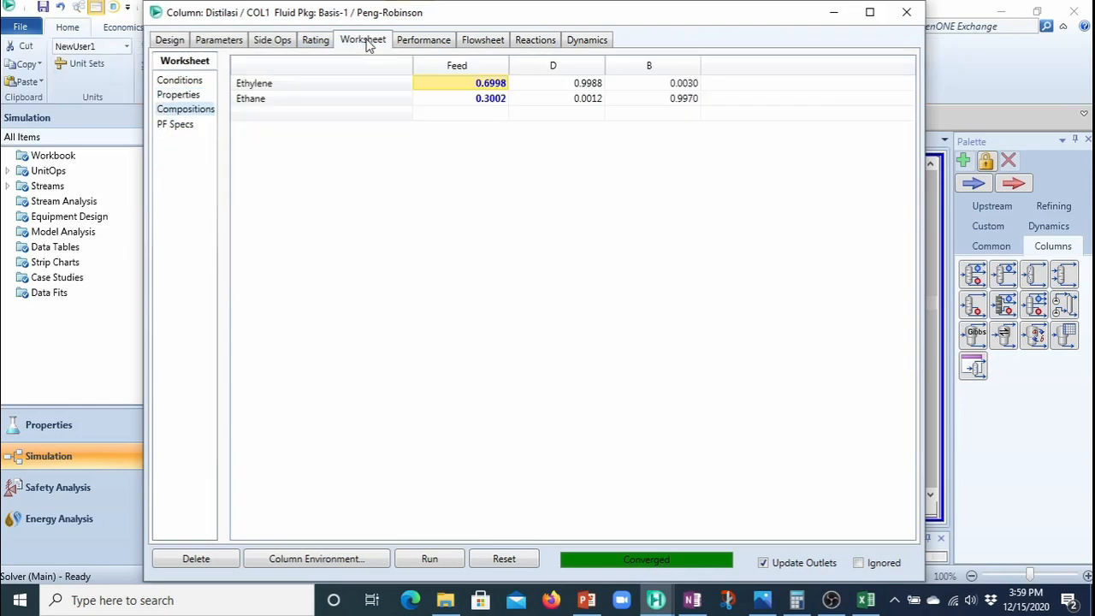
left_click(427, 43)
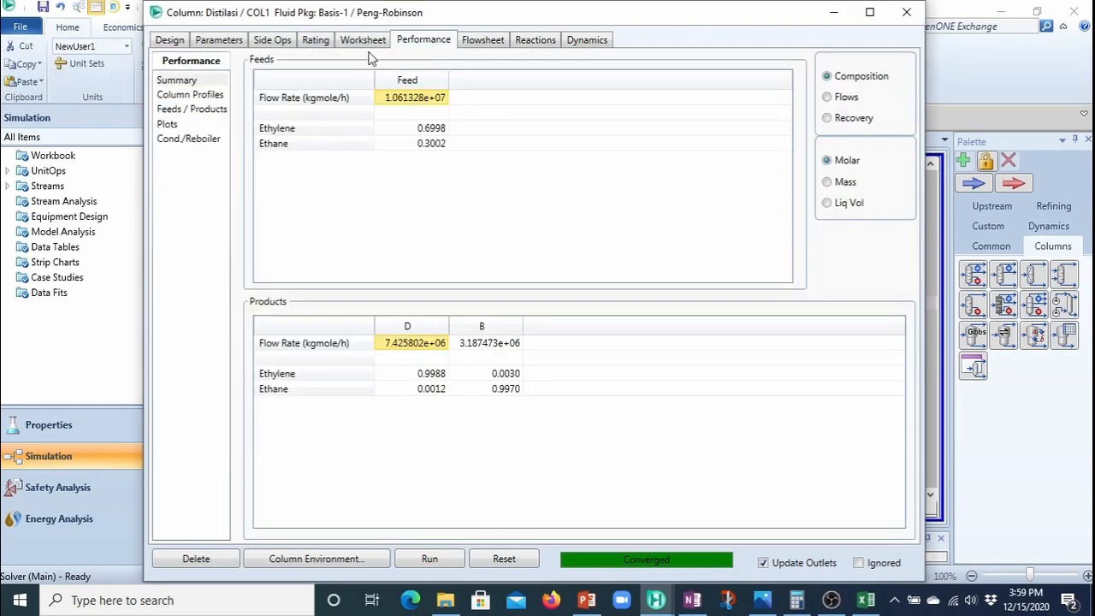
left_click(364, 43)
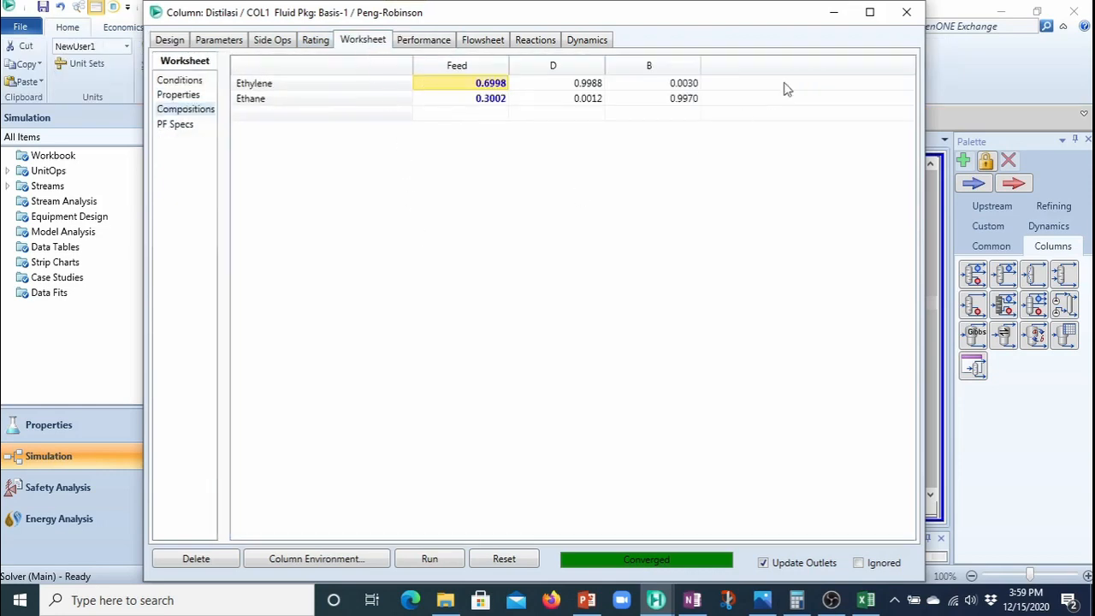
left_click(907, 17)
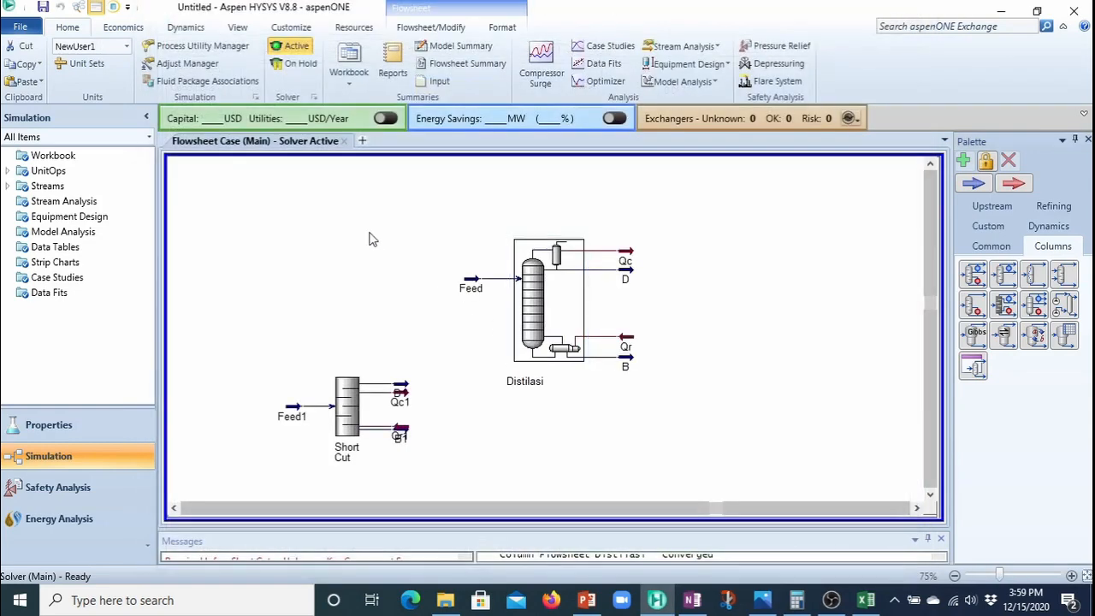
Add the Master Comp Mass Frac variable for all components to the workbook's Compositions page
left_click(349, 60)
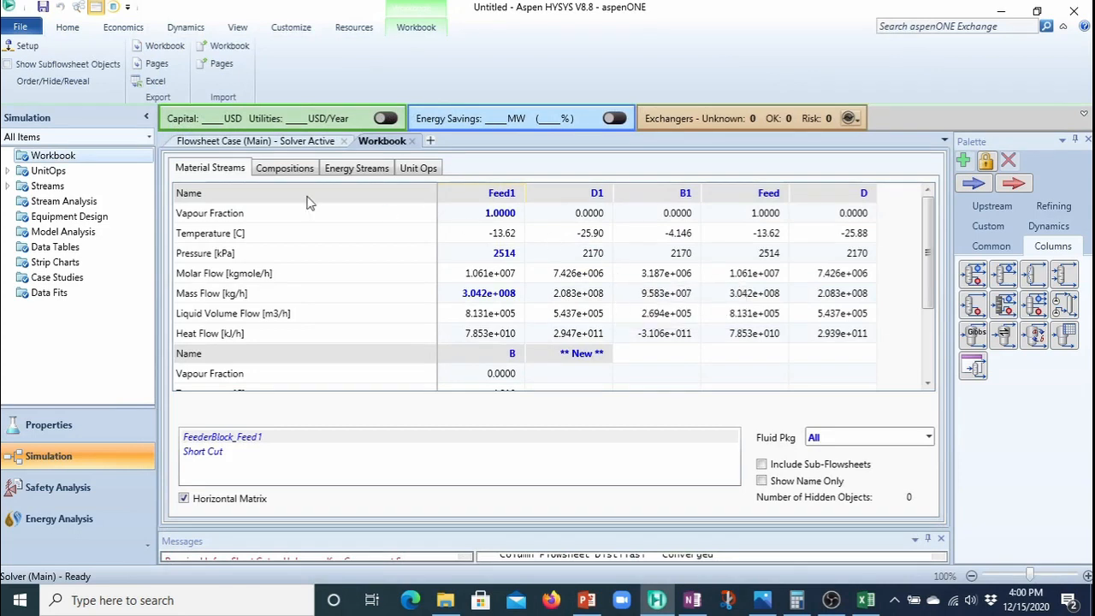
left_click(286, 172)
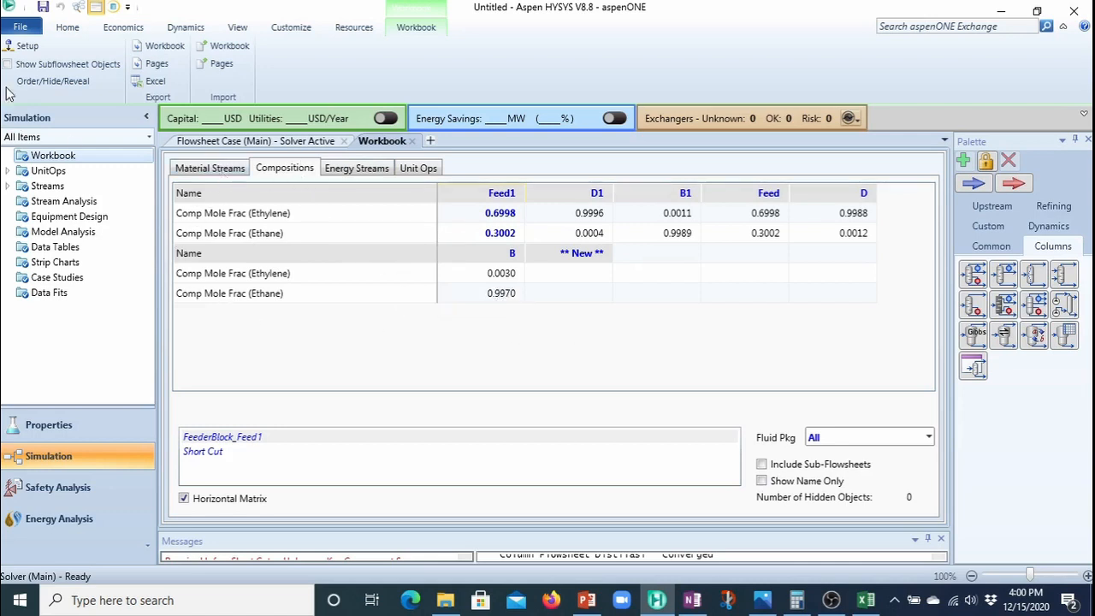
left_click(24, 47)
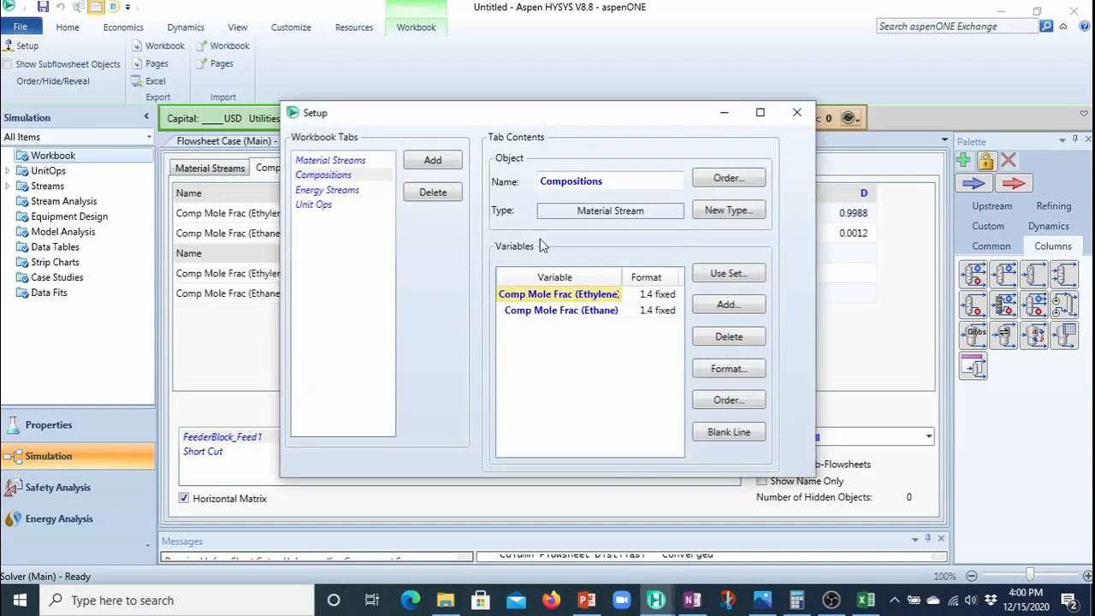
left_click(330, 160)
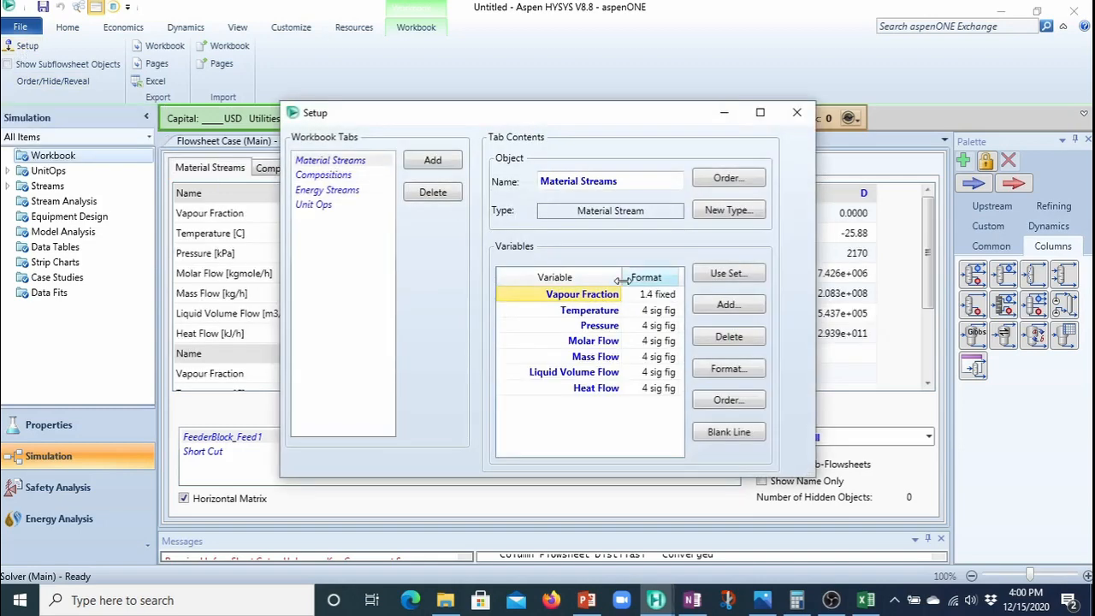
left_click(342, 176)
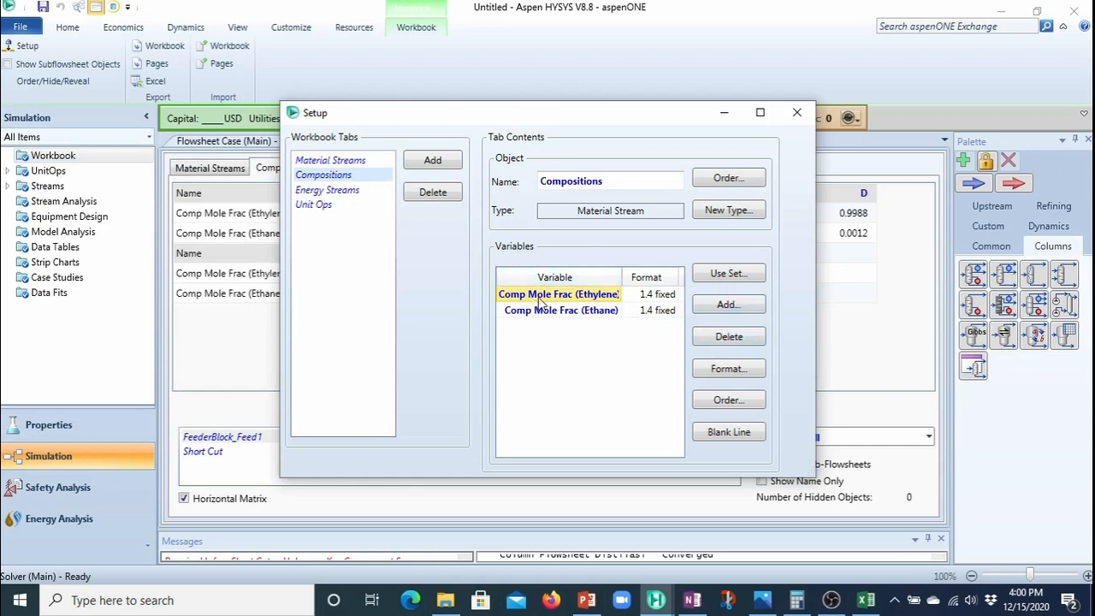
left_click(707, 309)
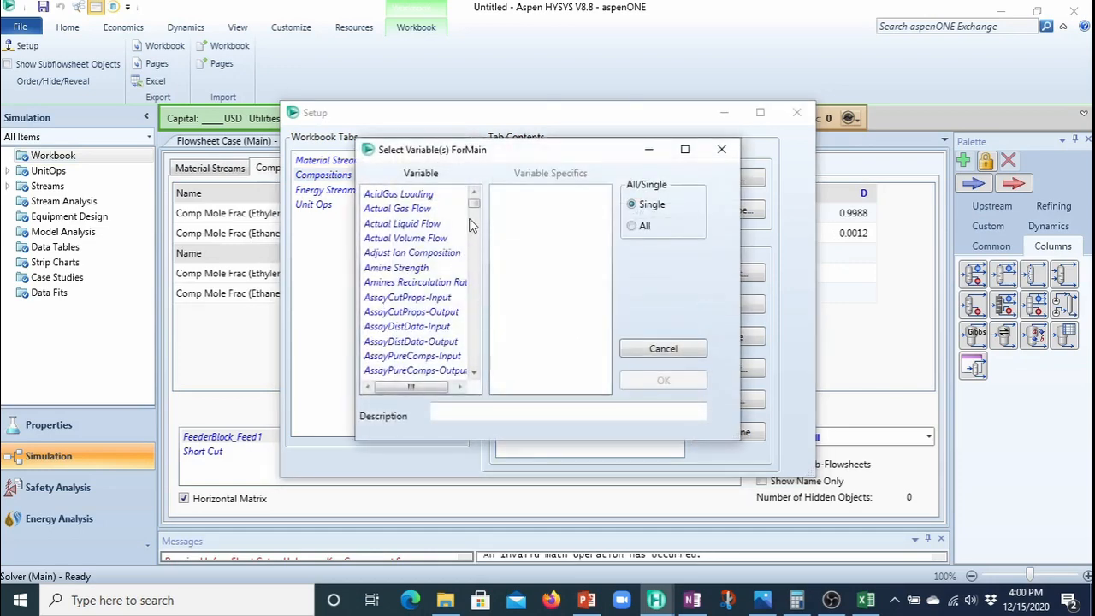
left_click_drag(475, 203, 481, 288)
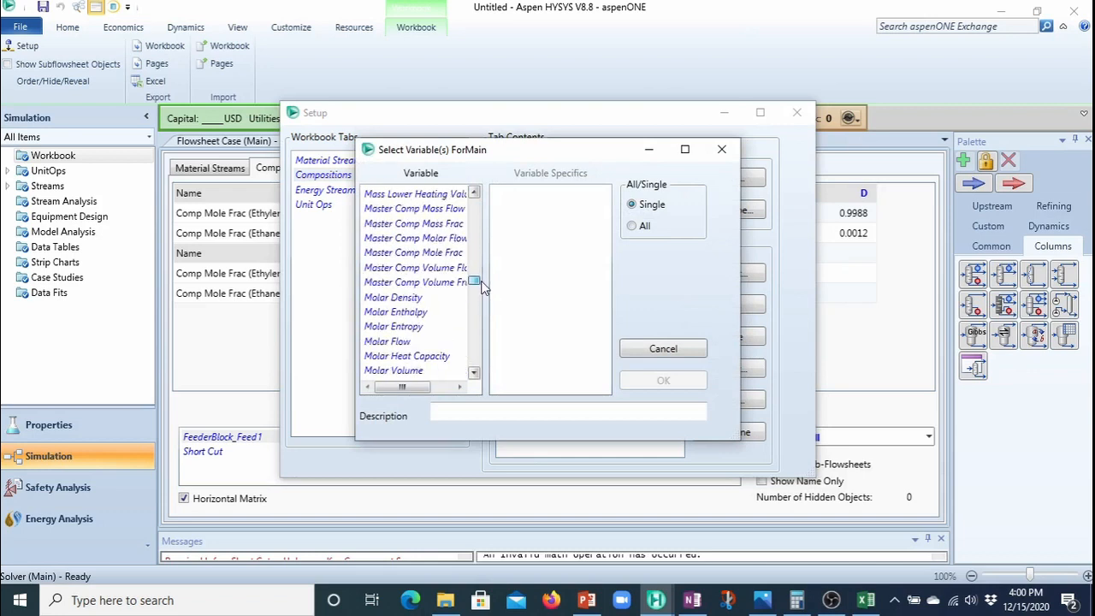
left_click(439, 224)
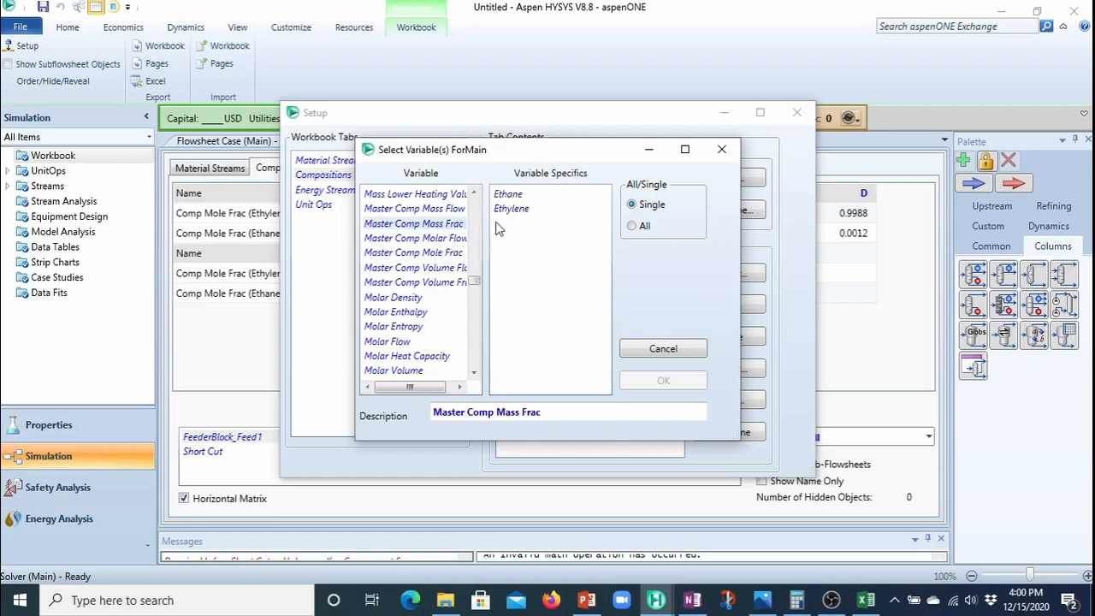
left_click(632, 227)
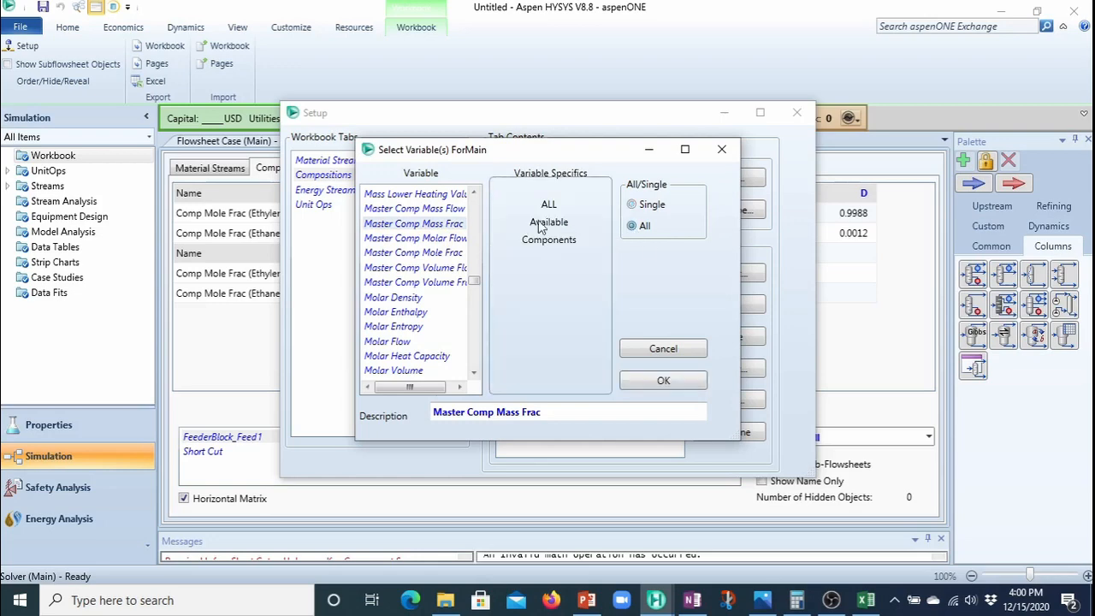
left_click(664, 381)
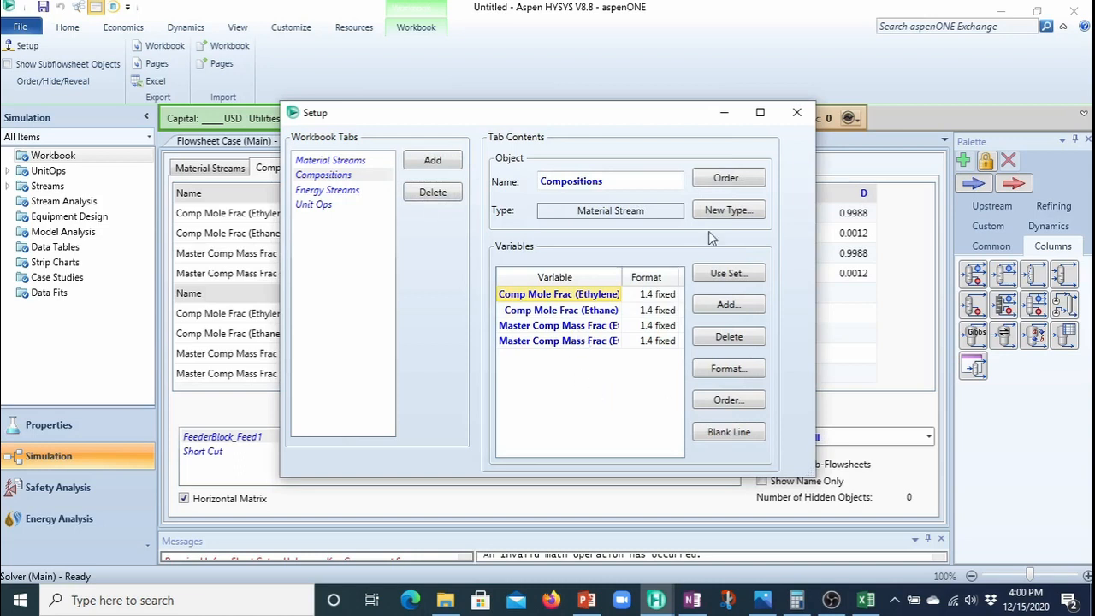
left_click(797, 113)
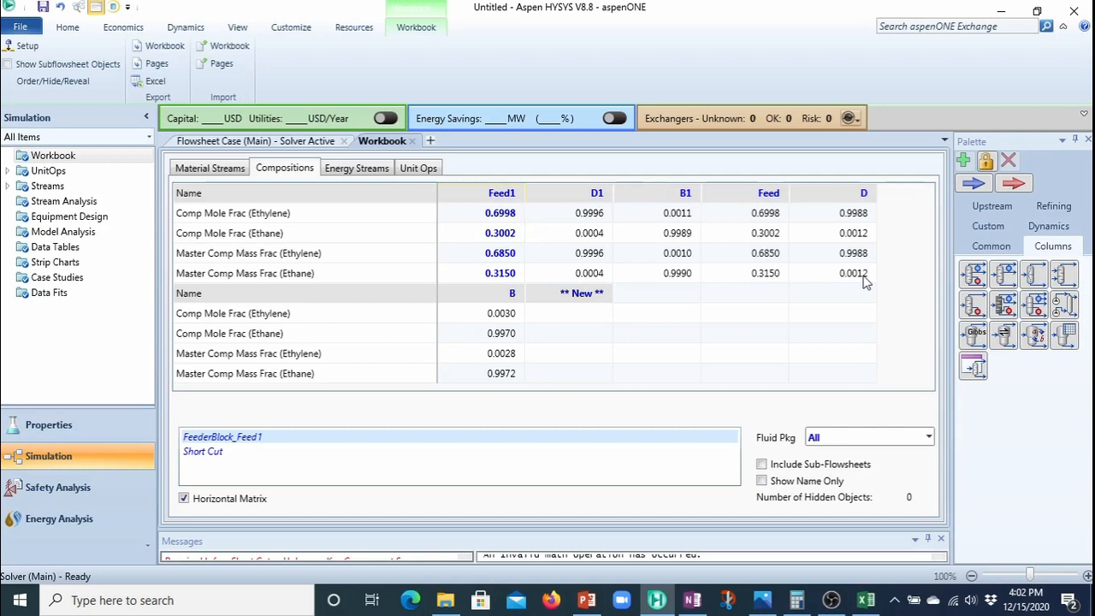
Return to the main flowsheet and reopen the Distilasi column, moving its window higher on the screen
left_click(268, 145)
left_click(532, 304)
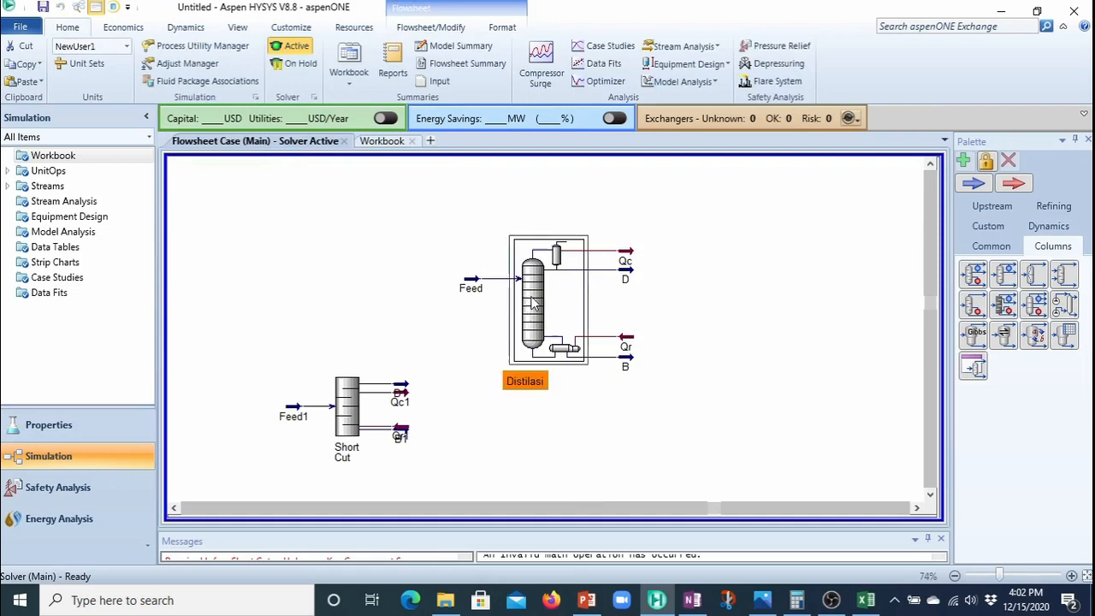
double_click(532, 304)
left_click_drag(469, 142, 469, 56)
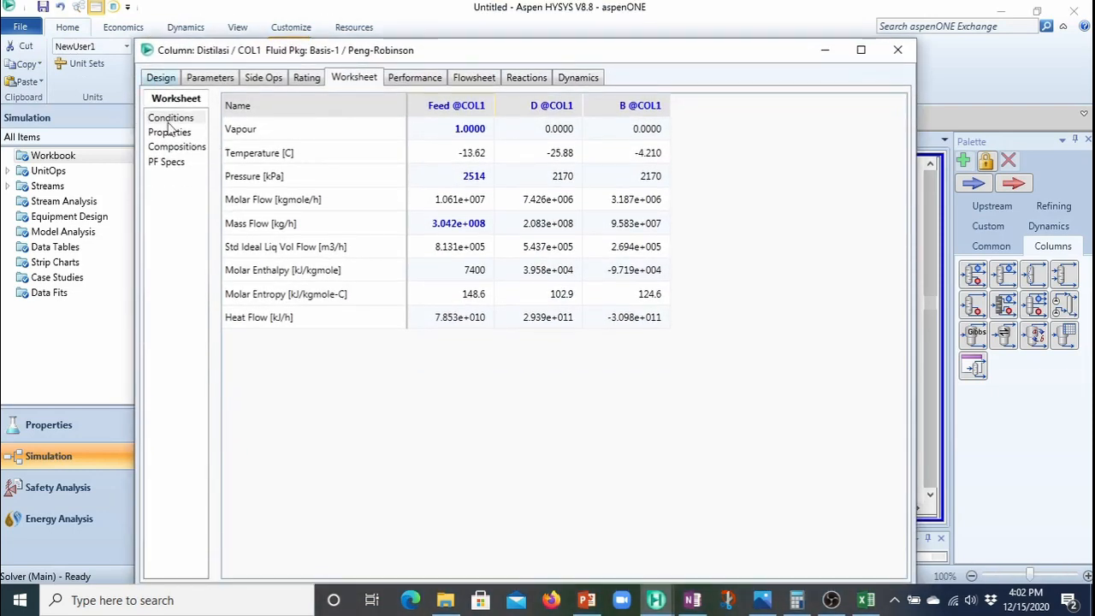
Deactivate the Reflux Ratio and Laju Distilat specifications in the column's monitor
left_click(162, 79)
left_click(170, 132)
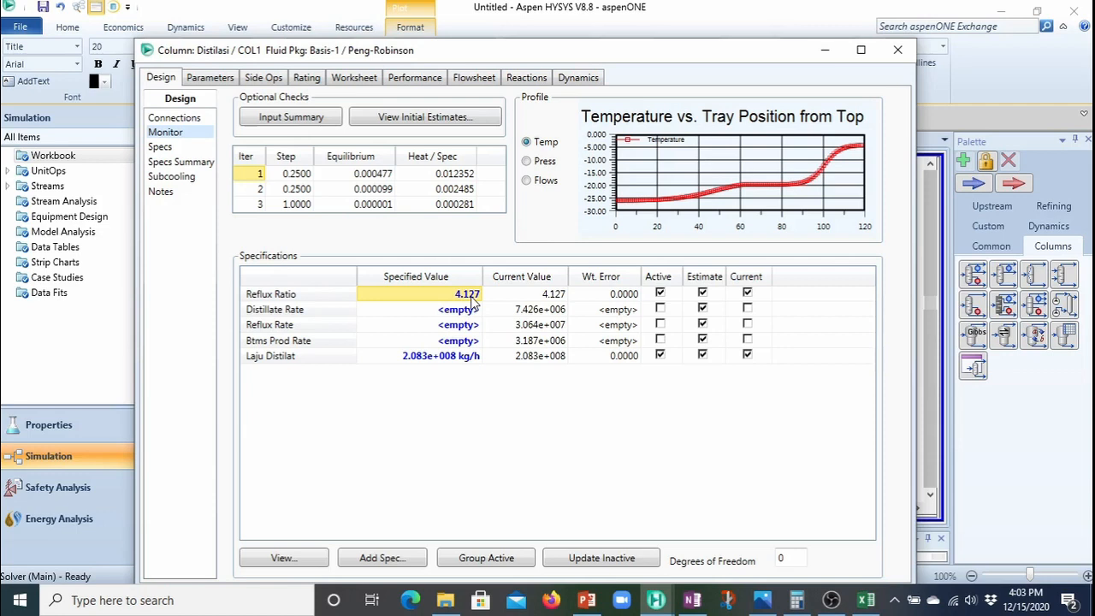
left_click(660, 294)
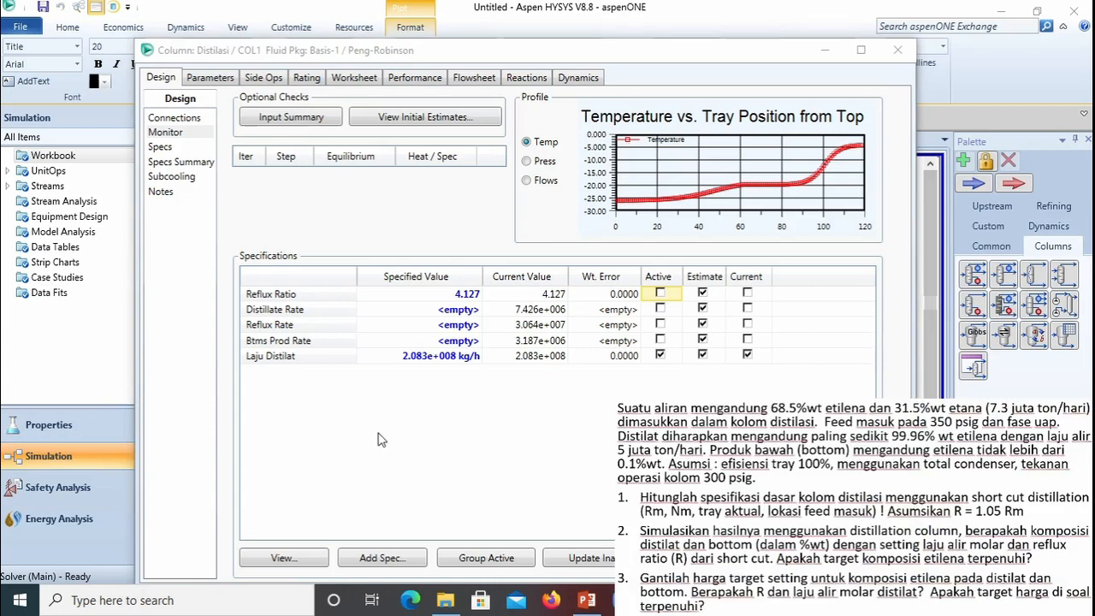
left_click(660, 355)
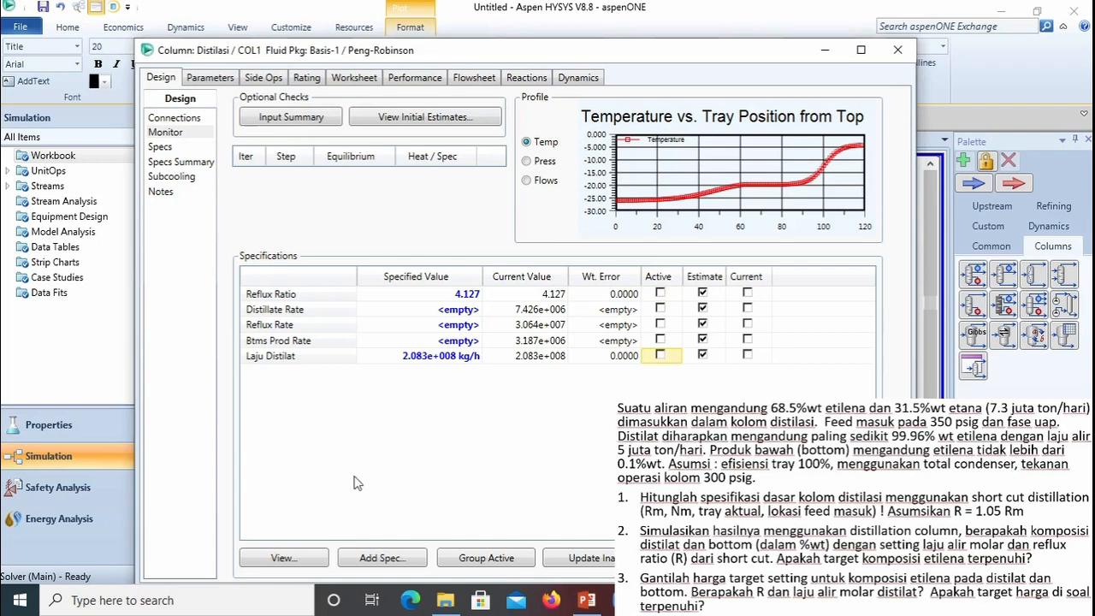
Add a Column Component Fraction specification and name it "Etilena pada D"
left_click(380, 558)
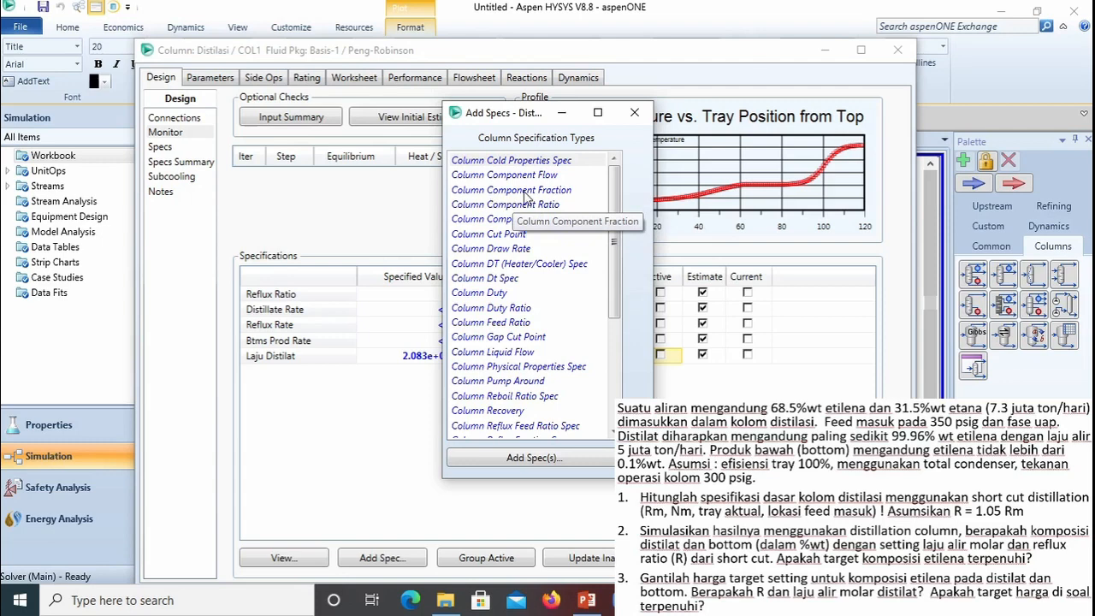
left_click(524, 196)
left_click(545, 460)
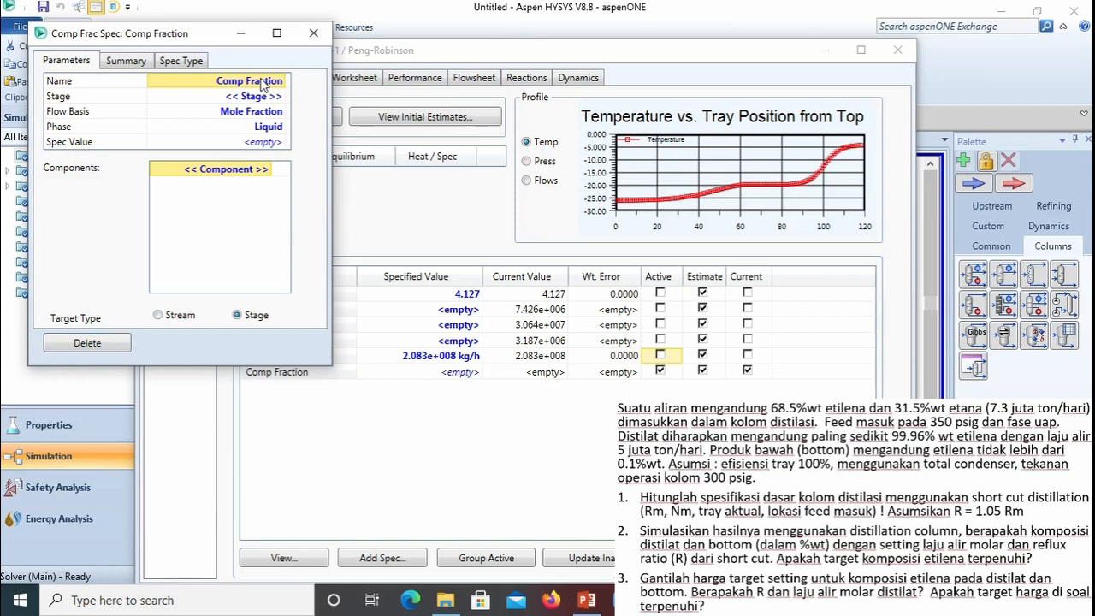
type("Ethy")
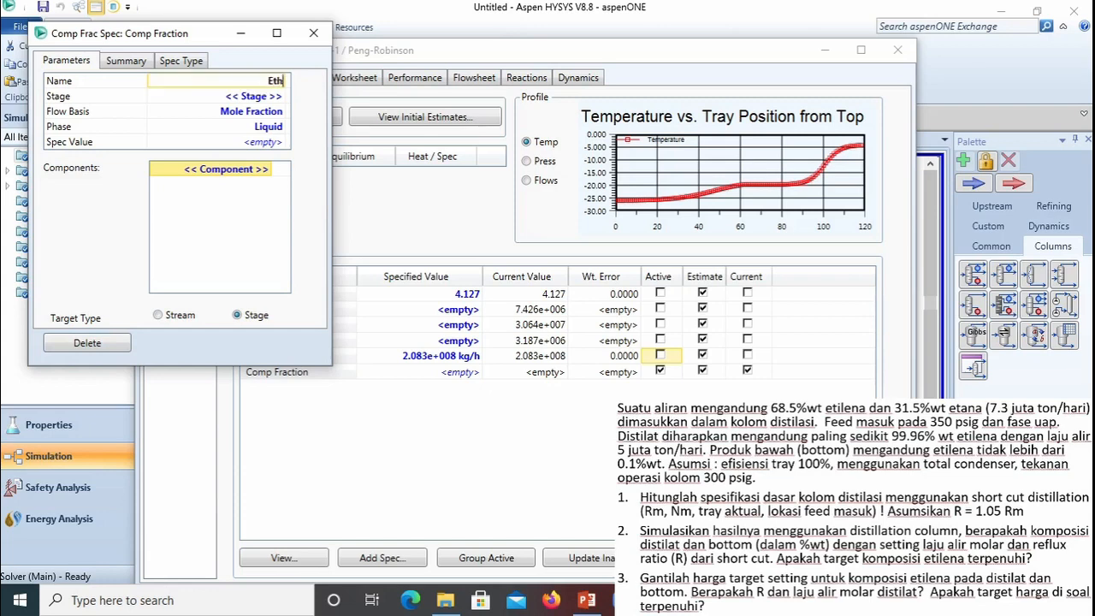
key("BackSpace")
key("BackSpace")
key("BackSpace")
type("tilena p")
key("BackSpace")
key("BackSpace")
type("pada D")
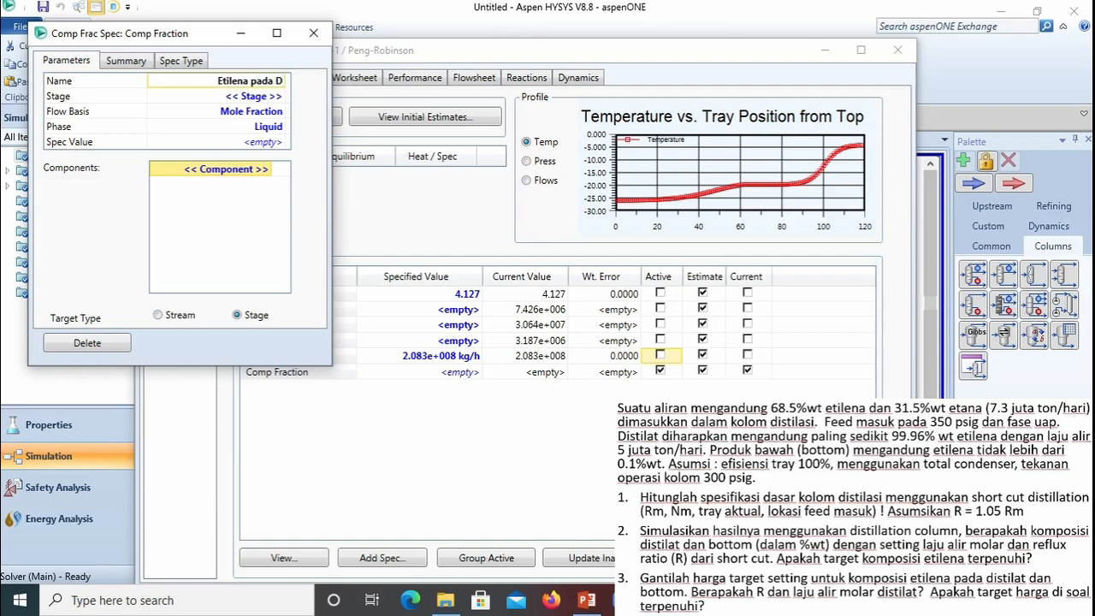
Assign the Etilena pada D specification to the Condenser stage with a Mass Fraction flow basis
left_click(282, 98)
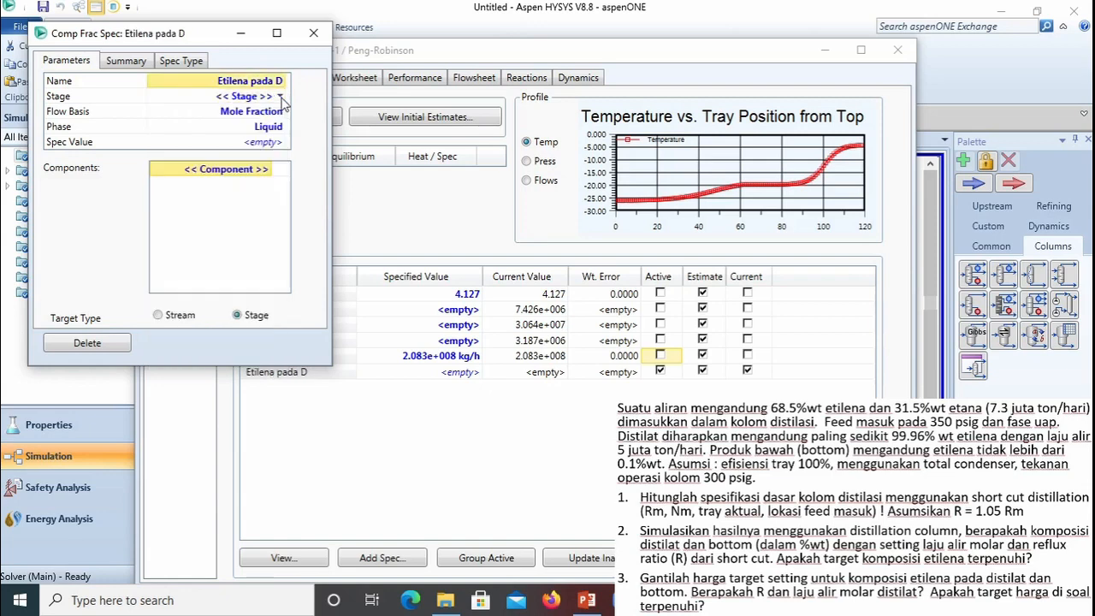
left_click(282, 98)
left_click(240, 124)
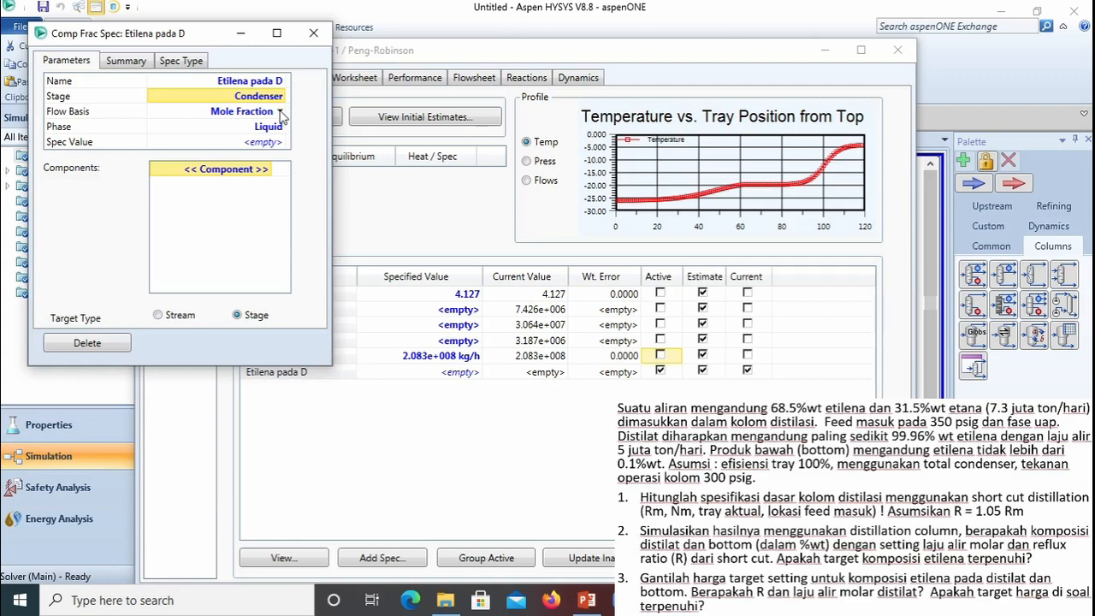
left_click(281, 114)
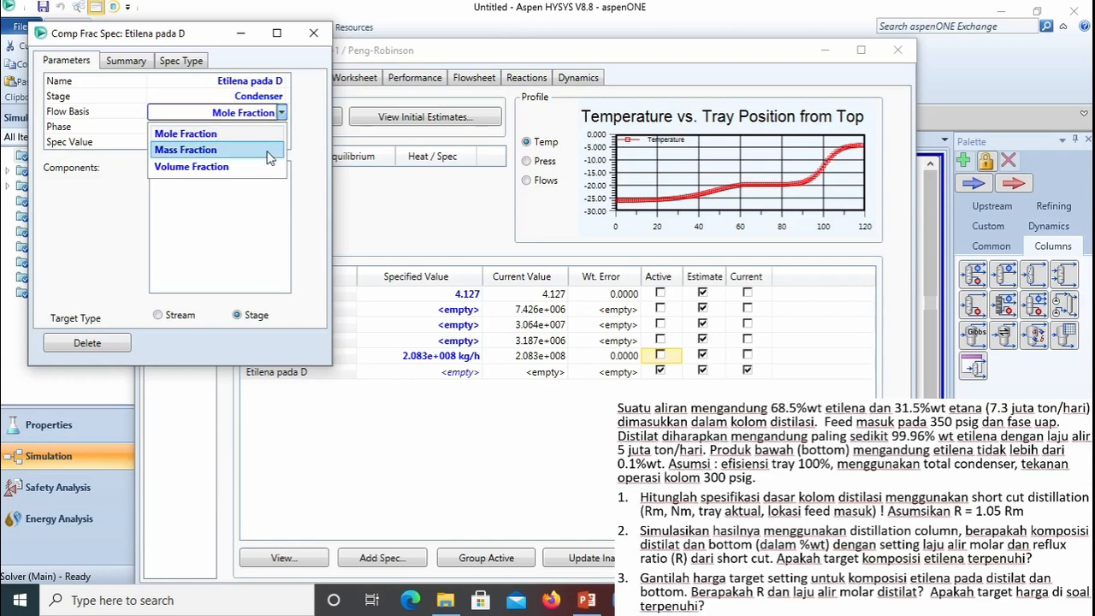
left_click(271, 154)
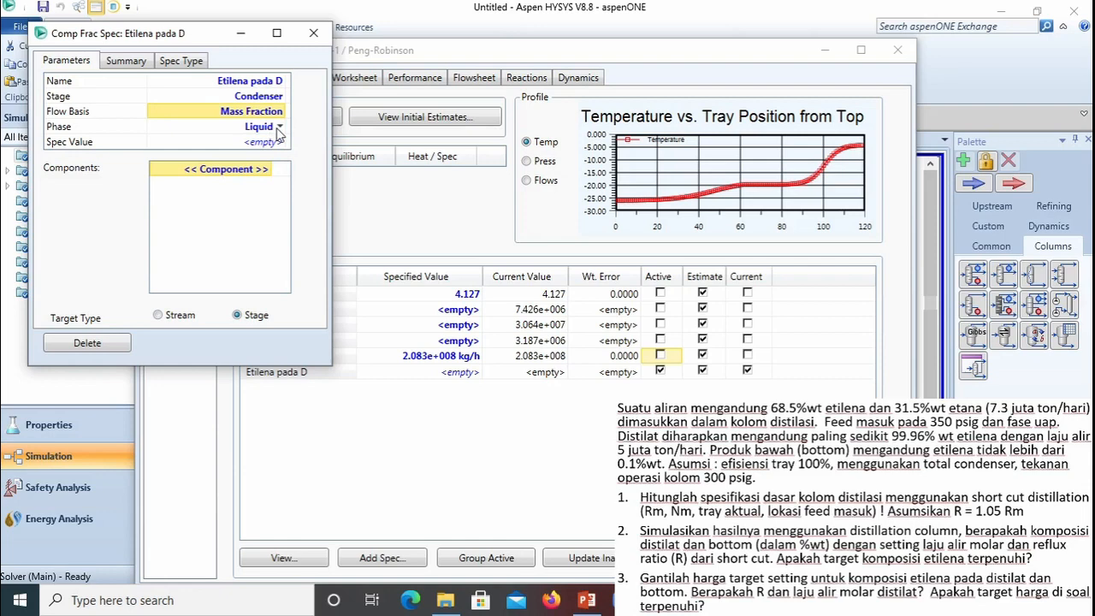
Set the Etilena pada D specification value to 0.9996 for Ethylene and close the specification
left_click(269, 144)
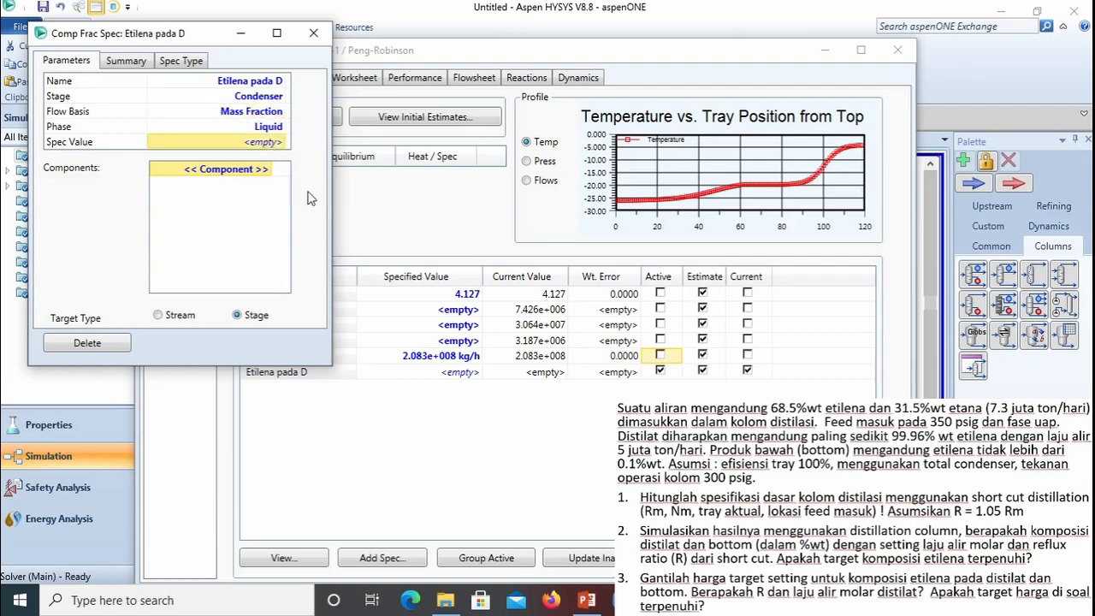
type("0.9")
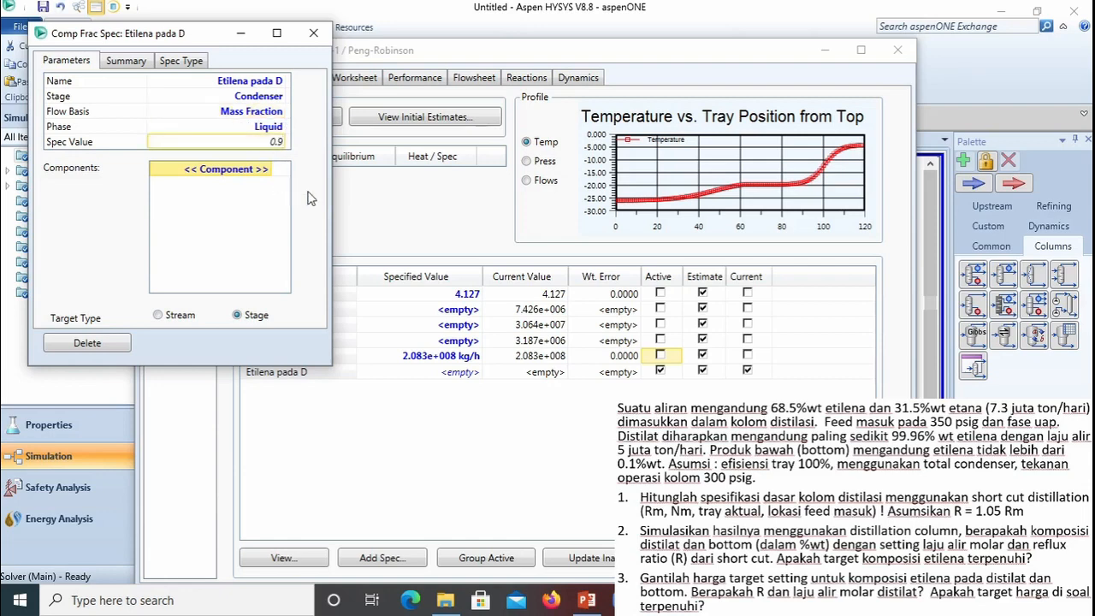
type("996")
key("Return")
left_click(268, 174)
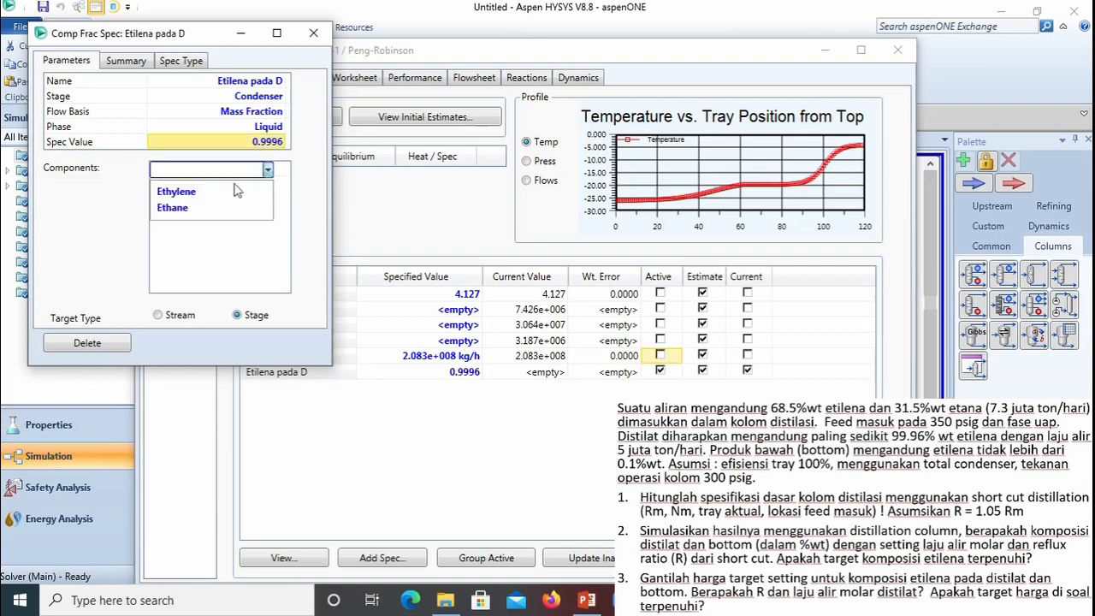
left_click(236, 189)
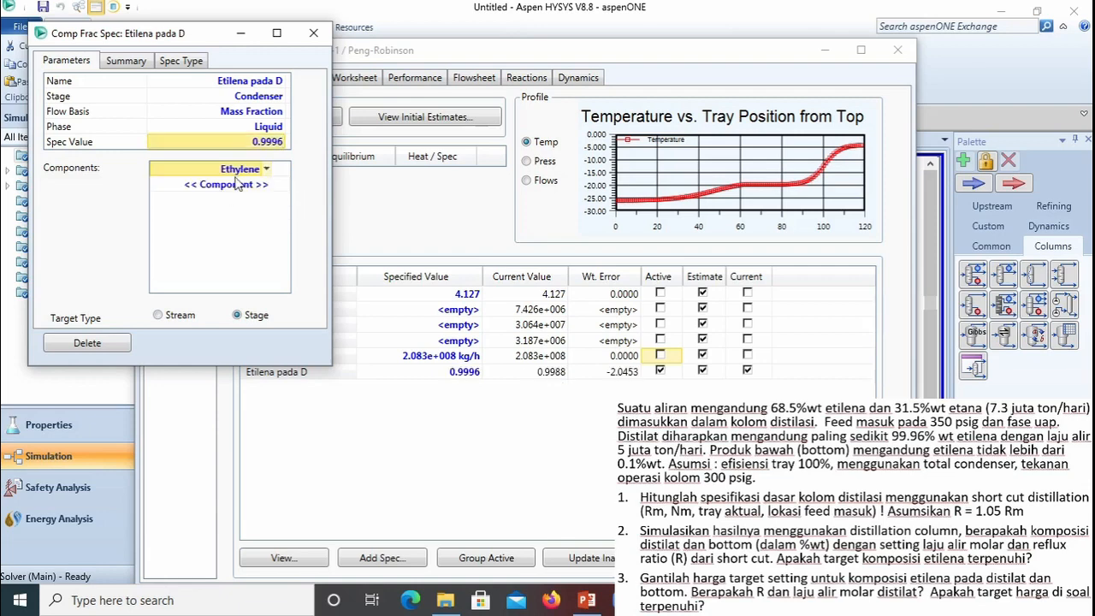
left_click(323, 35)
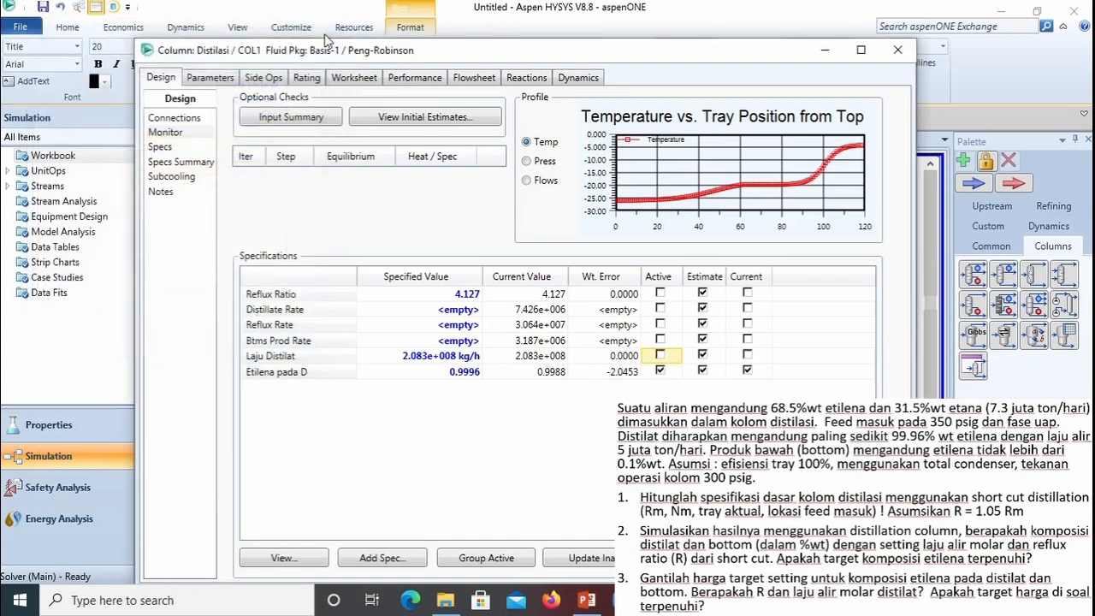
Add a second Column Component Fraction specification named "Etilena pada B"
left_click(376, 557)
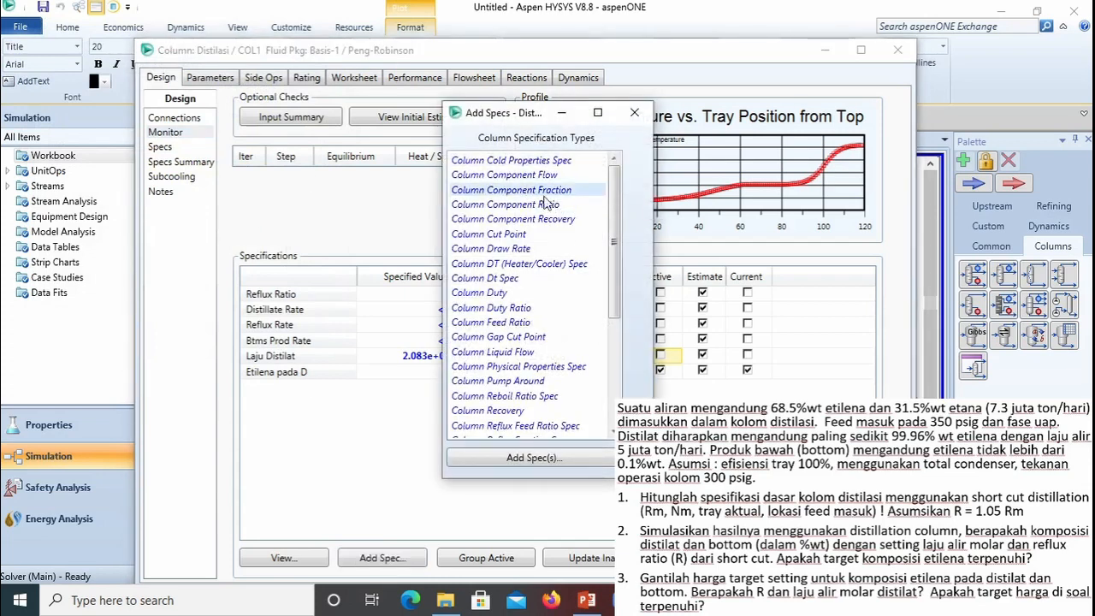
left_click(548, 458)
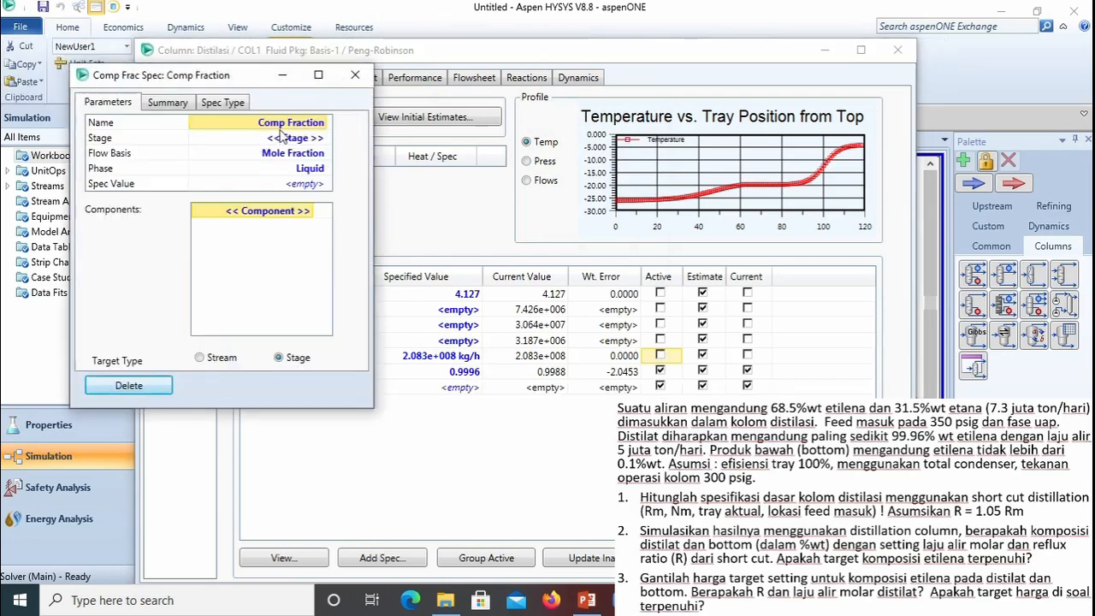
type("Eti")
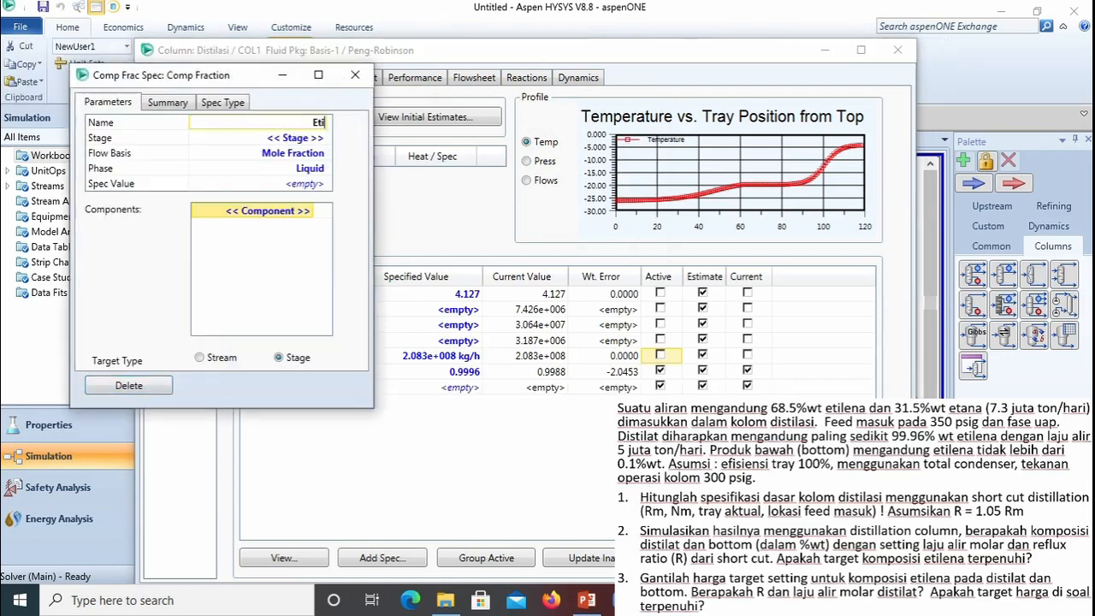
type("lena pada B")
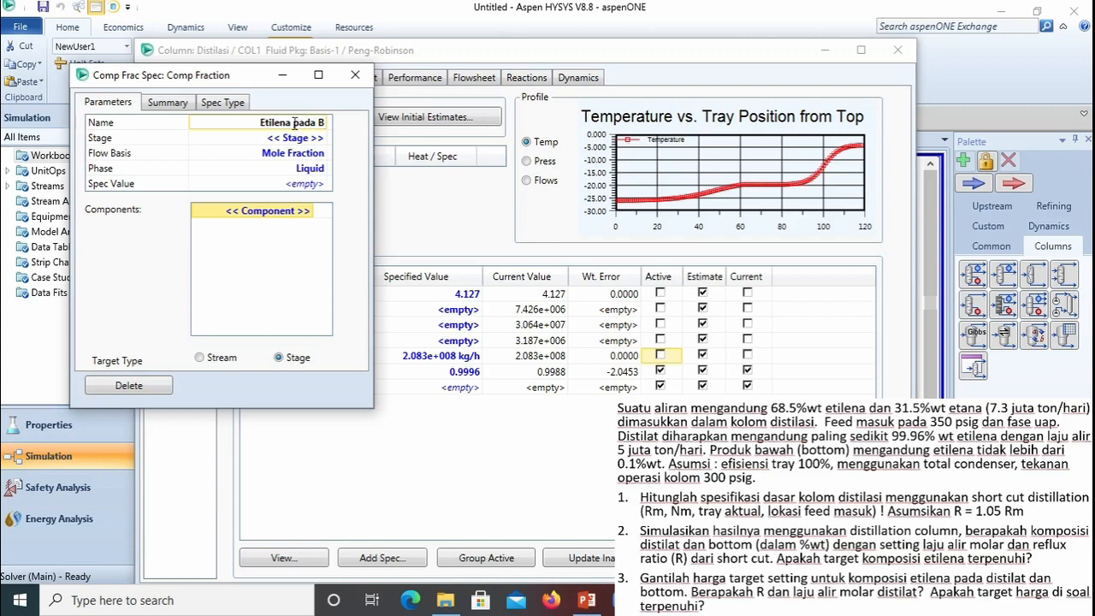
left_click_drag(260, 80, 318, 96)
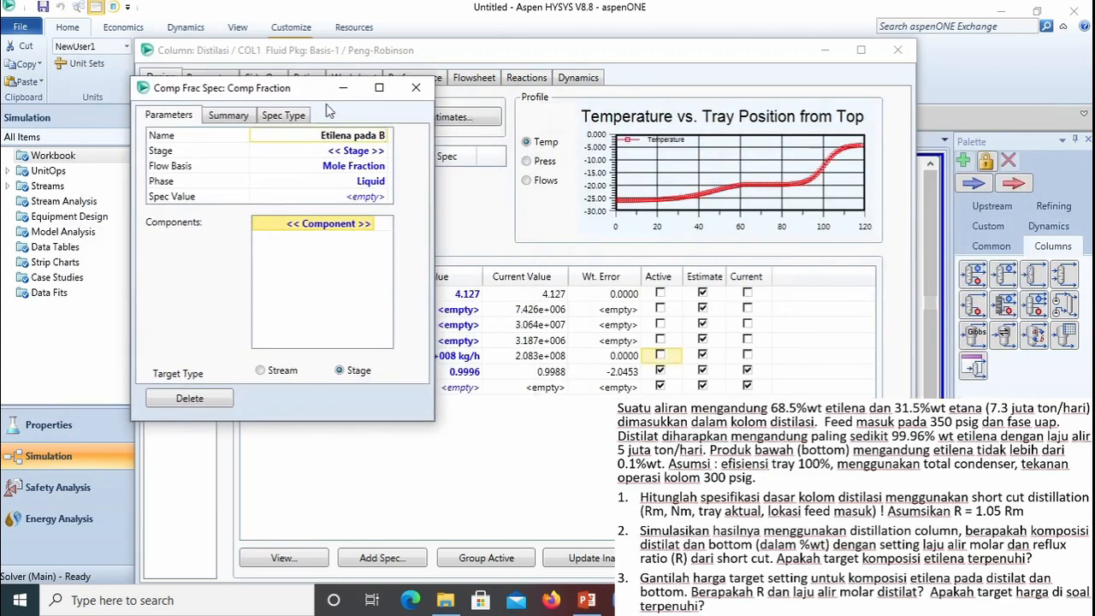
Assign the Etilena pada B specification to the Reboiler stage with a Mass Fraction flow basis
left_click(380, 151)
left_click(384, 151)
left_click(383, 182)
left_click(383, 183)
left_click(385, 154)
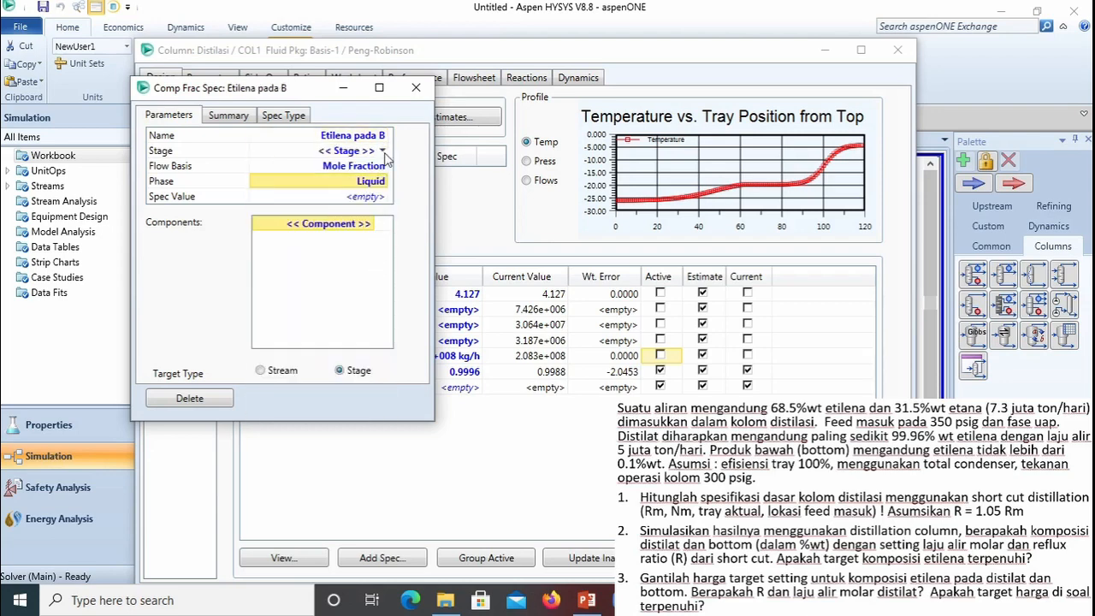
left_click(385, 152)
left_click_drag(383, 184, 396, 407)
left_click(321, 401)
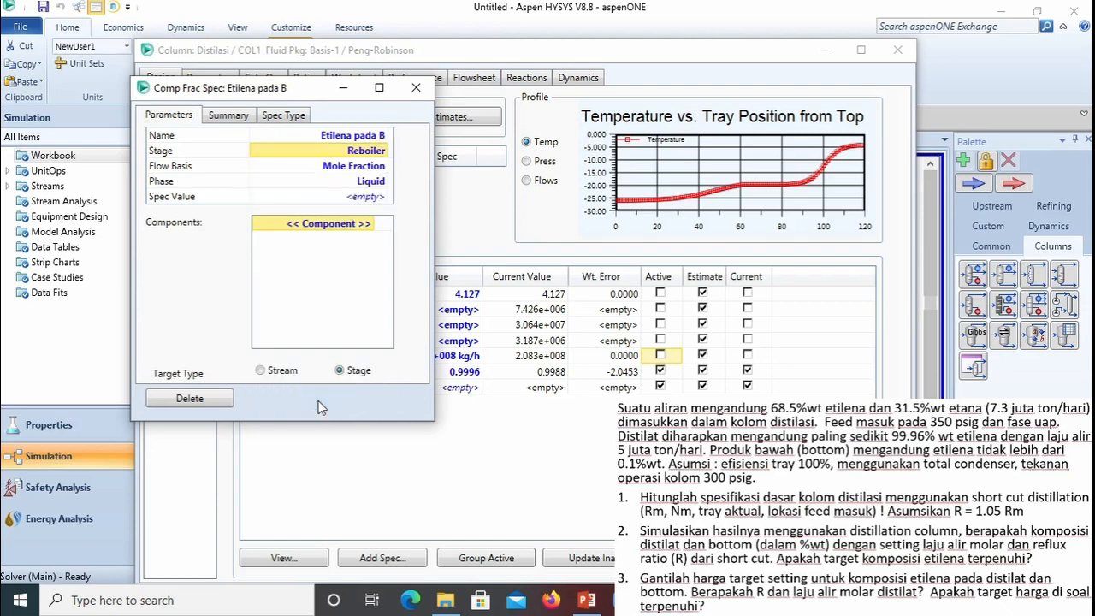
left_click(384, 169)
left_click(348, 199)
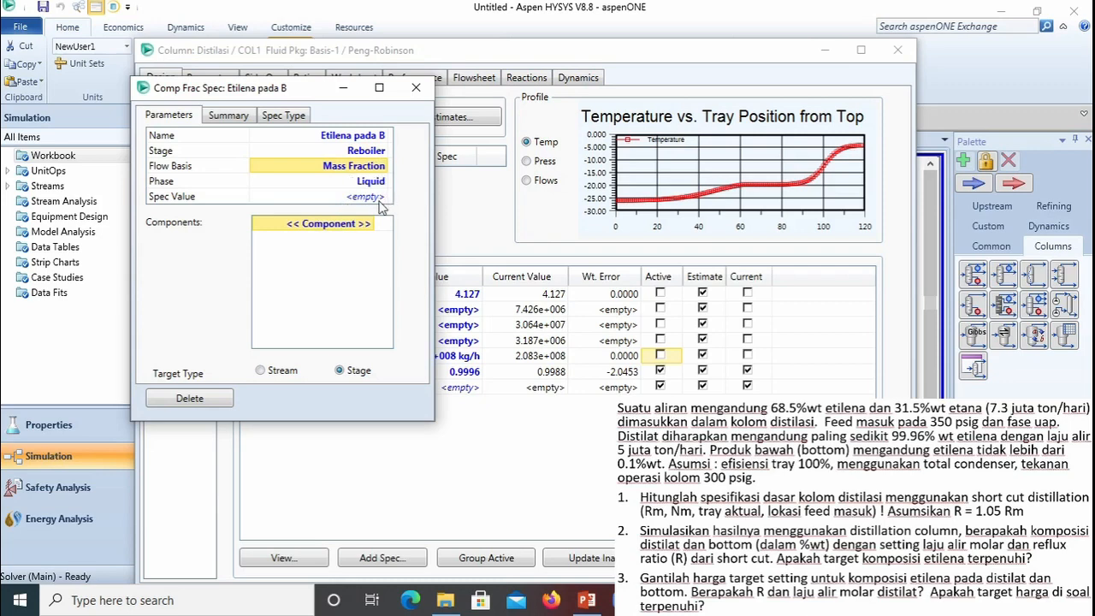
Set the Etilena pada B specification value to 0.001 for Ethylene and close the specification
left_click(377, 199)
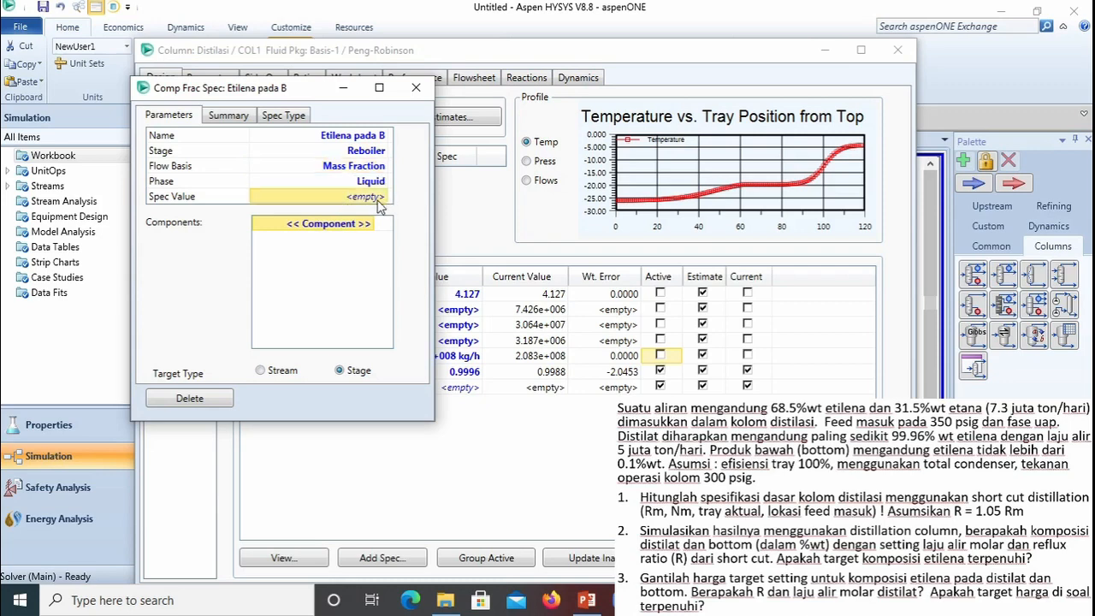
type("0.001")
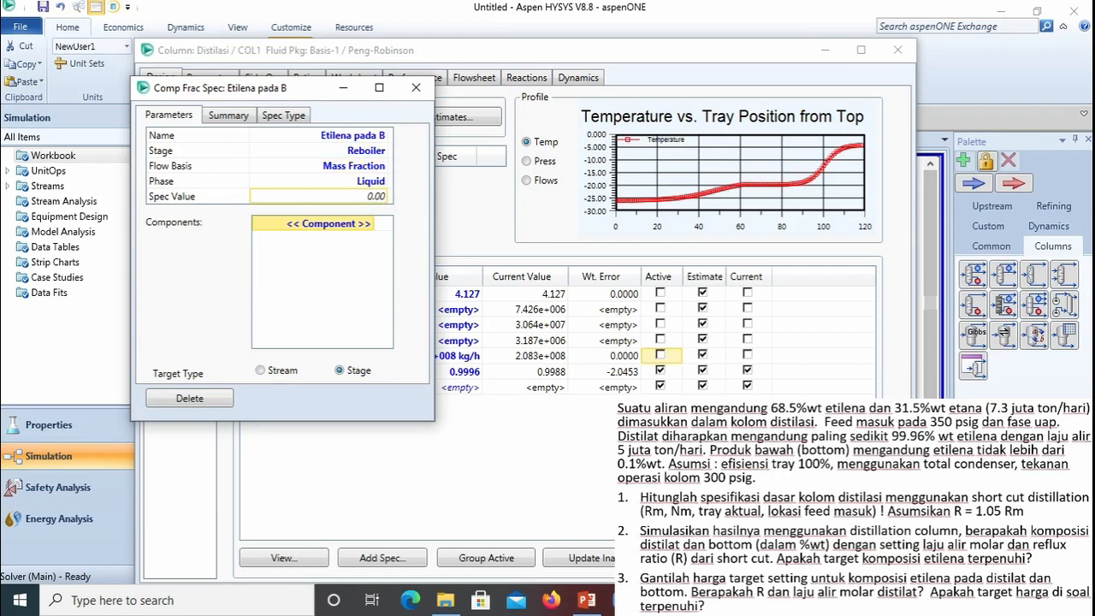
left_click(368, 225)
left_click(351, 246)
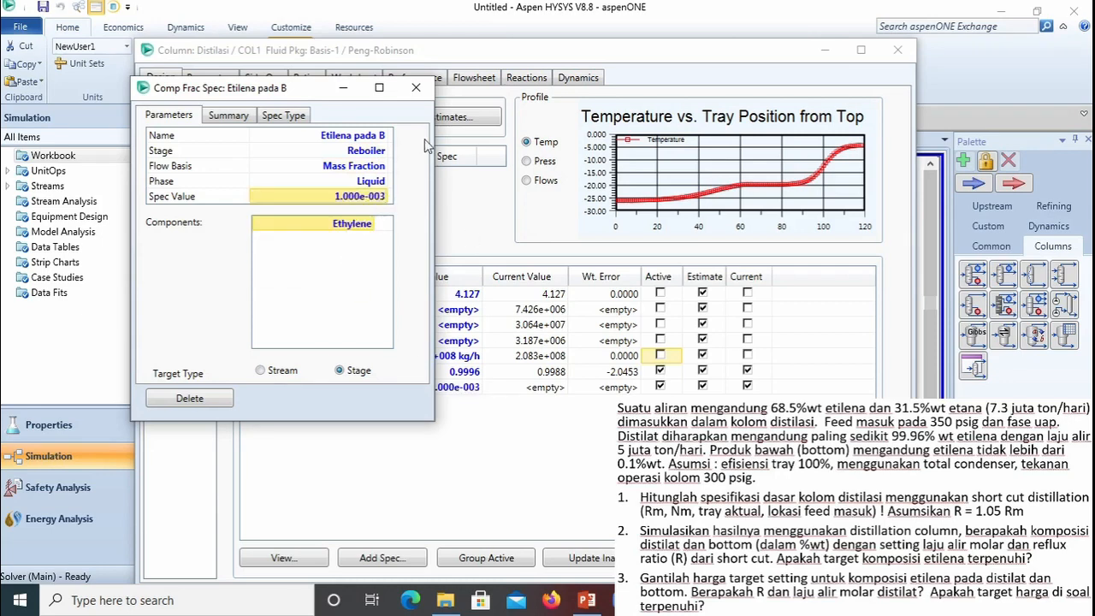
left_click(416, 87)
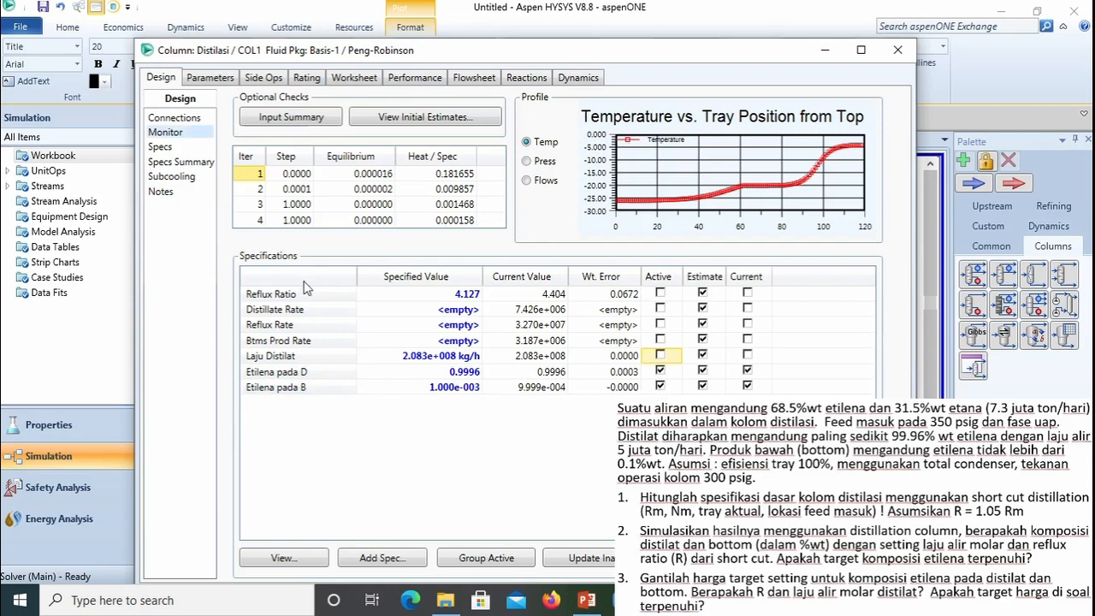
Run the column again with the two ethylene composition specifications and close the column window
left_click_drag(331, 53, 336, 23)
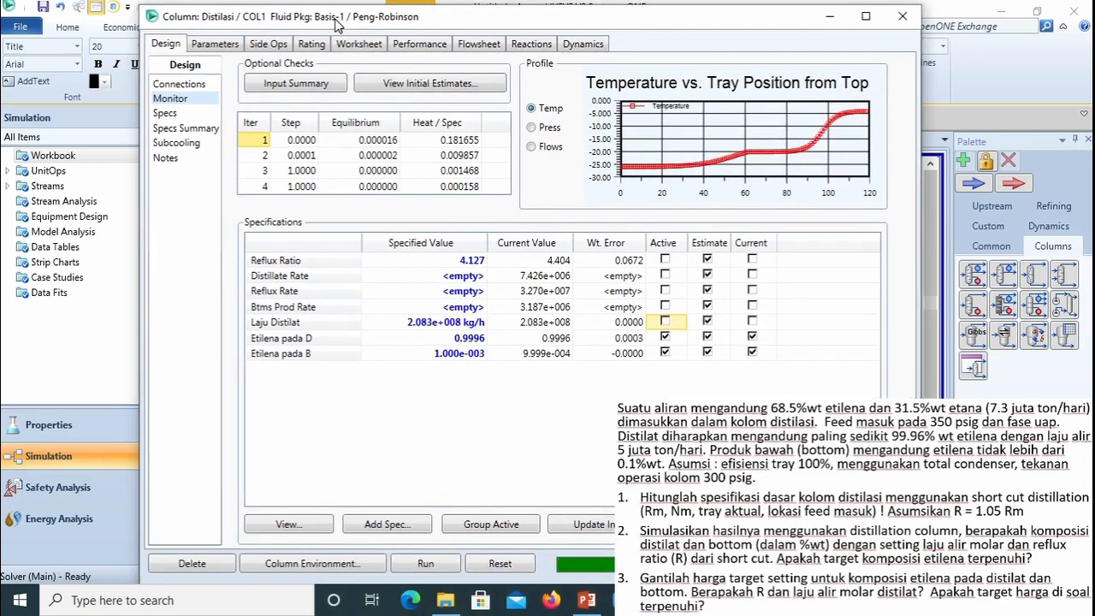
left_click(425, 562)
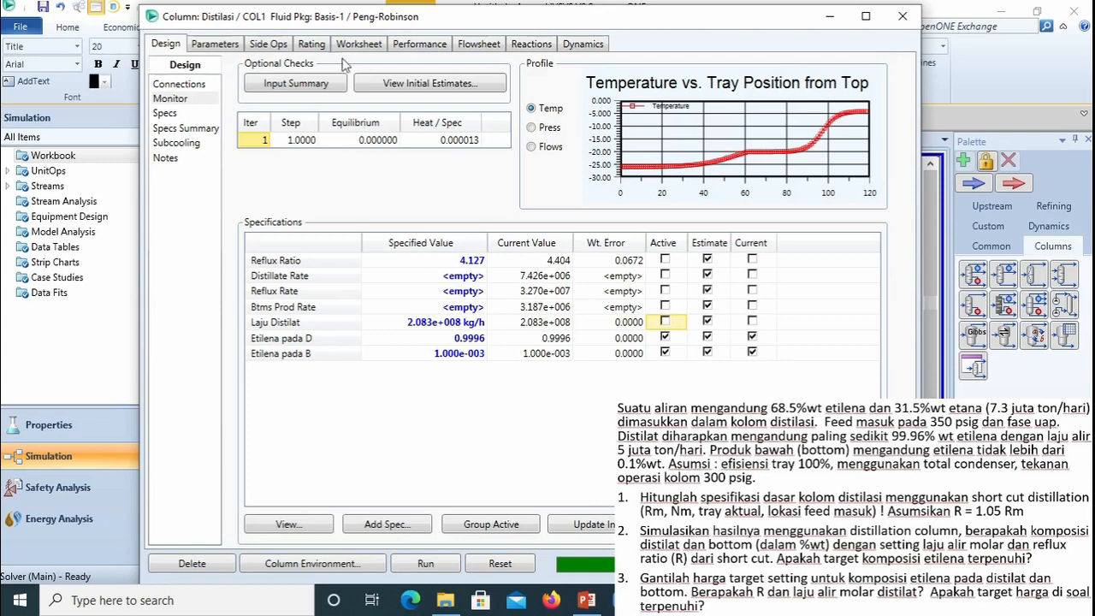
left_click(901, 19)
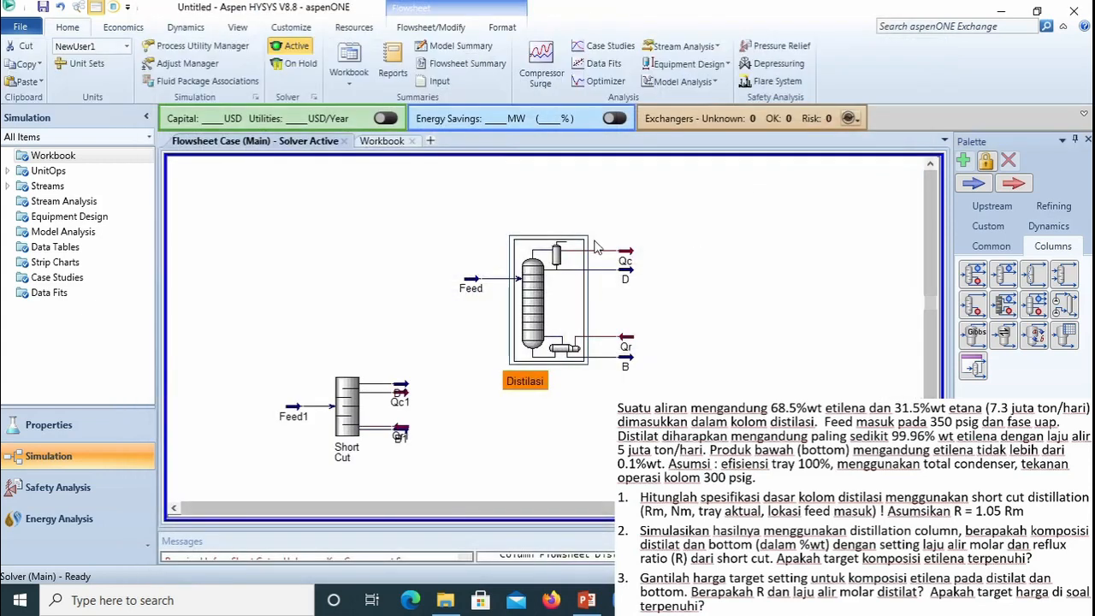
Check the stream compositions in the workbook, and compare the Distilasi column's specified and current values on its Monitor page
left_click(384, 142)
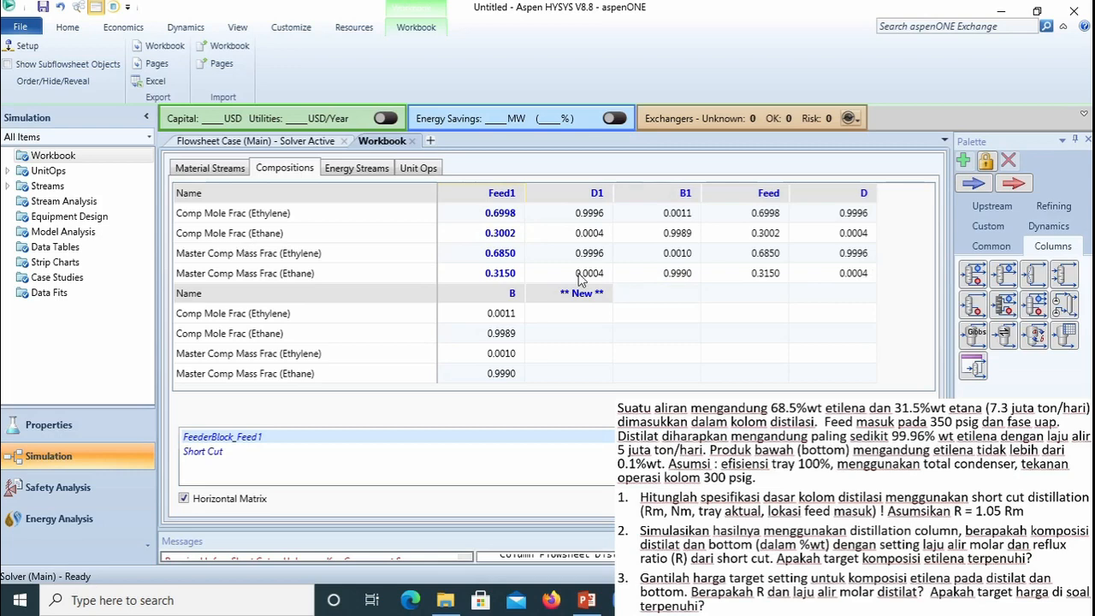
left_click(295, 142)
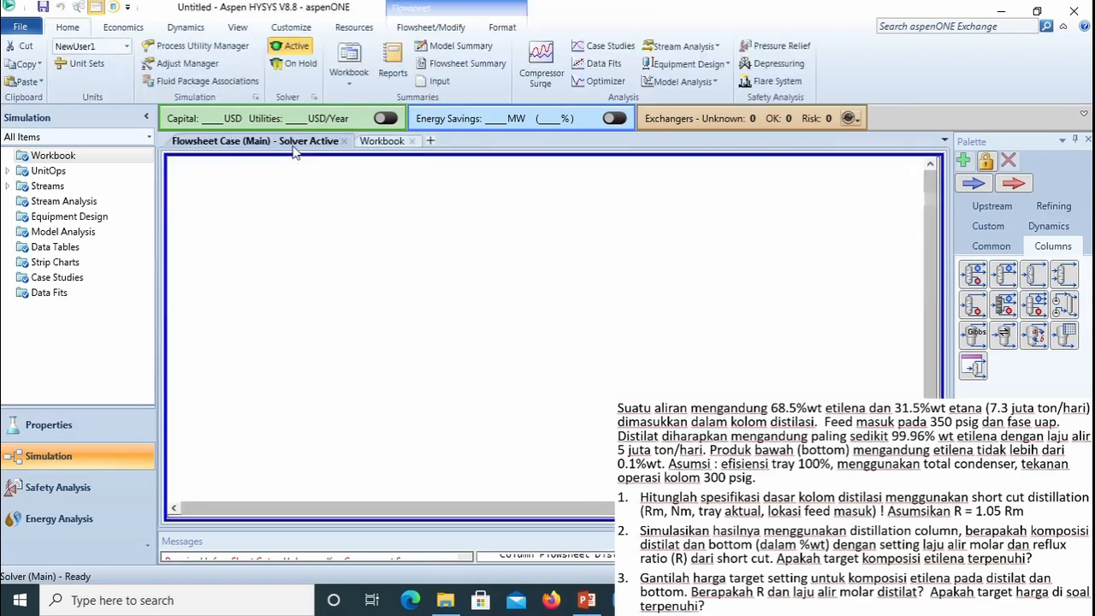
double_click(528, 290)
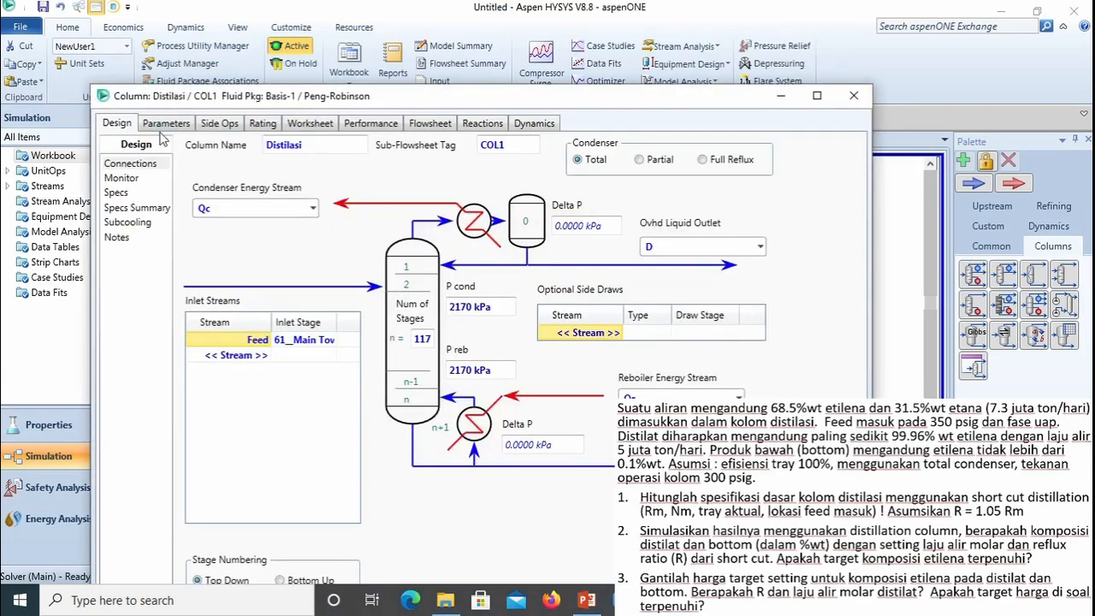
left_click(116, 194)
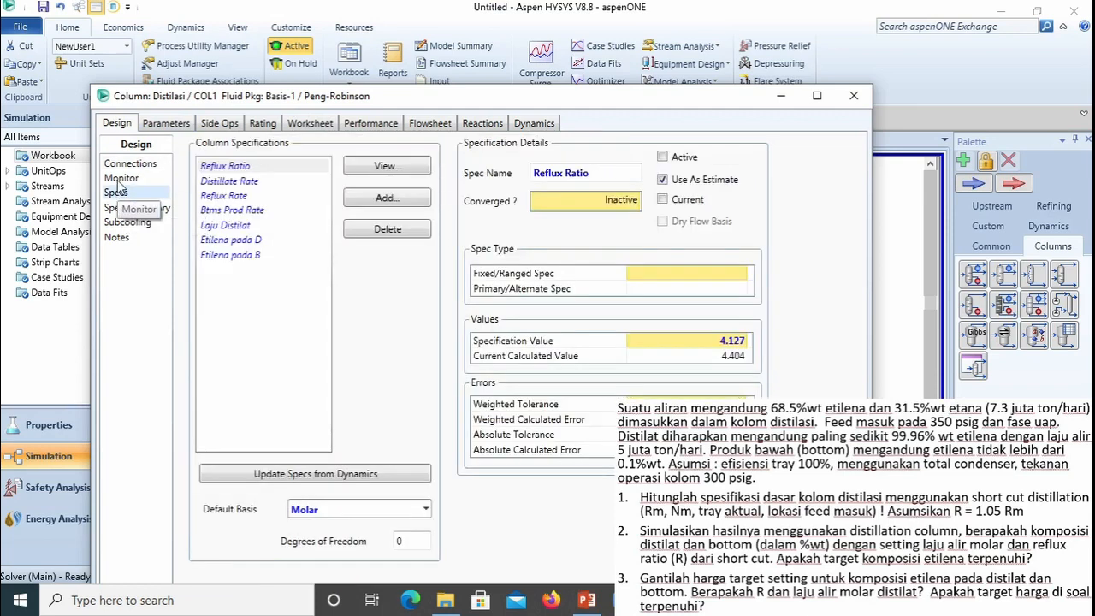
left_click(121, 179)
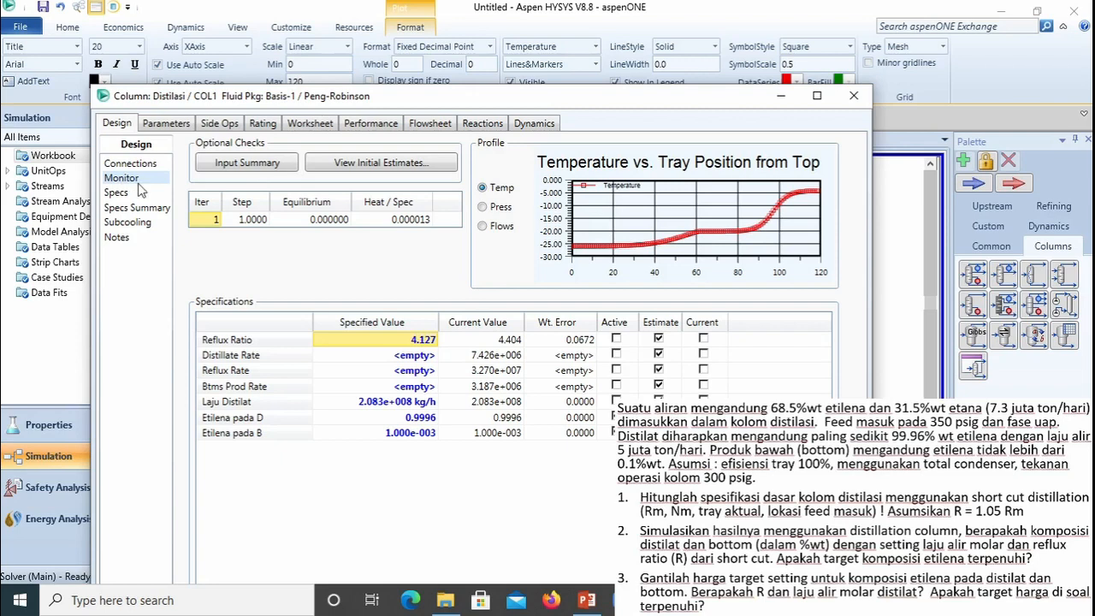
left_click_drag(440, 105, 444, 84)
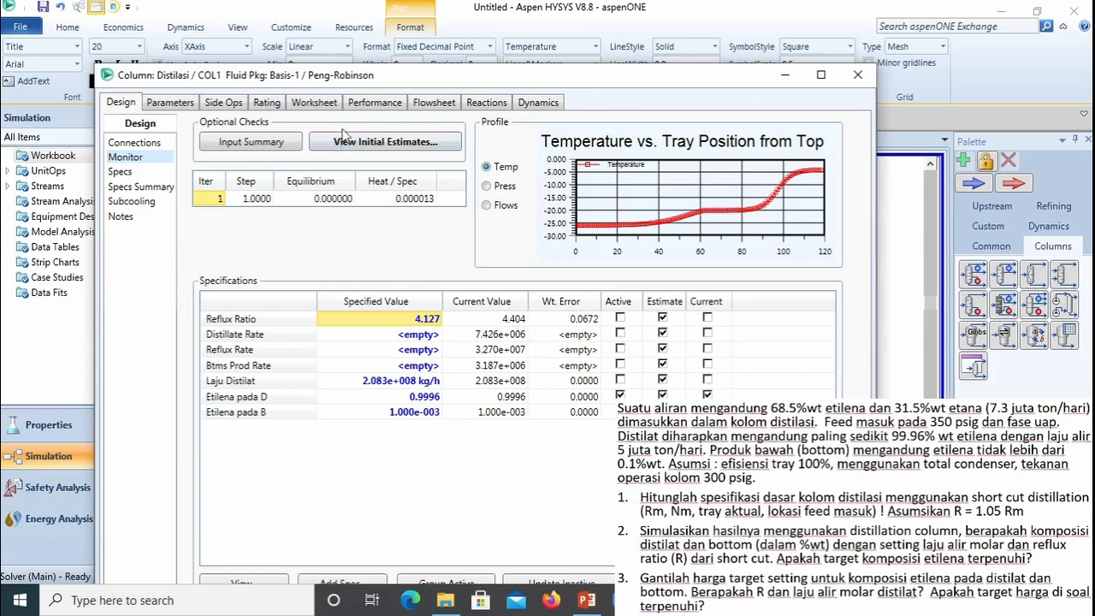
Examine the column's performance summary, flowsheet connections, tower sizing, stage efficiencies and steady-state profiles
left_click(268, 104)
left_click(375, 103)
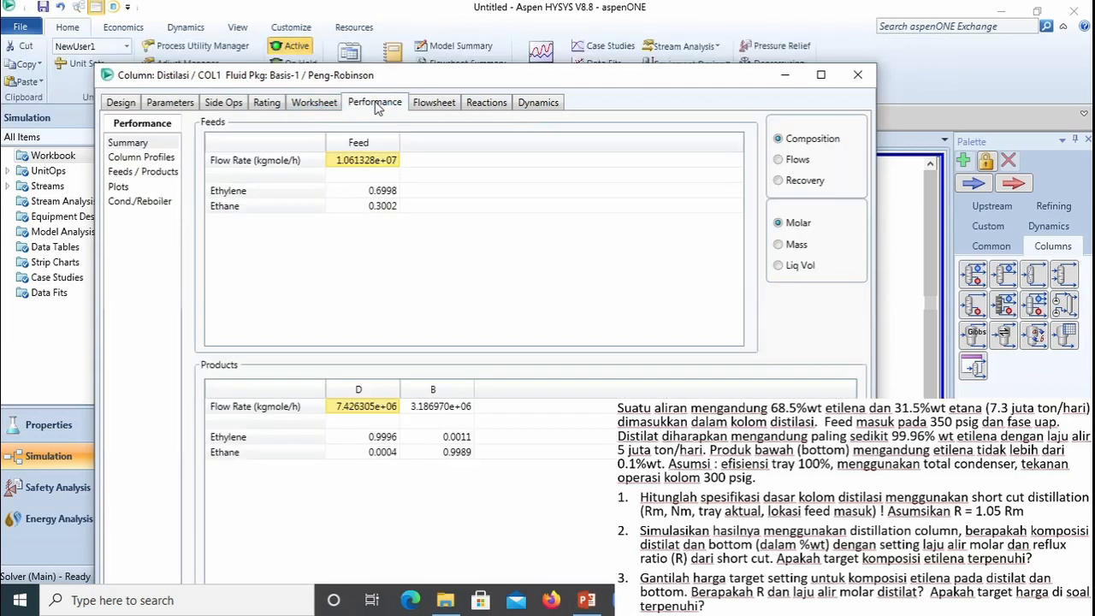
left_click(434, 104)
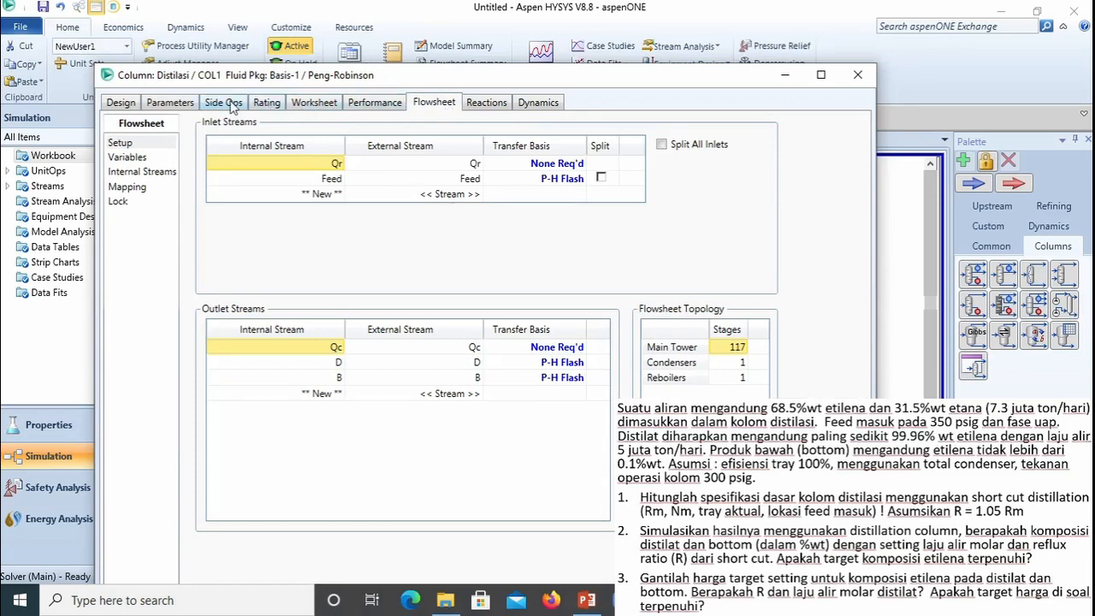
left_click(264, 104)
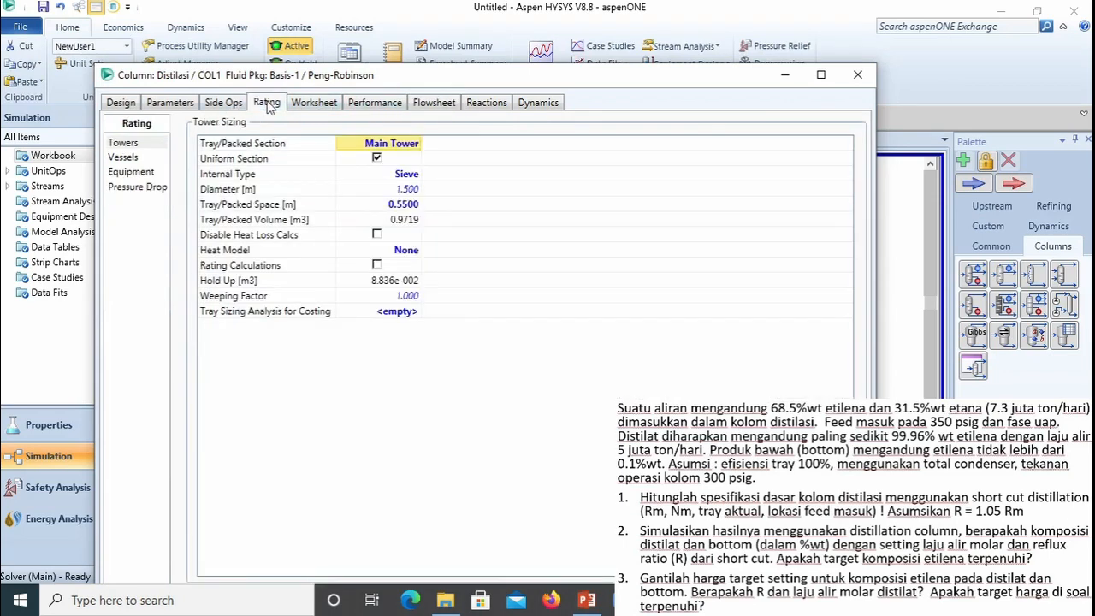
left_click(169, 104)
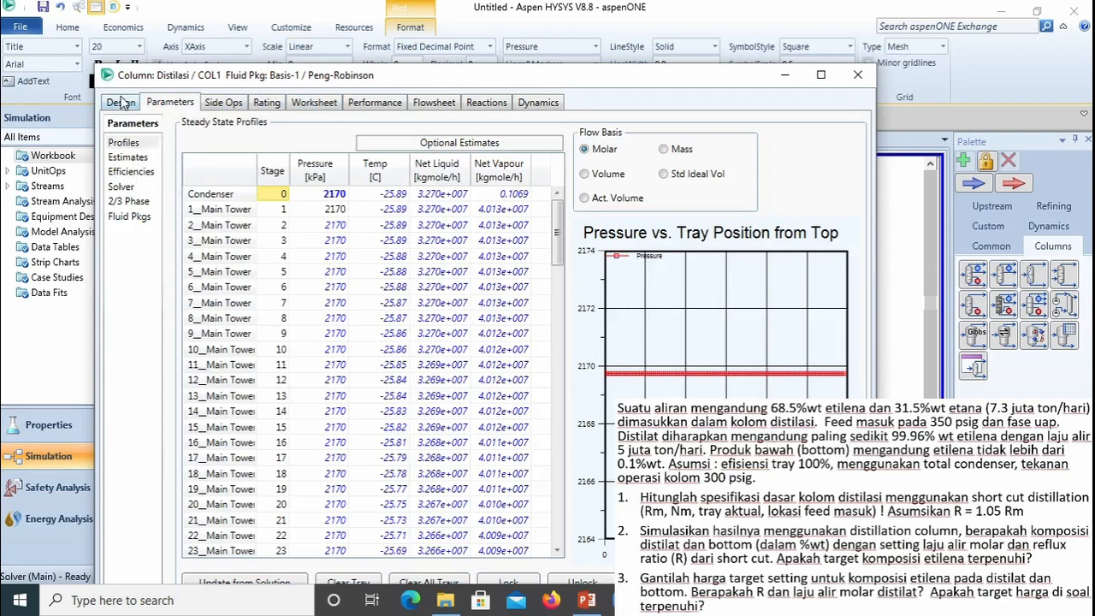
left_click(128, 158)
left_click(128, 172)
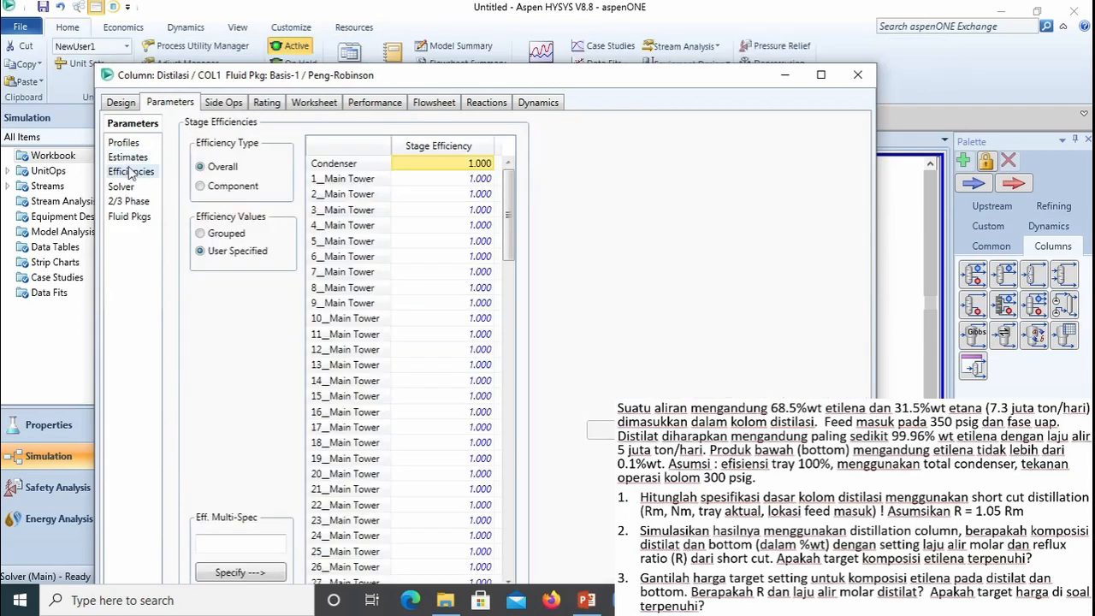
left_click(123, 142)
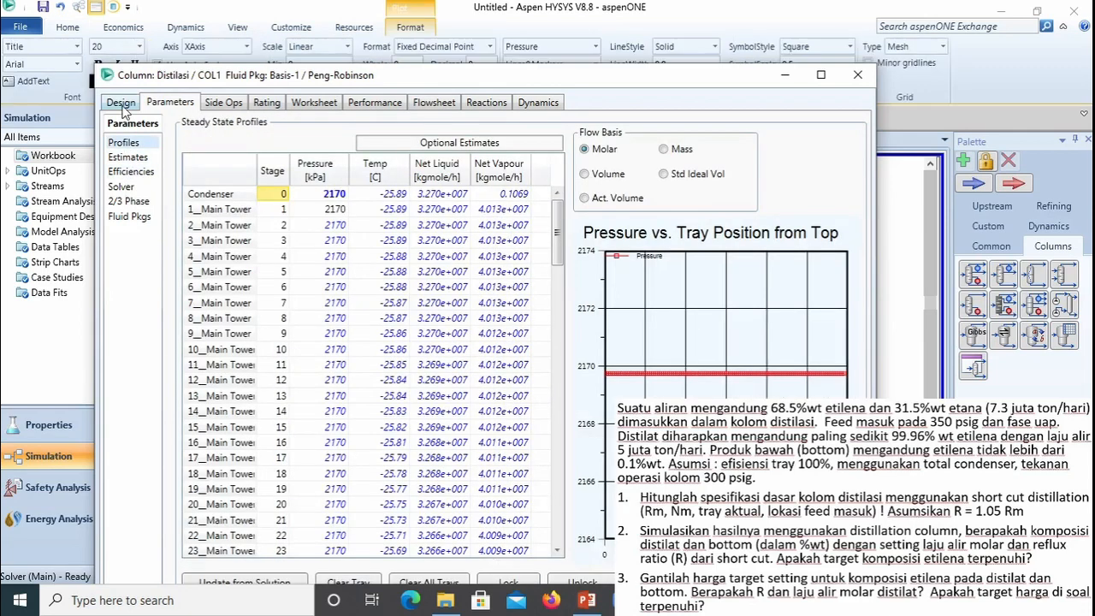
Look through the column's specifications, specs summary, subcooling, notes, connections, flowsheet setup and reaction stages
left_click(121, 102)
left_click(126, 174)
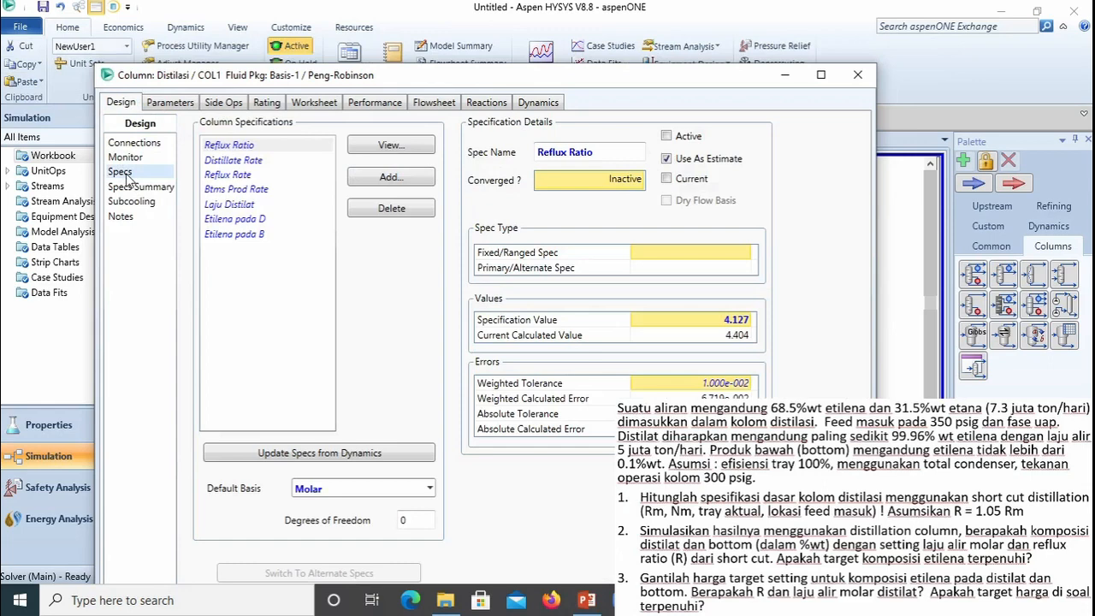
left_click(128, 189)
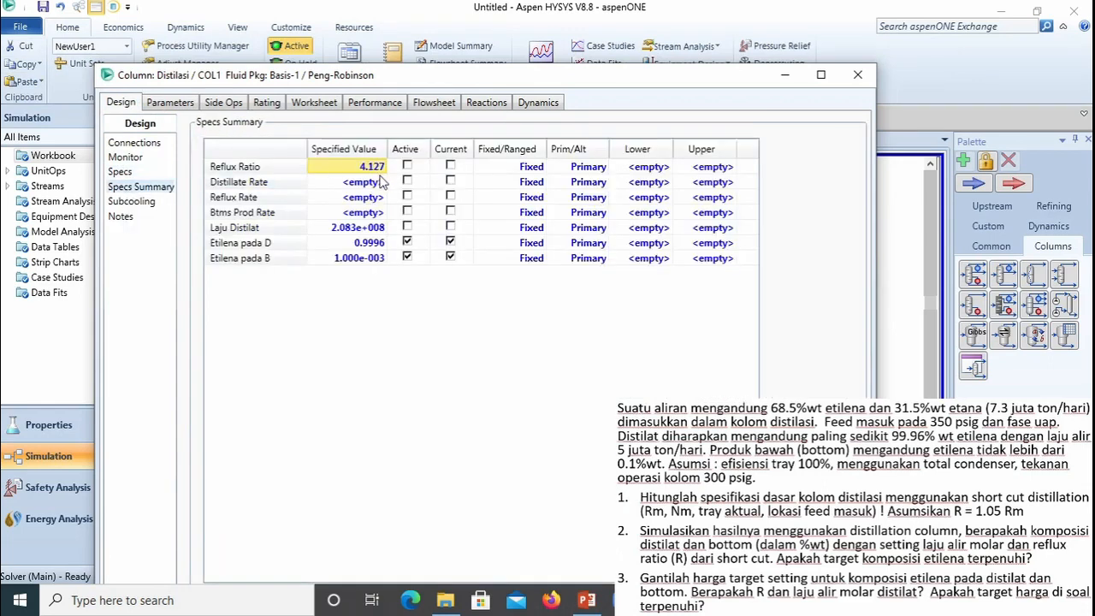
left_click(129, 203)
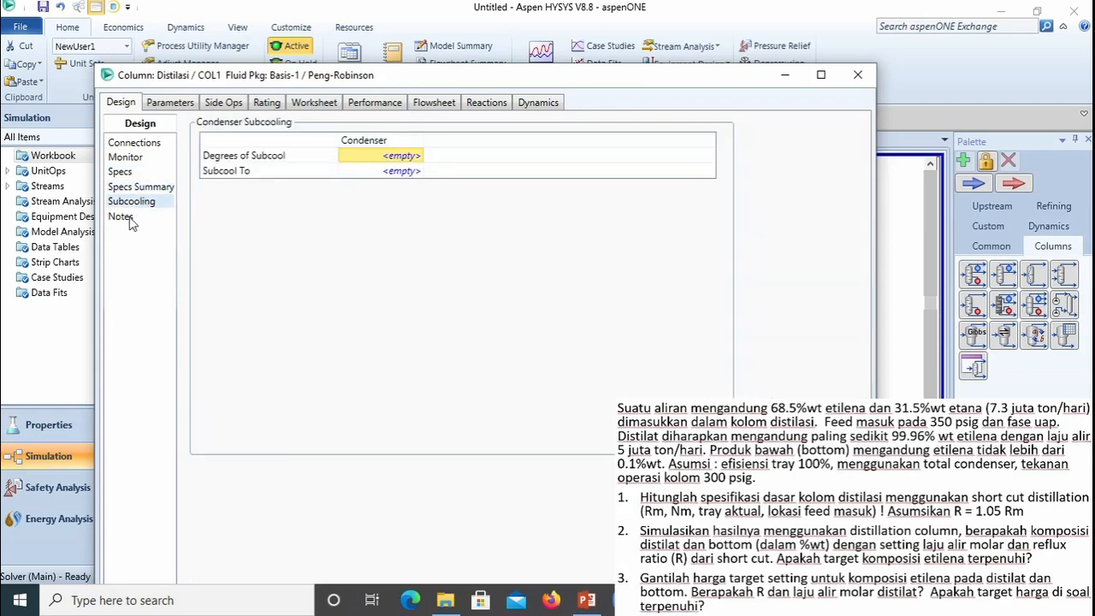
left_click(128, 219)
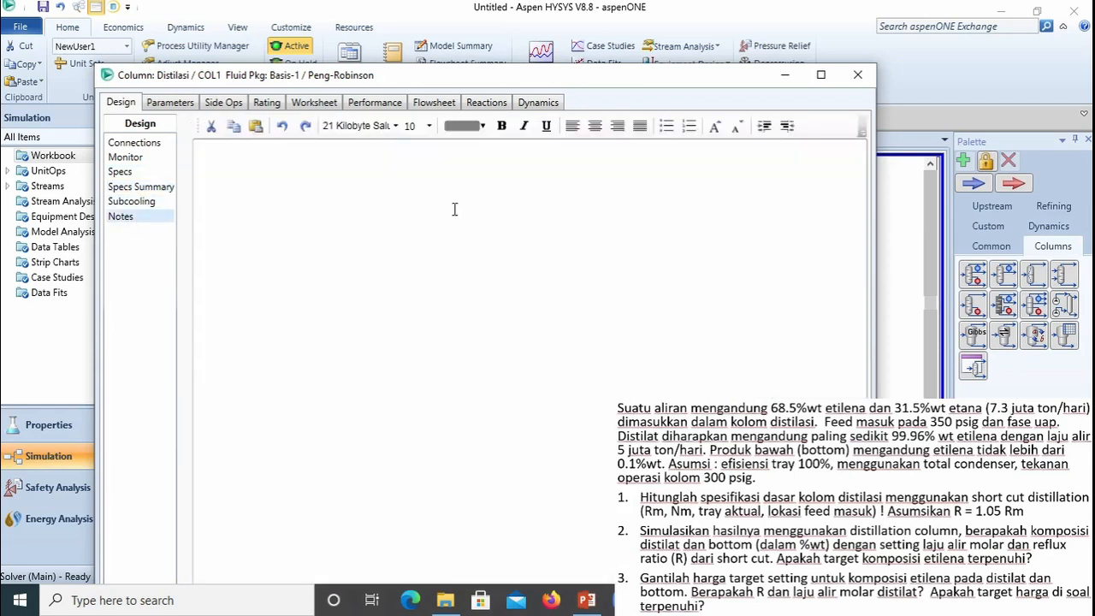
left_click(148, 152)
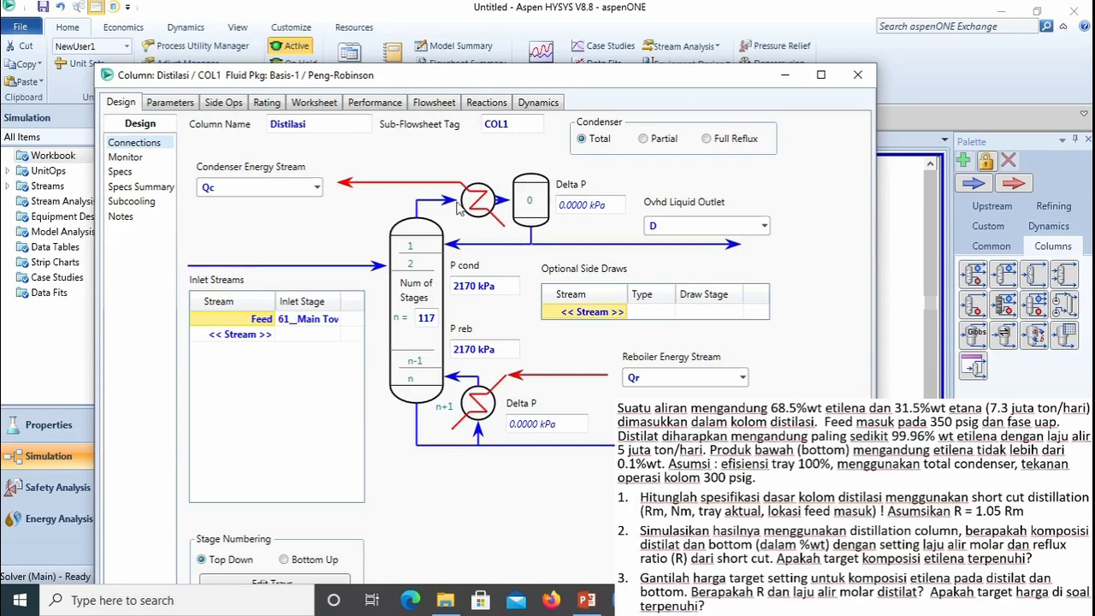
left_click(434, 103)
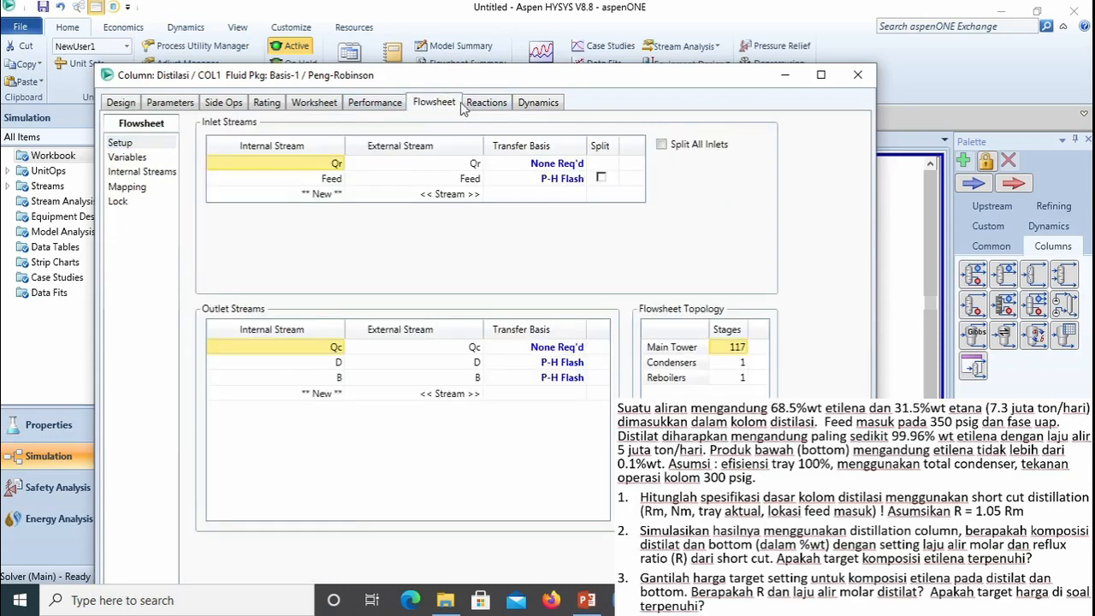
left_click(490, 105)
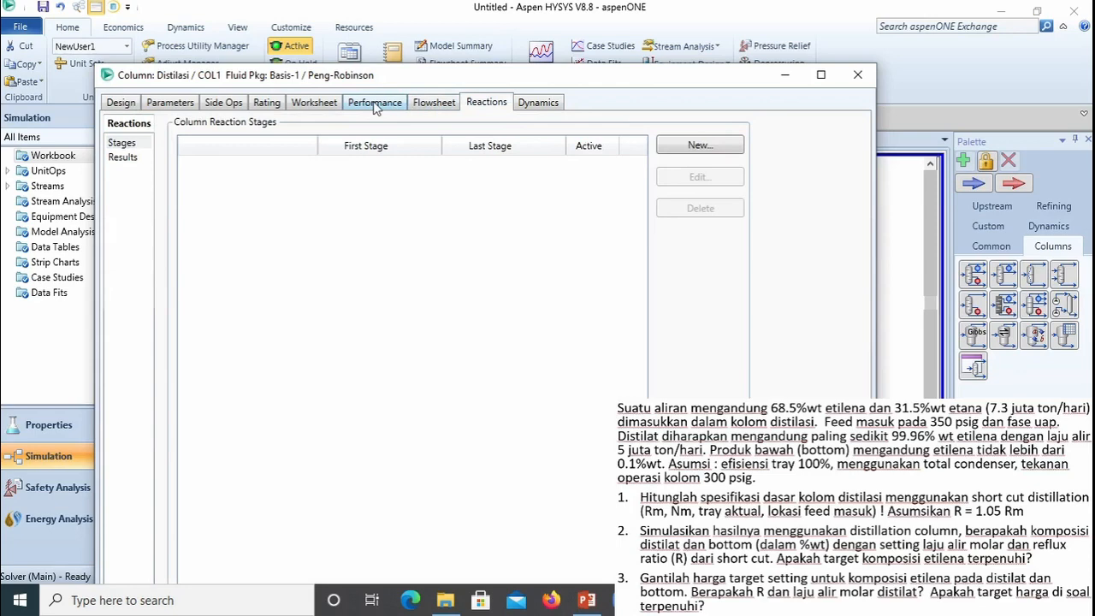
Review the column's performance summary and its column profiles with the reflux and boilup ratios, and close the column window
left_click(376, 106)
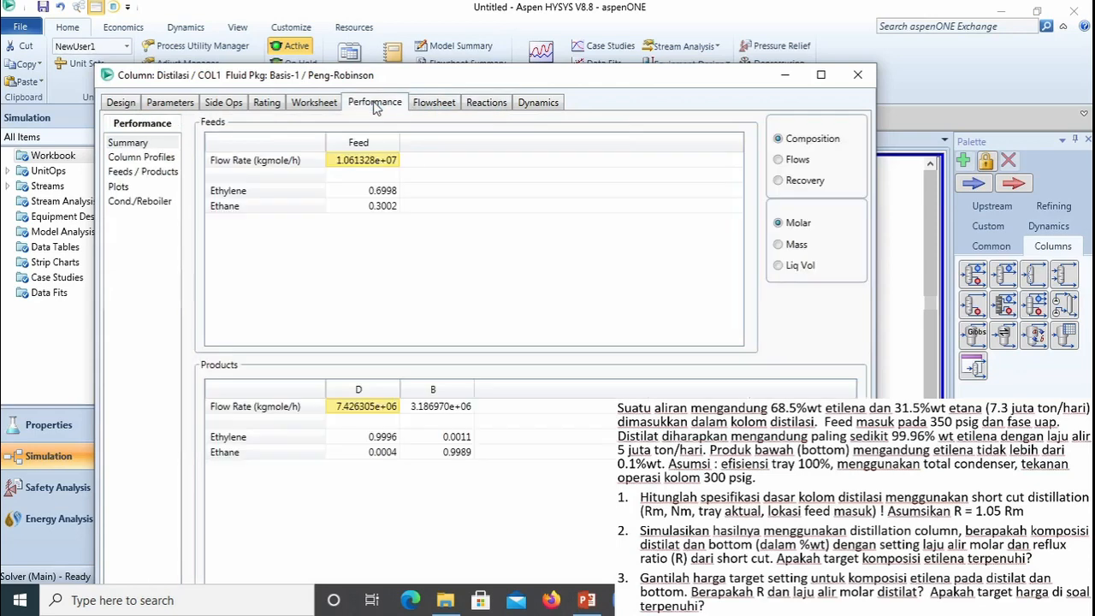
left_click(156, 161)
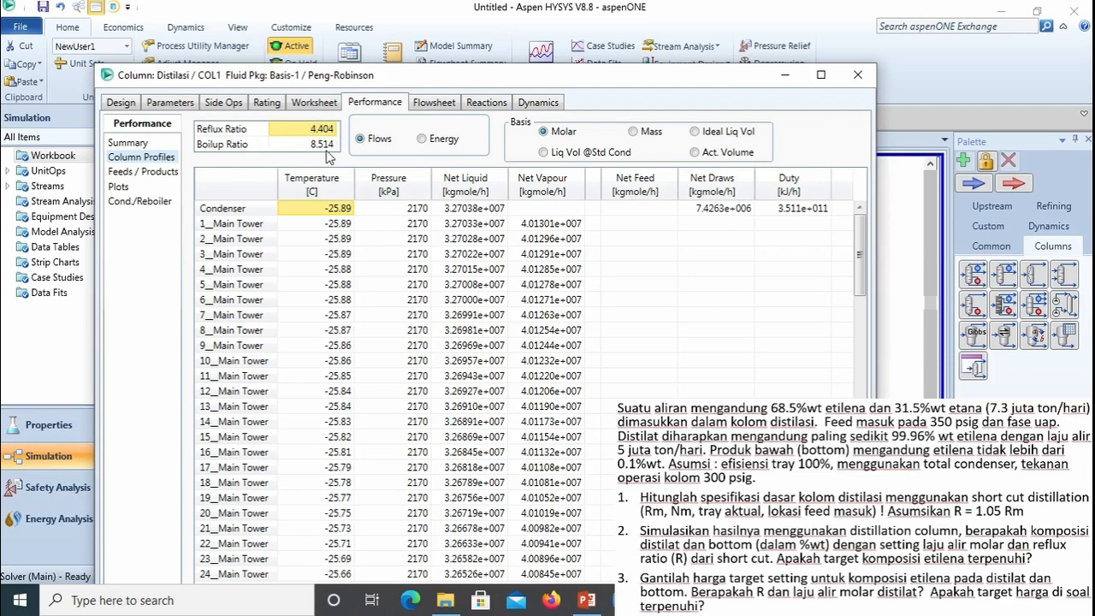
mouse_move(338, 214)
left_click(860, 78)
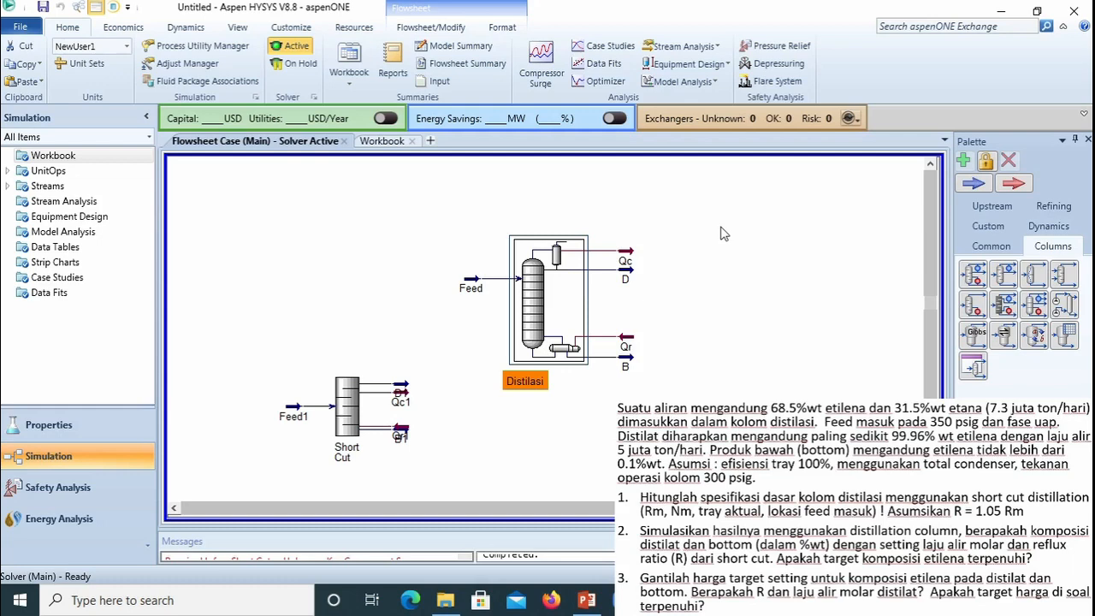
Move the Distilasi column slightly up and add a Compositions workbook table to the flowsheet, placed just below the column
left_click_drag(538, 301, 532, 270)
right_click(611, 375)
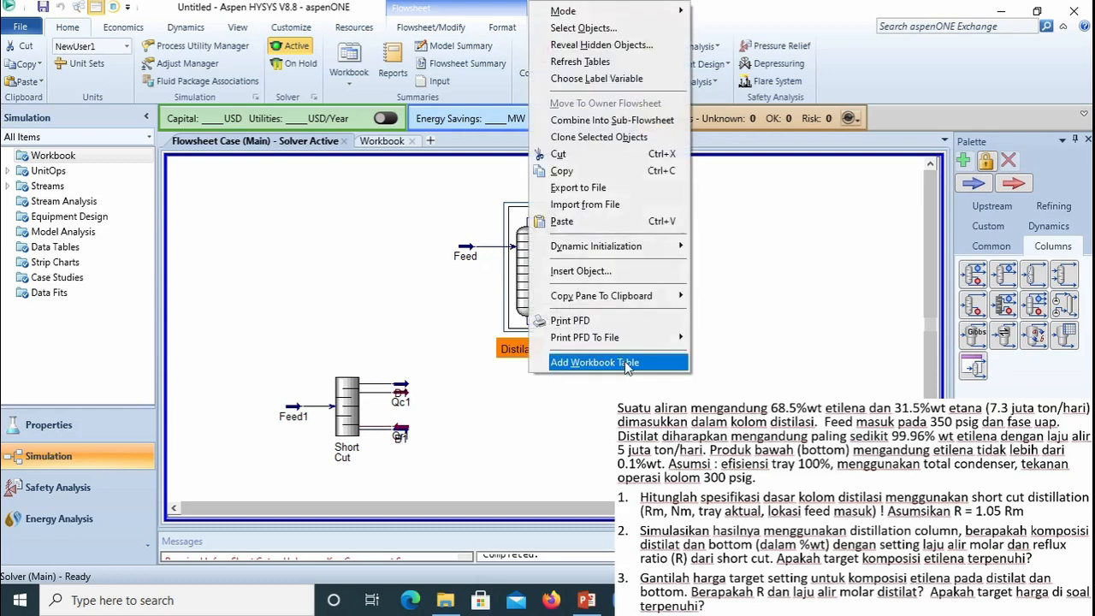
left_click(625, 363)
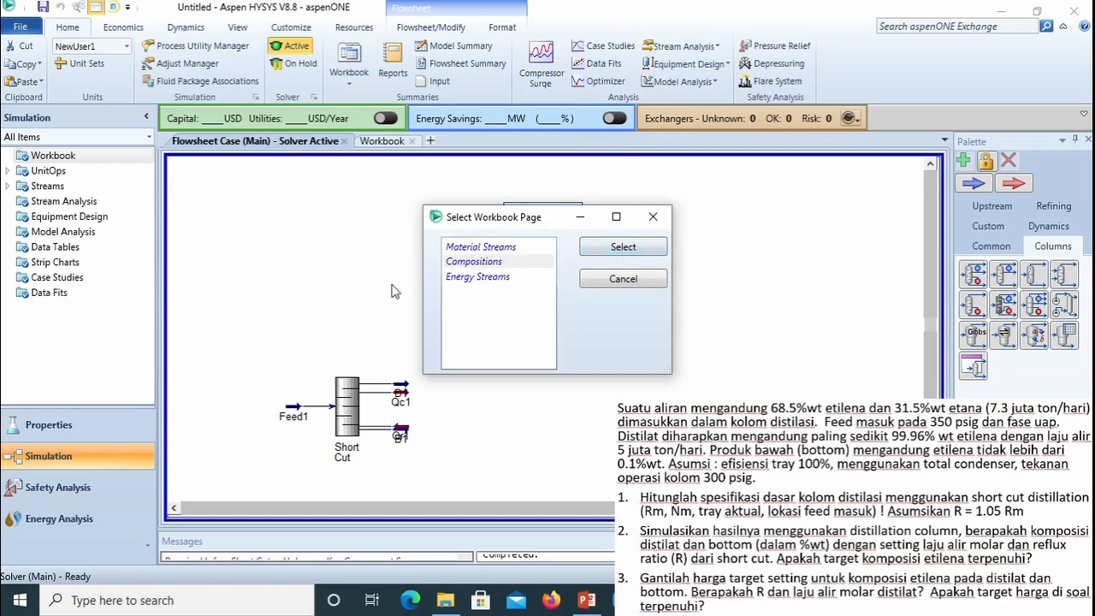
left_click(459, 264)
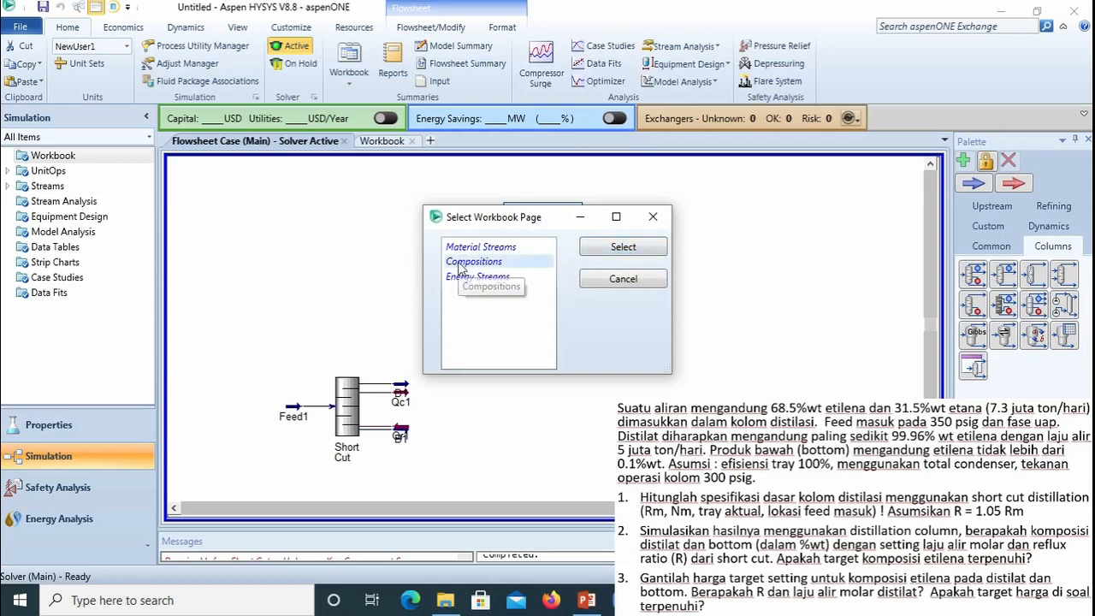
left_click(611, 248)
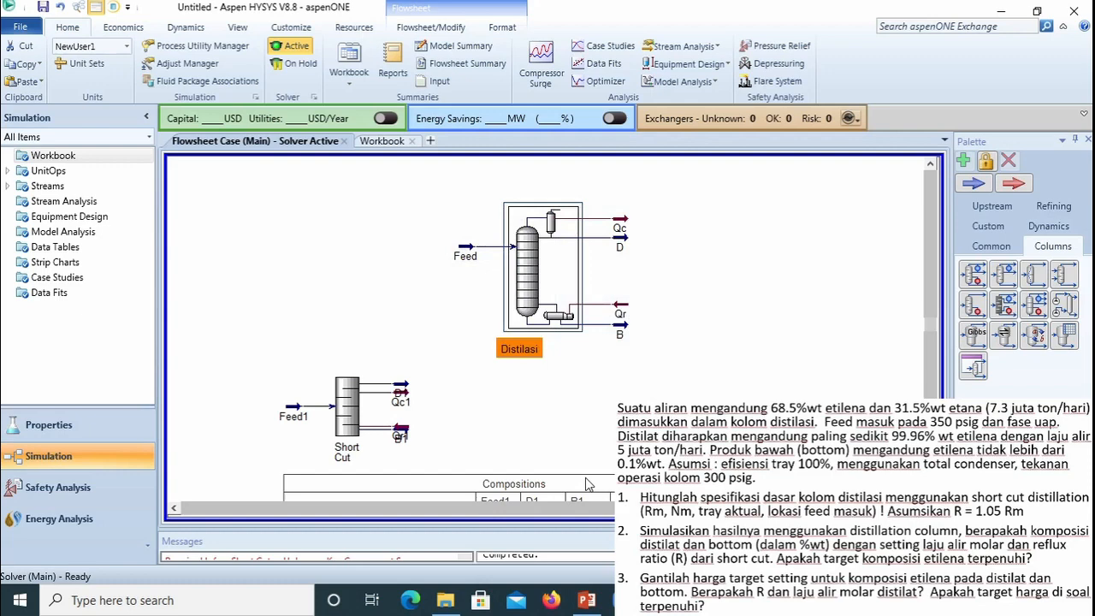
left_click_drag(589, 489, 734, 377)
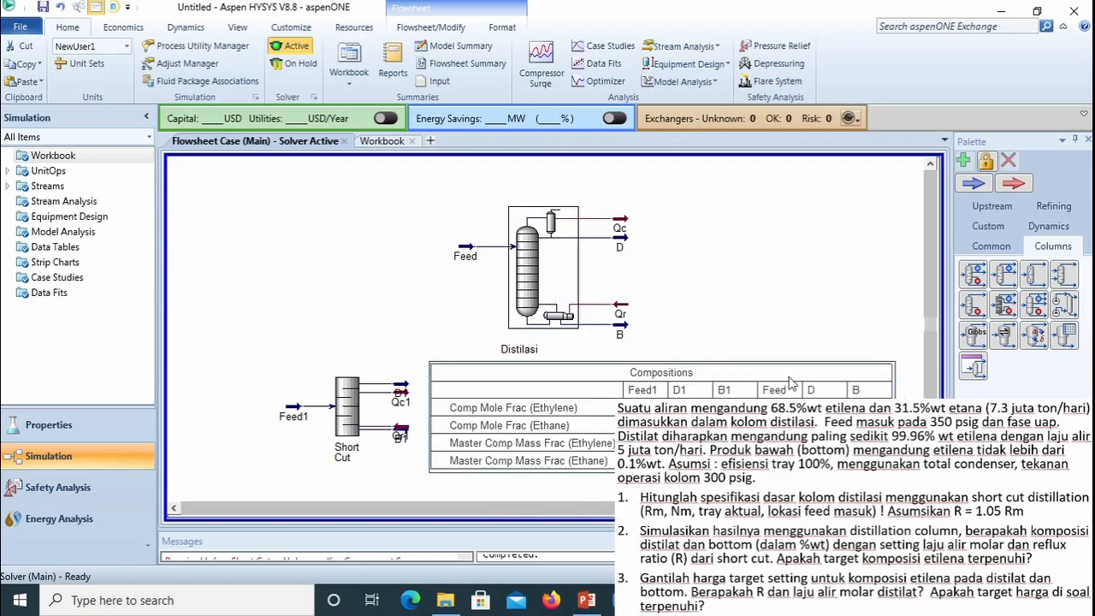